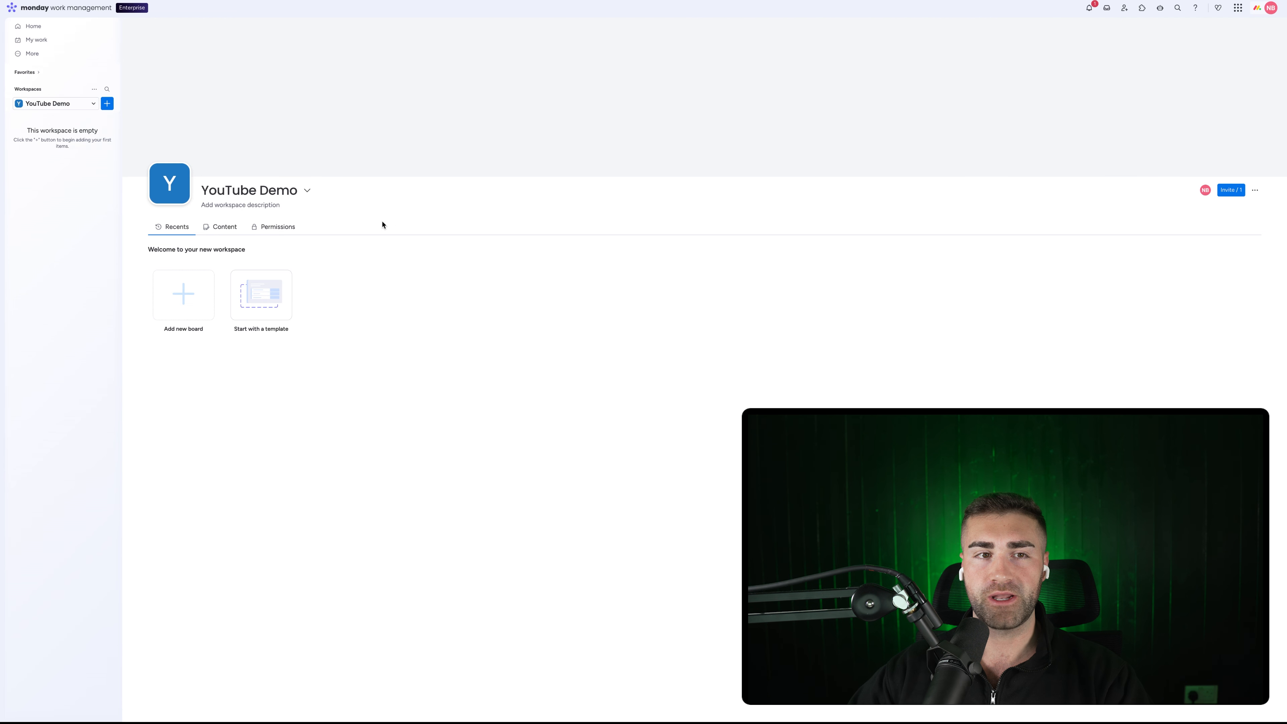
- Create a main board named "Leads" in the YouTube Demo workspace, managing leads
left_click(107, 104)
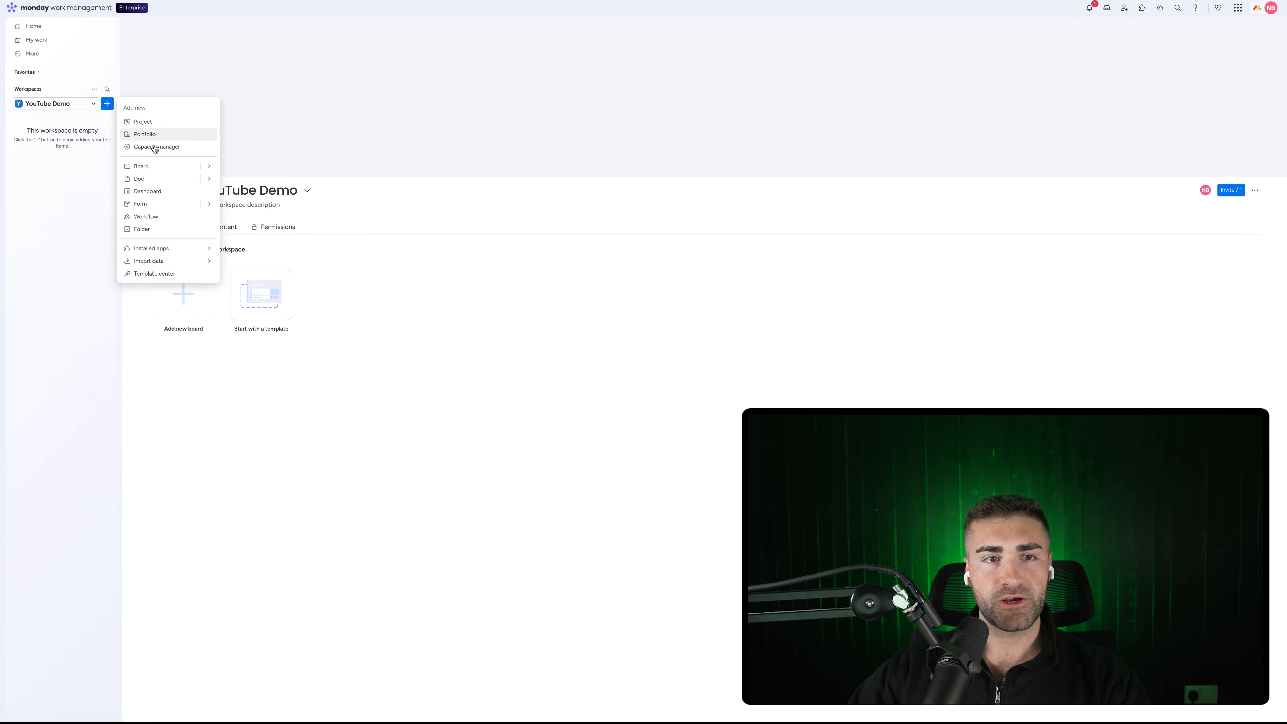
left_click(150, 176)
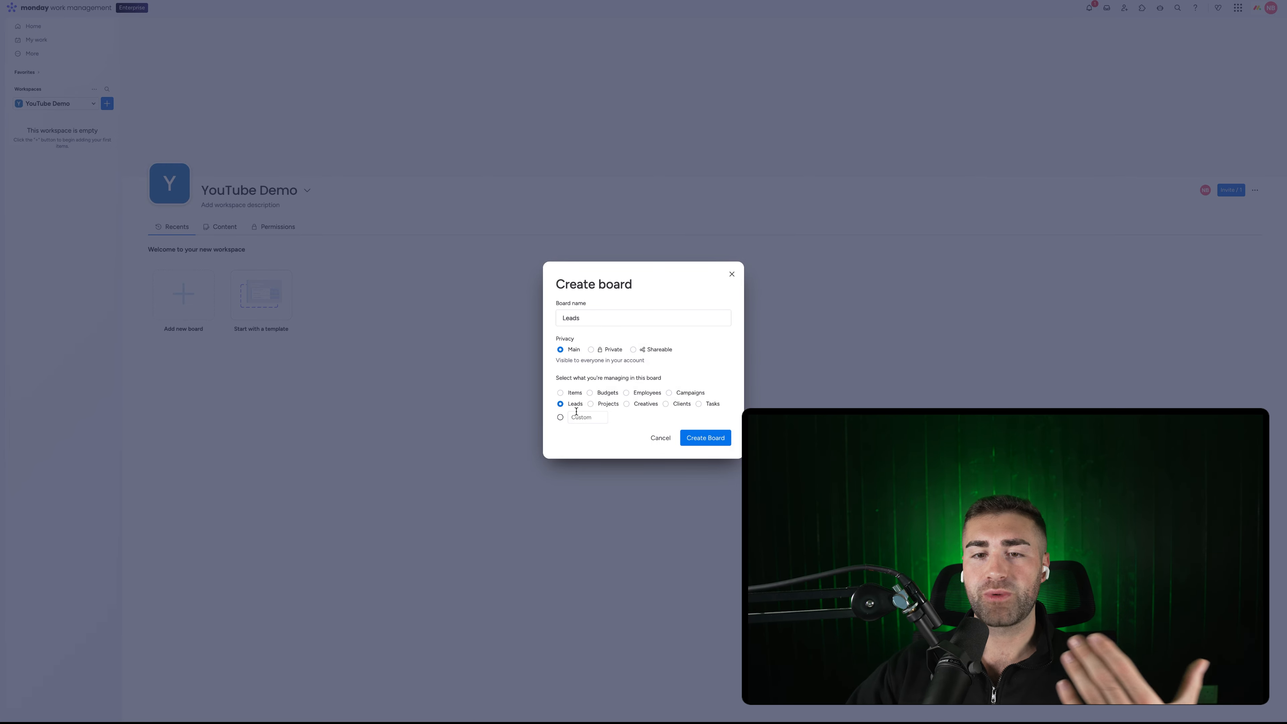
left_click(704, 438)
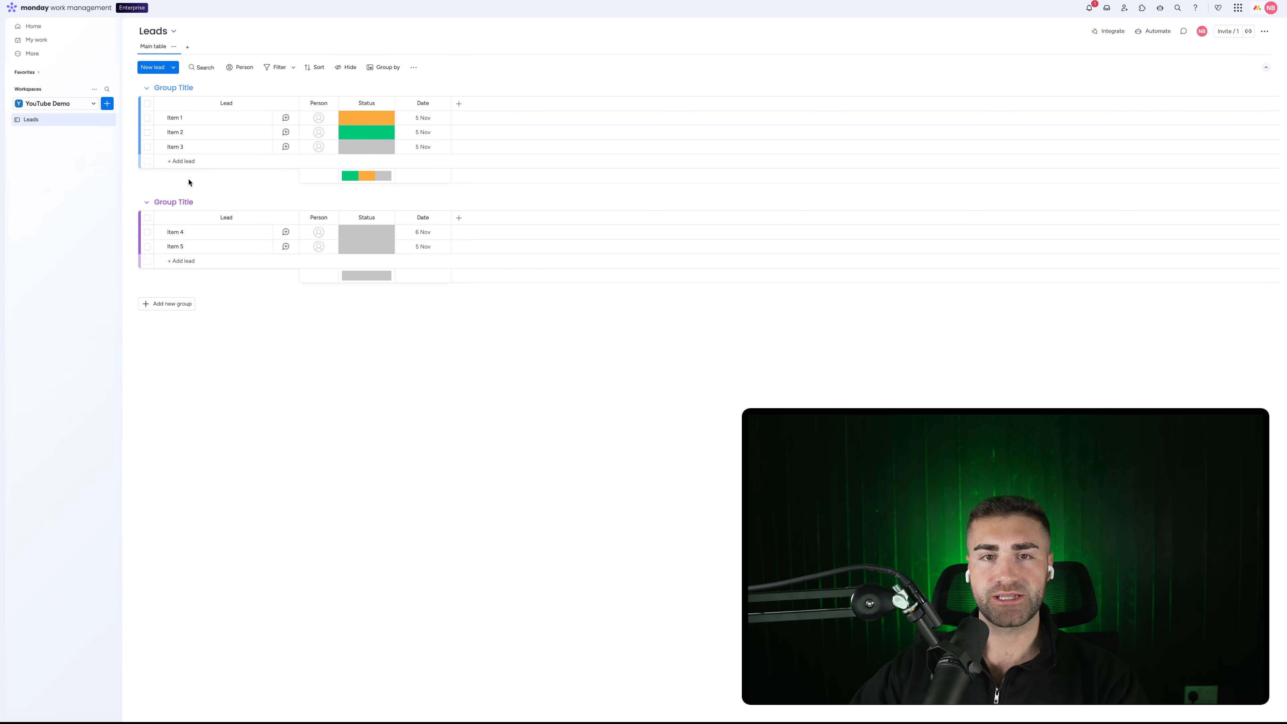
- Rename the Date column to "Date Created" and restrict who can edit that column
left_click(425, 104)
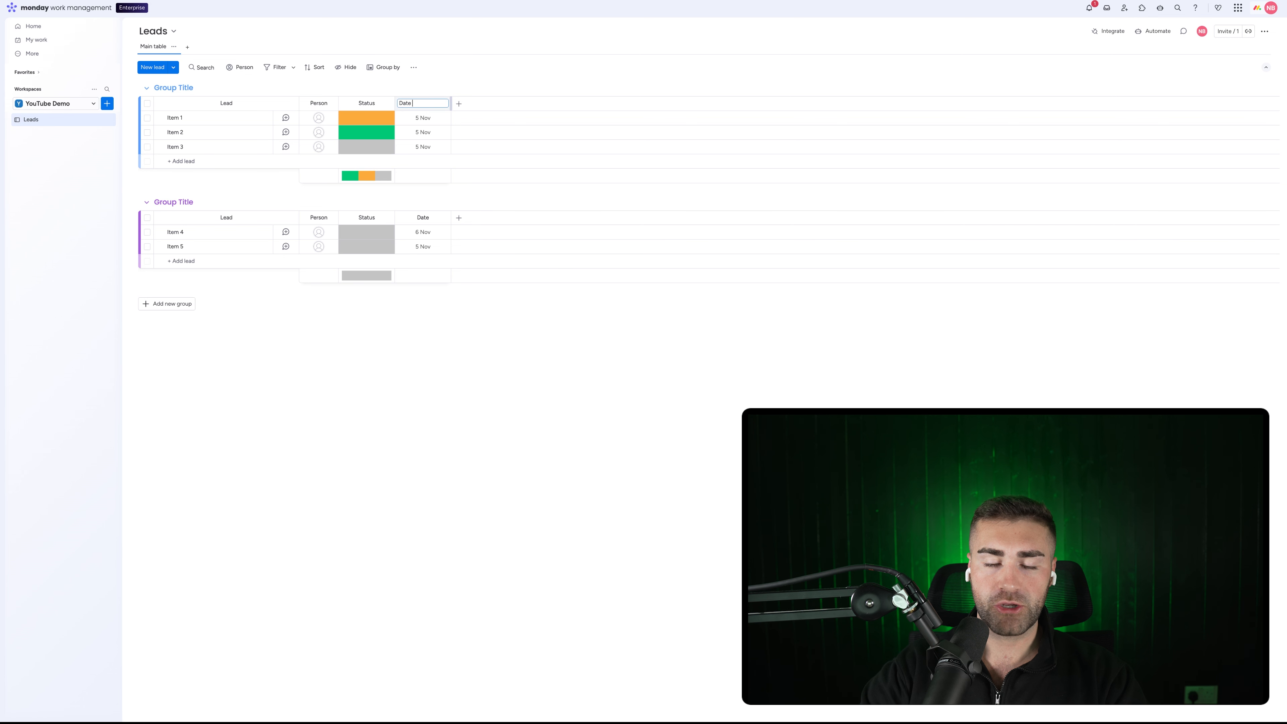
key("Return")
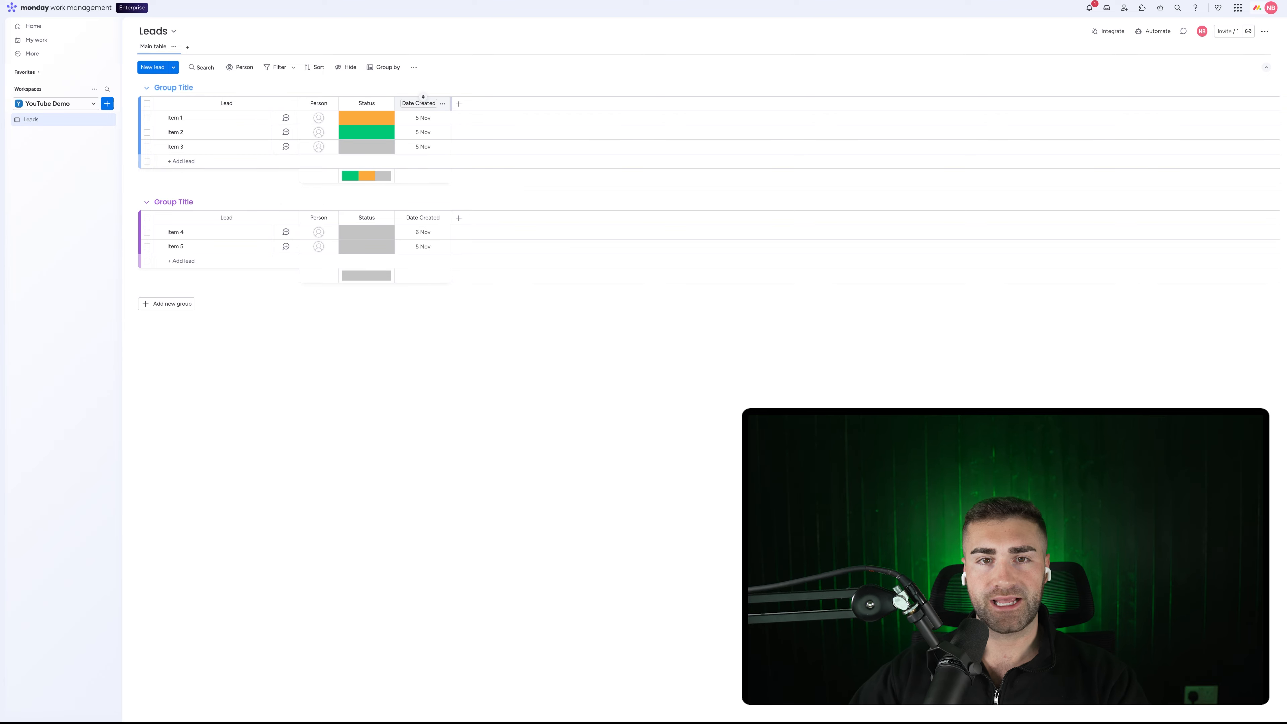
left_click(445, 104)
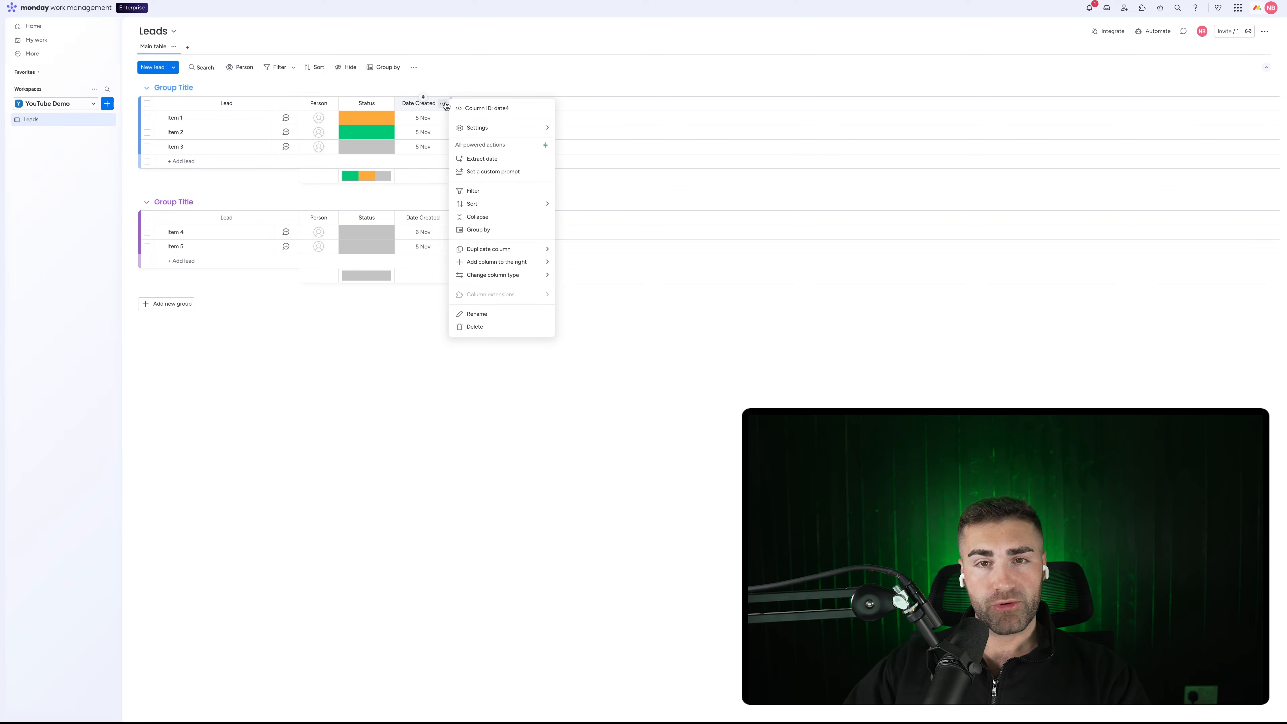
mouse_move(477, 129)
left_click(584, 216)
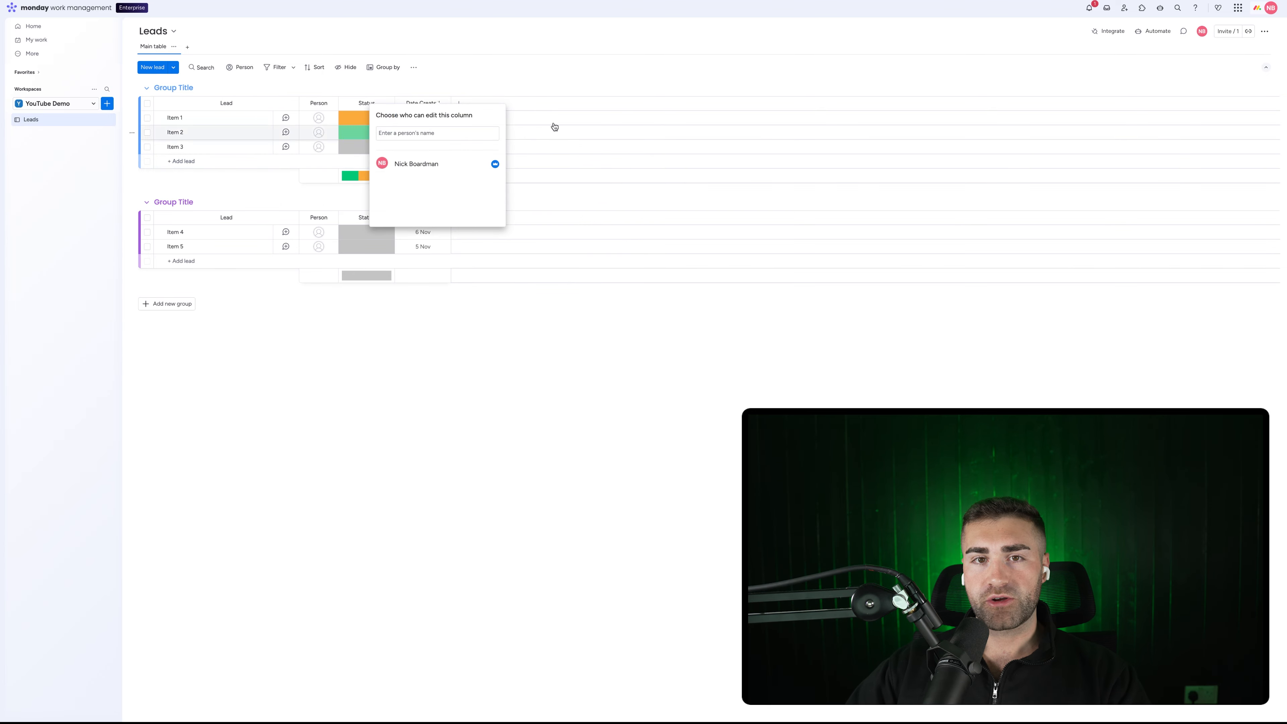
left_click(554, 126)
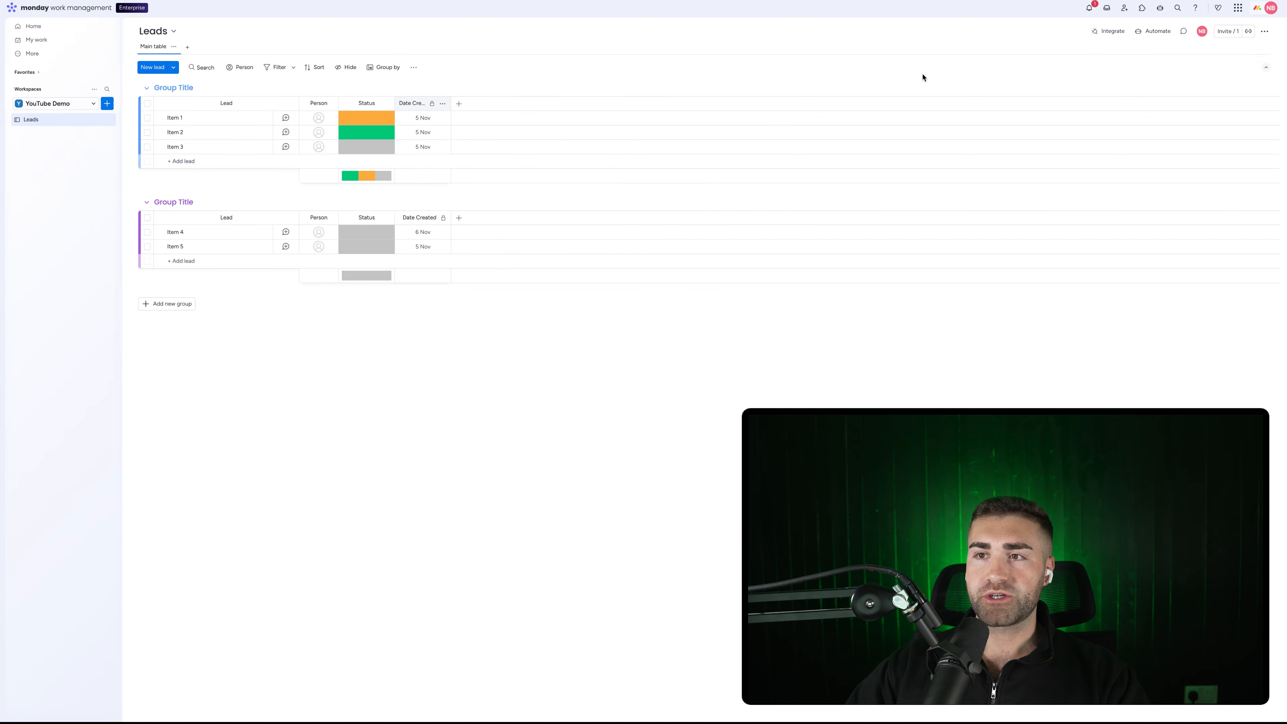
- Create a board automation that sets Date Created to today when an item is created
left_click(1153, 31)
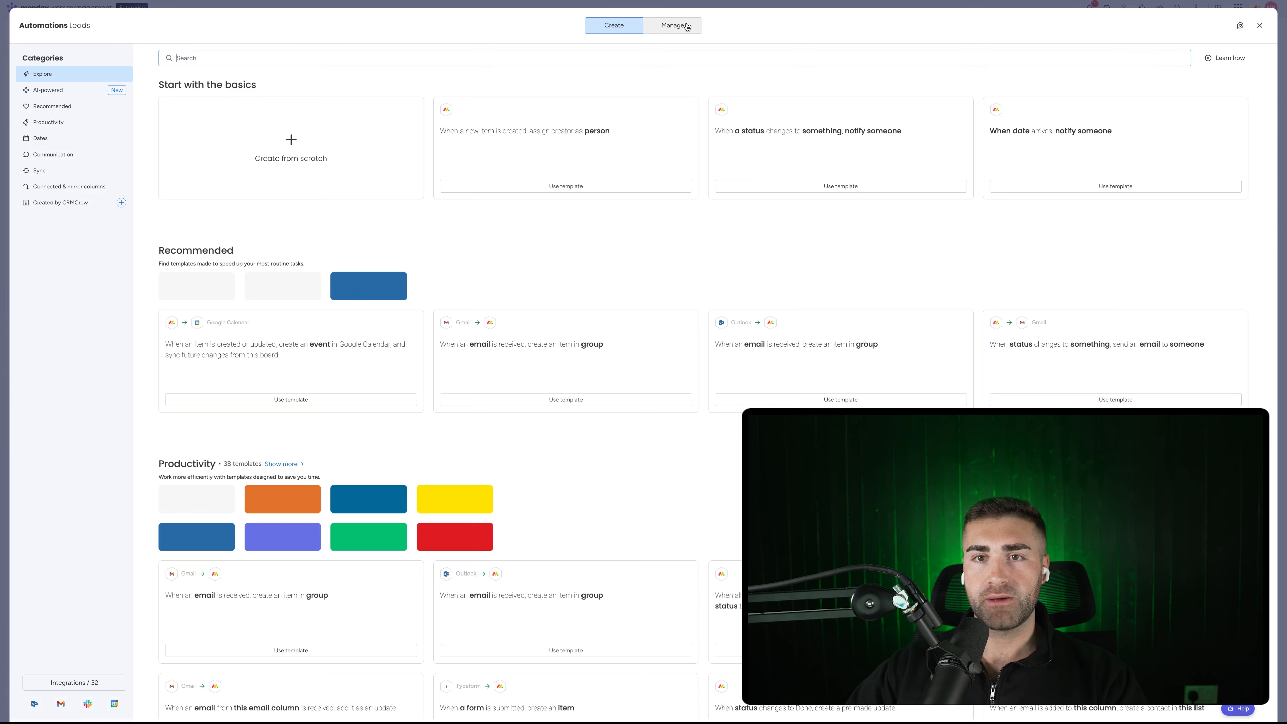
left_click(685, 27)
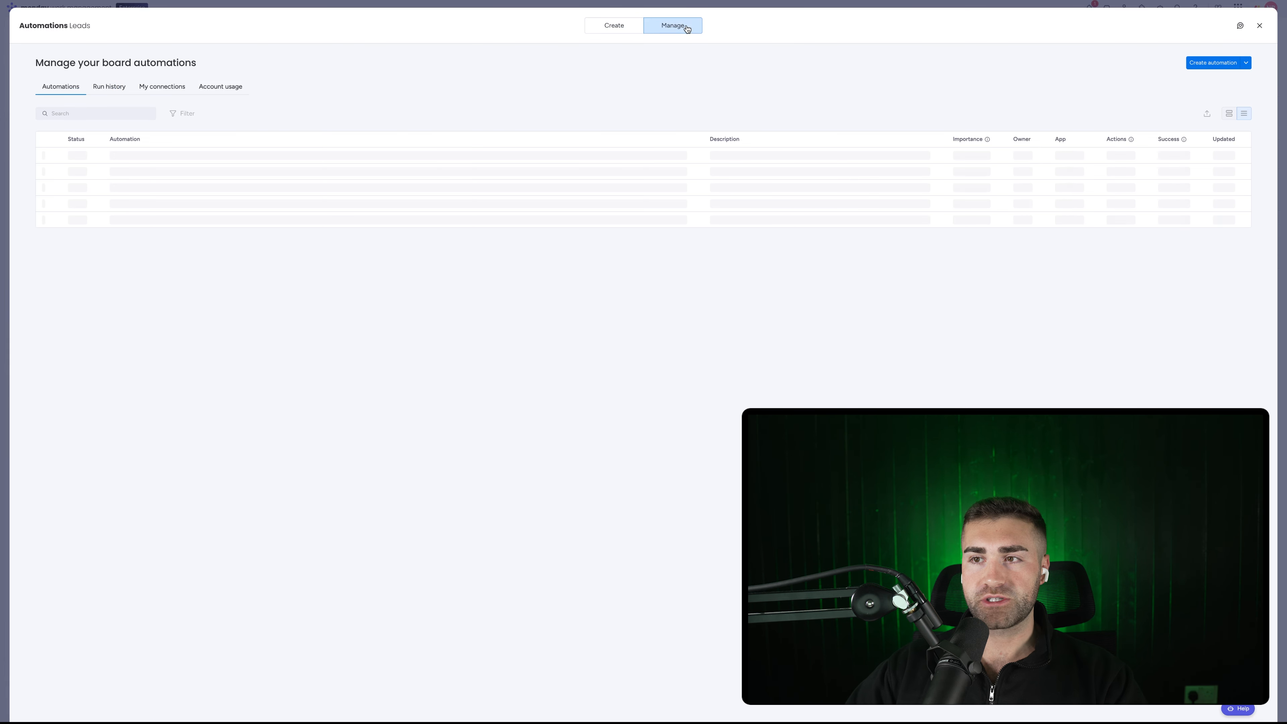
left_click(1202, 63)
left_click(296, 80)
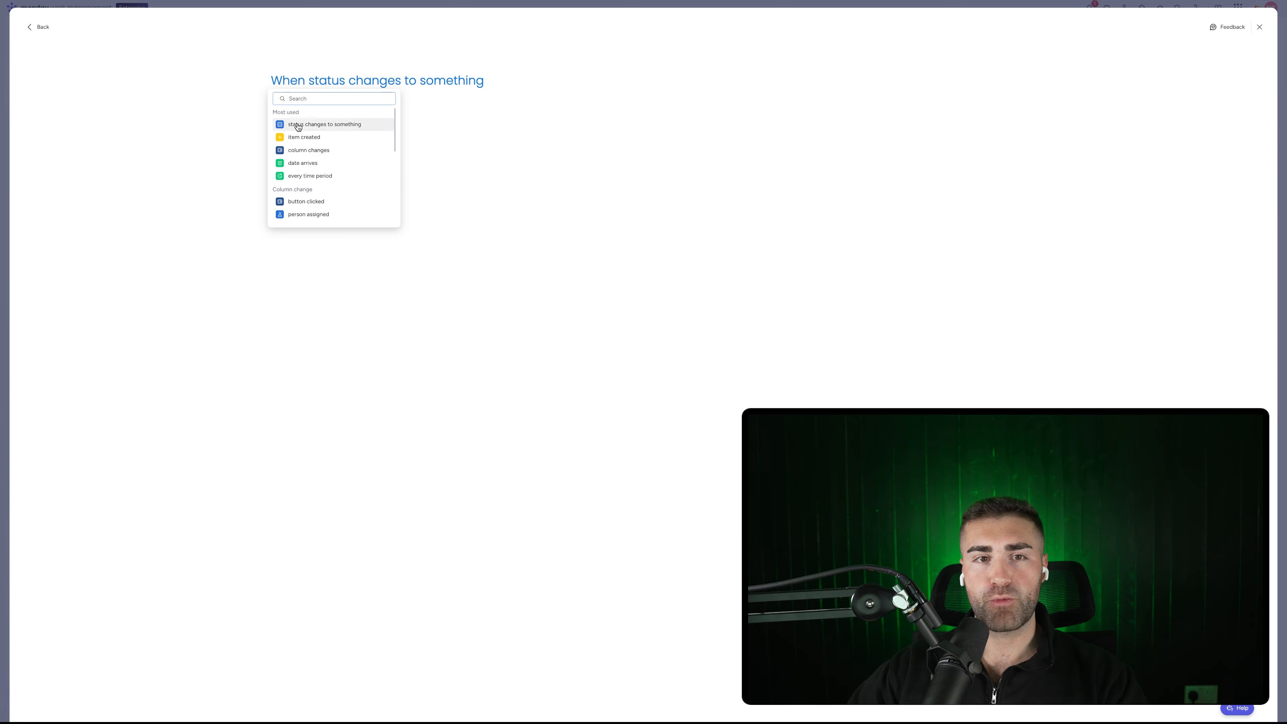
left_click(299, 138)
type("set date")
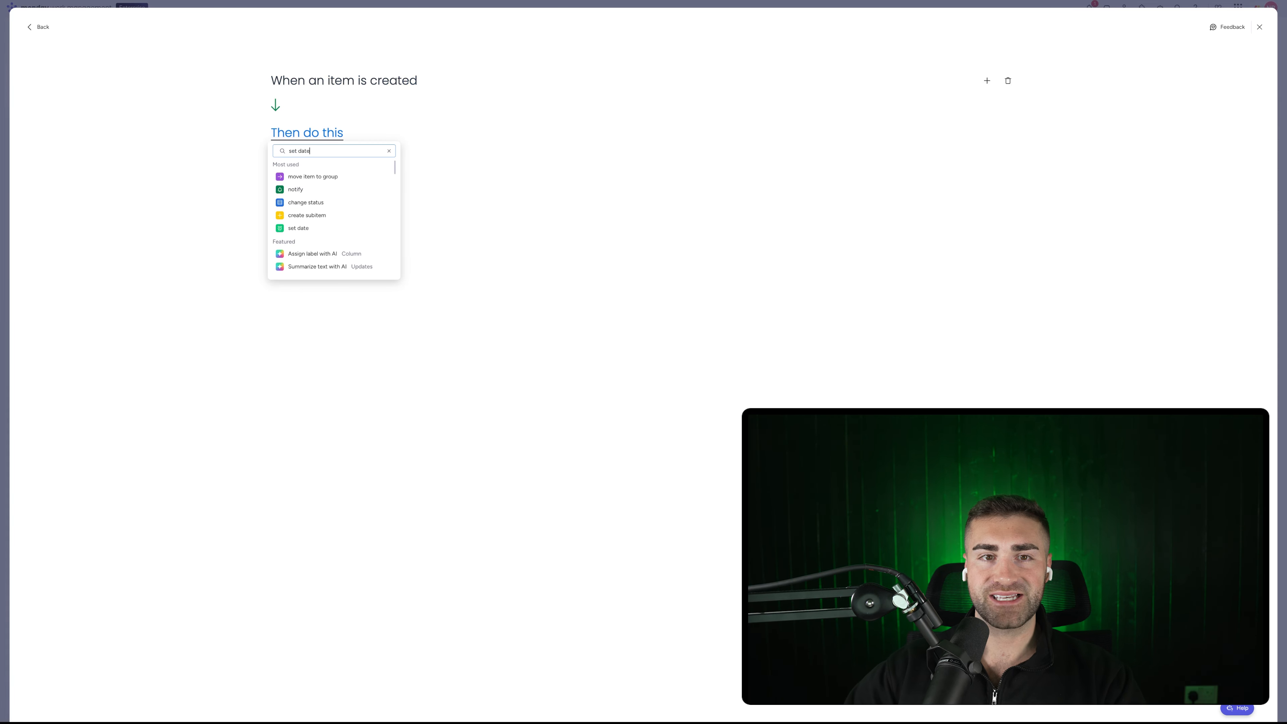
left_click(304, 184)
left_click(351, 136)
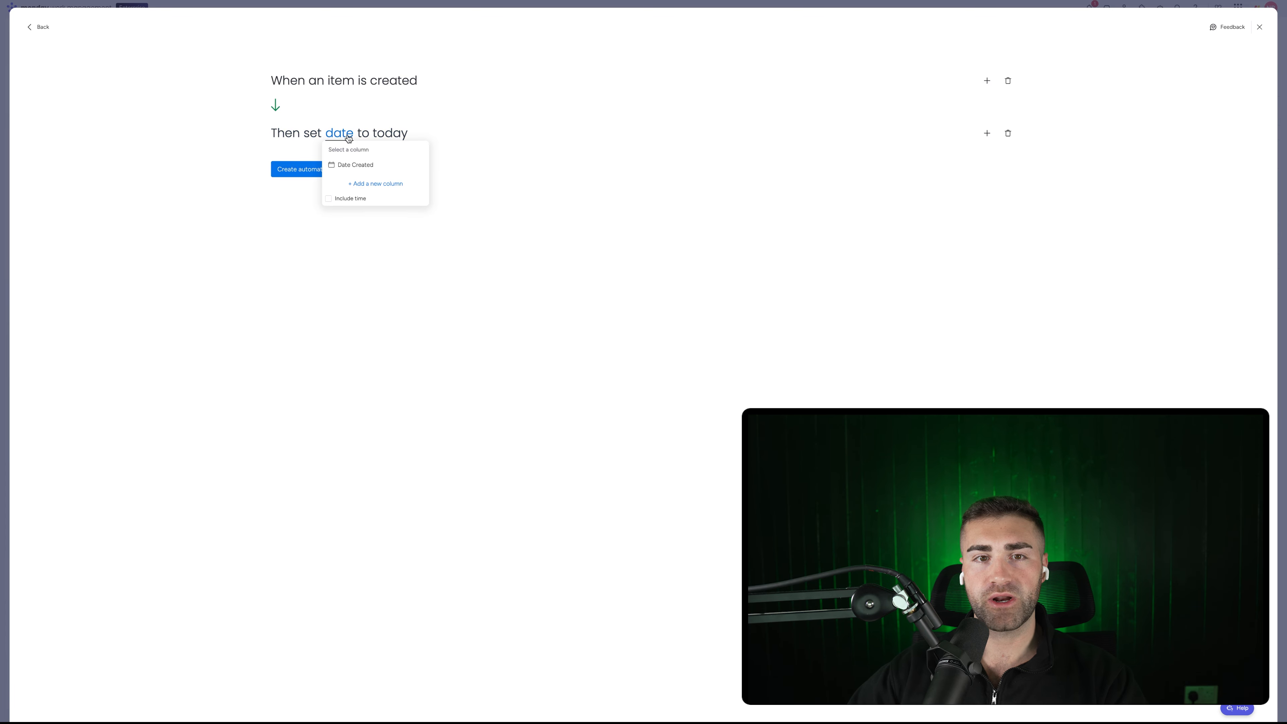
left_click(355, 171)
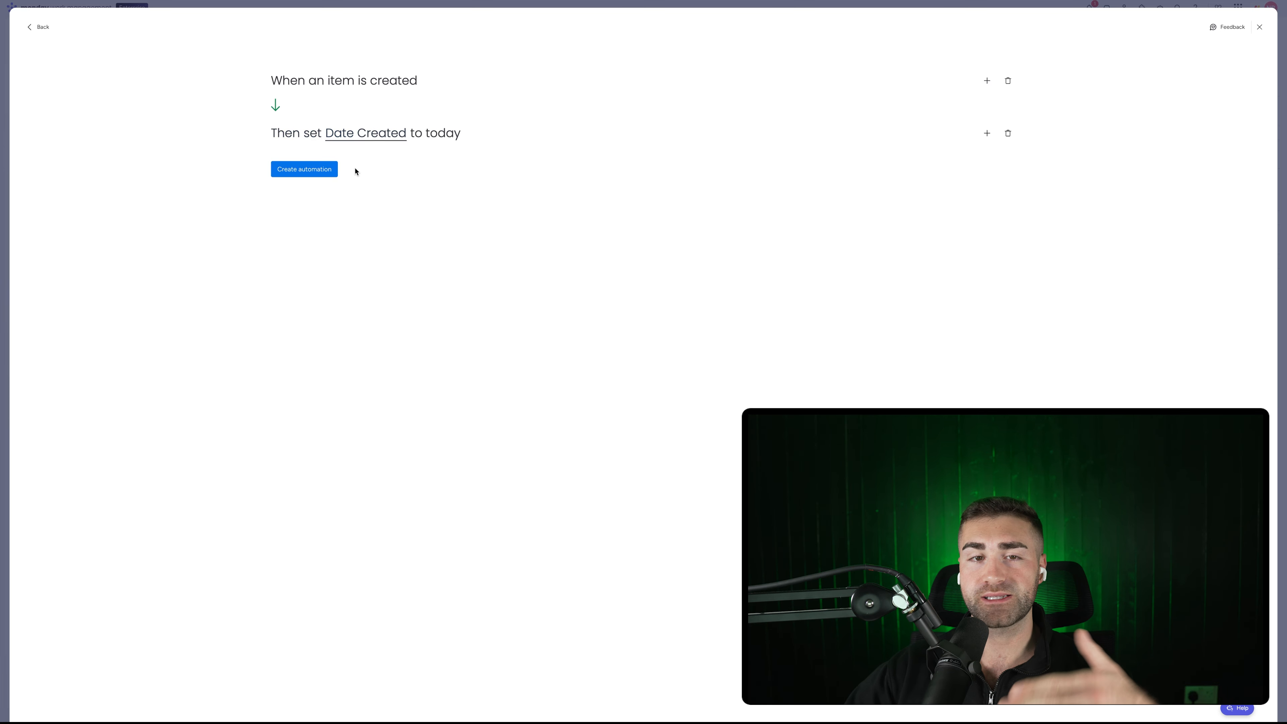
left_click(318, 174)
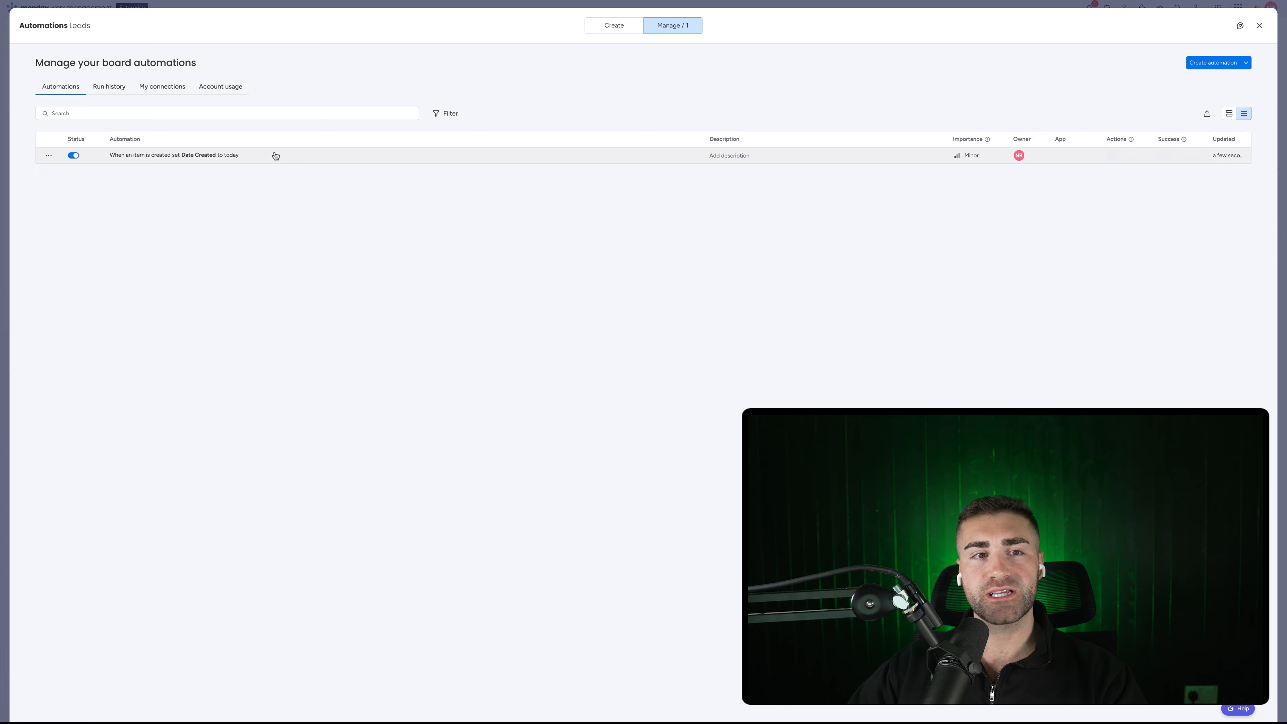
key("Escape")
- Add a lead named "Example Lead" to the first group of the Leads board
left_click(178, 163)
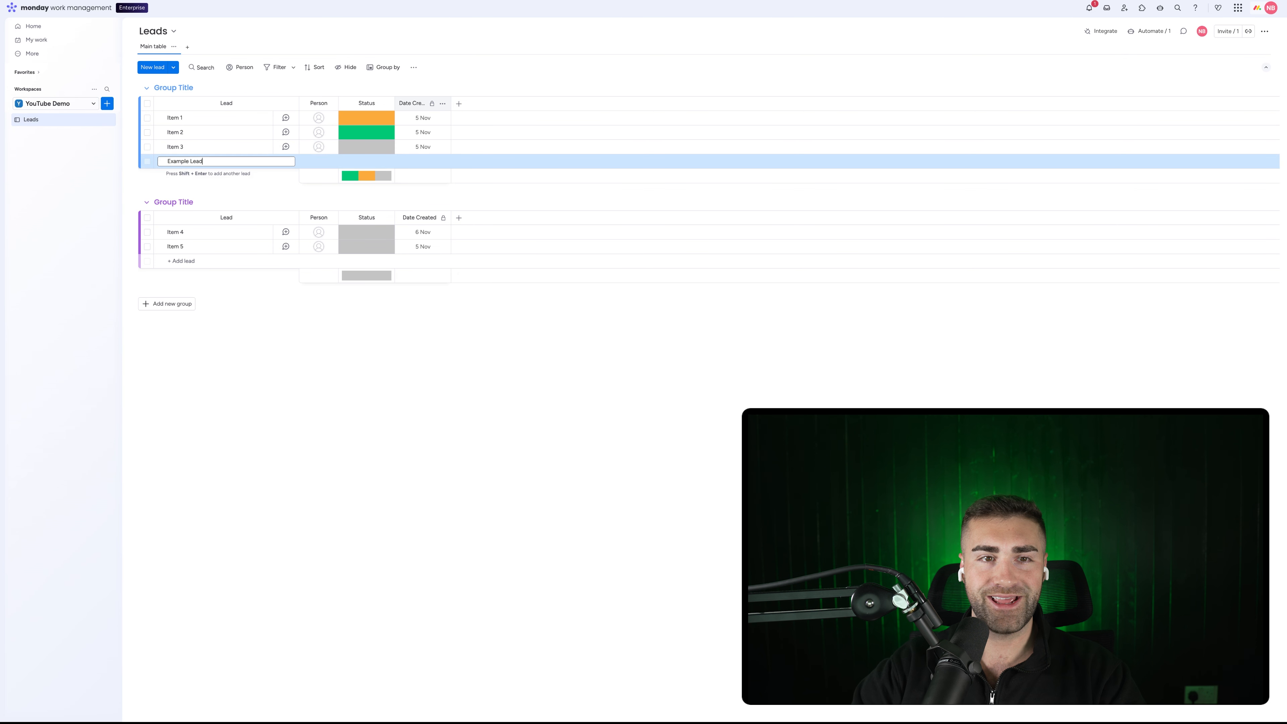
key("Return")
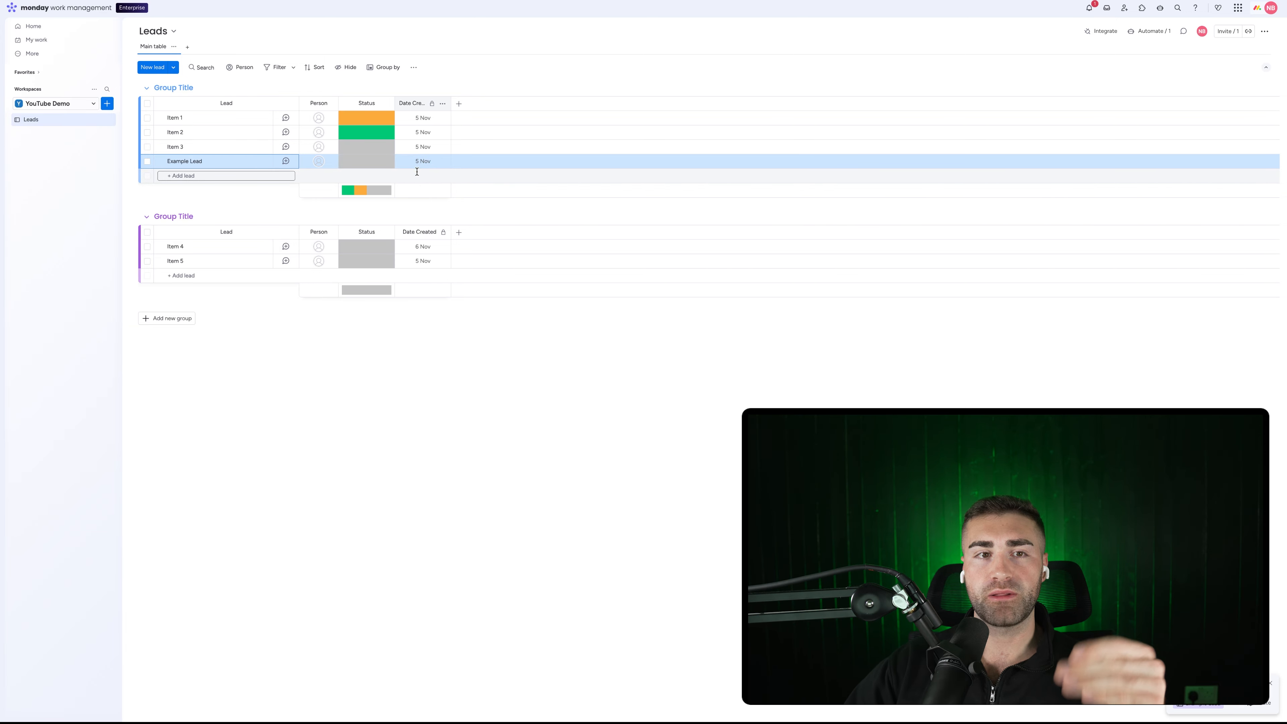
- Create a main dashboard named "Sales Dashboard" and connect the Leads board to it
left_click(108, 104)
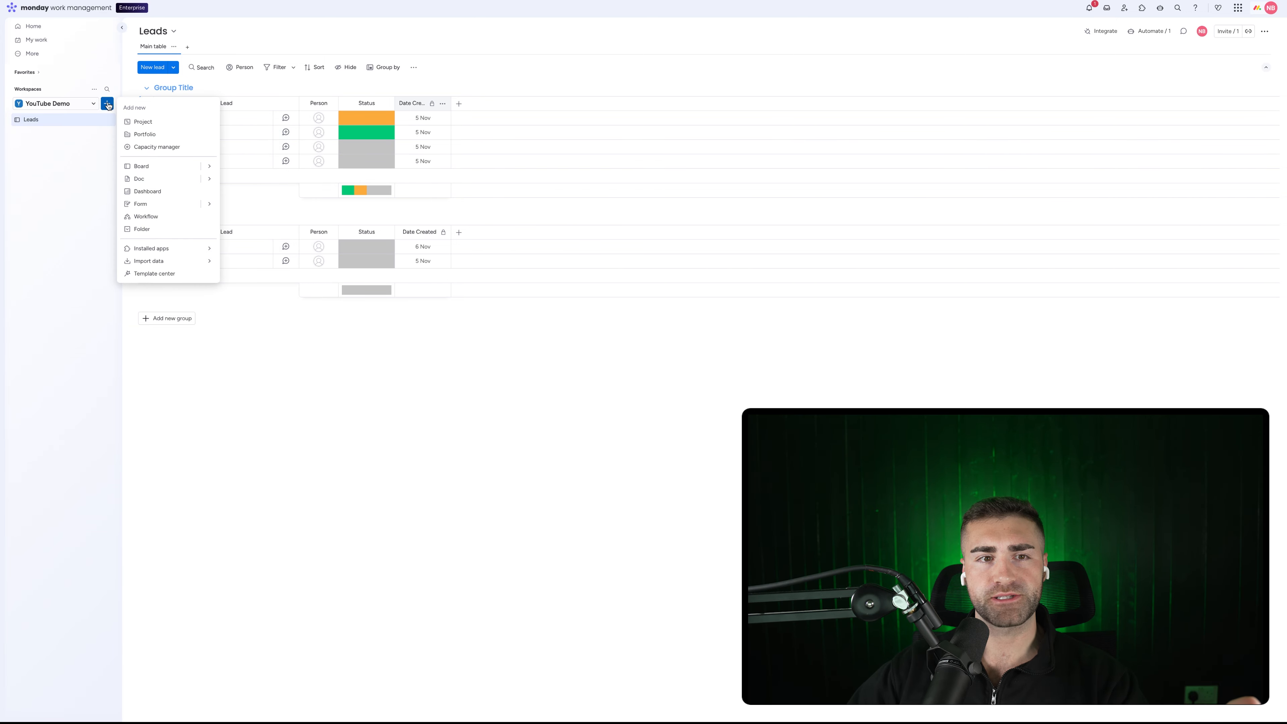
left_click(148, 192)
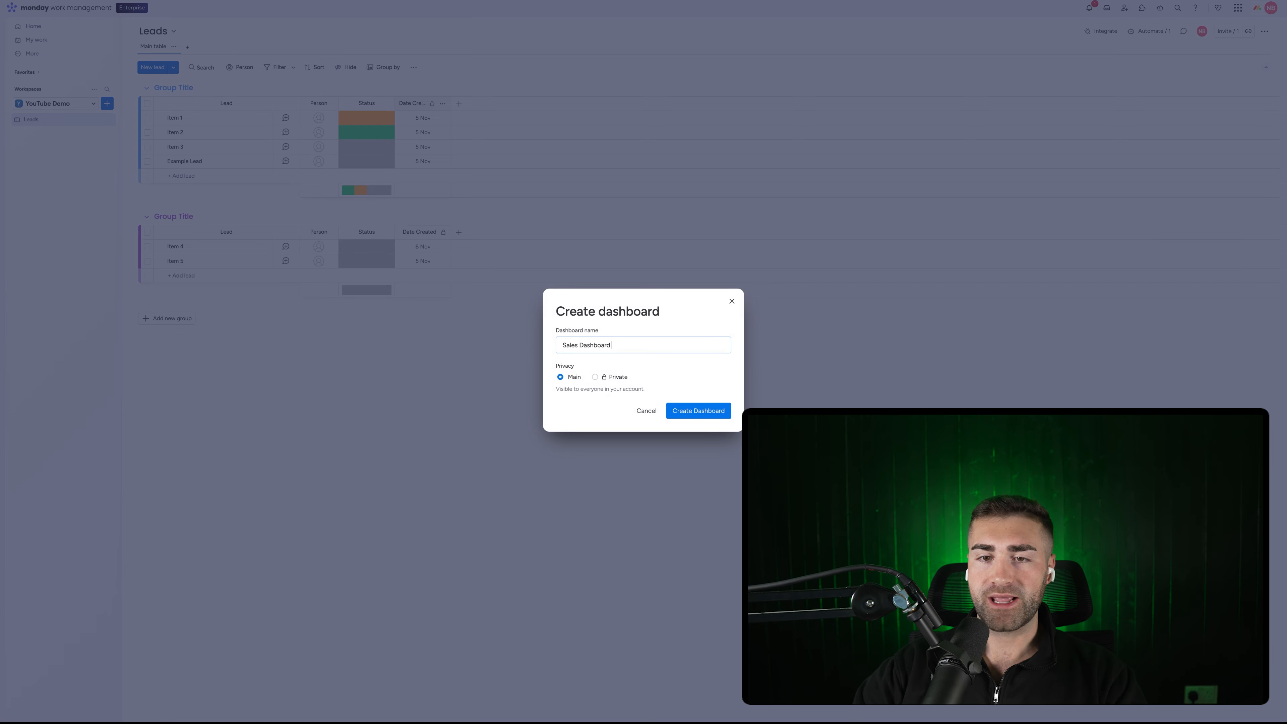
left_click(694, 412)
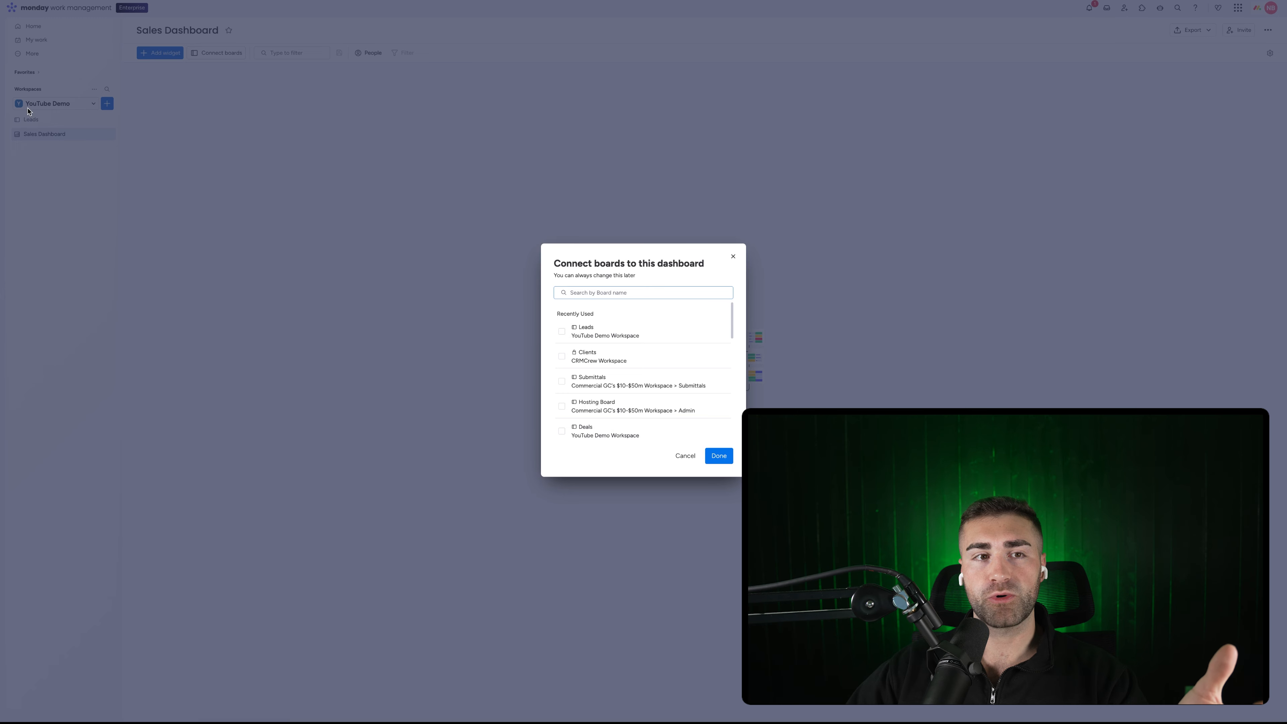
left_click(589, 330)
left_click(719, 456)
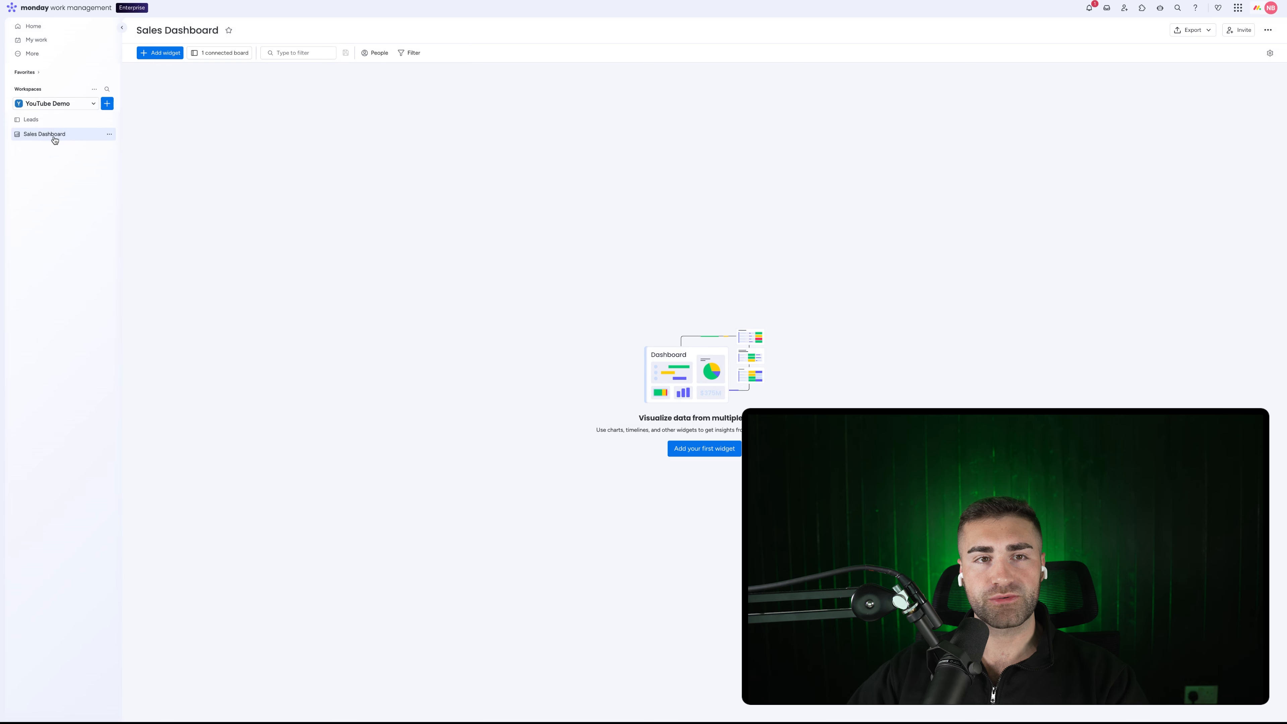
- Add a Chart widget to the Sales Dashboard and title it "Leads Per Month"
left_click(168, 55)
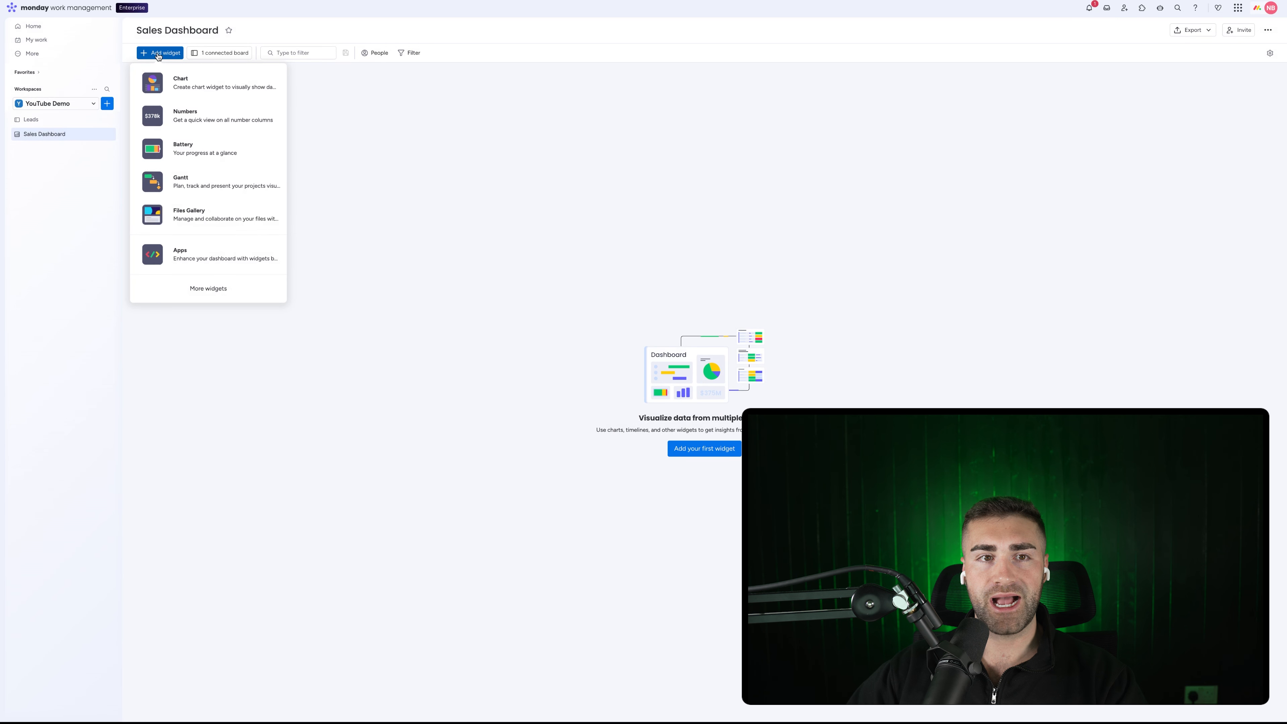
left_click(218, 87)
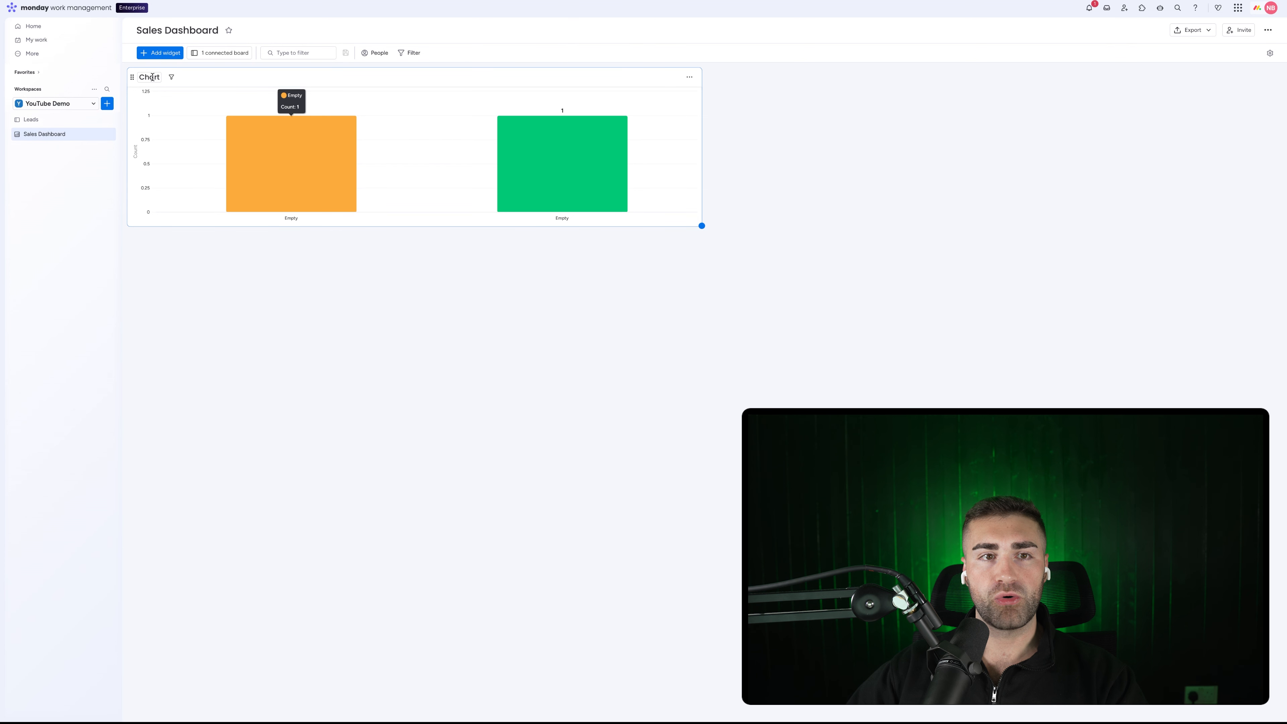
left_click(155, 79)
type("Leads Per Month")
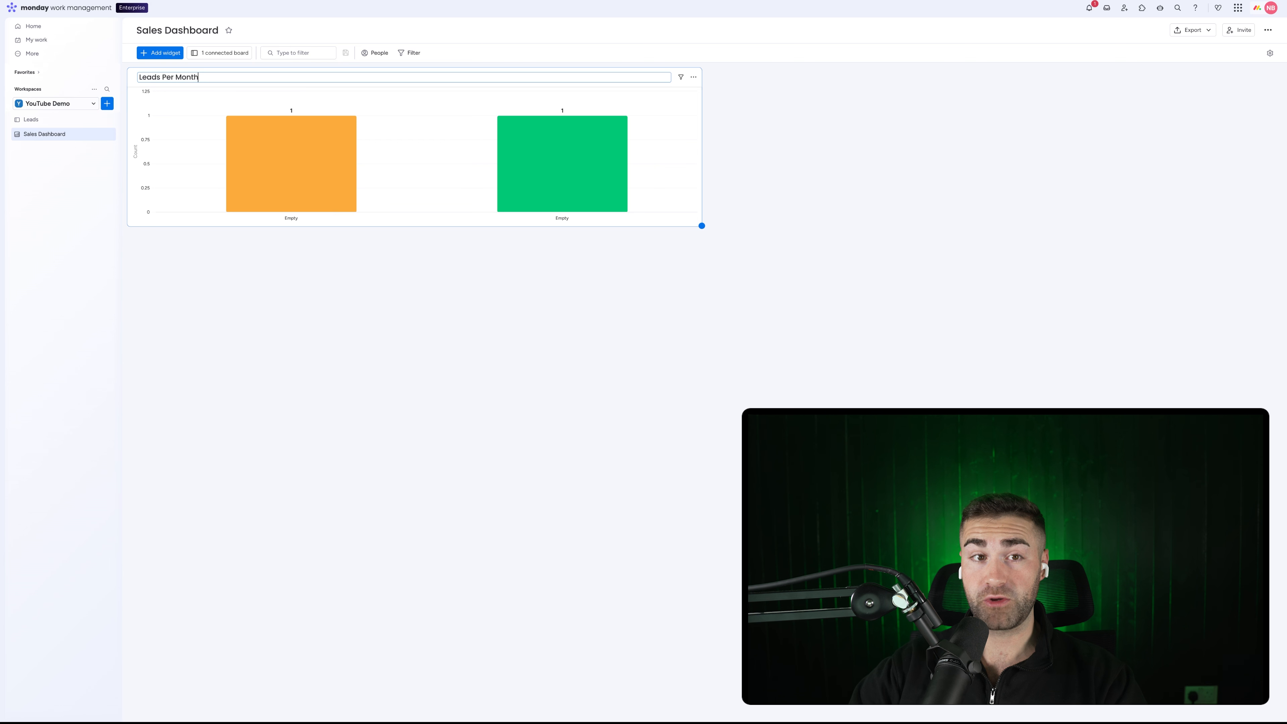
key("Return")
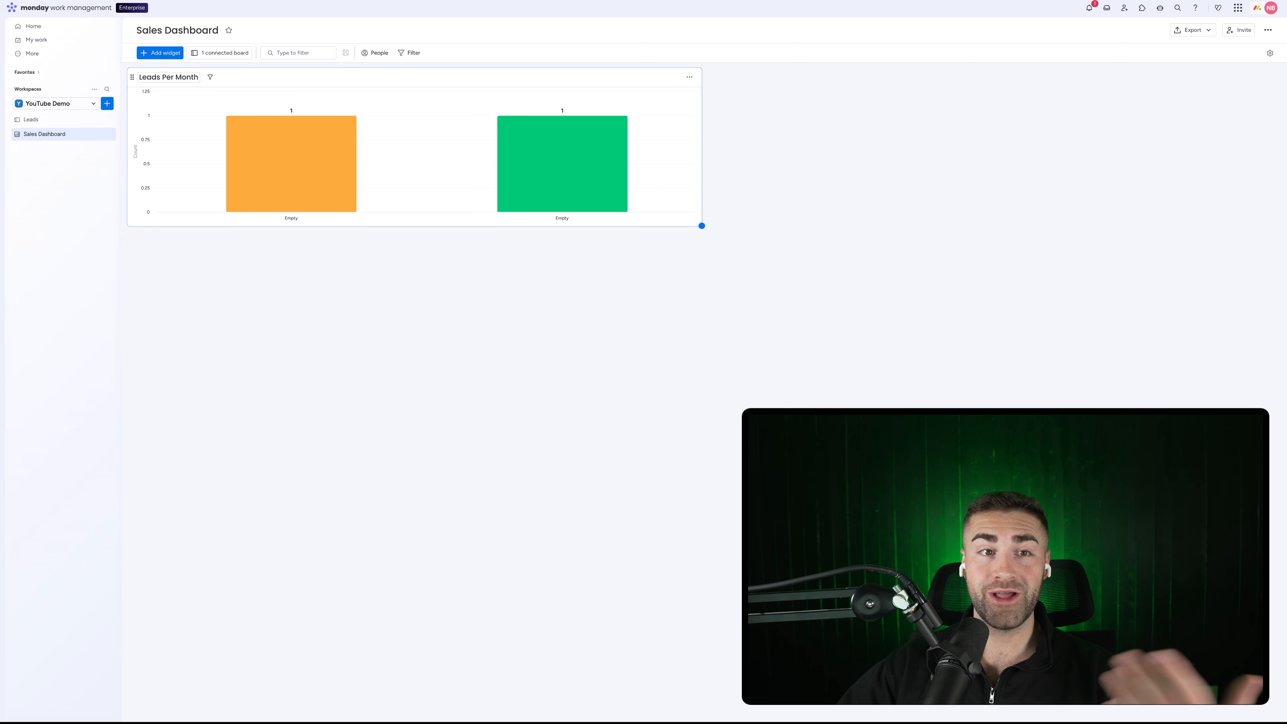
- Set the Leads Per Month chart's X-axis to the Leads board's Date Created column, selecting columns one by one
left_click(690, 84)
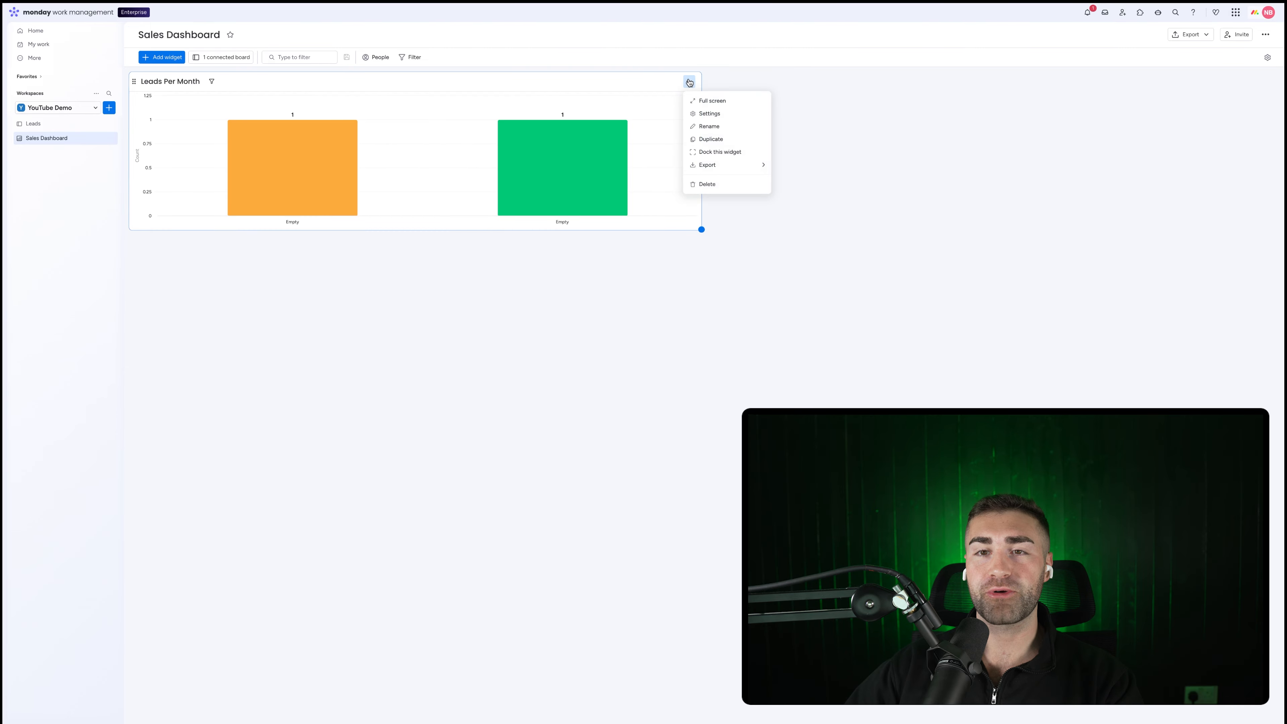
left_click(699, 114)
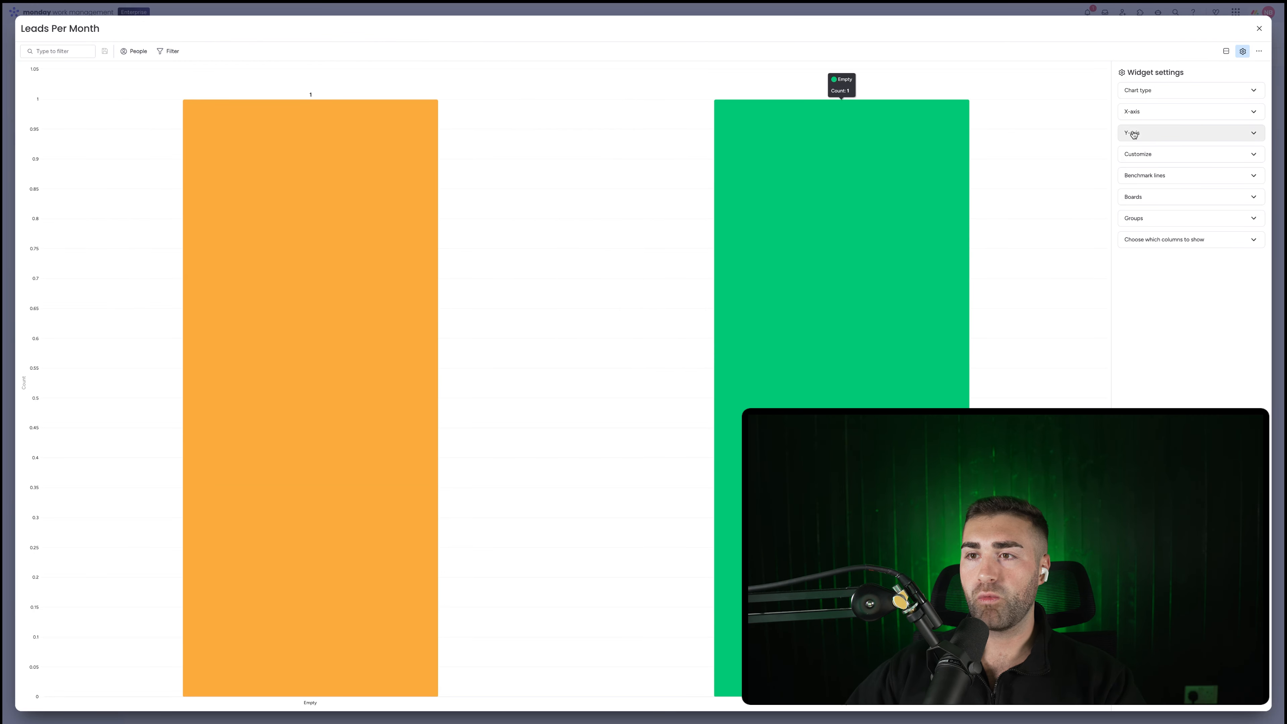
left_click(1135, 114)
left_click(1203, 143)
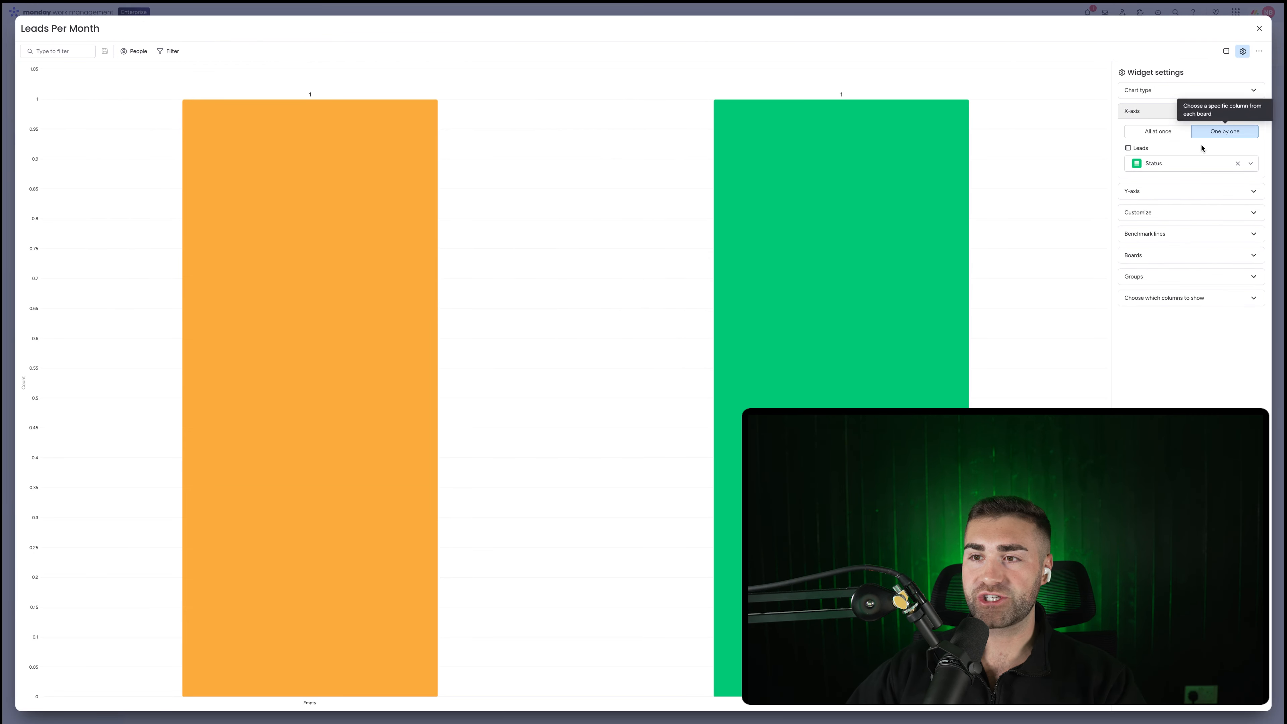
left_click(1185, 163)
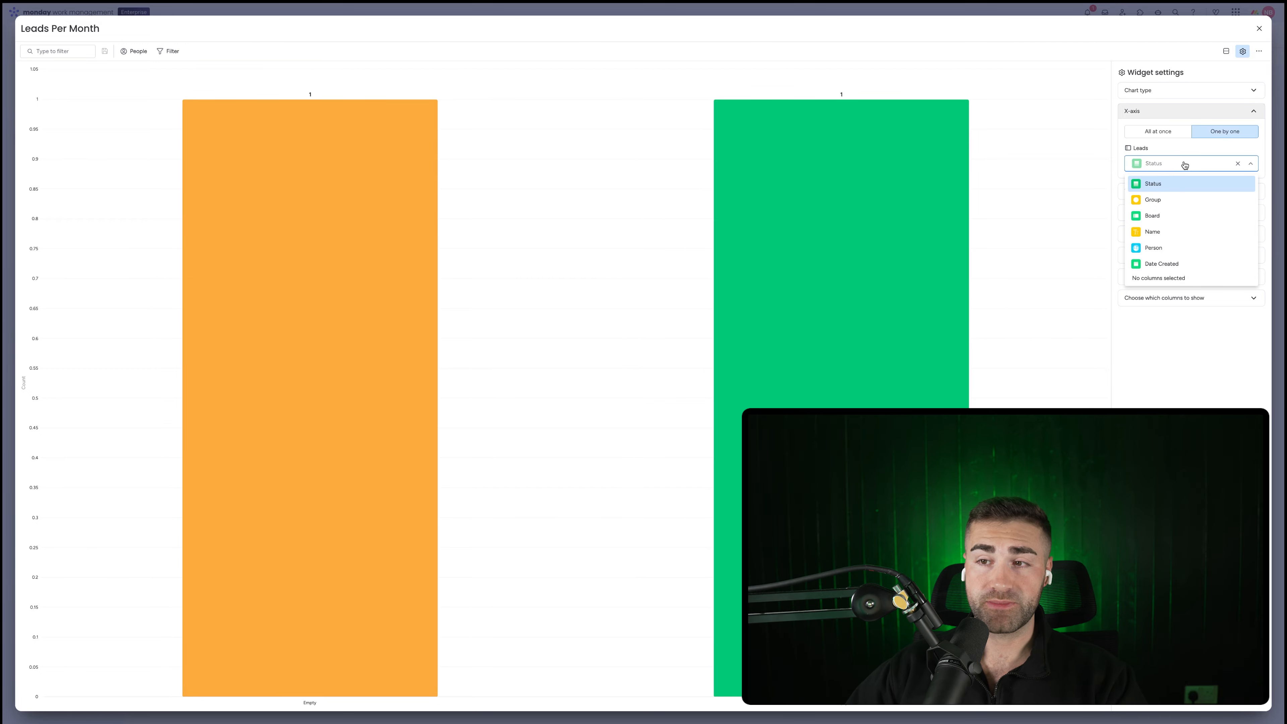
left_click(1168, 264)
- Set the chart's Y-axis column selection to one by one, keeping Count items for Leads, and return to the dashboard
left_click(1159, 276)
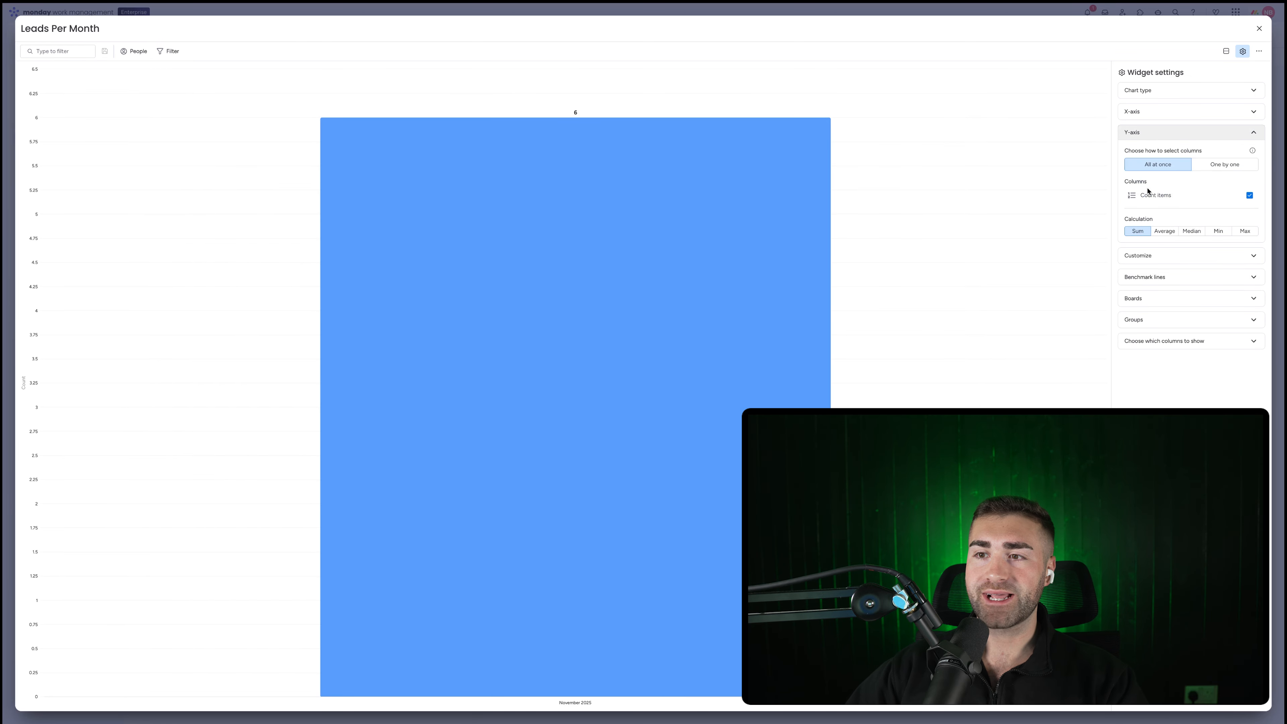
left_click(1232, 168)
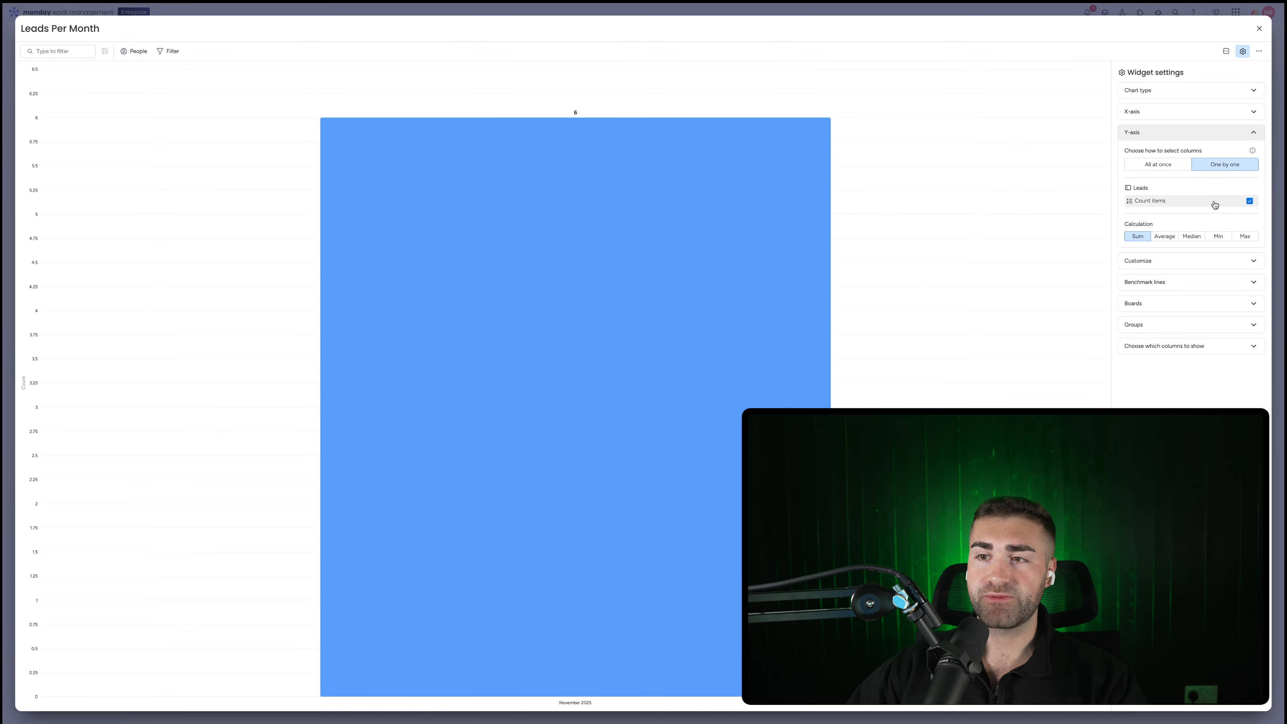
left_click(1259, 29)
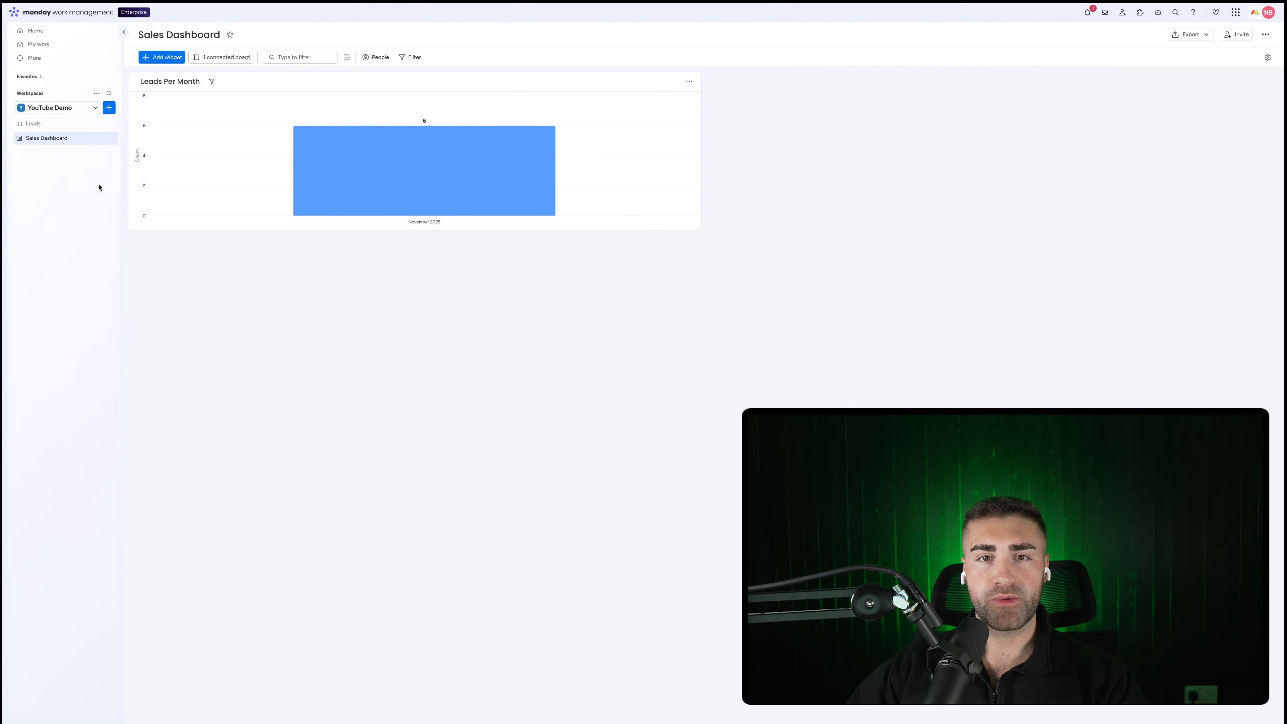
mouse_move(305, 161)
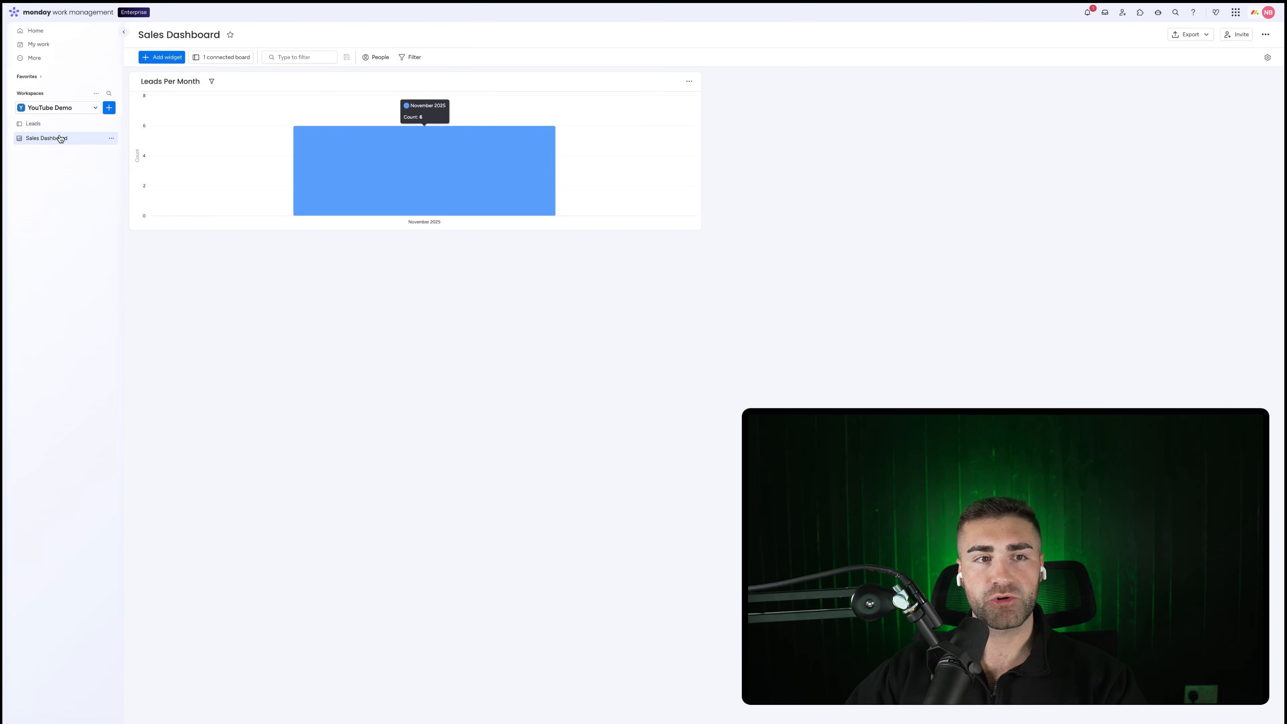
- Set Example Lead's Date Created to 29 October 2025 on the Leads board and check the monthly bars on the Sales Dashboard
left_click(58, 124)
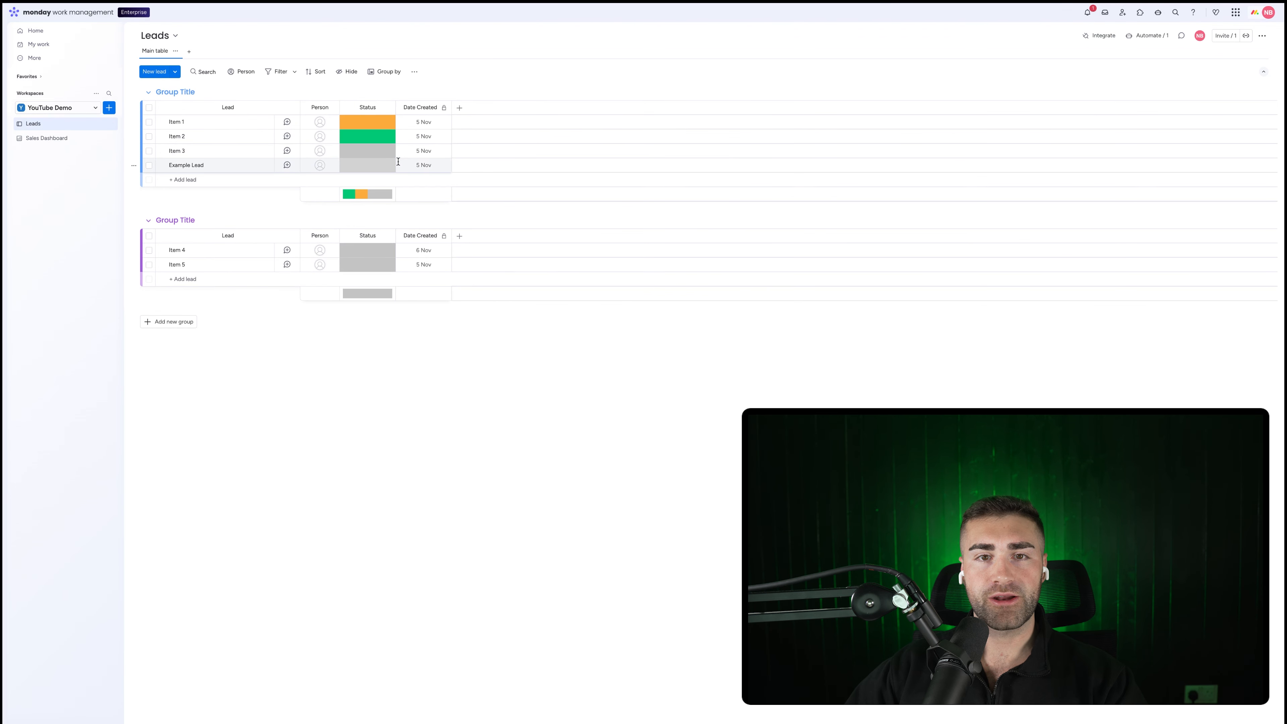
left_click(419, 169)
left_click(456, 215)
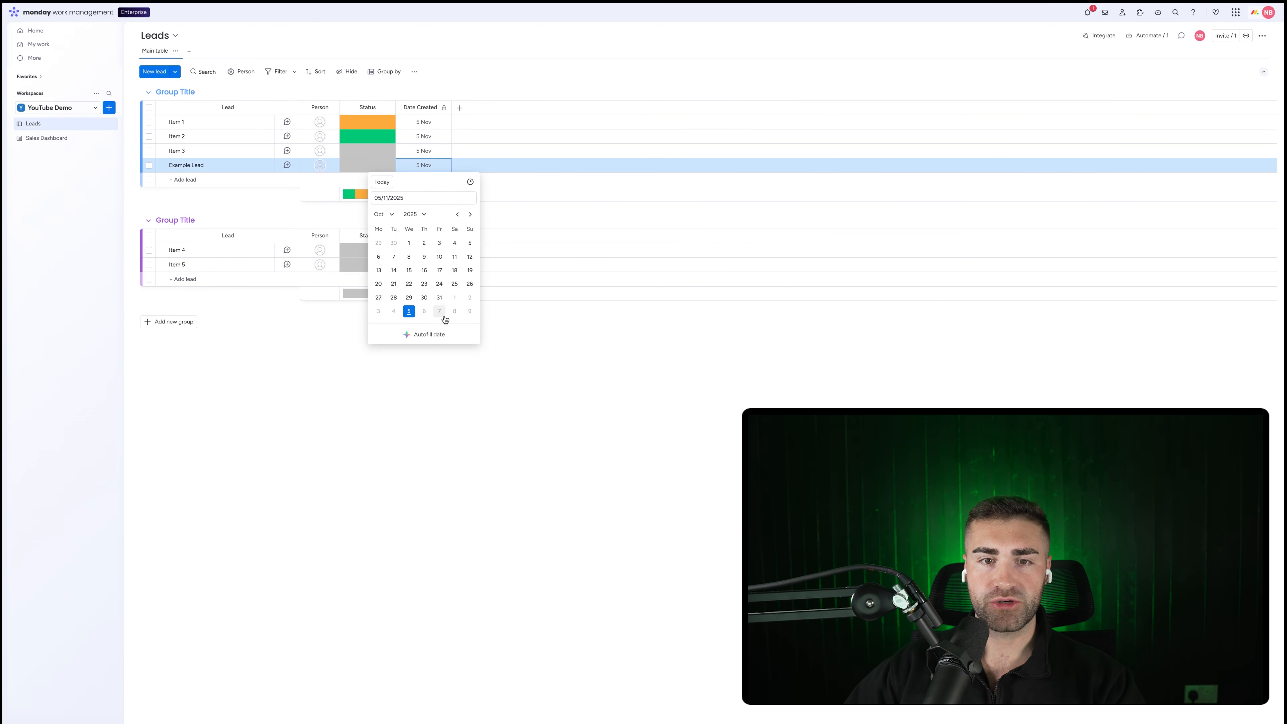
left_click(409, 299)
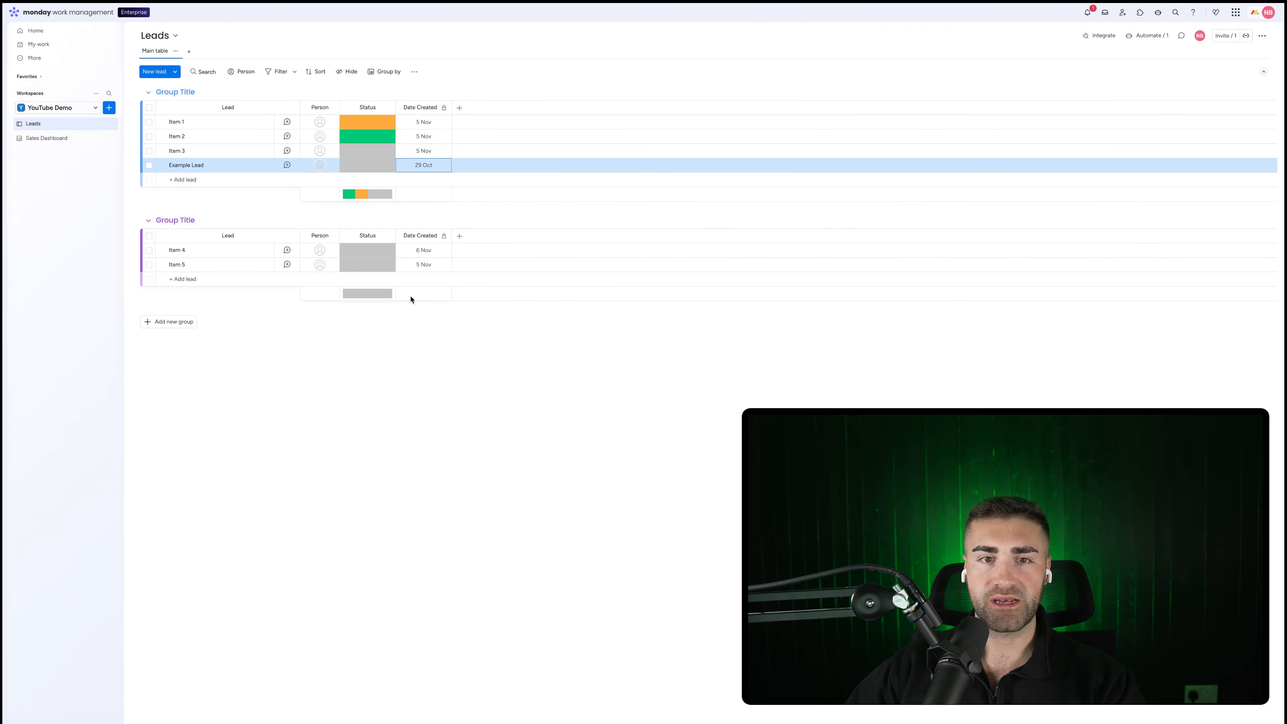
left_click(41, 140)
mouse_move(332, 159)
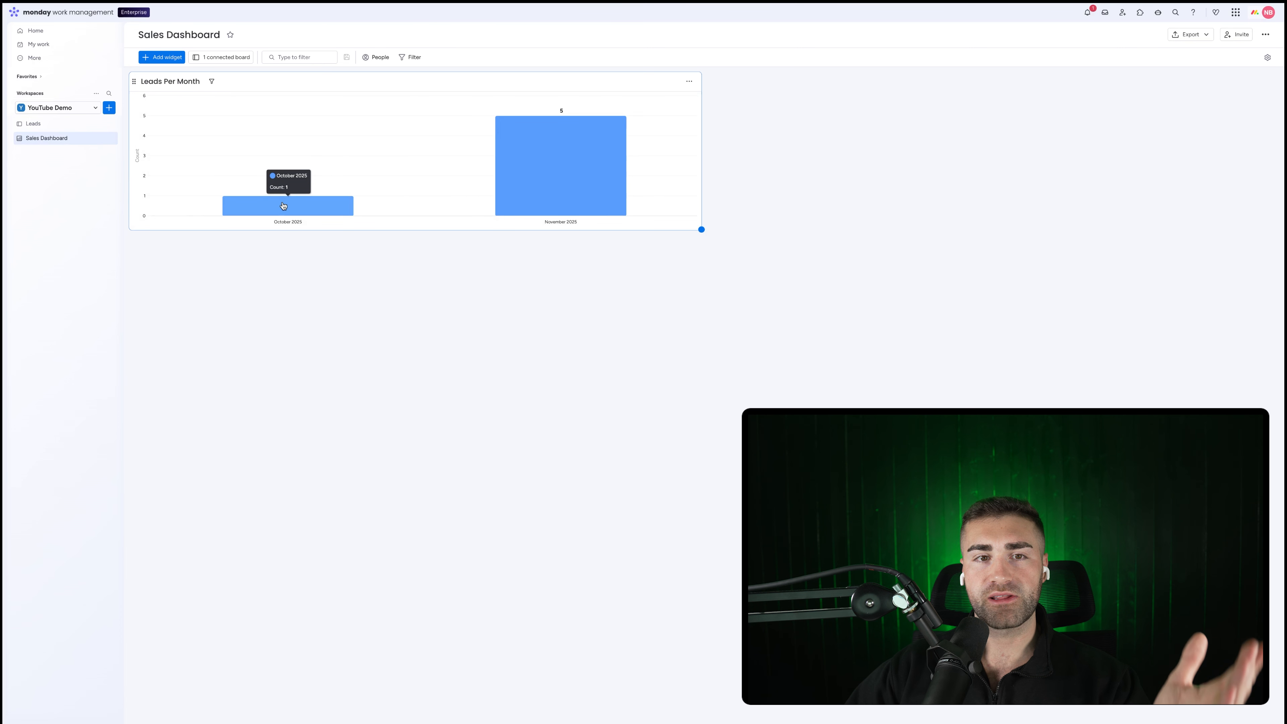
mouse_move(580, 176)
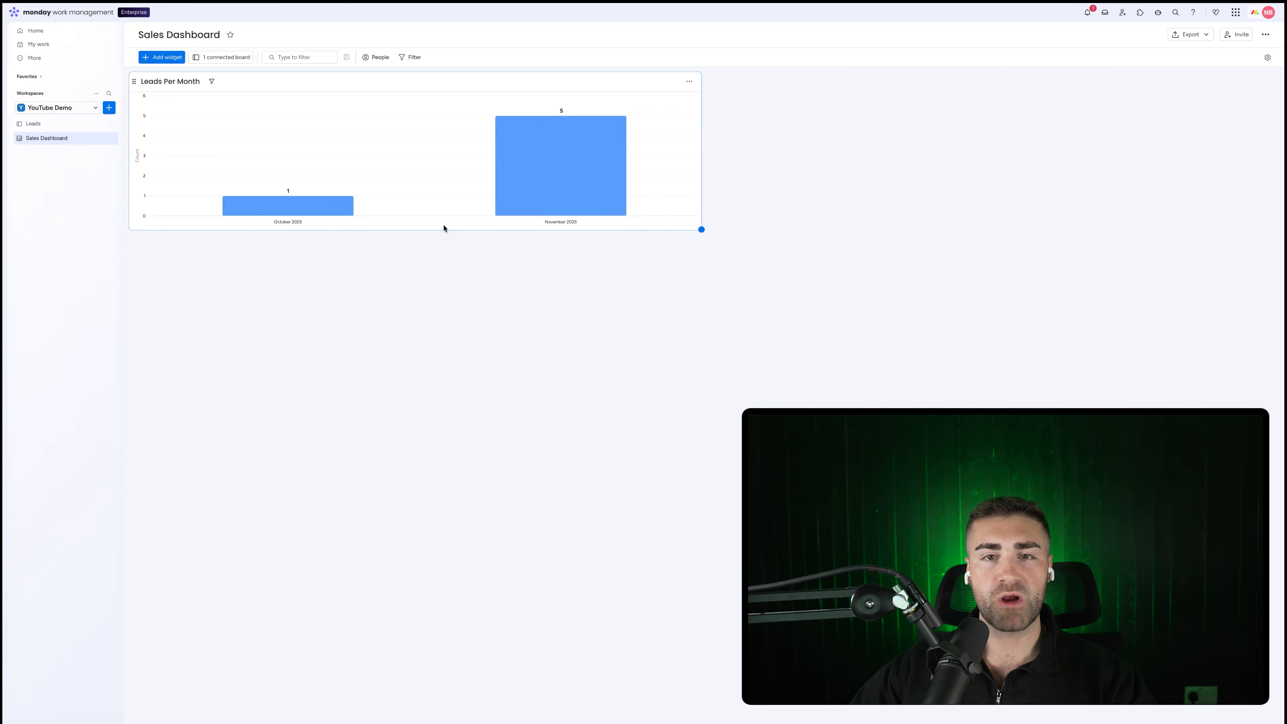
- Create a main board named "Deals" that manages custom "Deal" items, and move it above the Sales Dashboard in the workspace
left_click(108, 109)
left_click(142, 170)
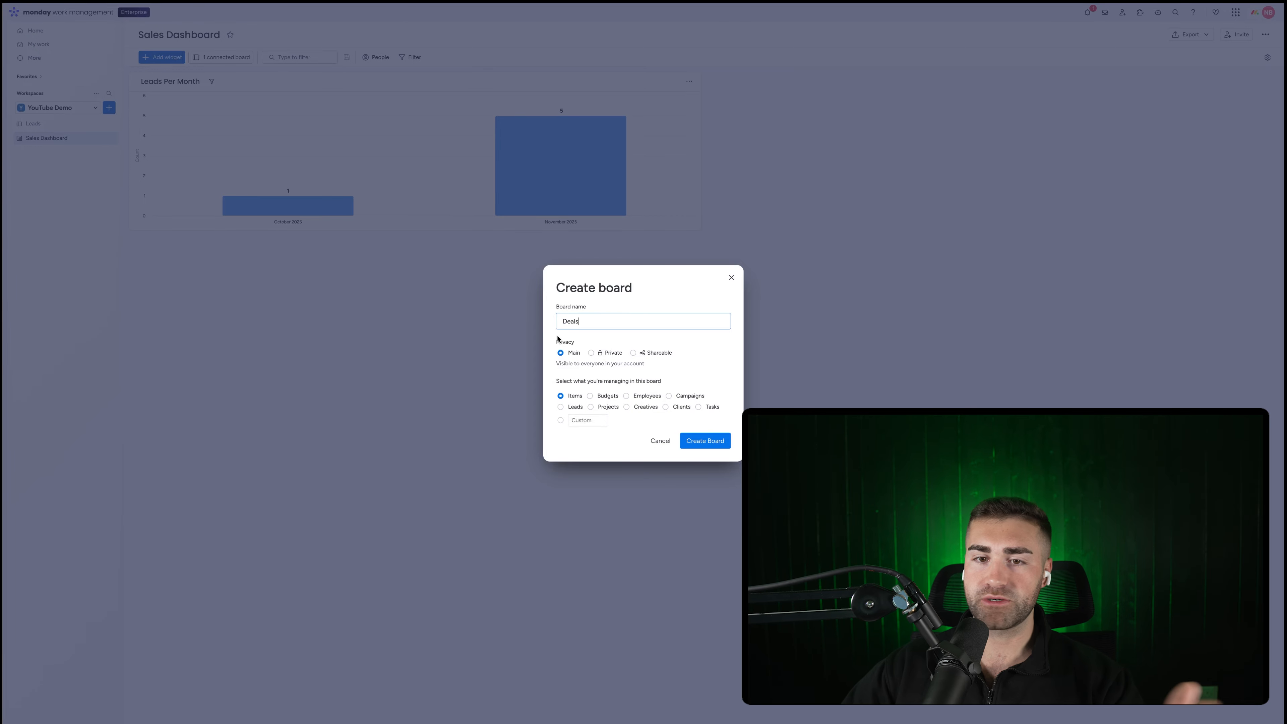
left_click(580, 422)
type("Deal")
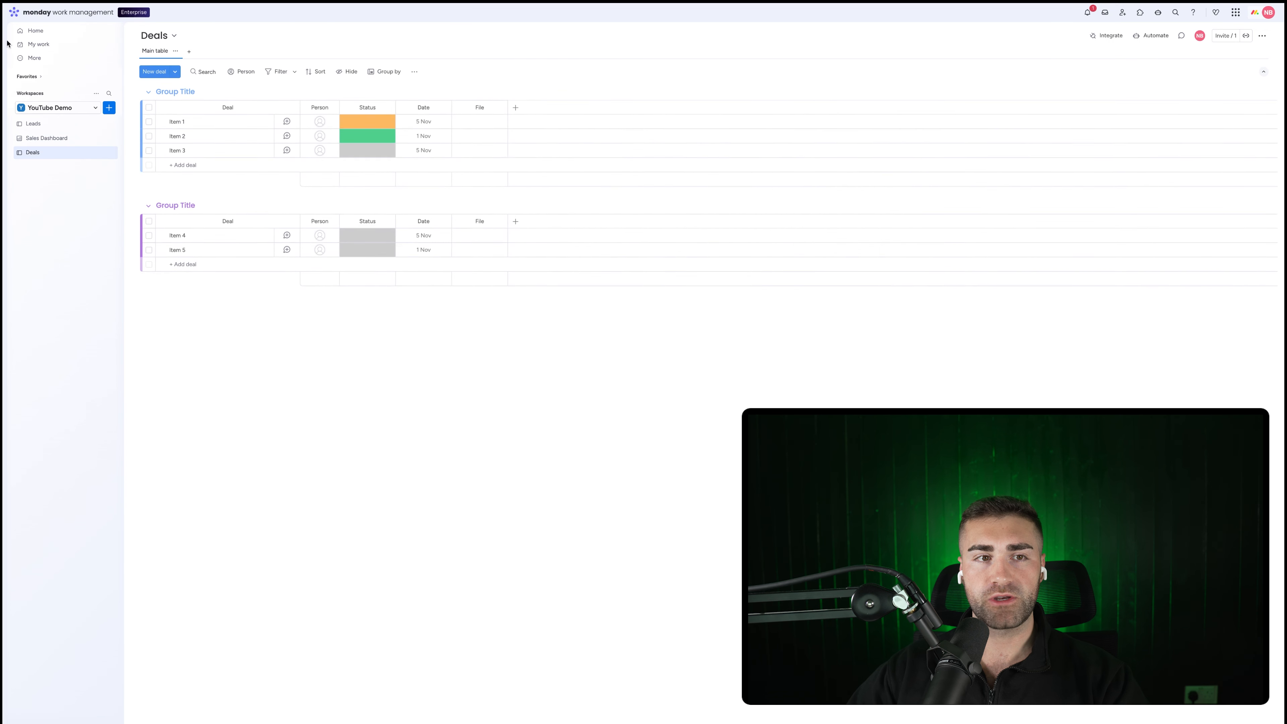
left_click_drag(60, 151, 62, 137)
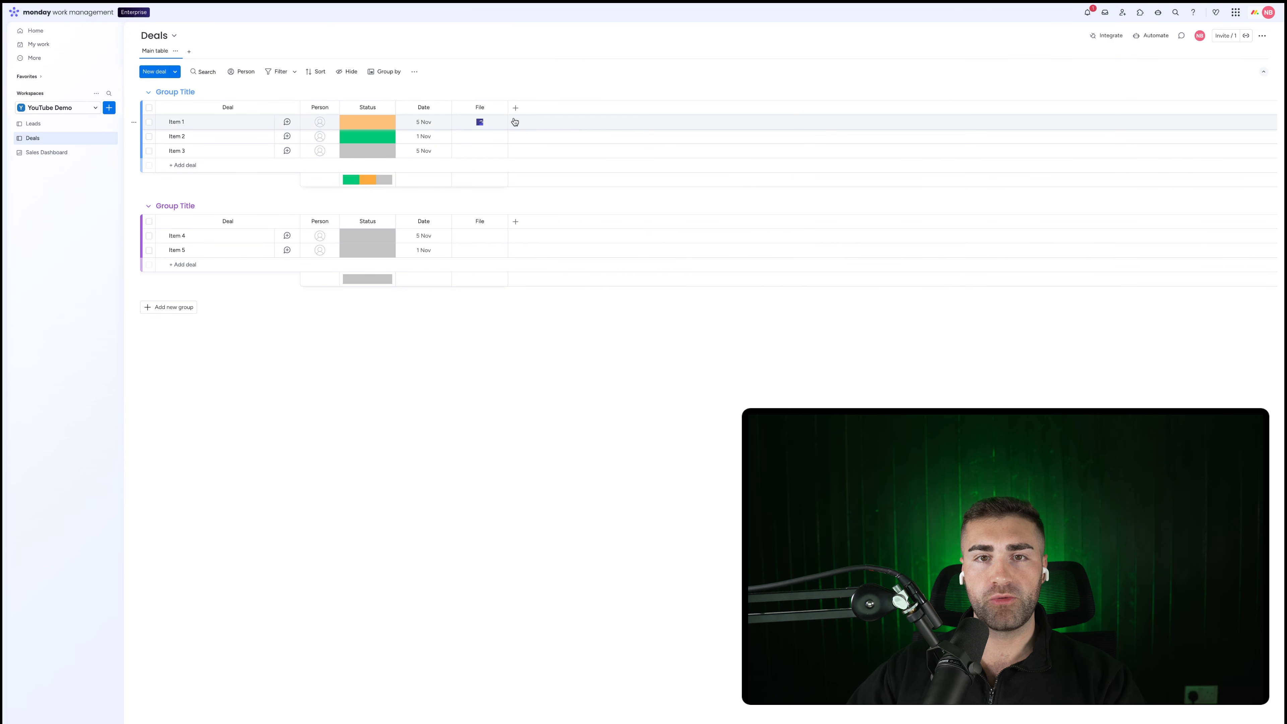
- Add a Numbers column to the Deals board, place it between Status and Date, and rename it "Deal Value"
left_click(514, 108)
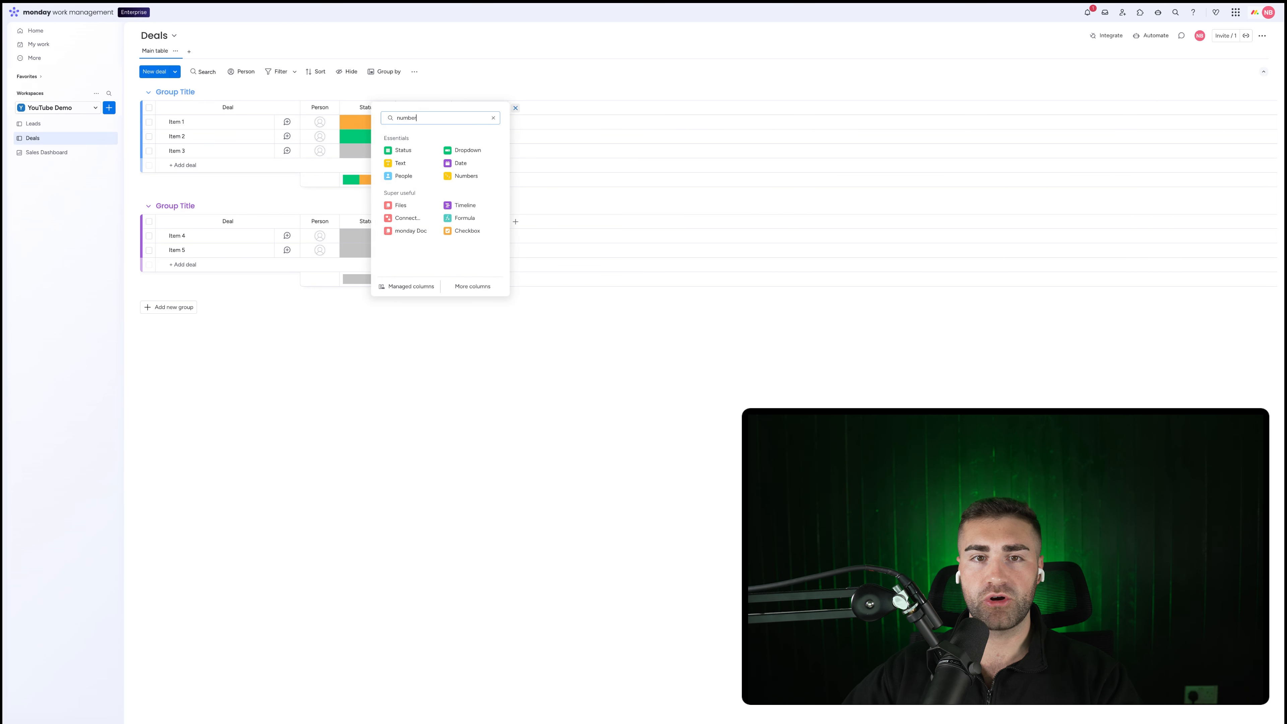
left_click(468, 146)
left_click_drag(535, 107, 429, 106)
left_click(425, 108)
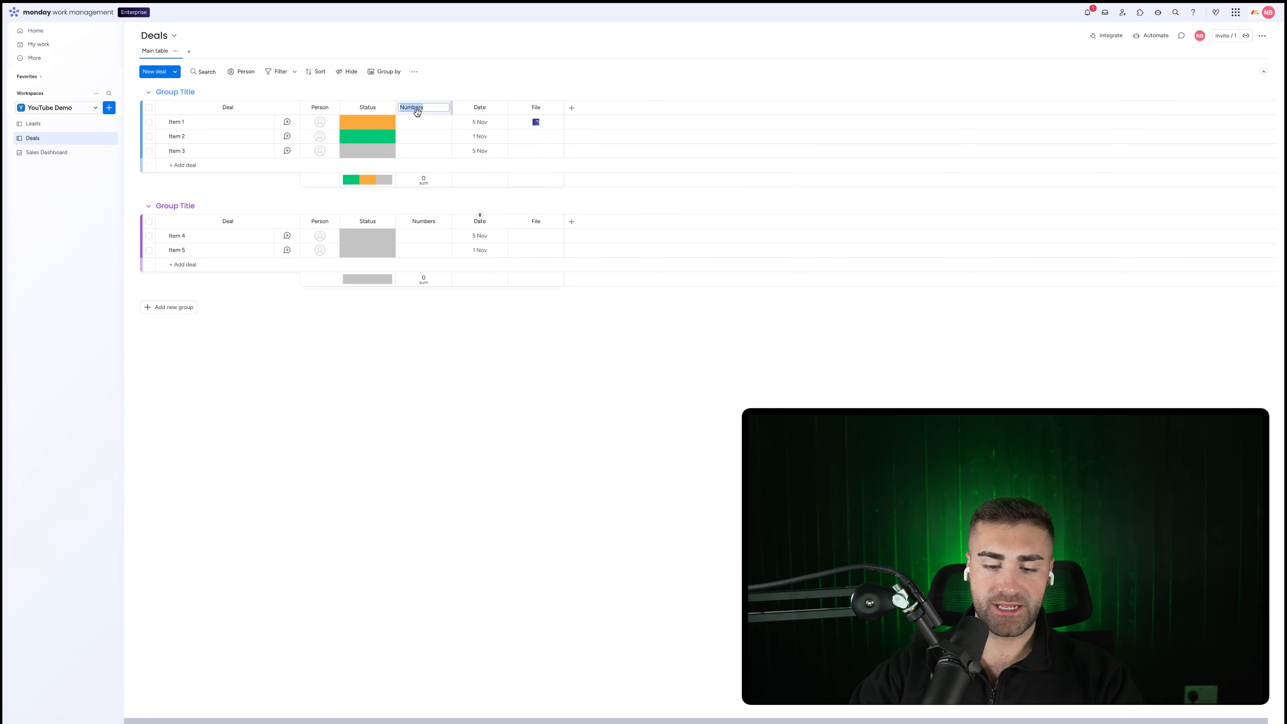
key("Return")
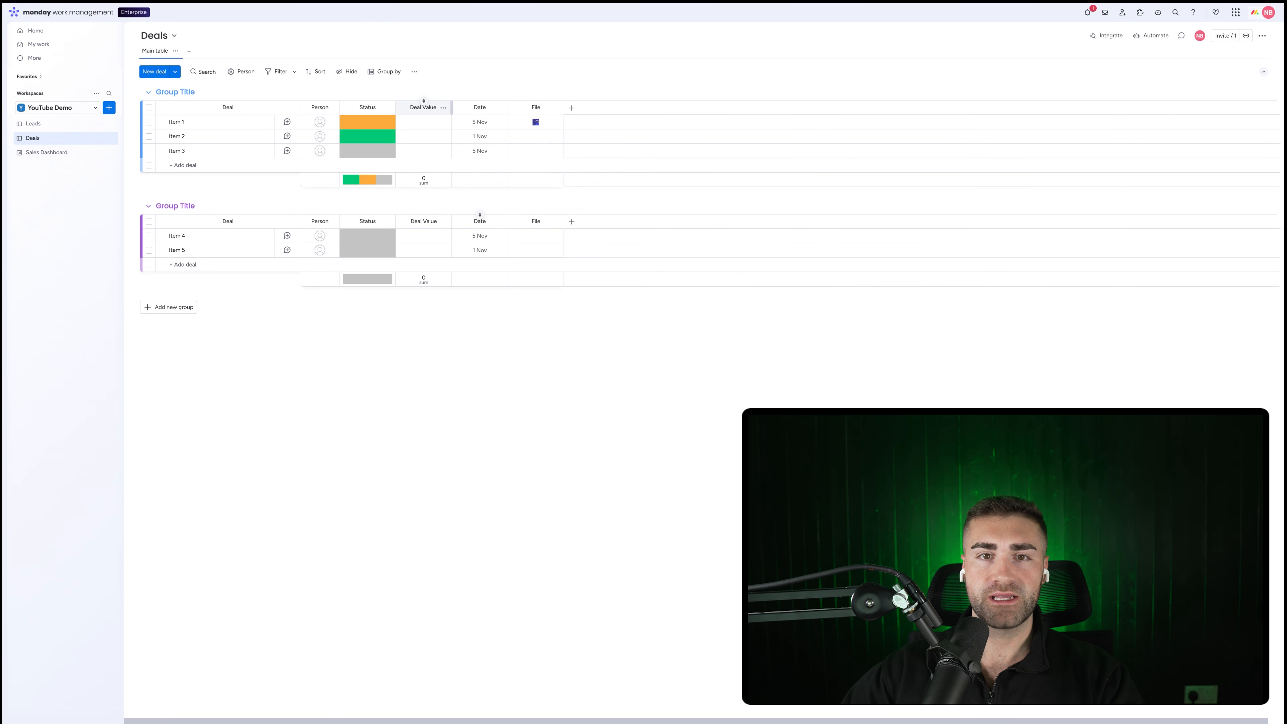
- Set the Deal Value column's unit to $ with 2 decimal places, and hide its column summary
left_click(444, 107)
mouse_move(526, 131)
left_click(569, 134)
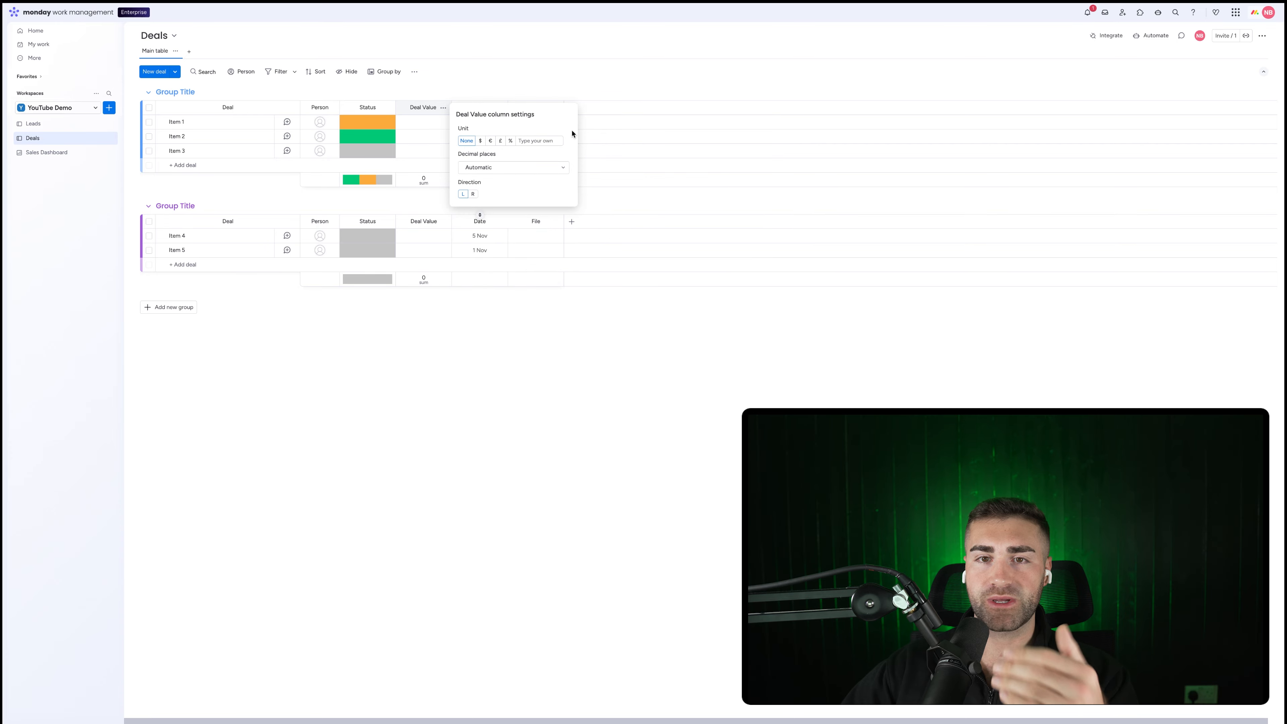
left_click(481, 142)
left_click(487, 168)
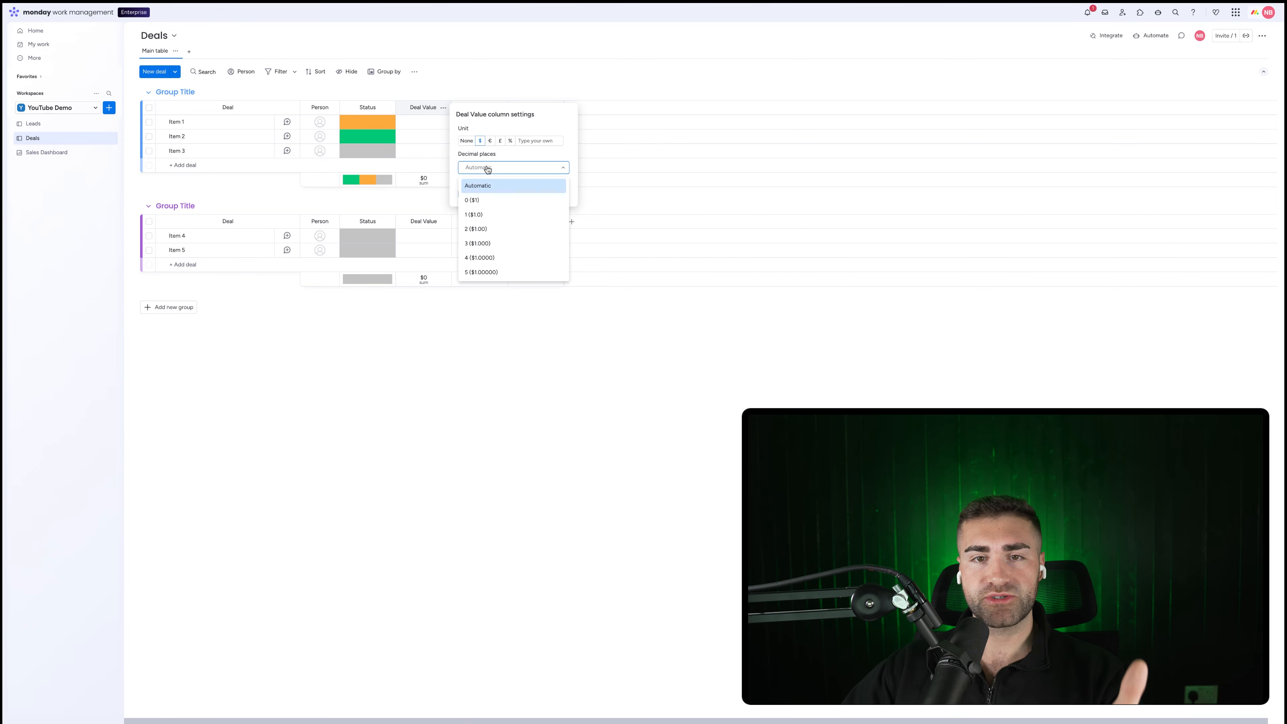
left_click(500, 229)
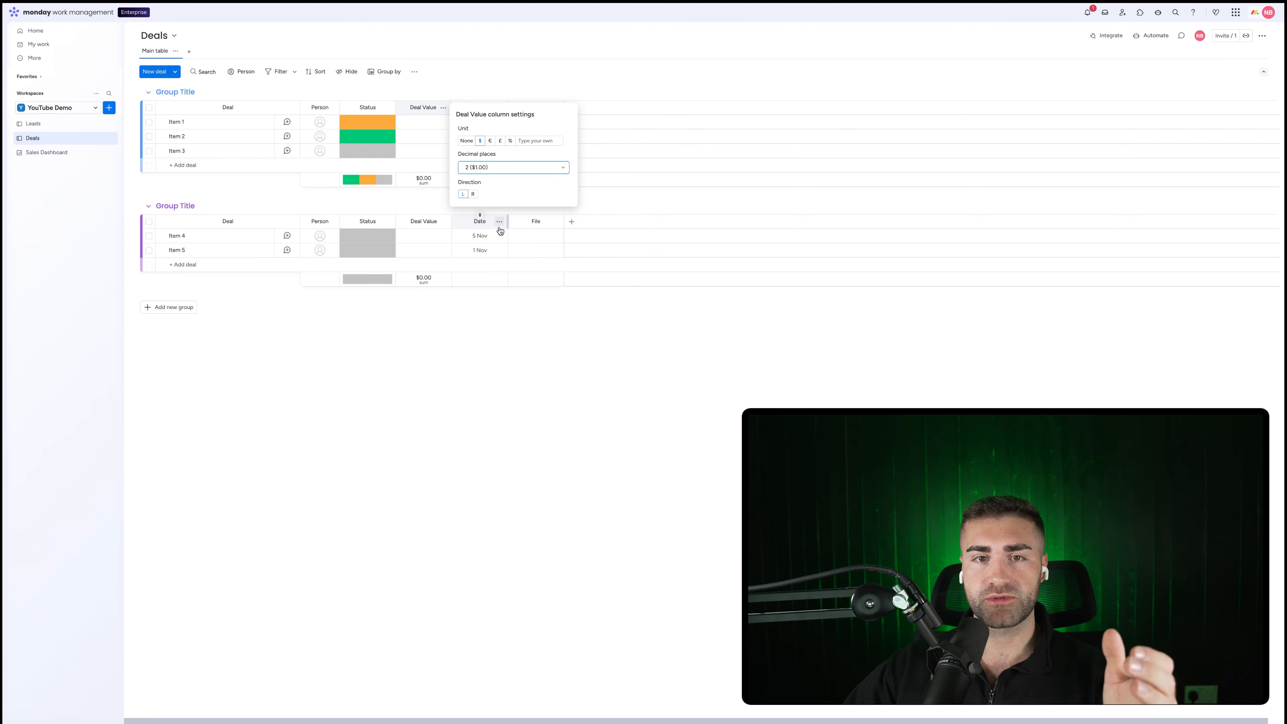
left_click(461, 87)
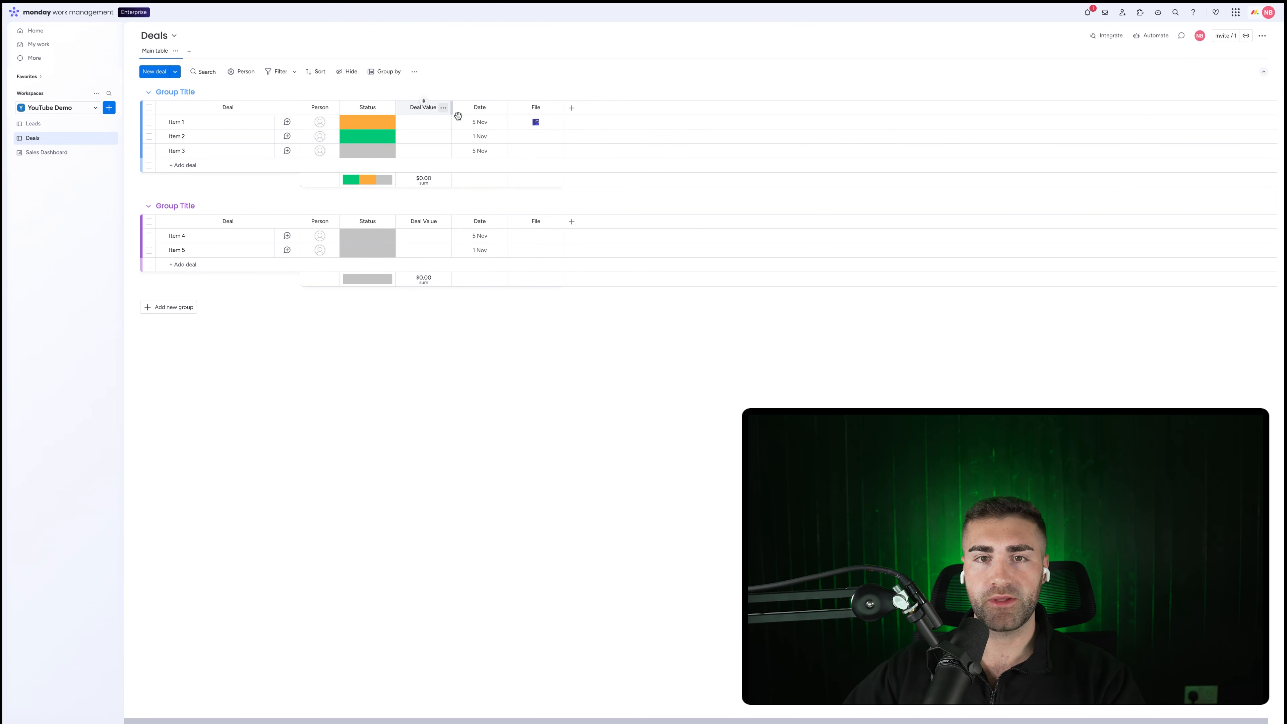
mouse_move(512, 131)
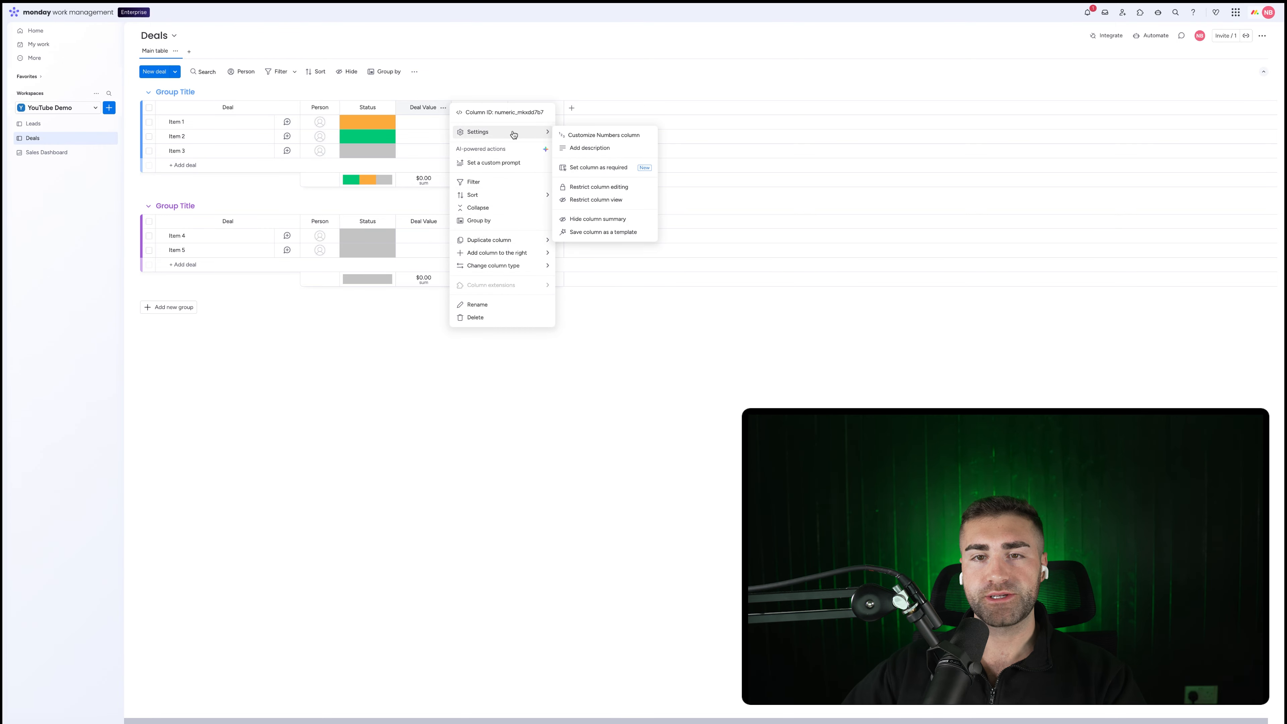
left_click(563, 219)
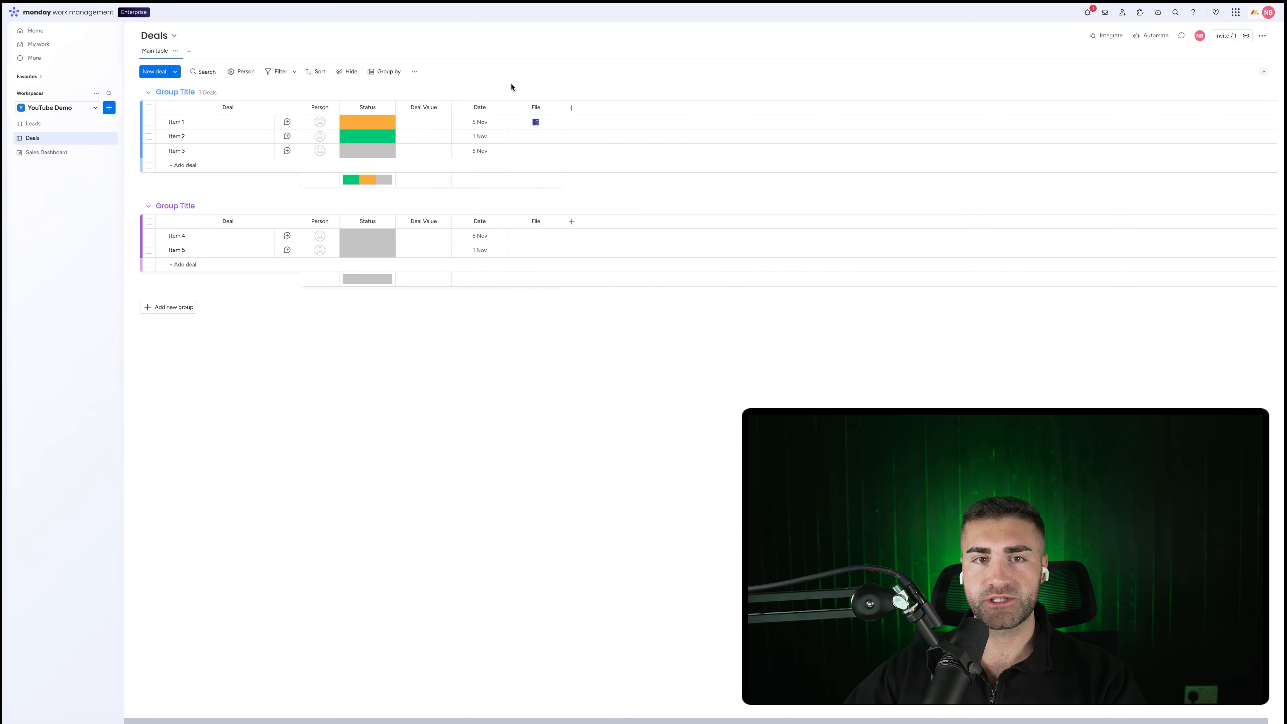
- Edit the Deals board's Status labels to grey New, orange Active, green Won and red Lost, in that order, and apply them
left_click(370, 128)
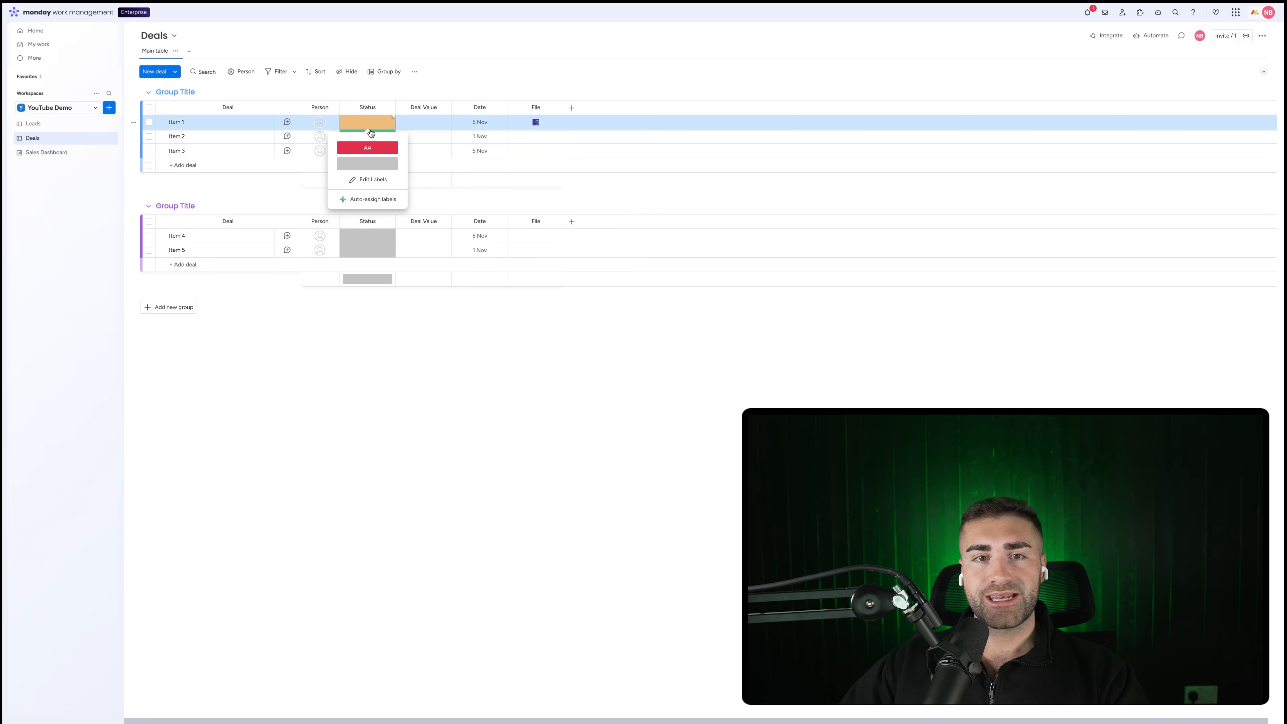
left_click(362, 183)
left_click(359, 179)
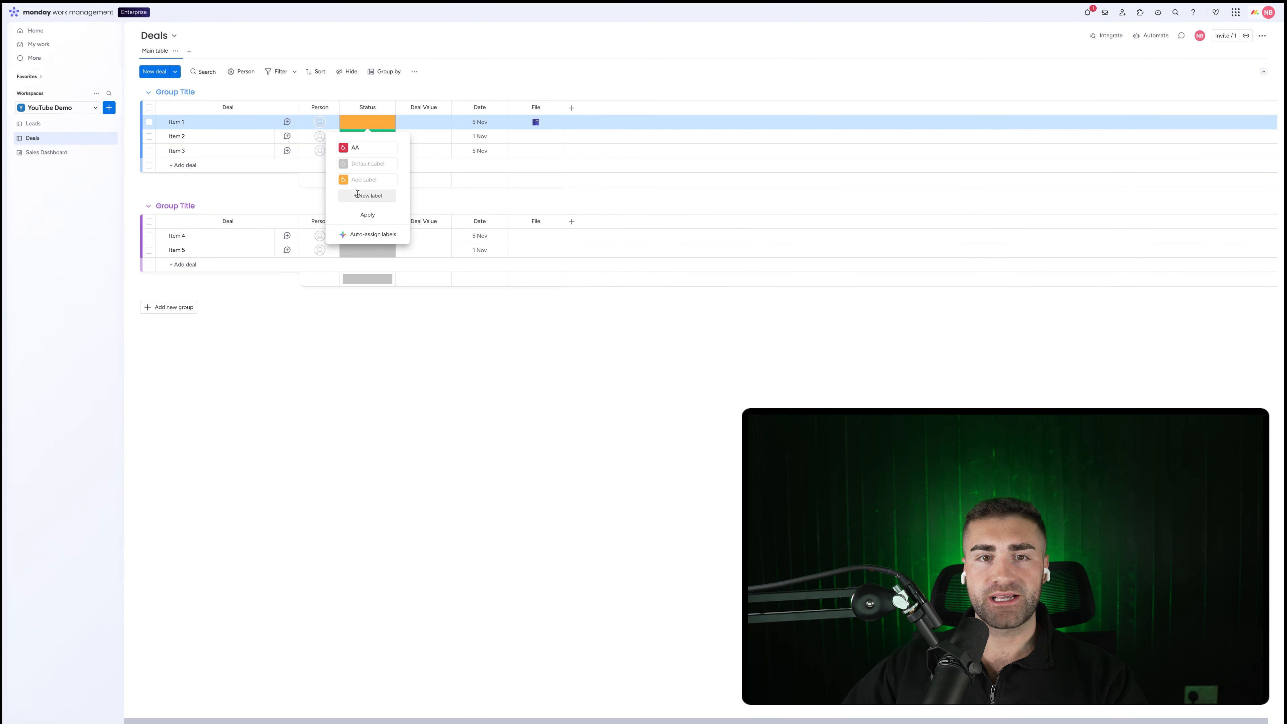
left_click(361, 196)
left_click(358, 181)
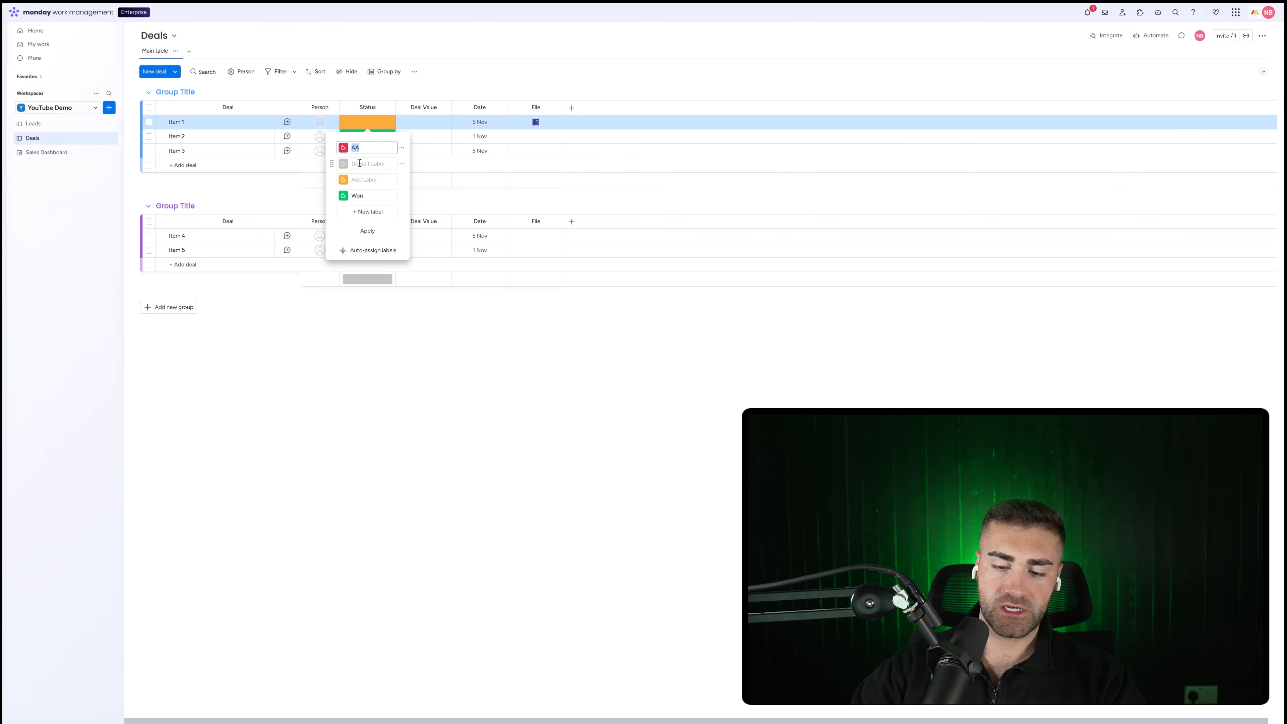
key("BackSpace")
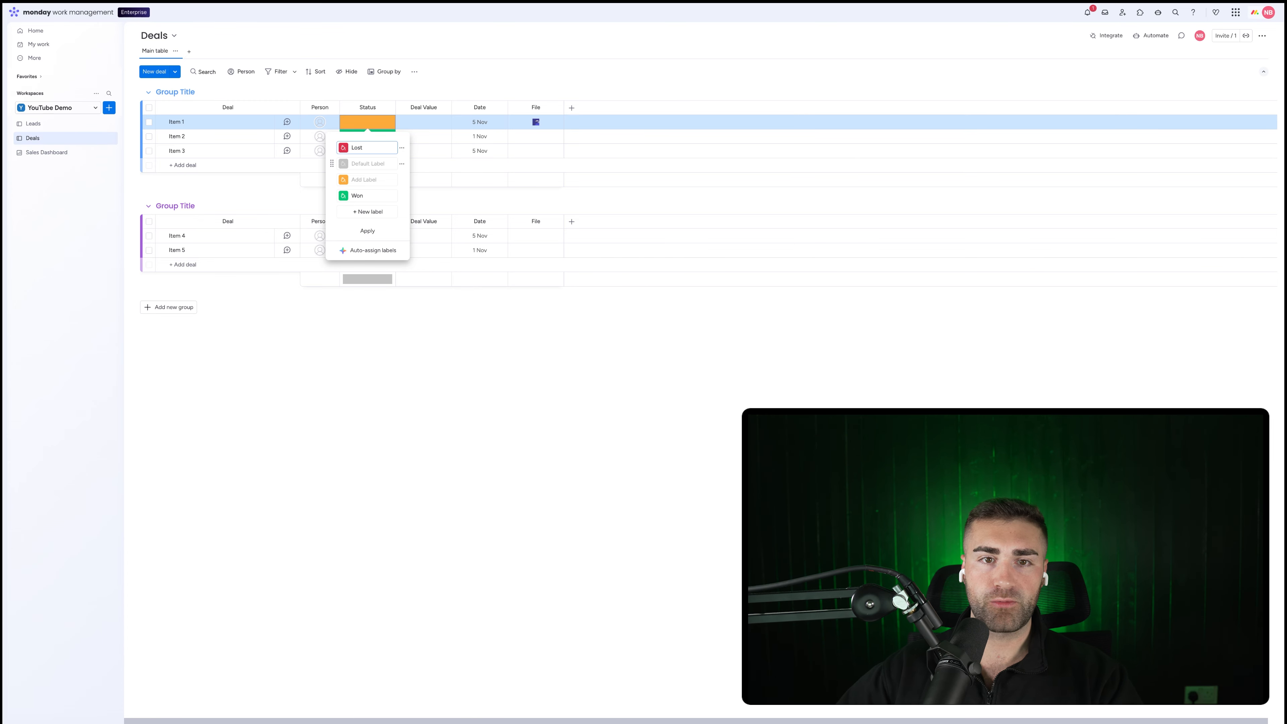
left_click_drag(333, 148, 336, 192)
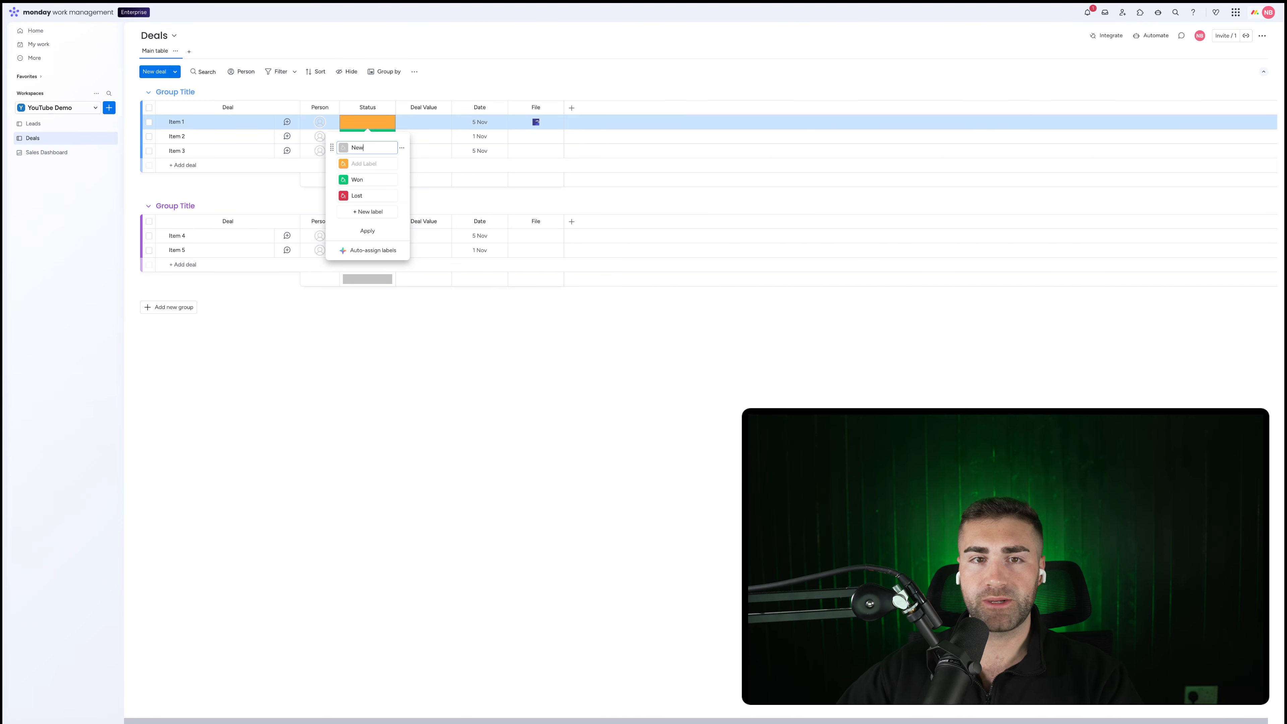
type("Active")
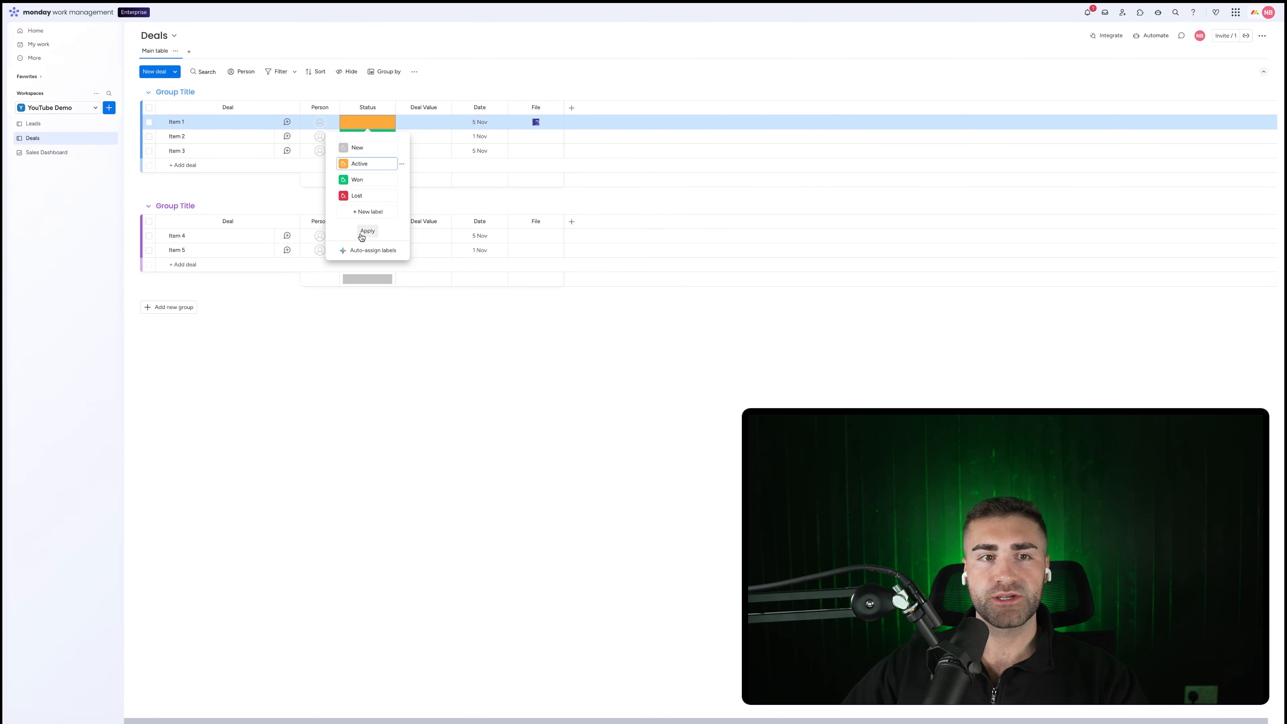
left_click(366, 232)
- Rename the Deals board's two existing groups "New Deals" and "Active Deals"
left_click(171, 89)
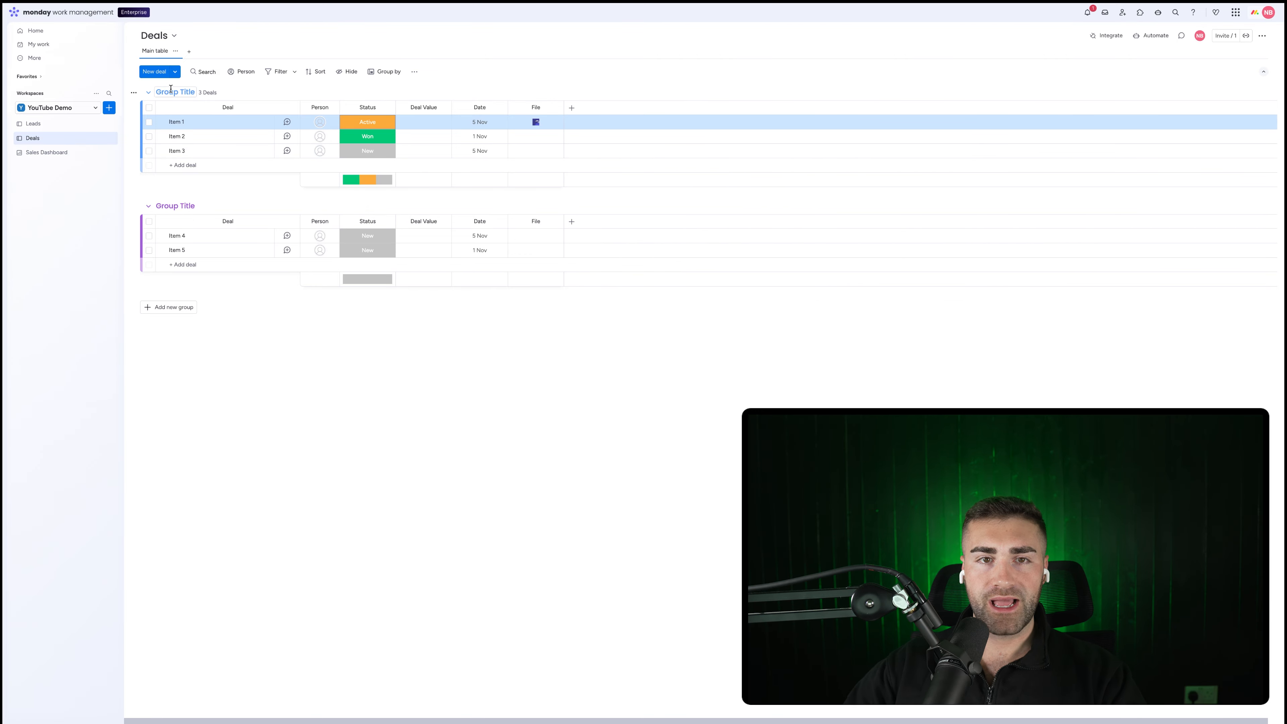
left_click(171, 89)
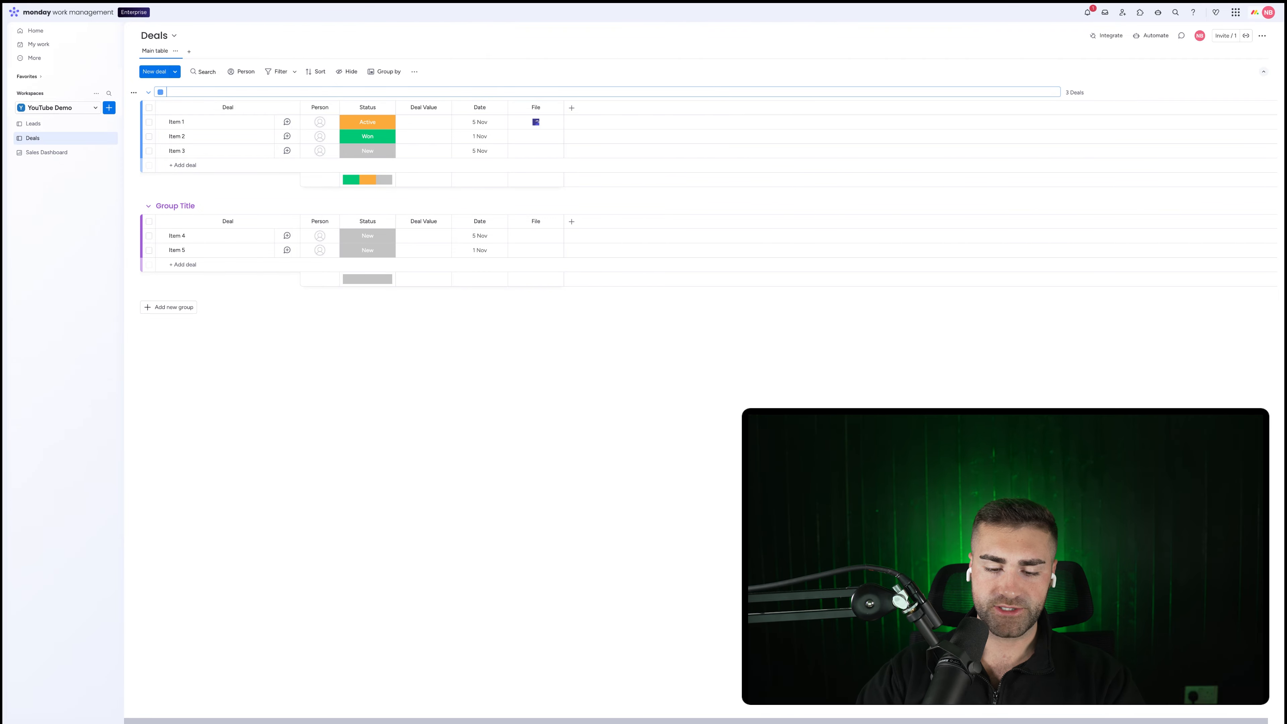
key("Return")
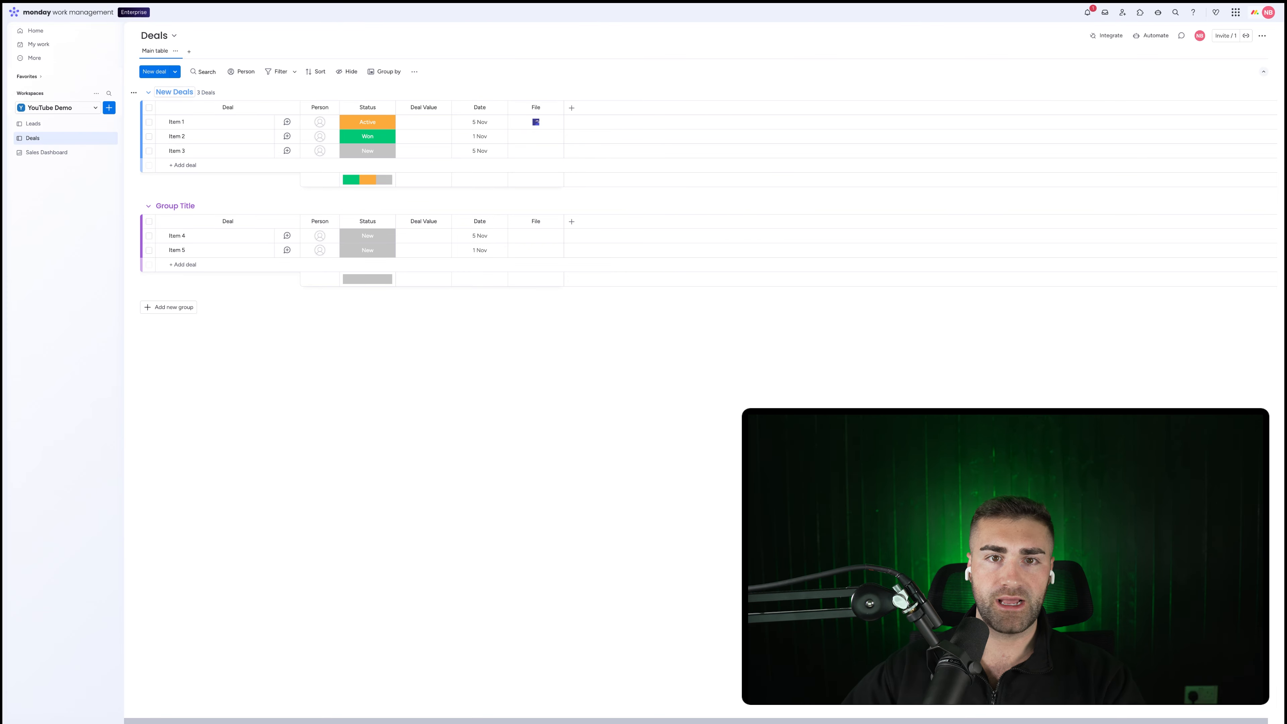
left_click(173, 205)
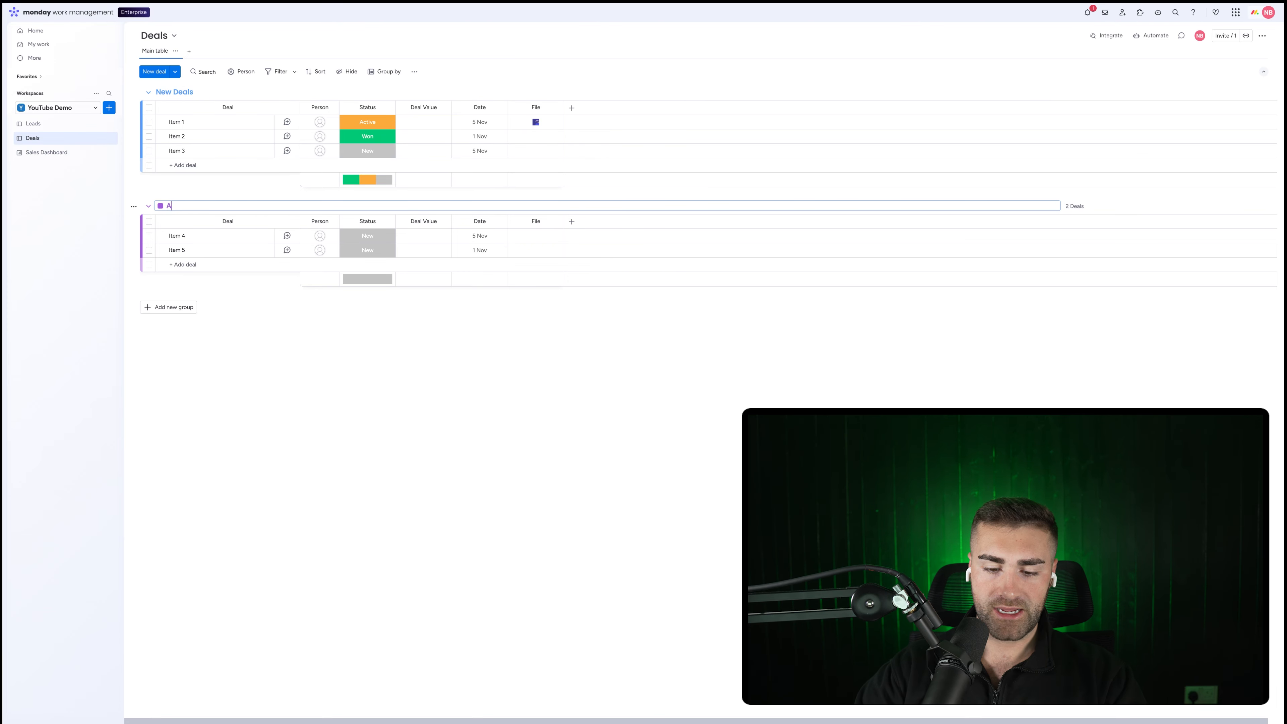
key("Return")
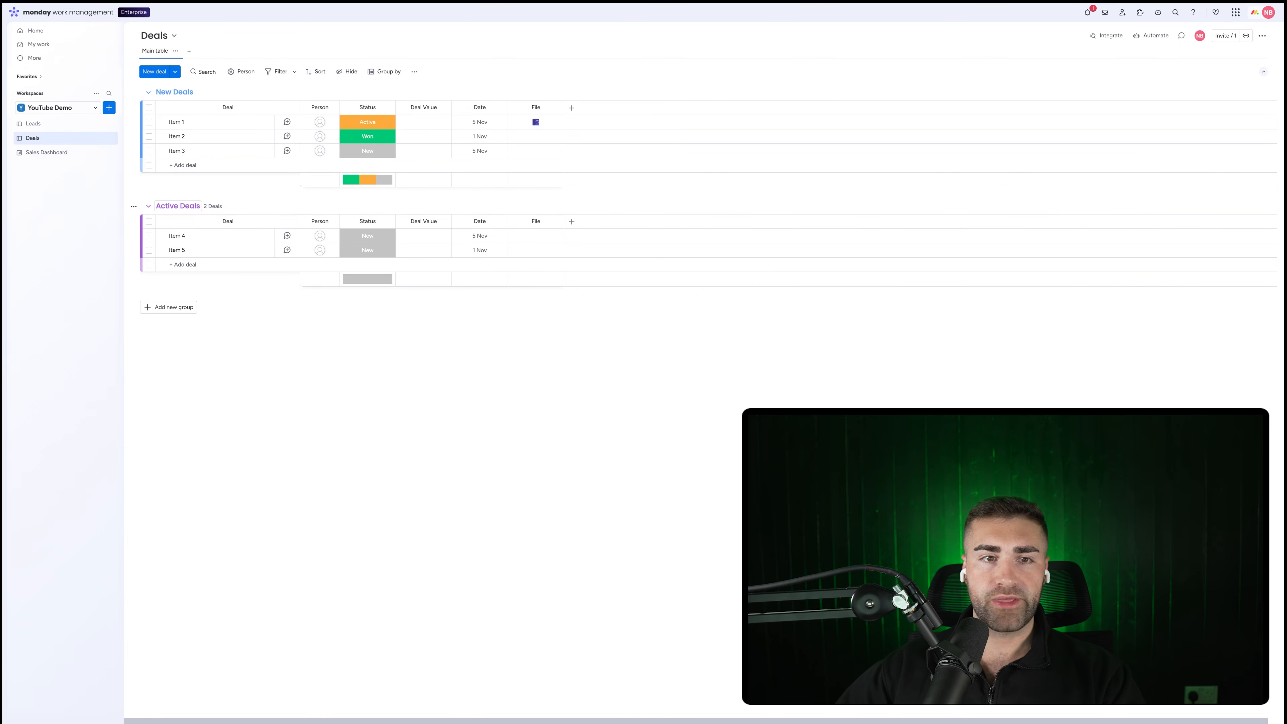
- Add two groups named "Won Deals" and "Lost Deals" below the Active Deals group
left_click(168, 307)
left_click(169, 307)
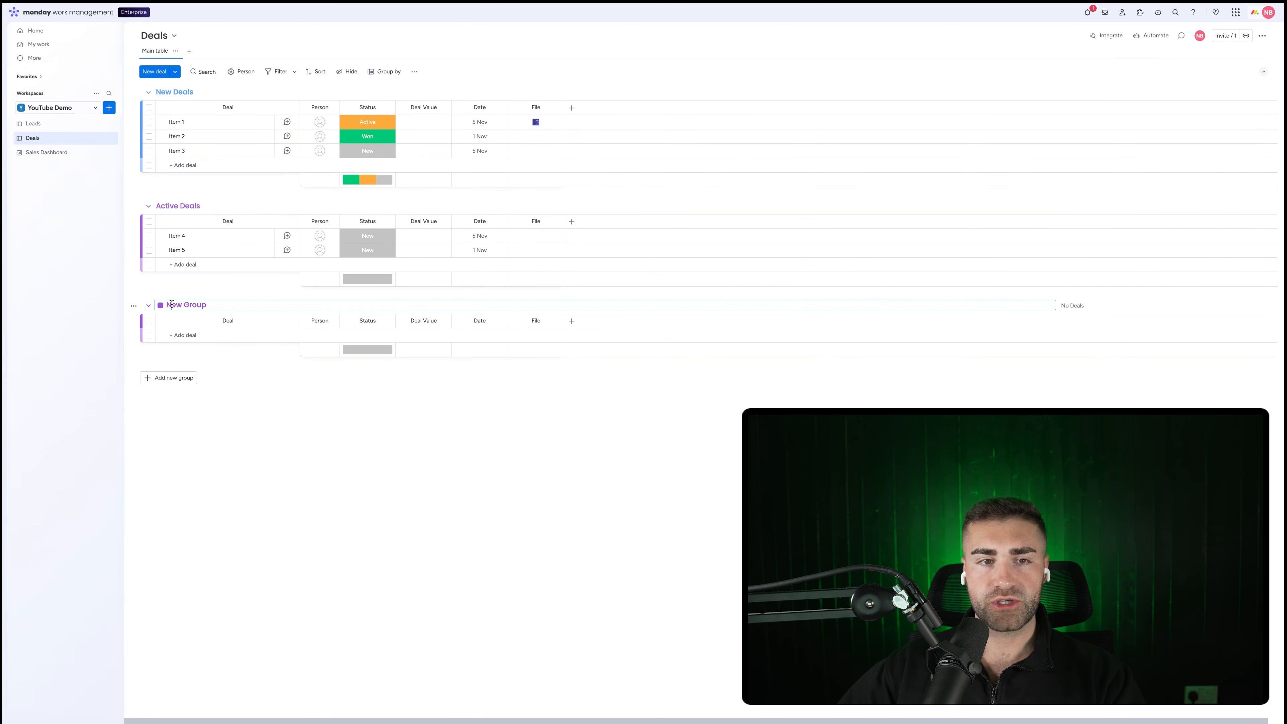
type("Won Deals")
key("Return")
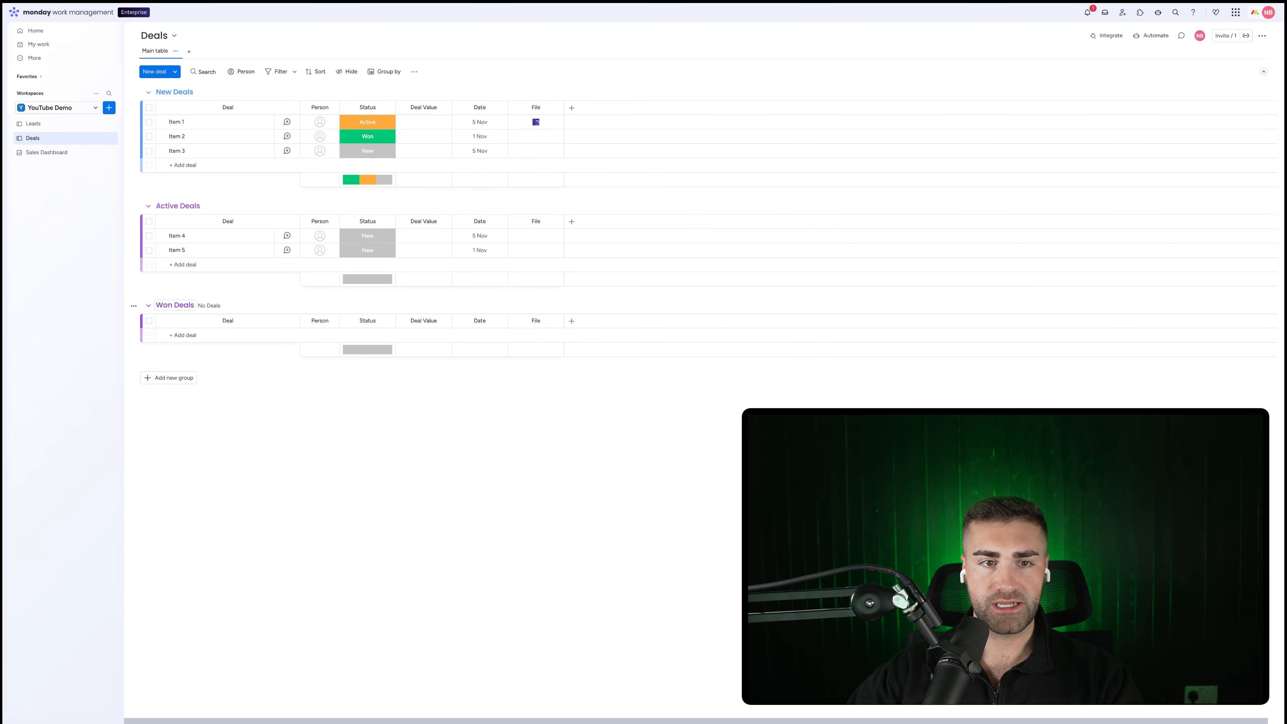
left_click(172, 378)
left_click(173, 376)
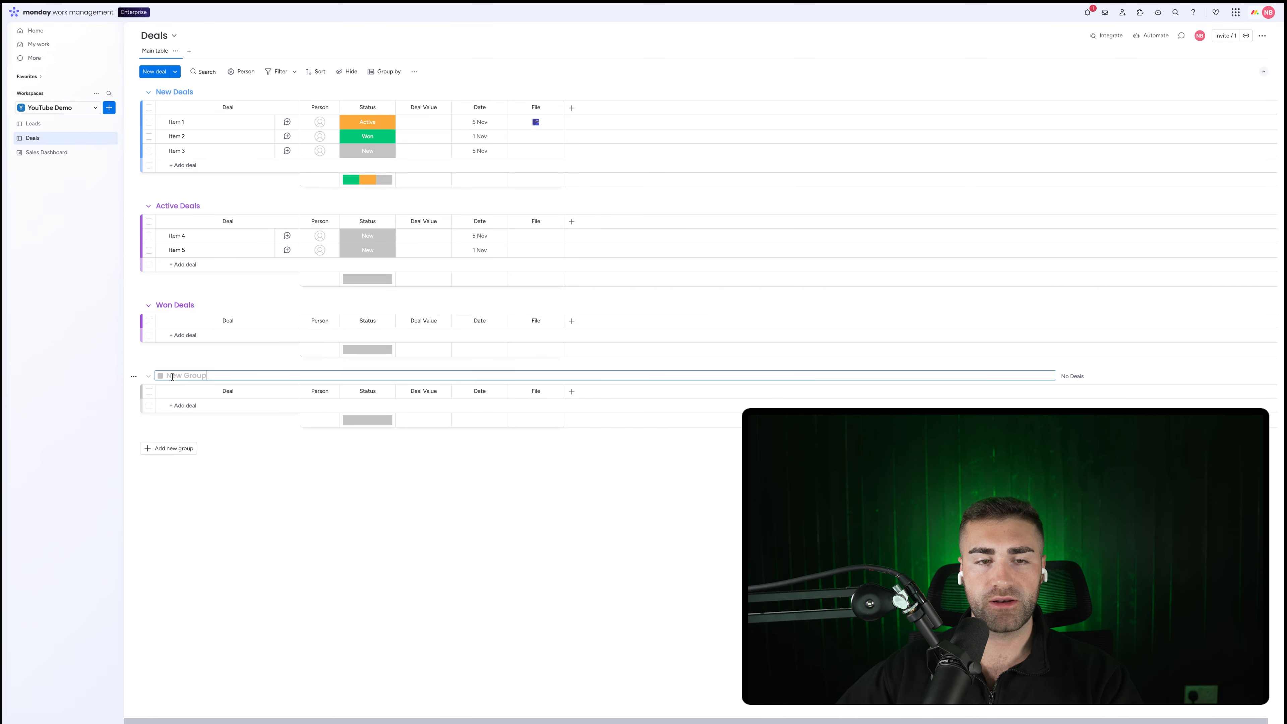
type("Lost Deal")
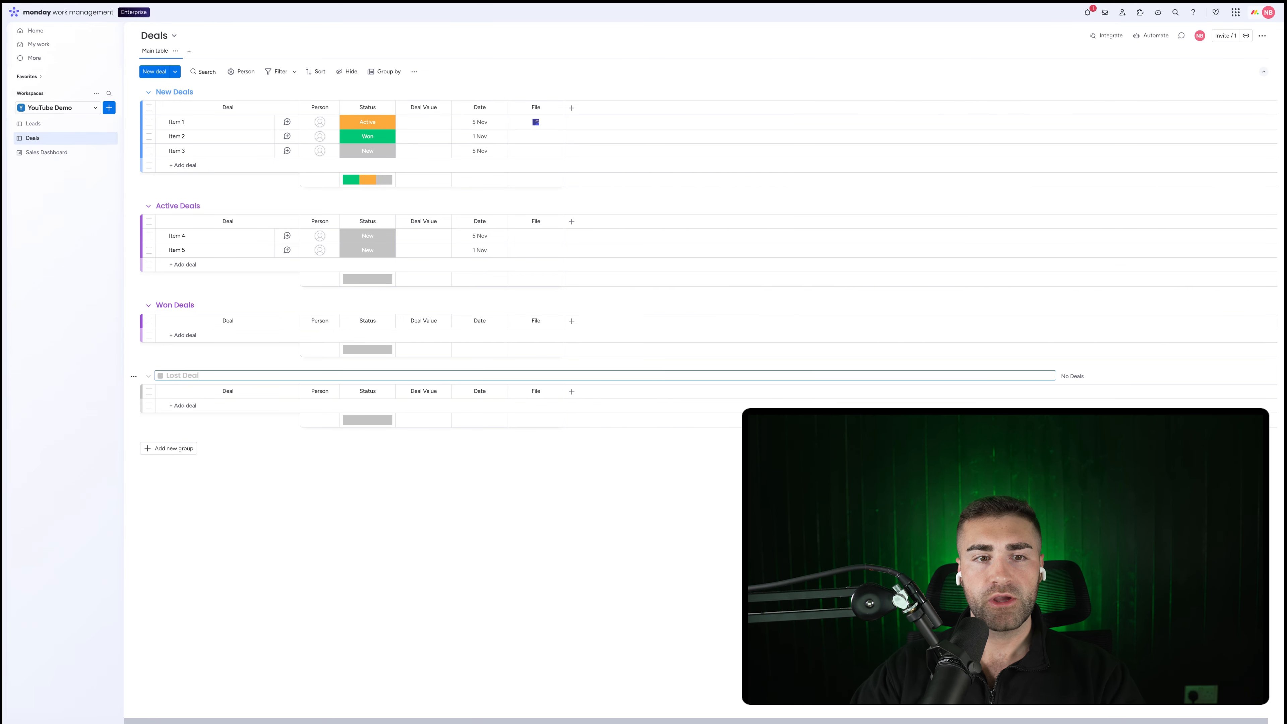
type("s")
key("Return")
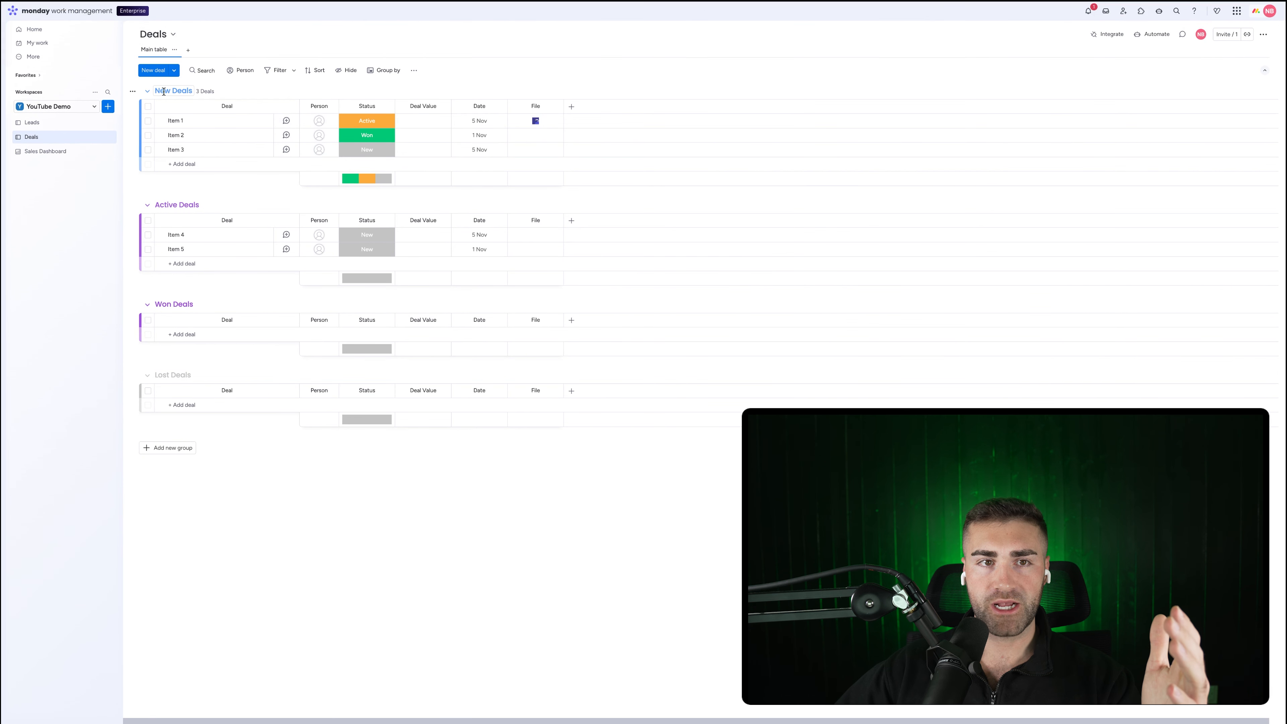
- Color the Deals board's New Deals group dark grey and its Active Deals group orange
left_click(164, 91)
left_click(159, 91)
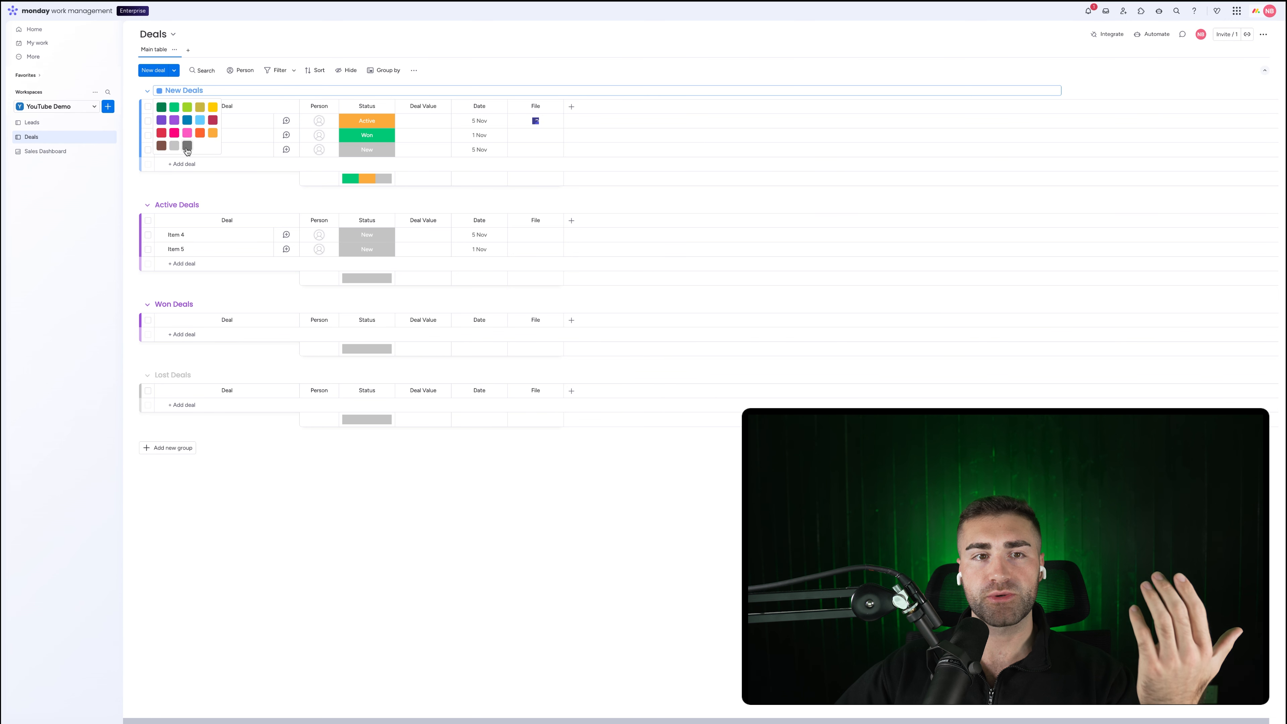
left_click(187, 147)
left_click(177, 205)
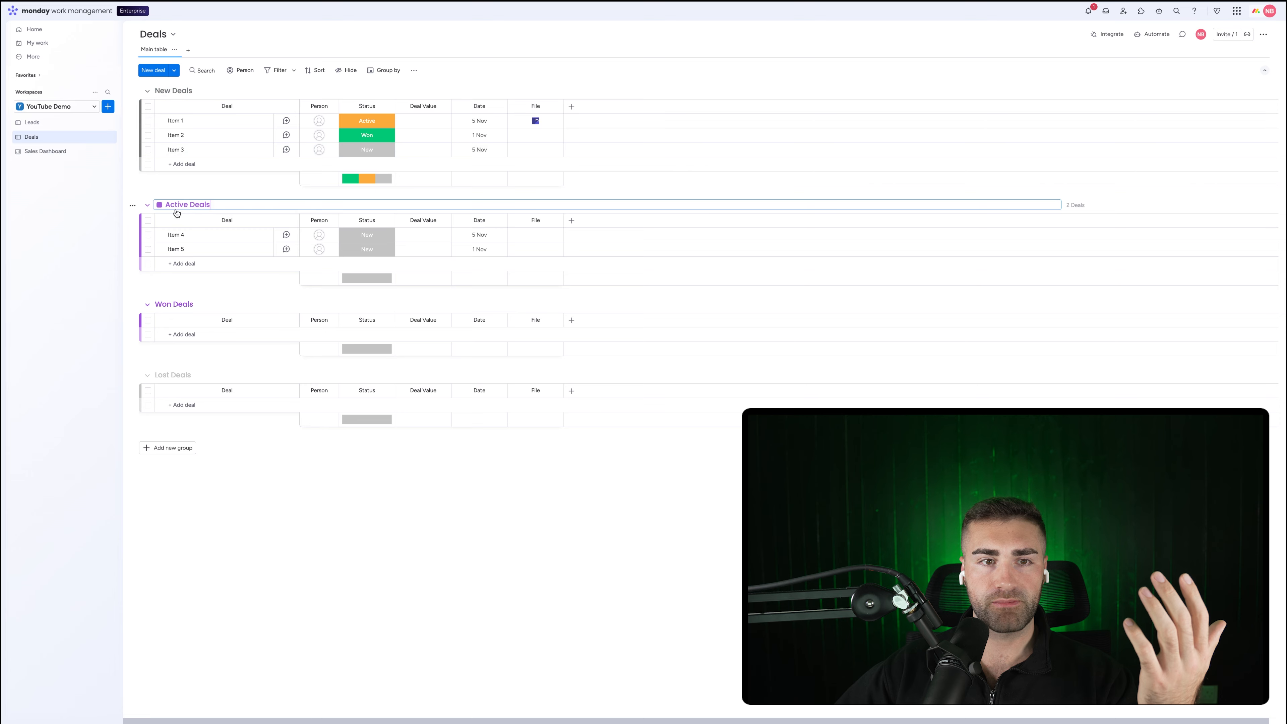
left_click(160, 205)
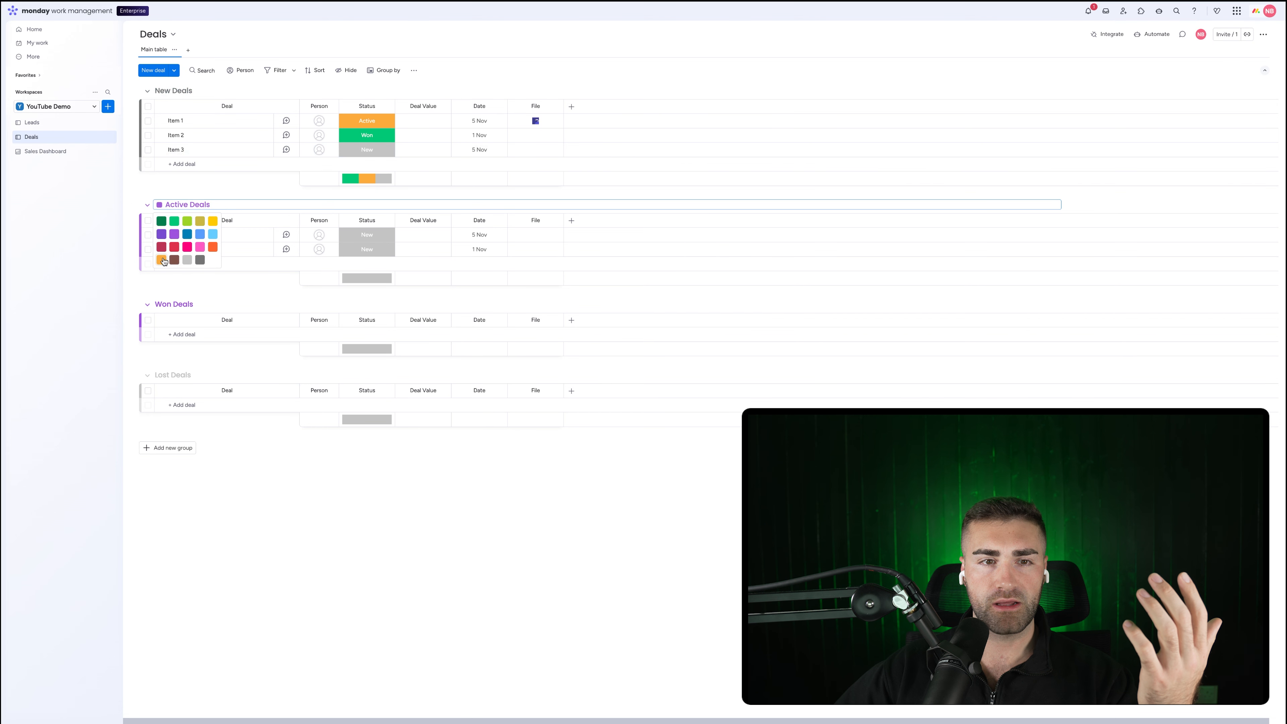
left_click(162, 261)
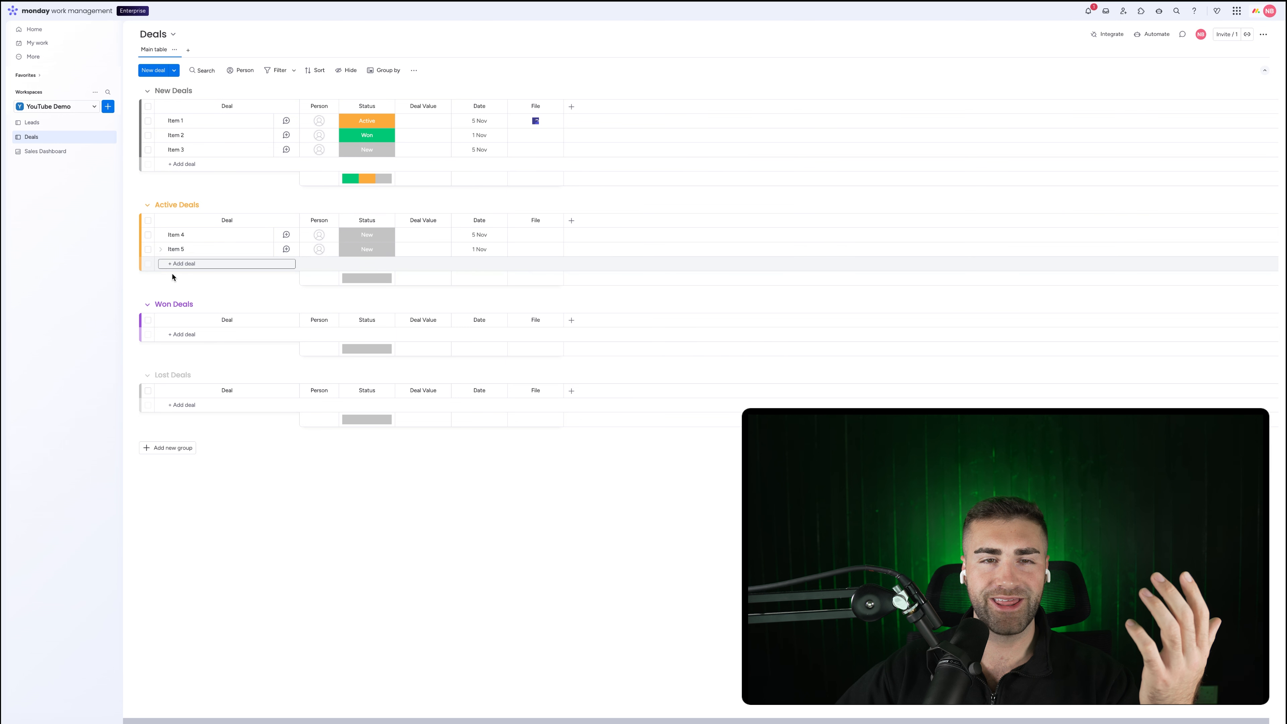
- Color the Won Deals group green and the Lost Deals group red
left_click(168, 303)
left_click(160, 304)
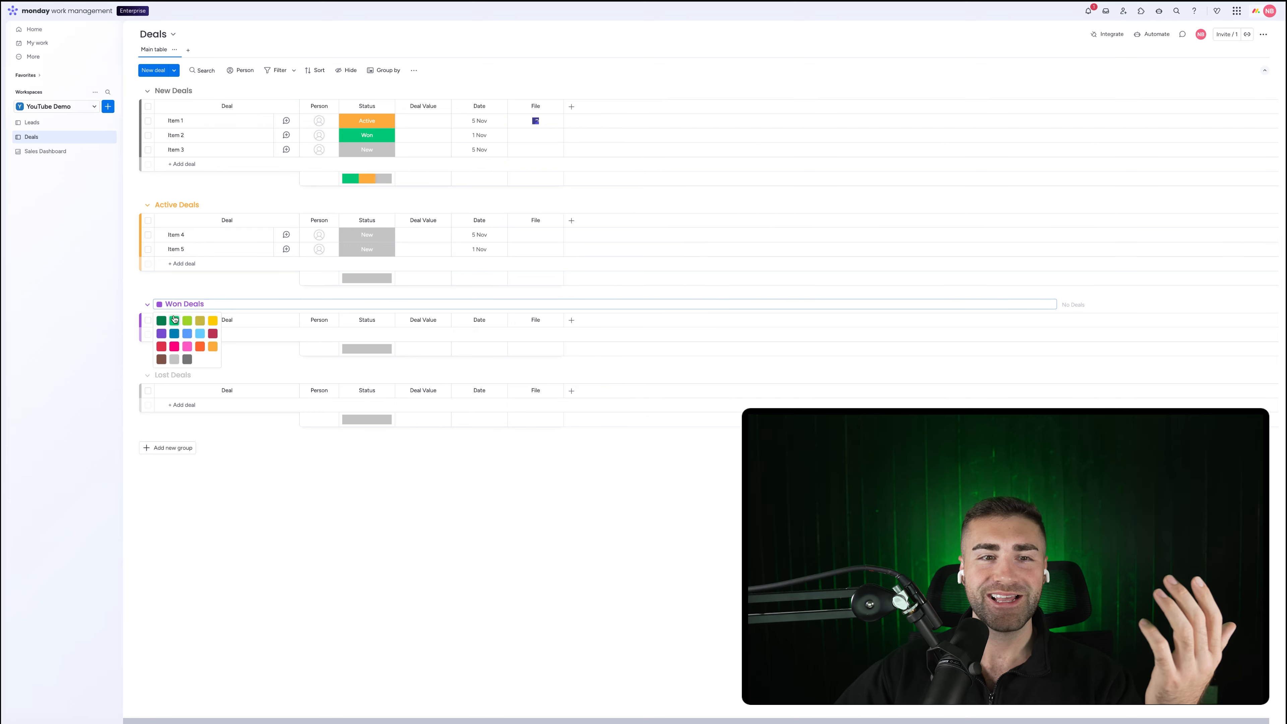
left_click(174, 321)
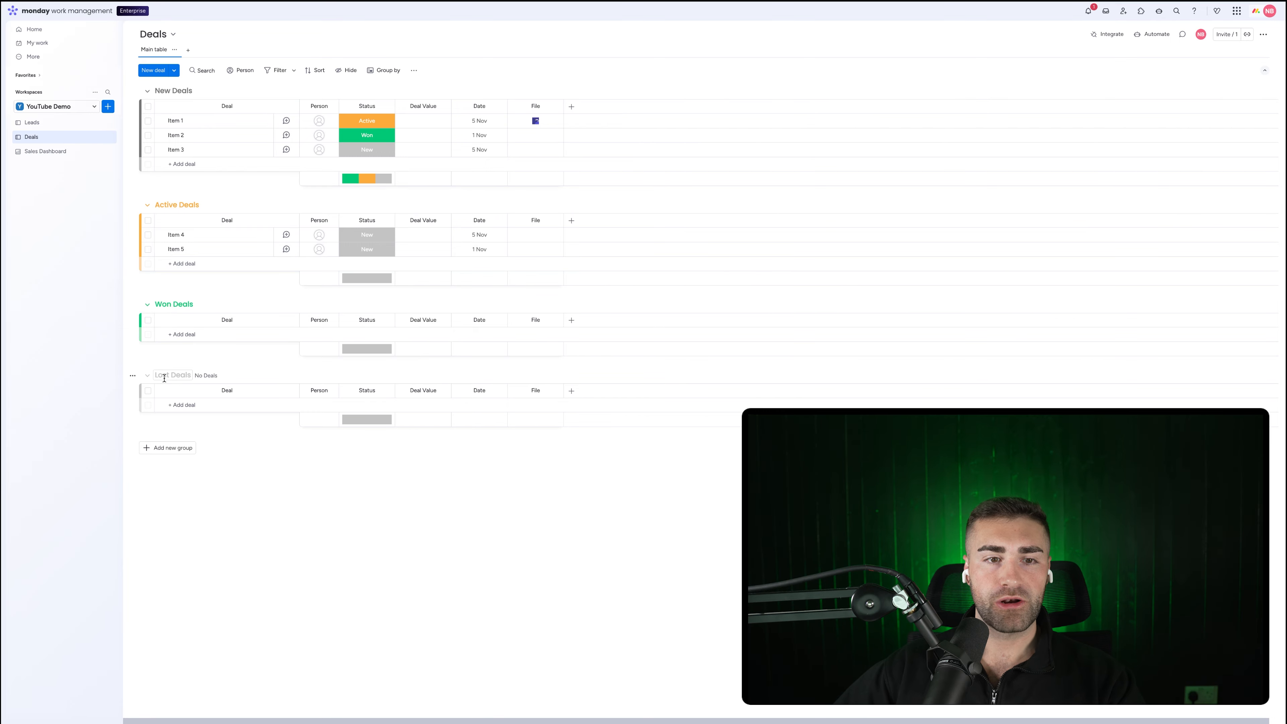
left_click(164, 378)
left_click(159, 375)
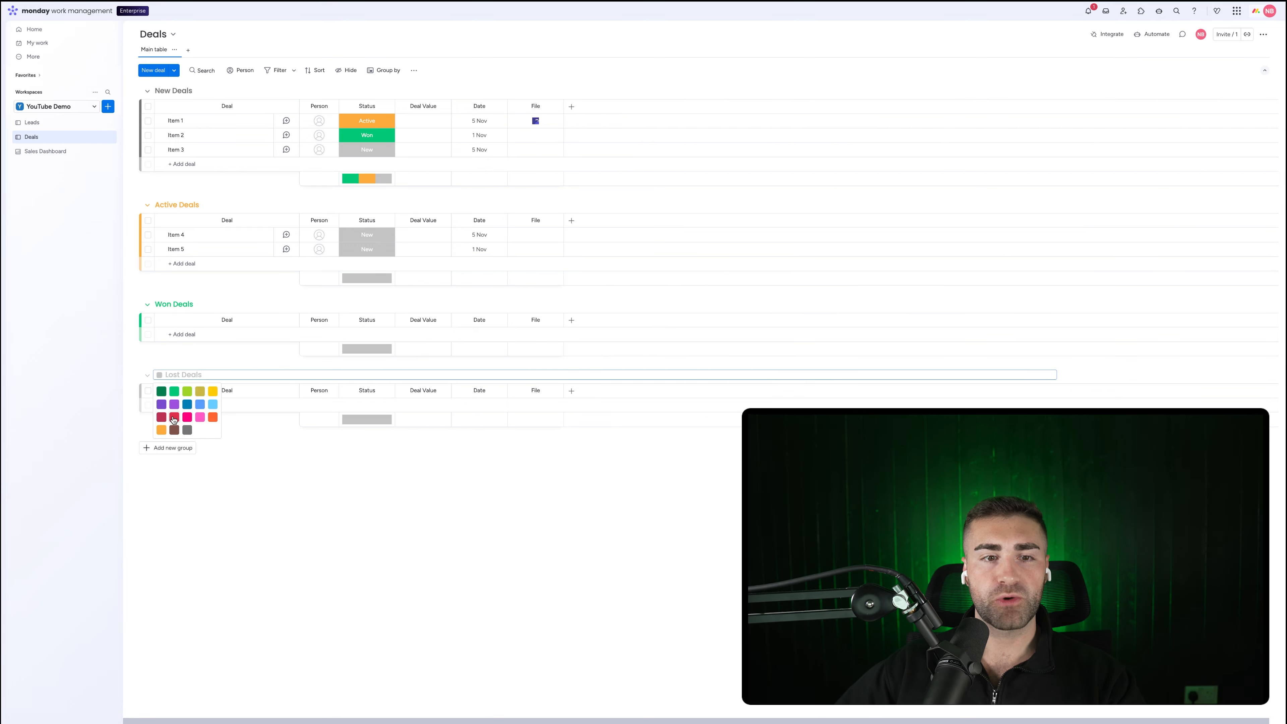
left_click(174, 417)
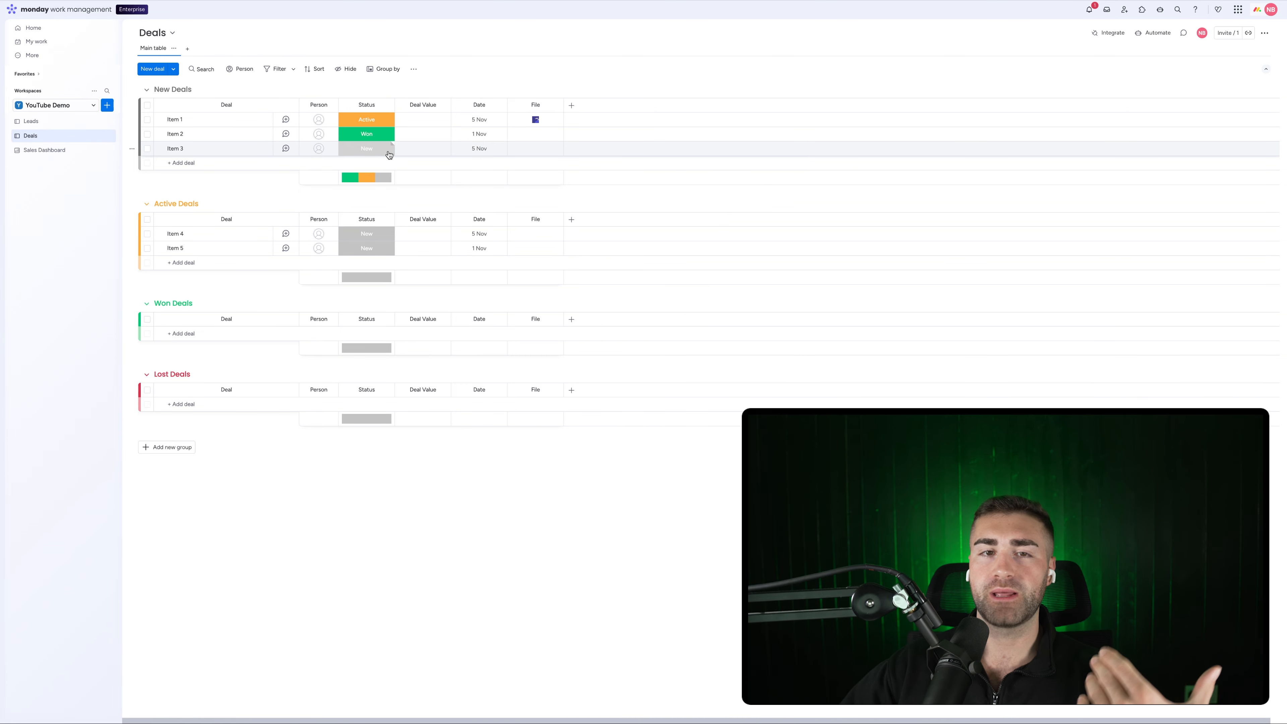
- Start a new automation on the Deals board, triggered when Status changes to Won
left_click(1148, 38)
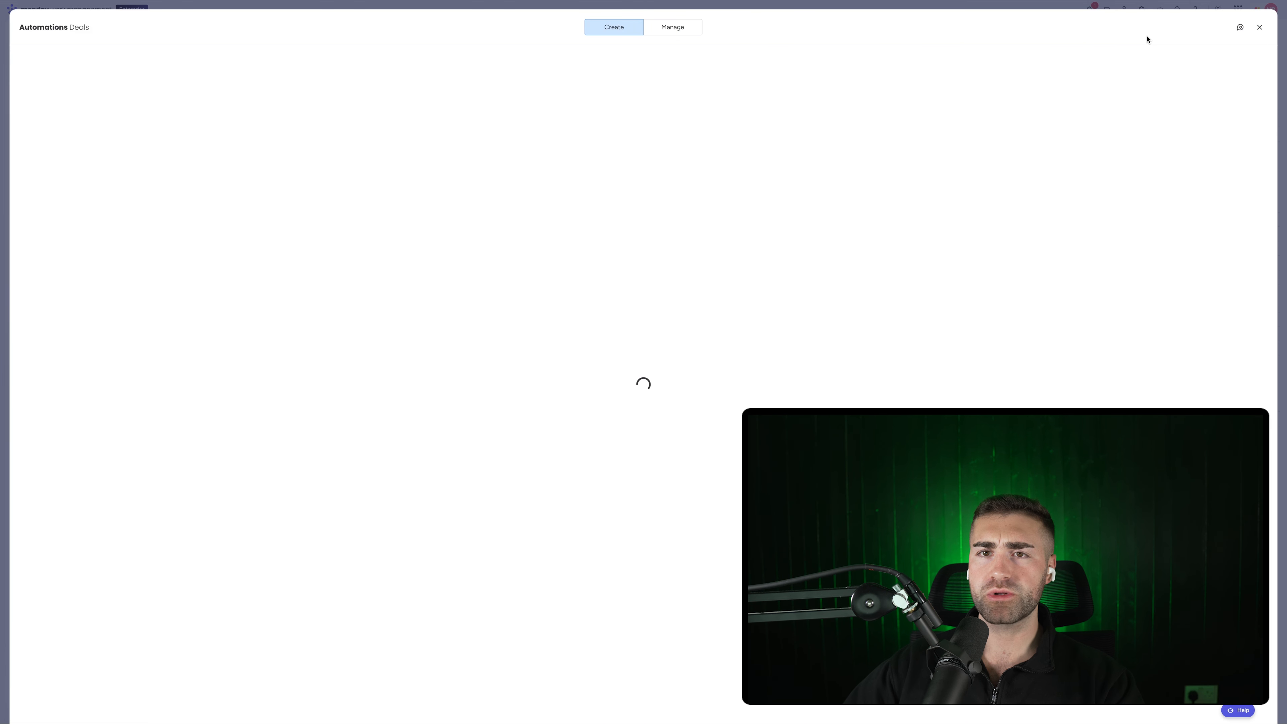
left_click(671, 28)
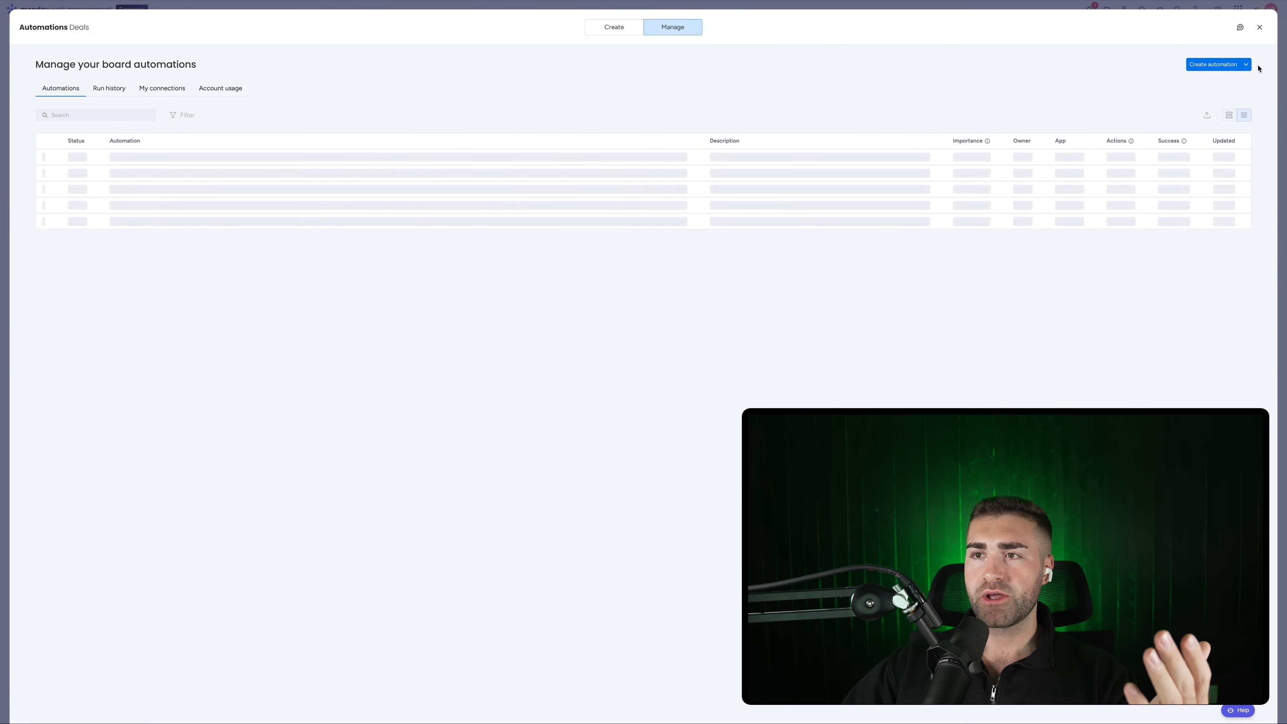
left_click(1213, 65)
left_click(315, 89)
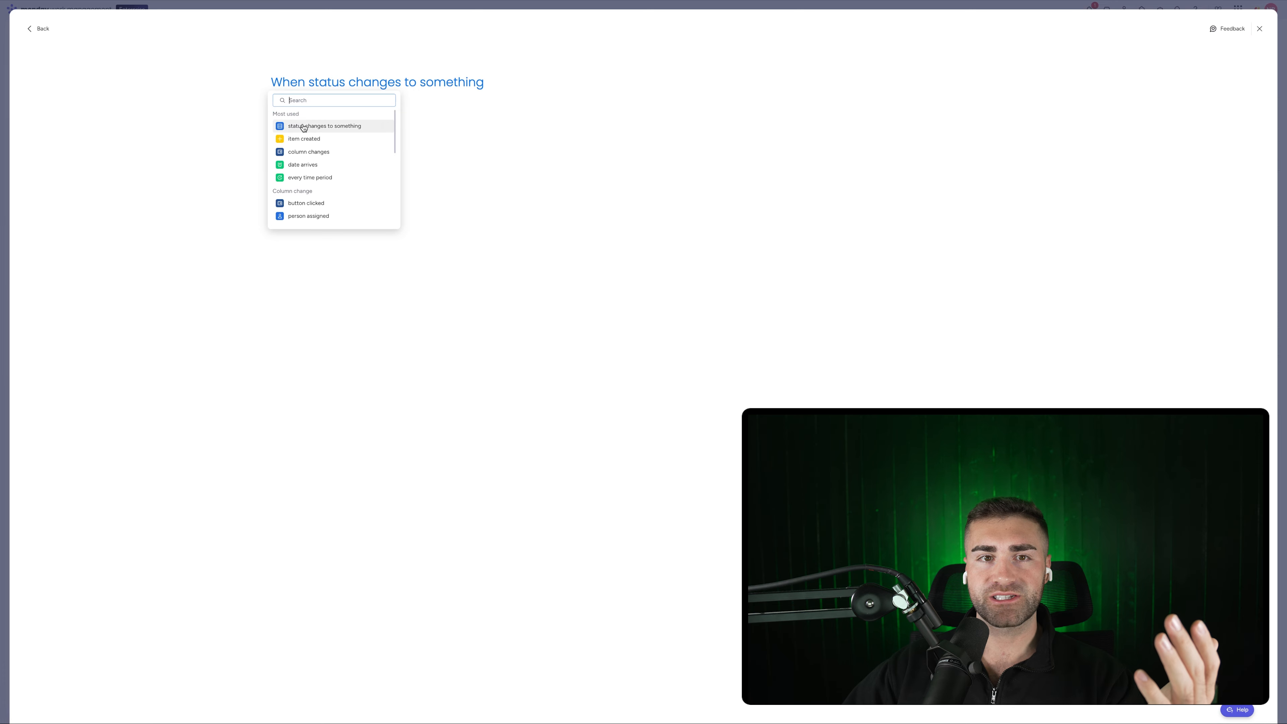
left_click(304, 127)
left_click(329, 110)
left_click(329, 86)
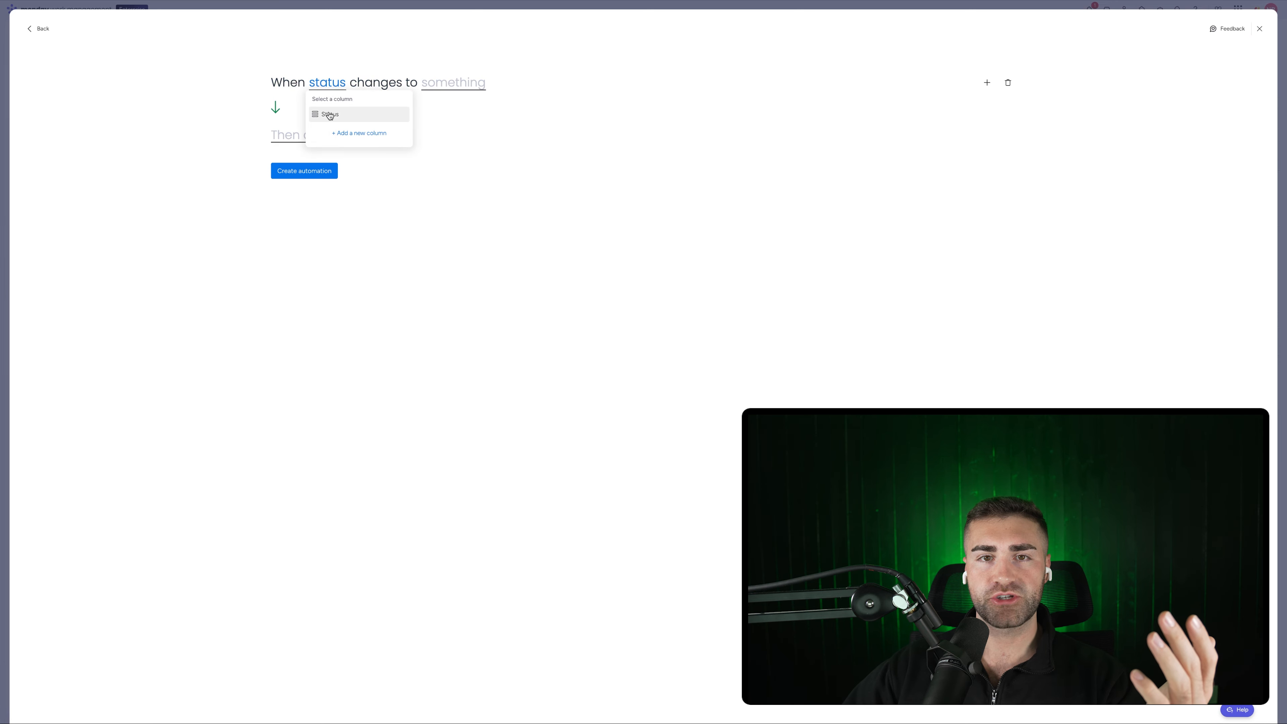
left_click(324, 115)
left_click(456, 83)
left_click(448, 148)
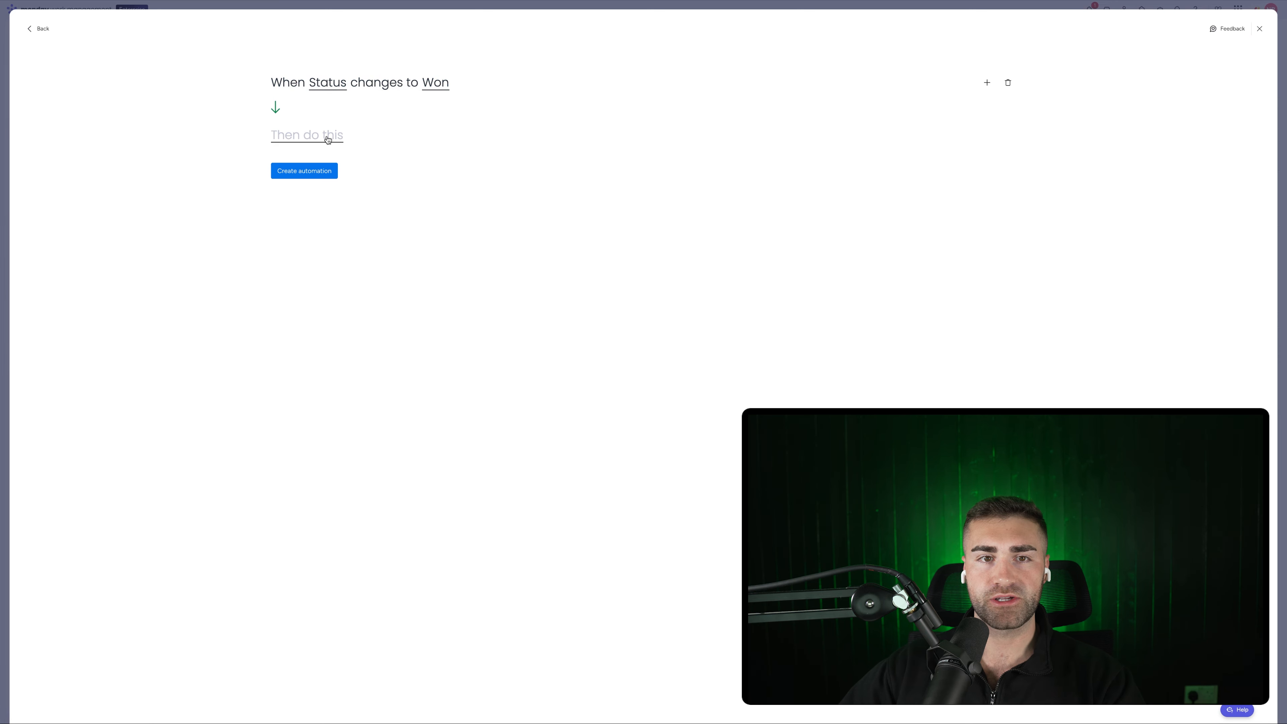
- Make the automation move the item to the Won Deals group, create it, and return to the board
left_click(327, 137)
left_click(337, 179)
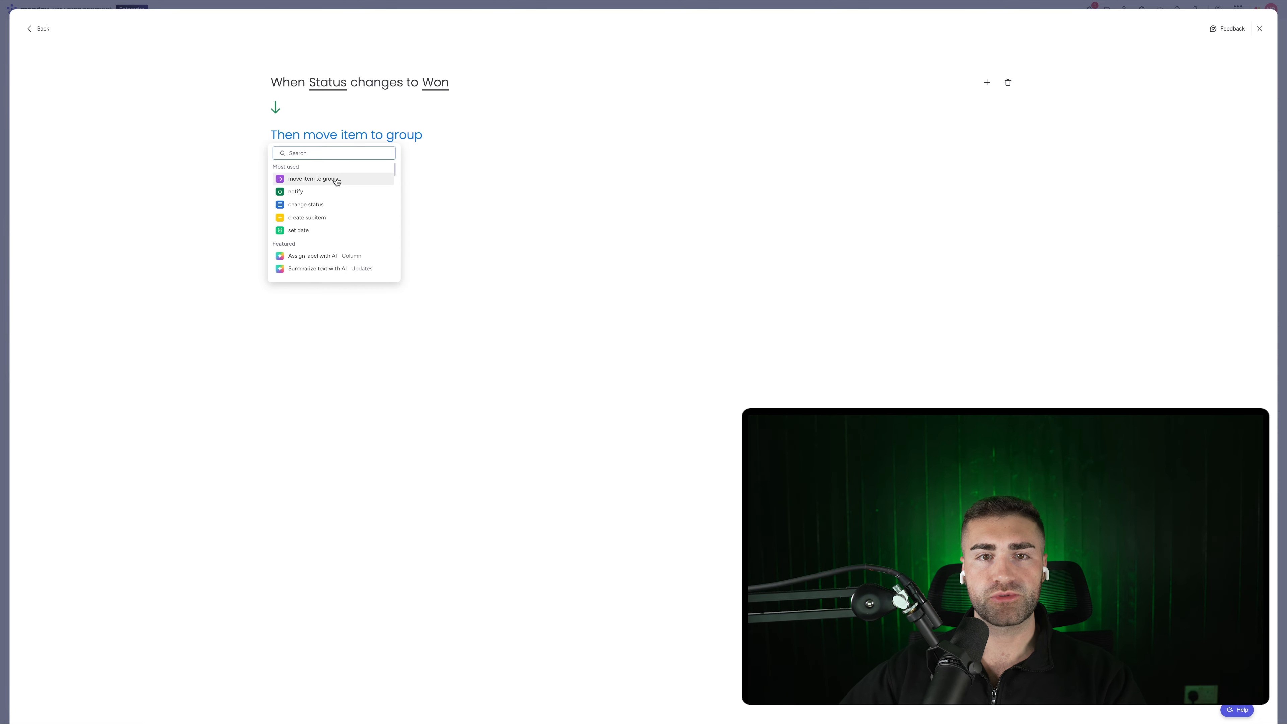
left_click(401, 139)
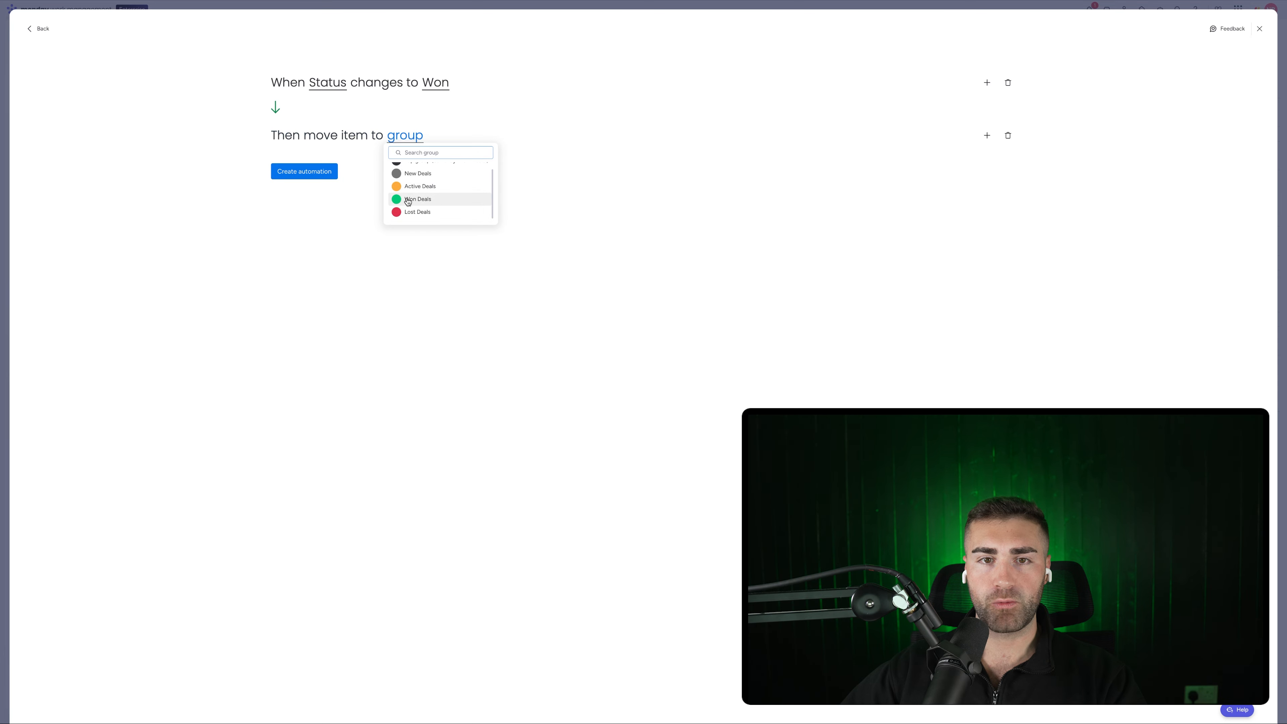
left_click(419, 198)
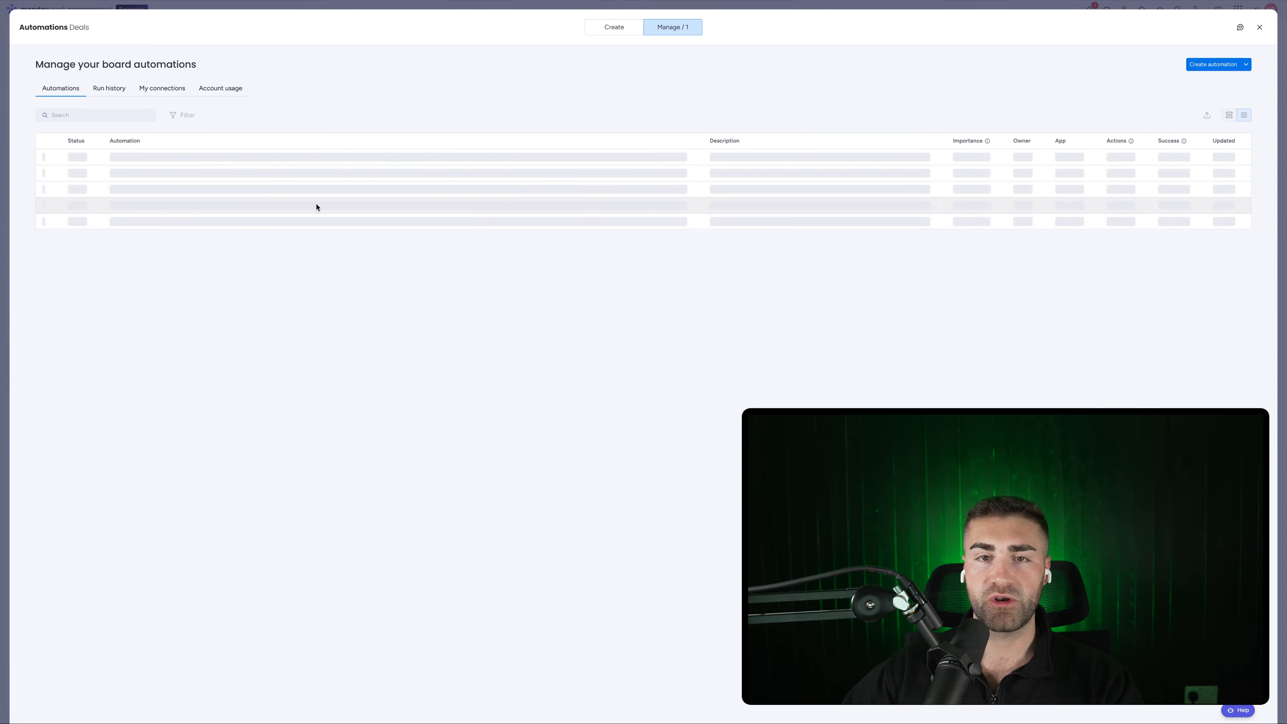
key("Escape")
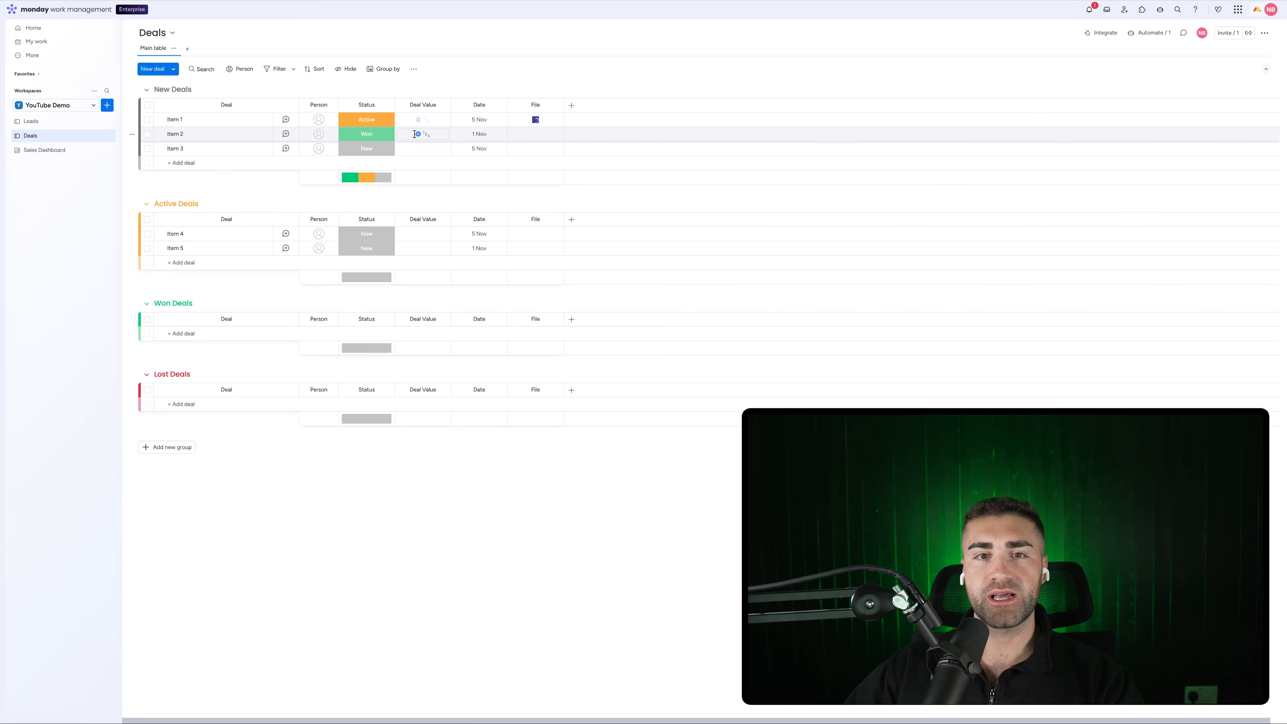
- Give Item 3 in New Deals a deal value of 500,000 and set its status to Won
left_click(412, 148)
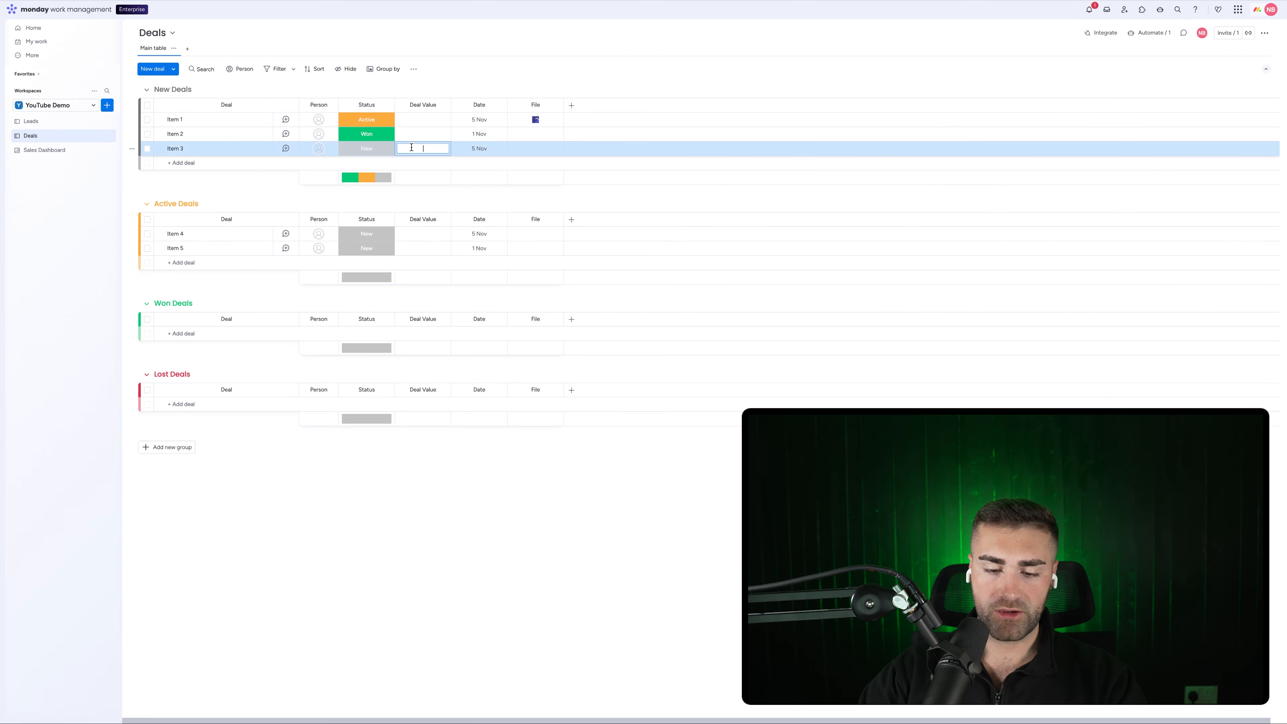
type("500,000")
key("Return")
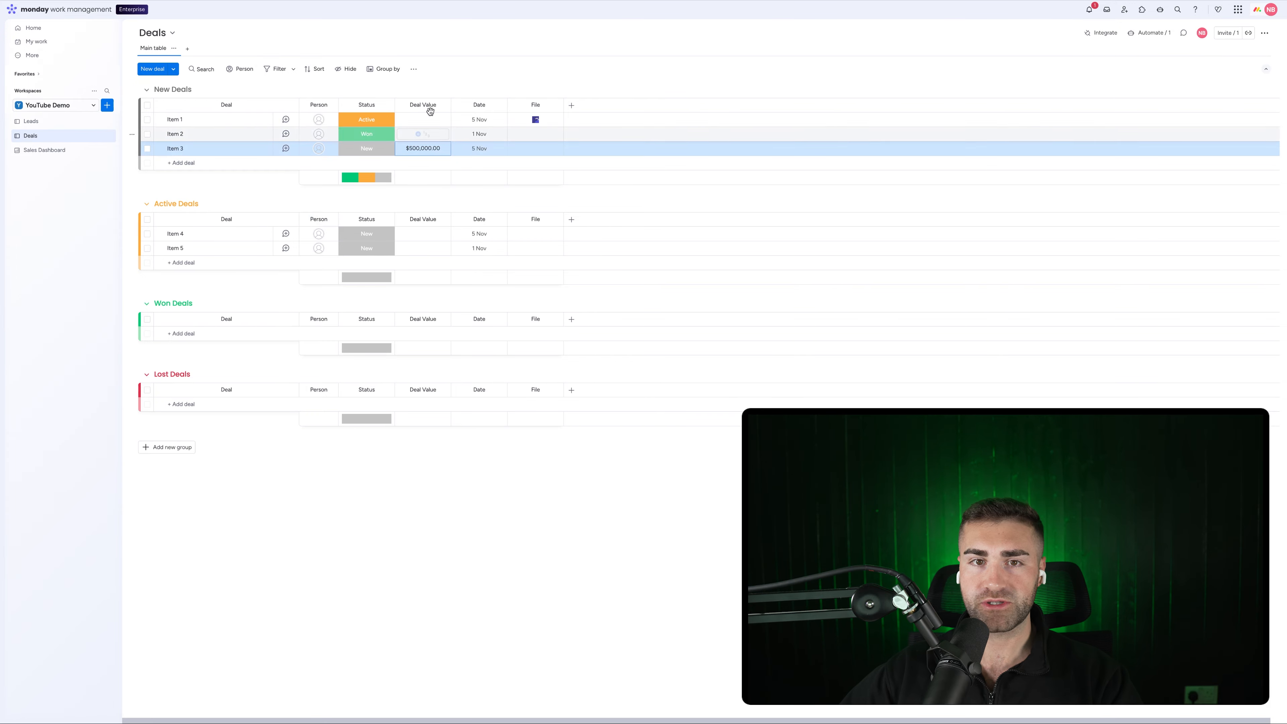
left_click(367, 148)
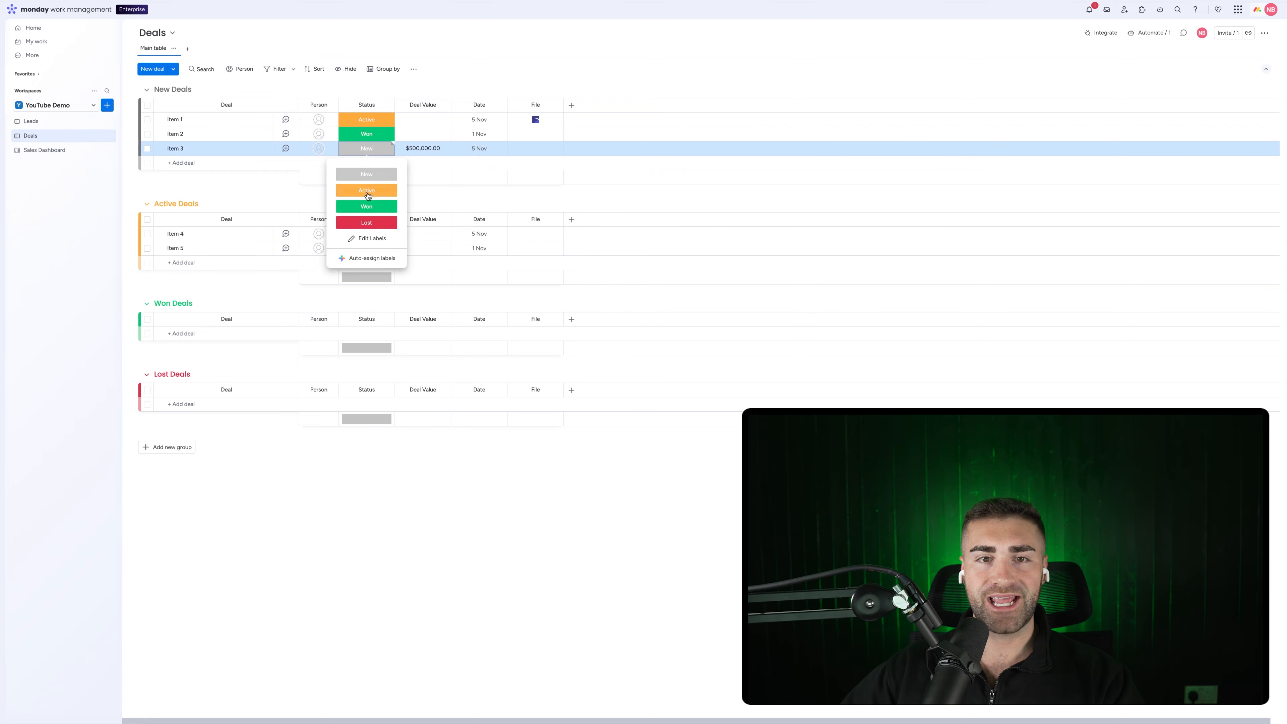
left_click(351, 189)
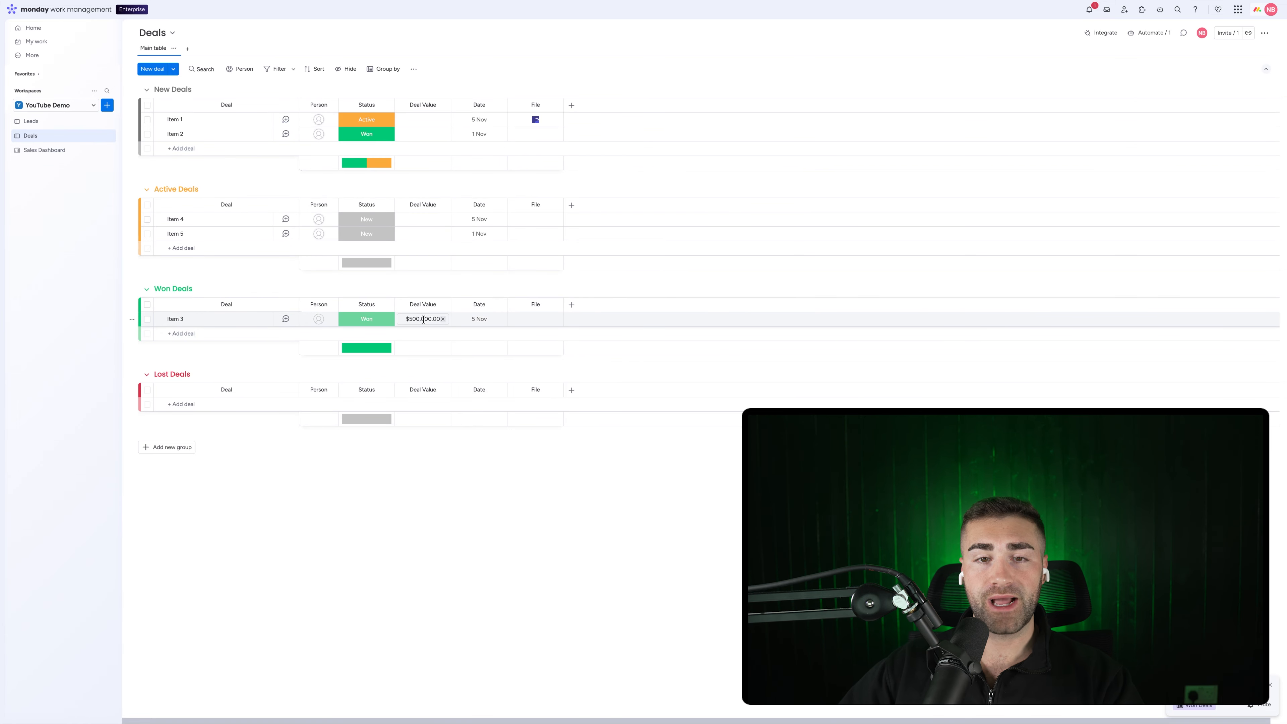
- Add a chart widget to the Sales Dashboard and name it "Revenue Per Month"
left_click(85, 152)
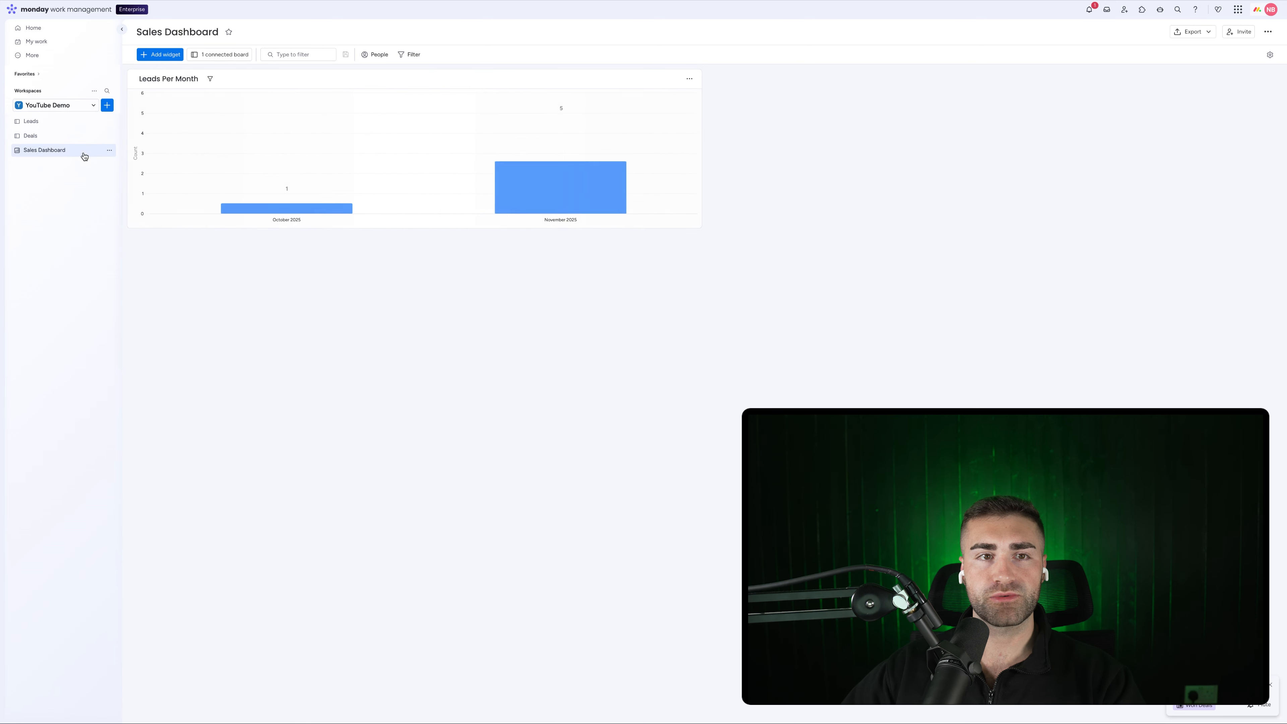
left_click(164, 56)
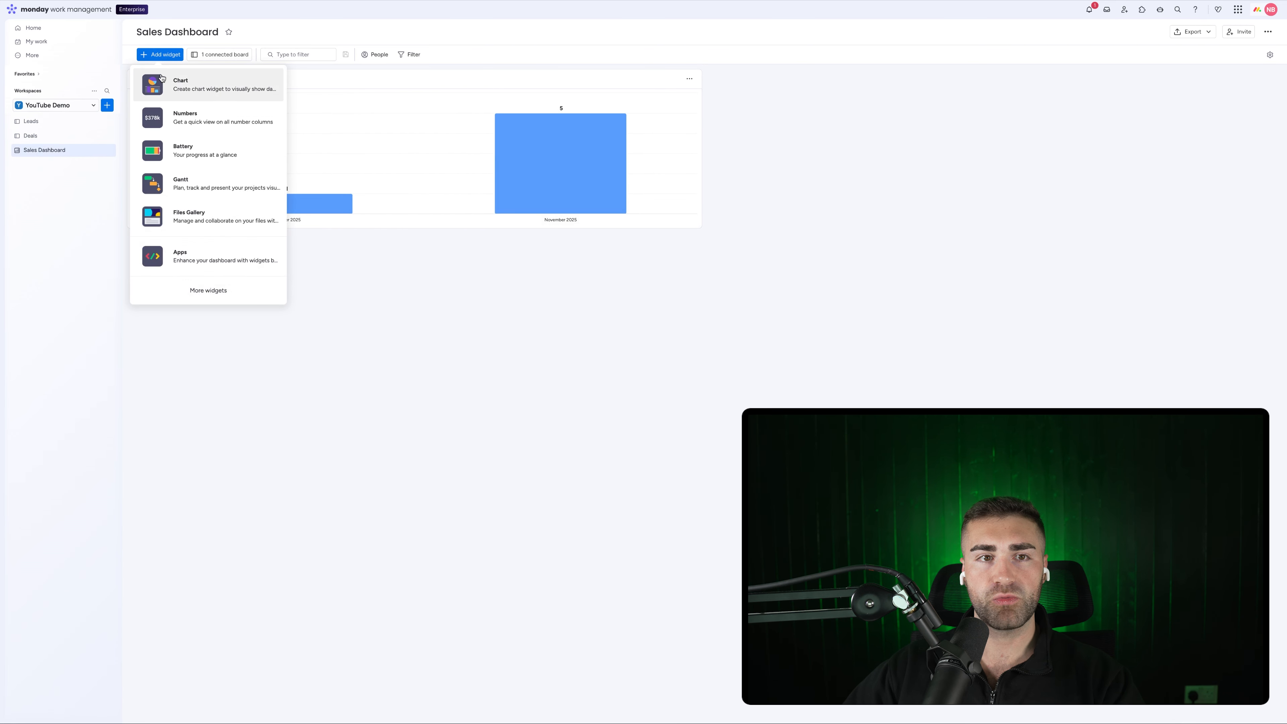
left_click(190, 93)
left_click(734, 79)
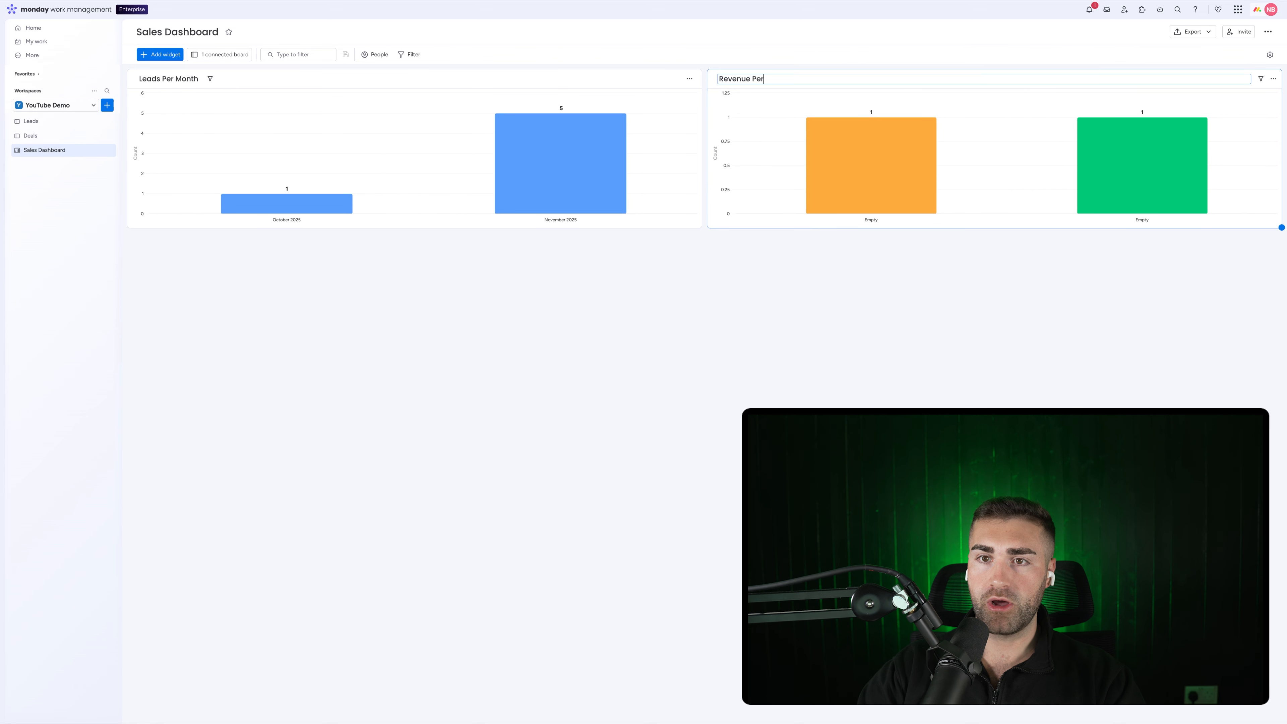
key("Return")
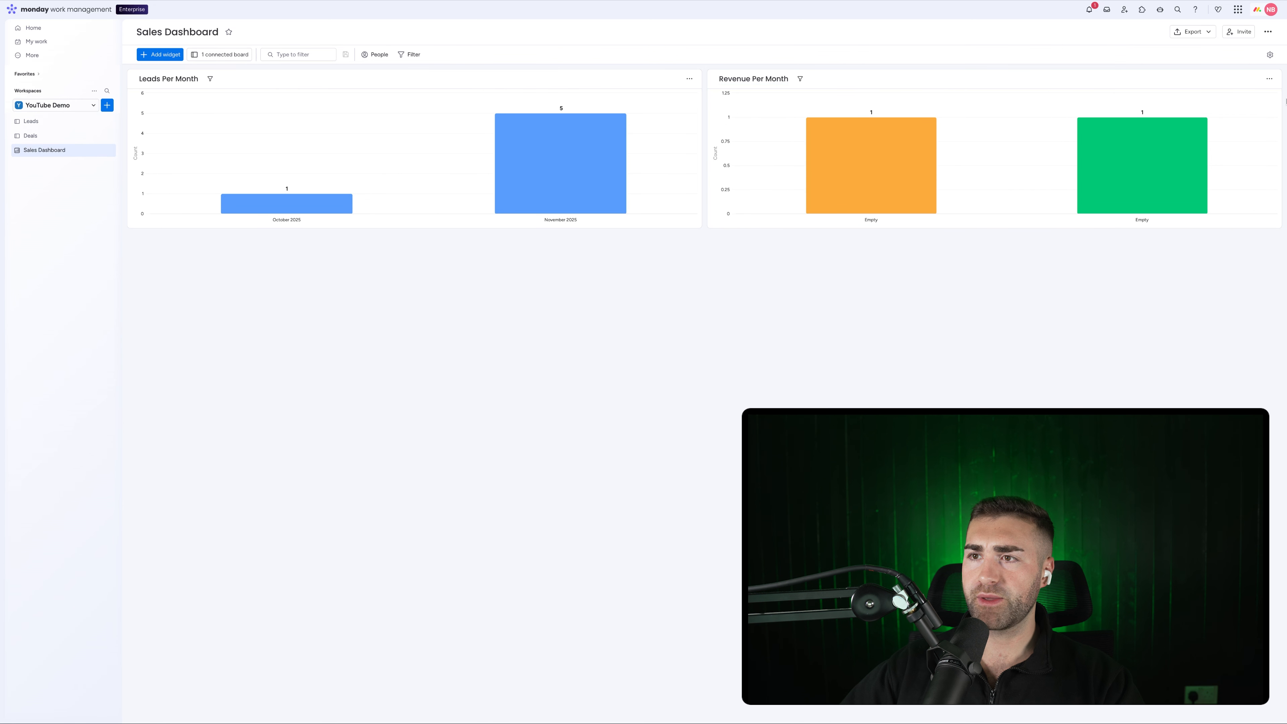
- Switch the Revenue Per Month chart's X-axis column selection to One by one and leave its settings
left_click(1270, 79)
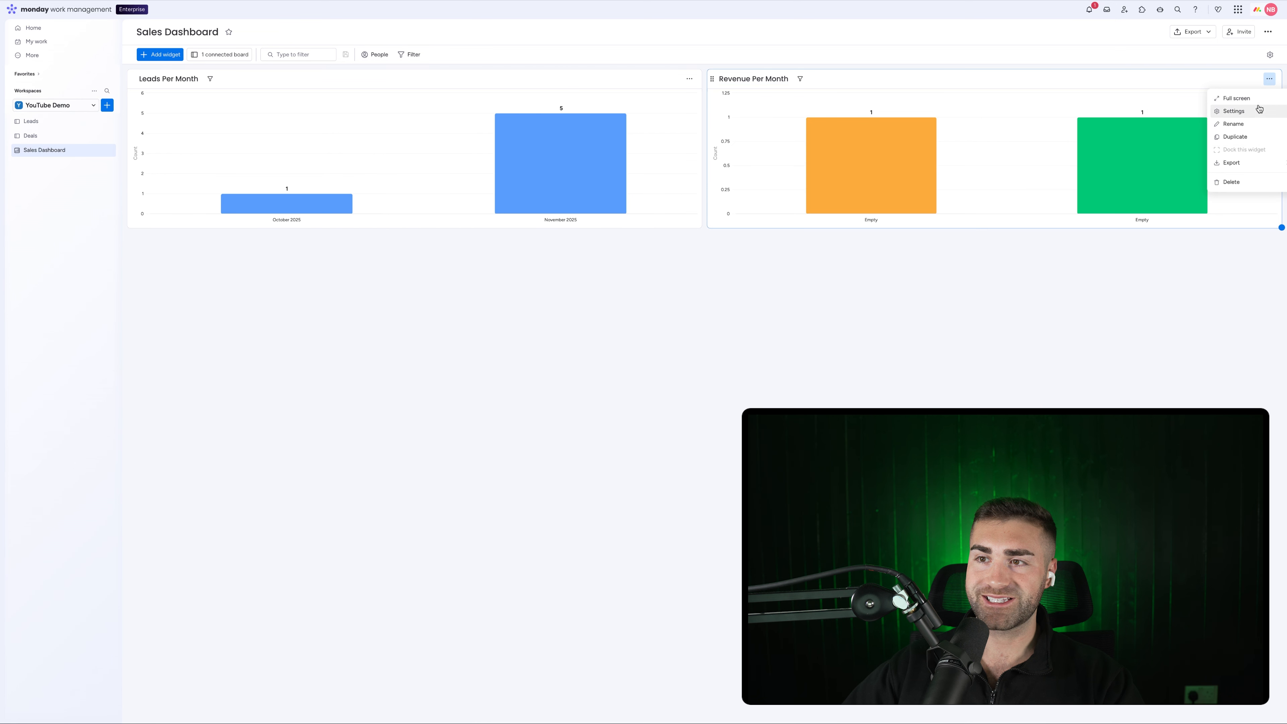
left_click(1237, 110)
left_click(1250, 114)
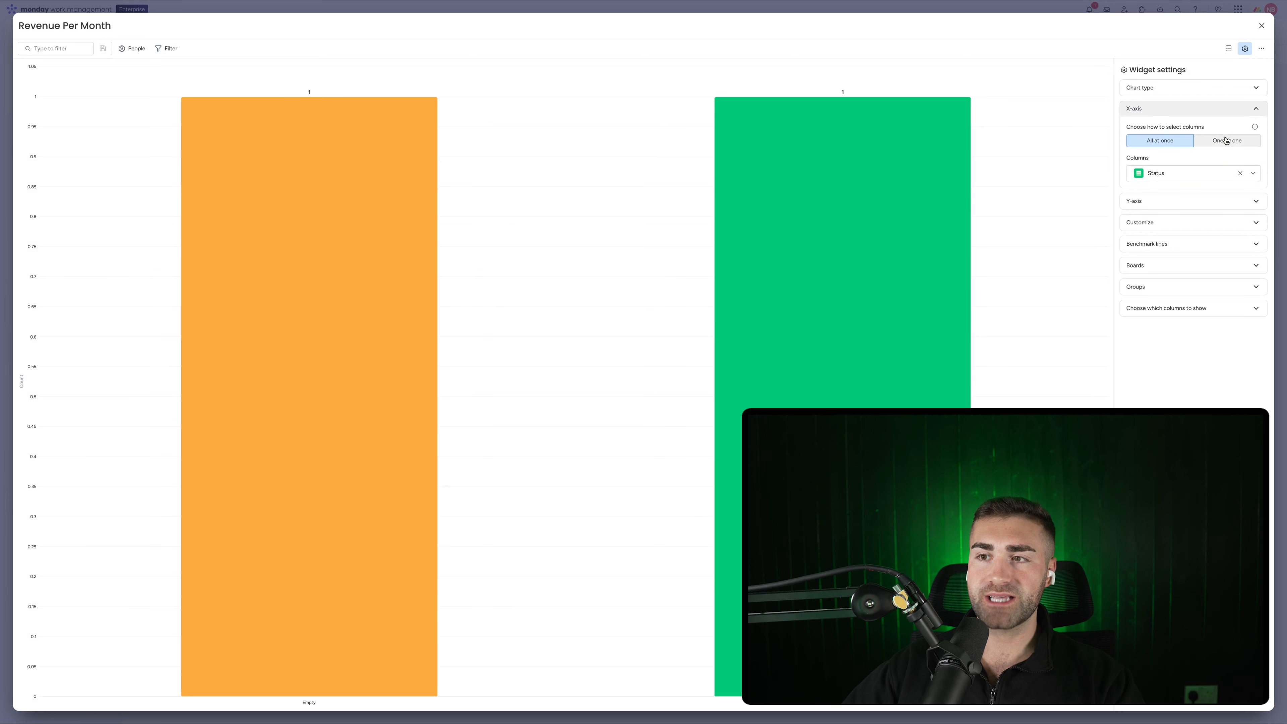
left_click(1227, 143)
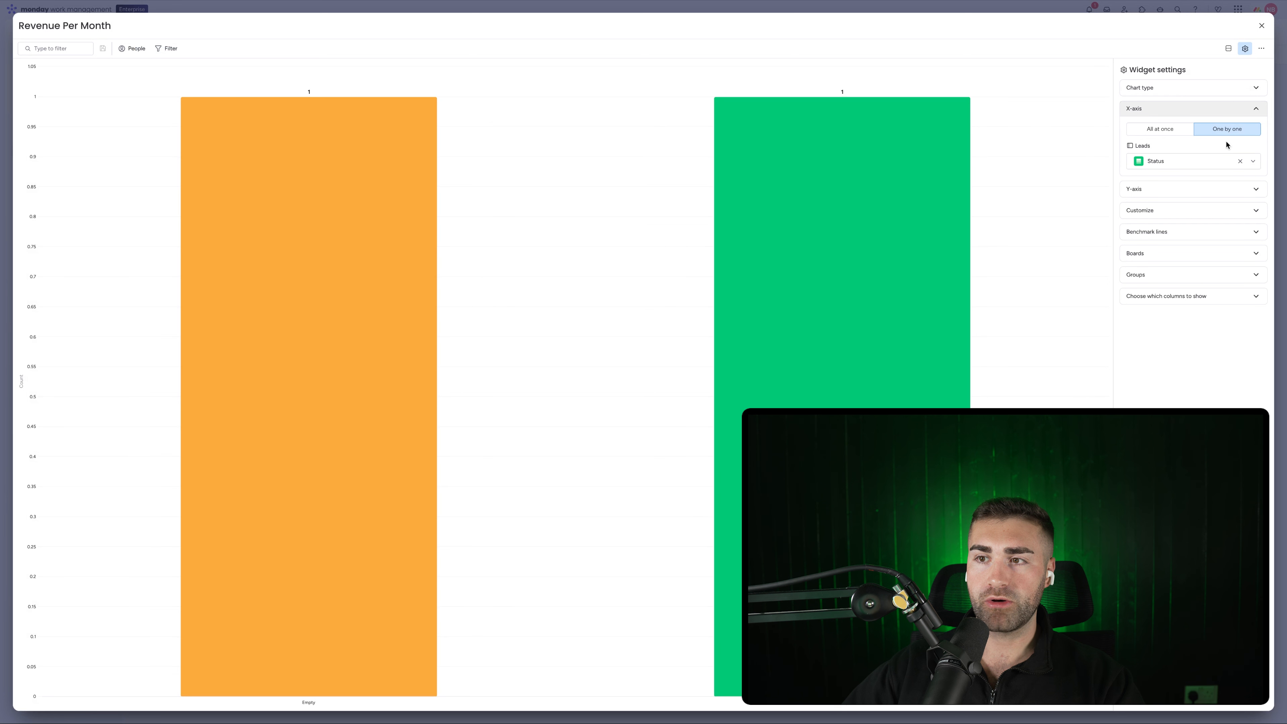
left_click(1261, 27)
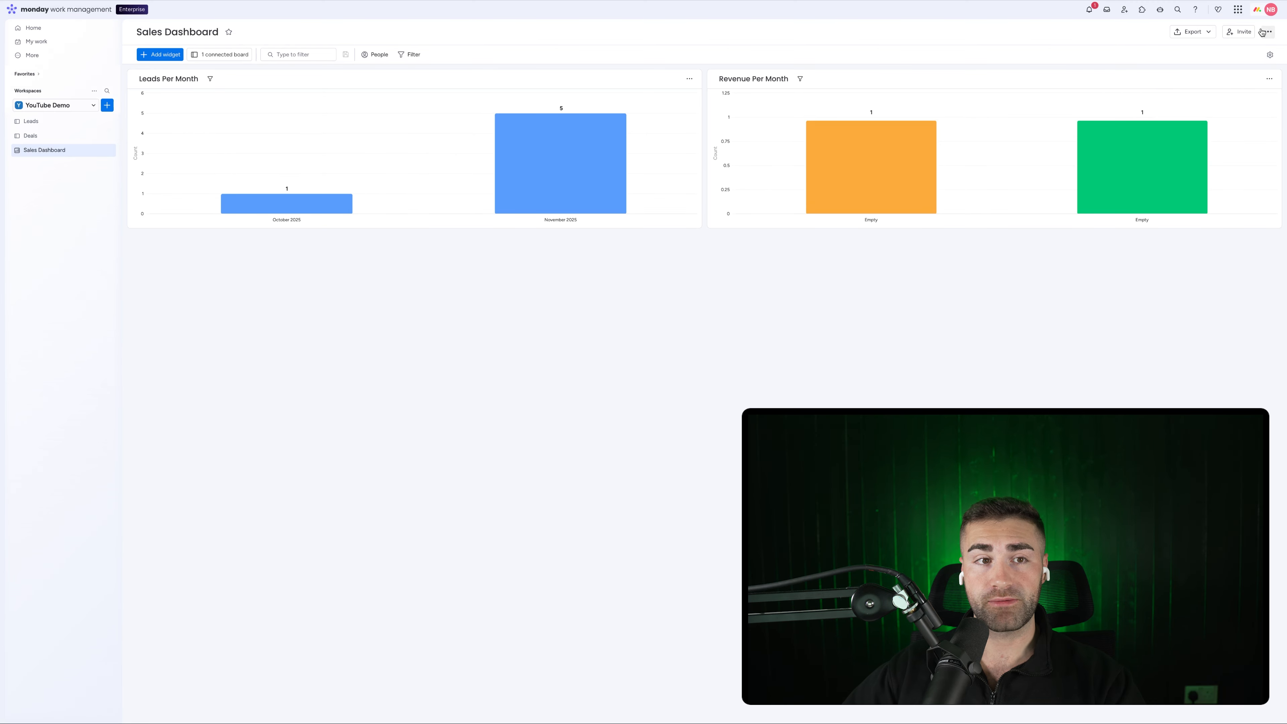
- Rename the Deals board's Date column "Date Created"
left_click(45, 137)
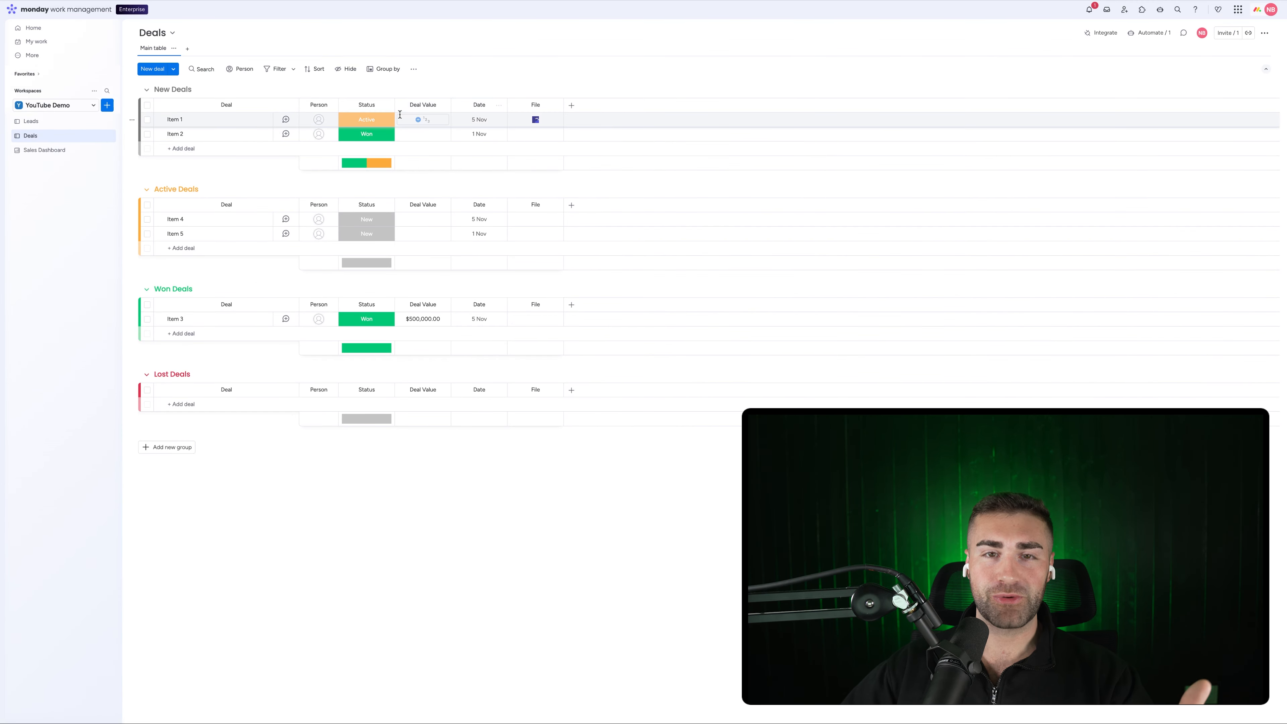
left_click(476, 106)
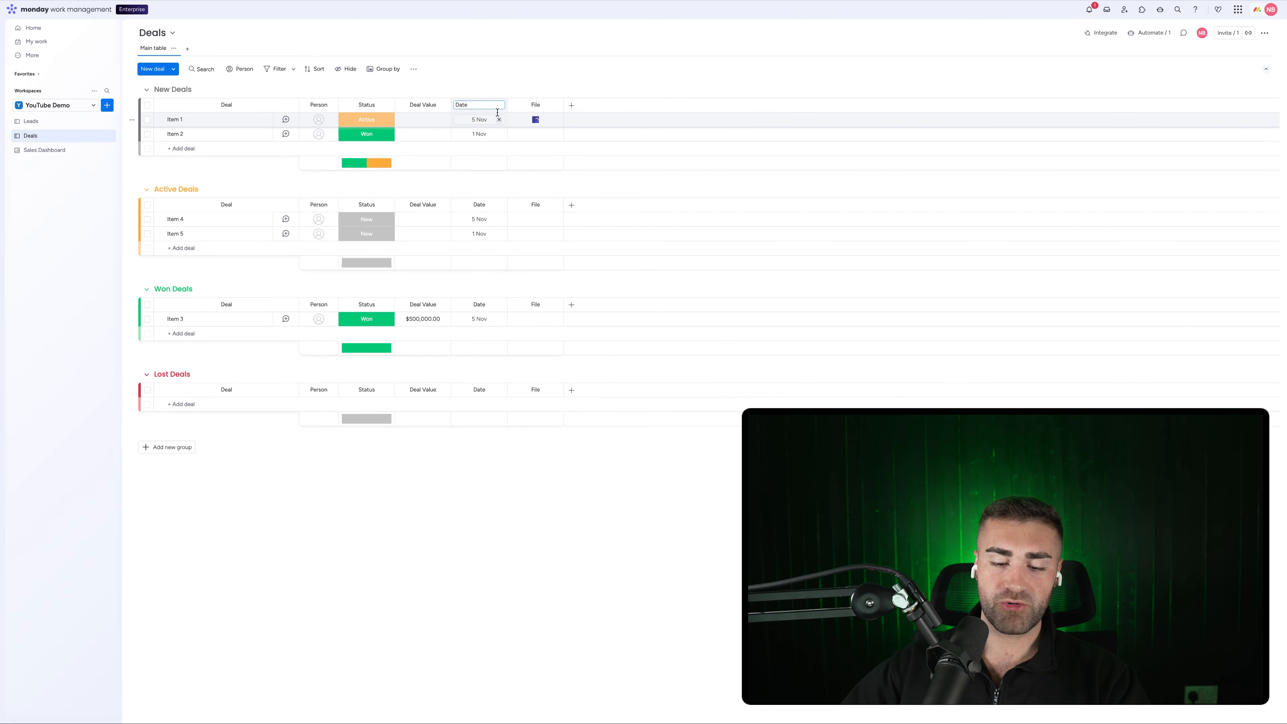
key("Return")
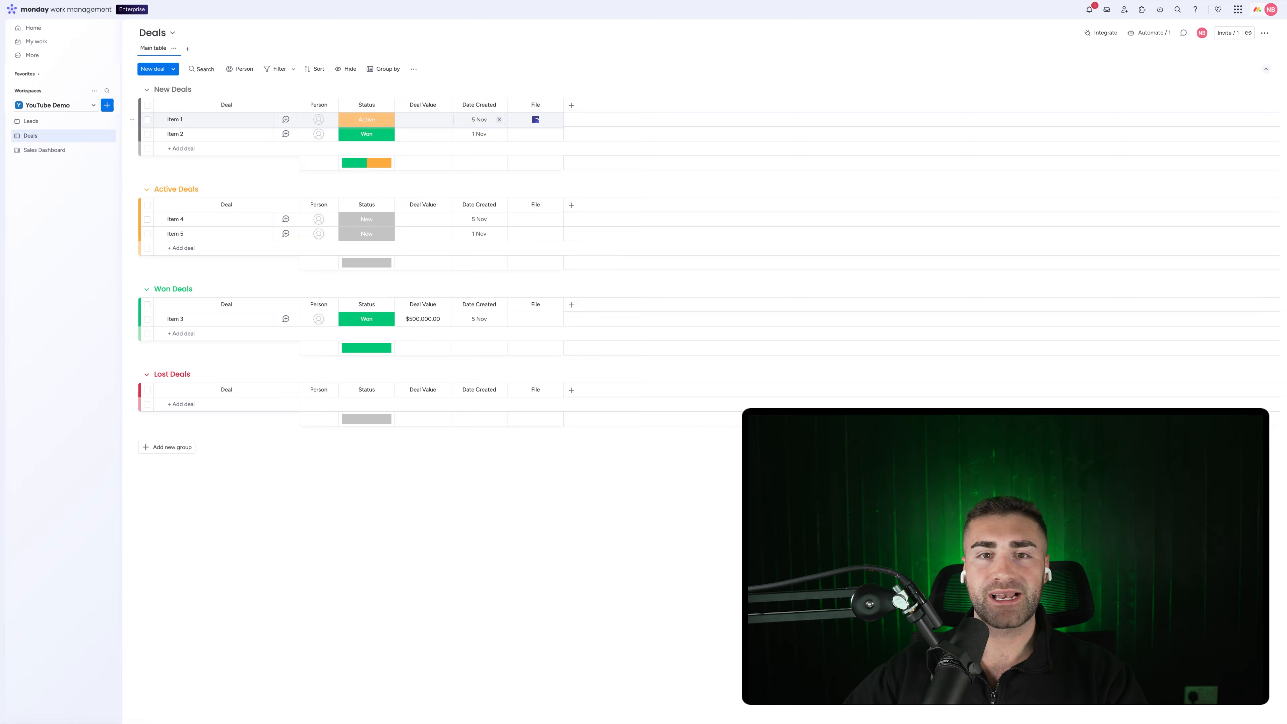
- Add a date column named "Date Closed" to the Deals board
left_click(575, 107)
type("date")
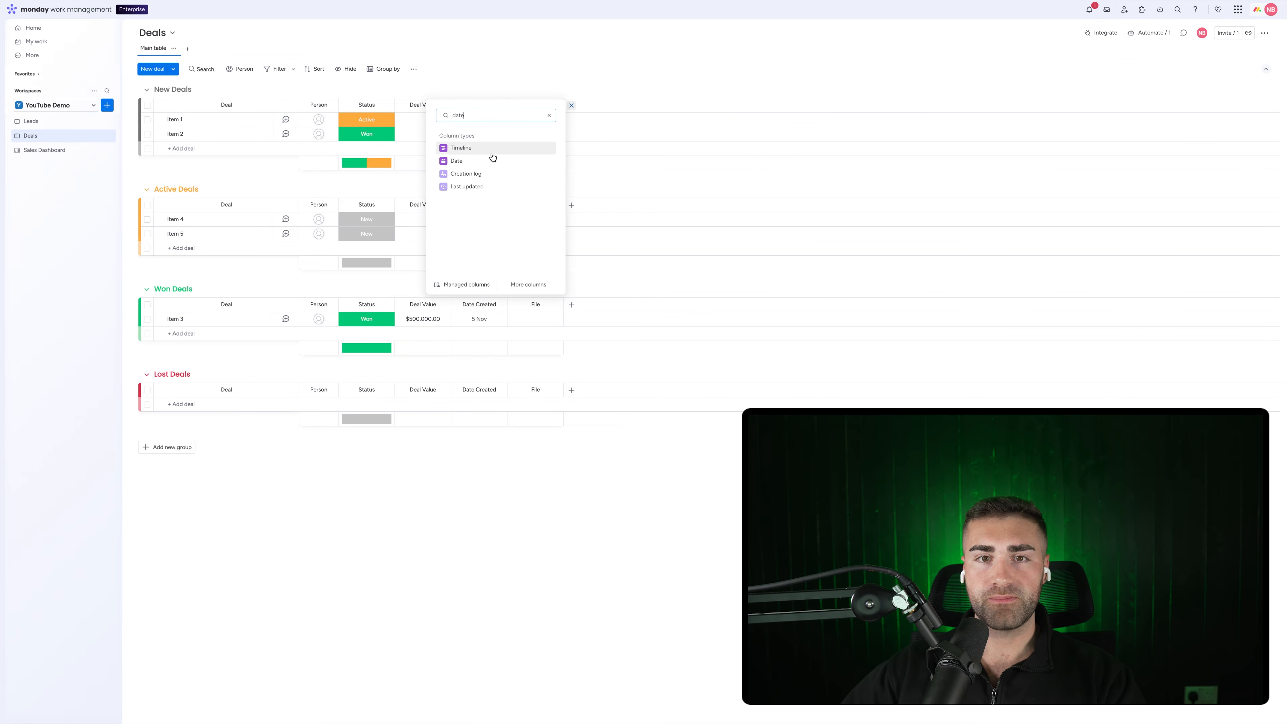
left_click(493, 160)
left_click(591, 105)
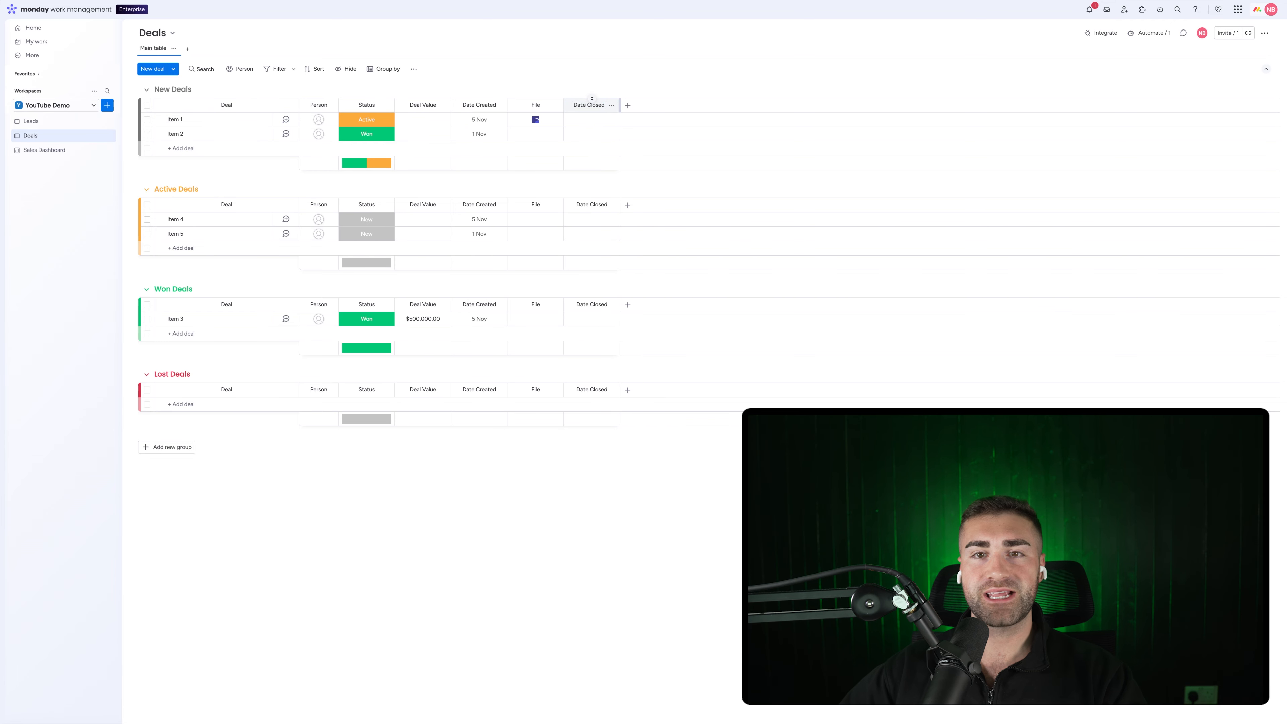
key("Return")
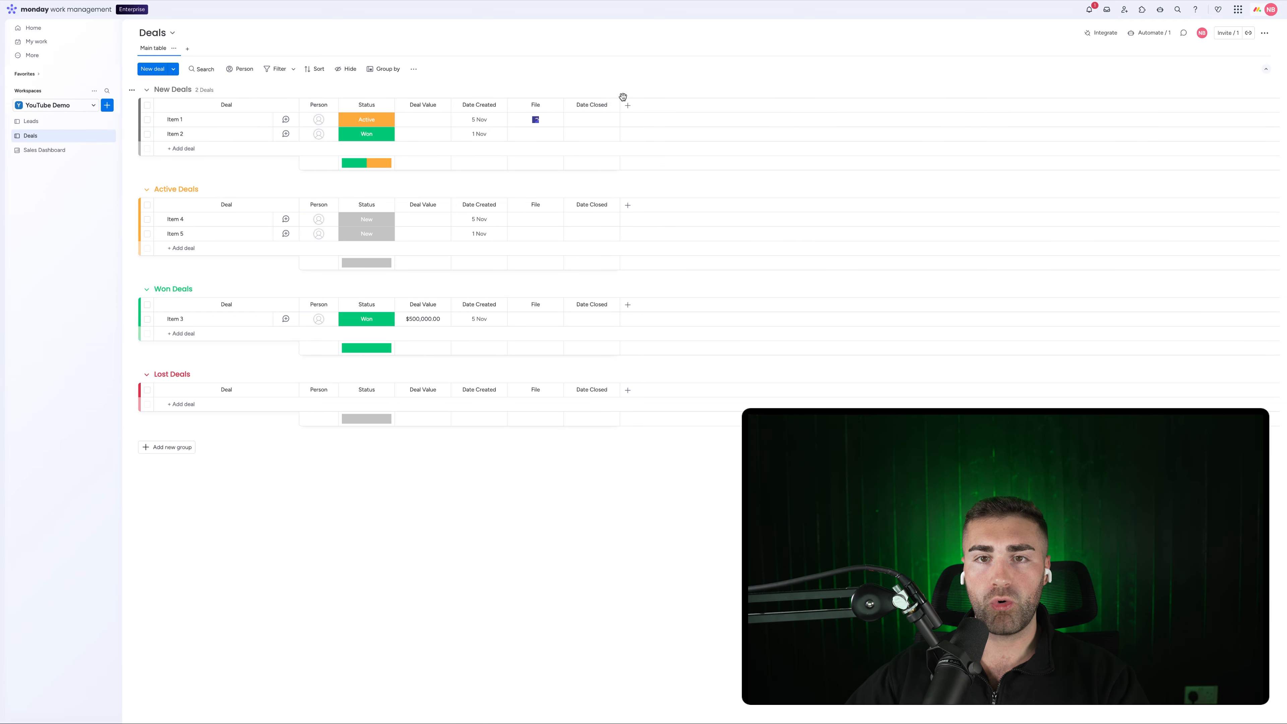
- Restrict editing on the Deals board's Date Closed and Date Created columns
left_click(612, 105)
mouse_move(652, 132)
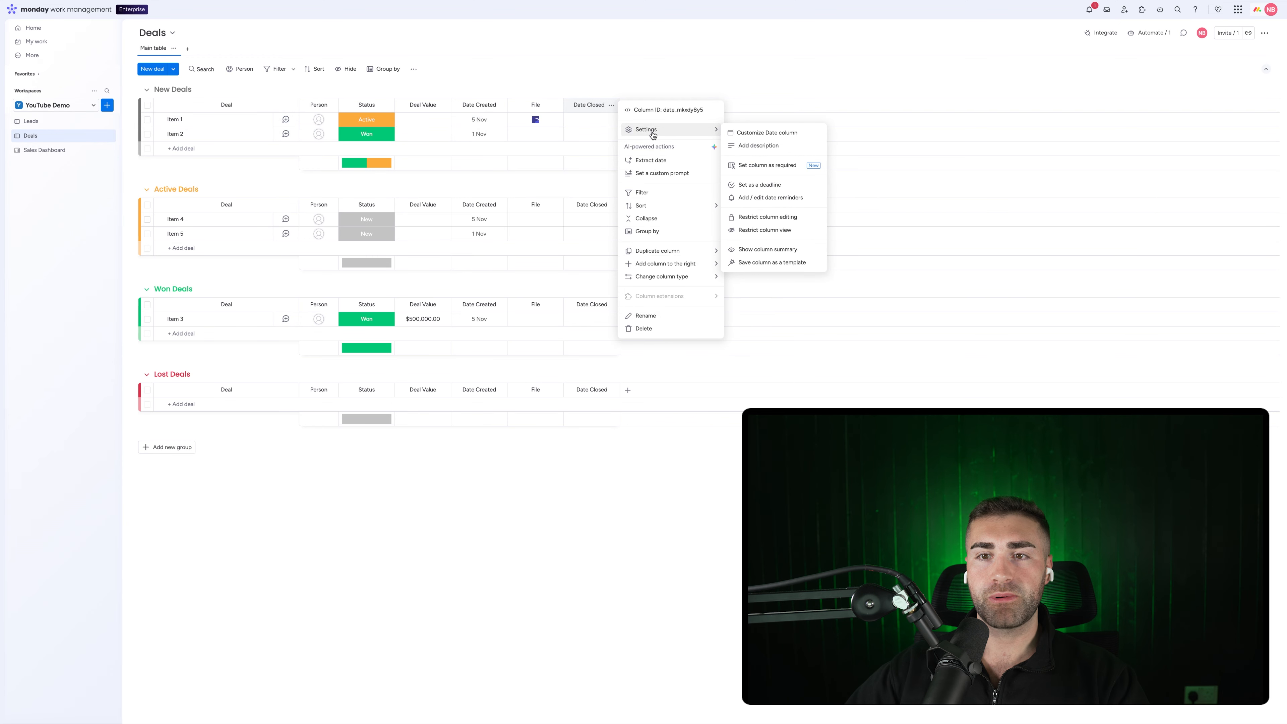
left_click(806, 218)
left_click(461, 71)
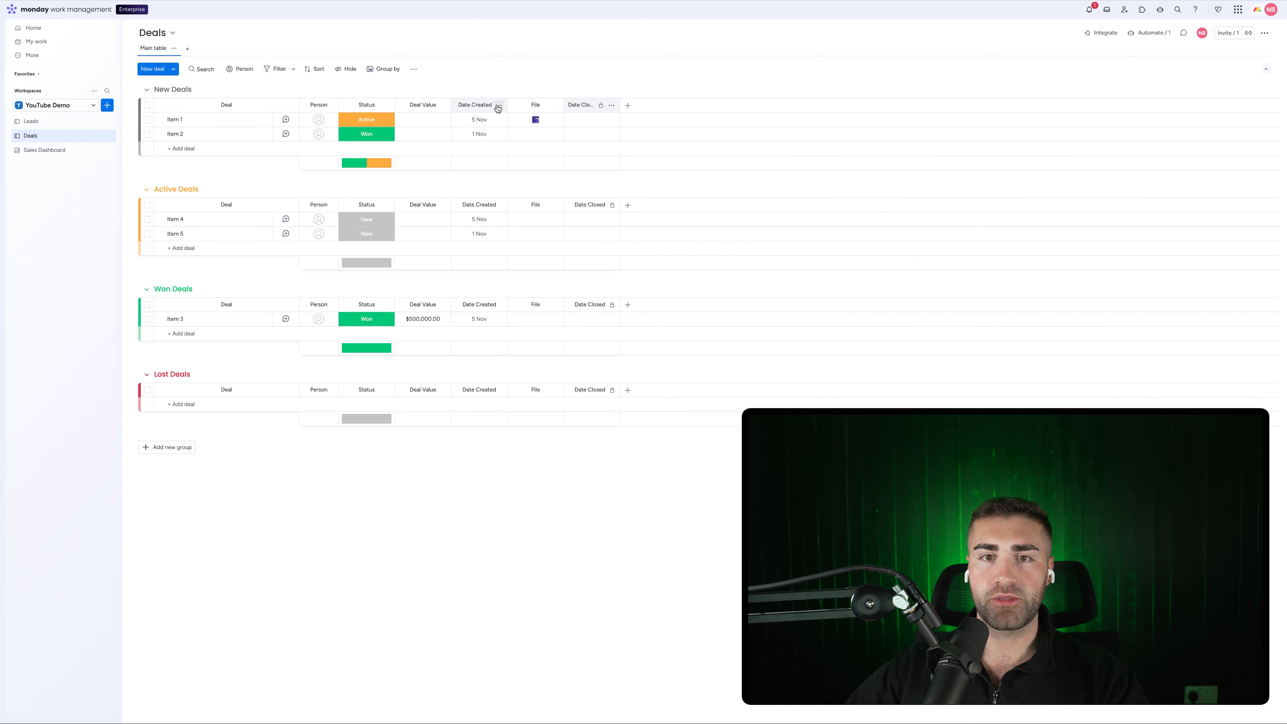
left_click(498, 106)
mouse_move(555, 133)
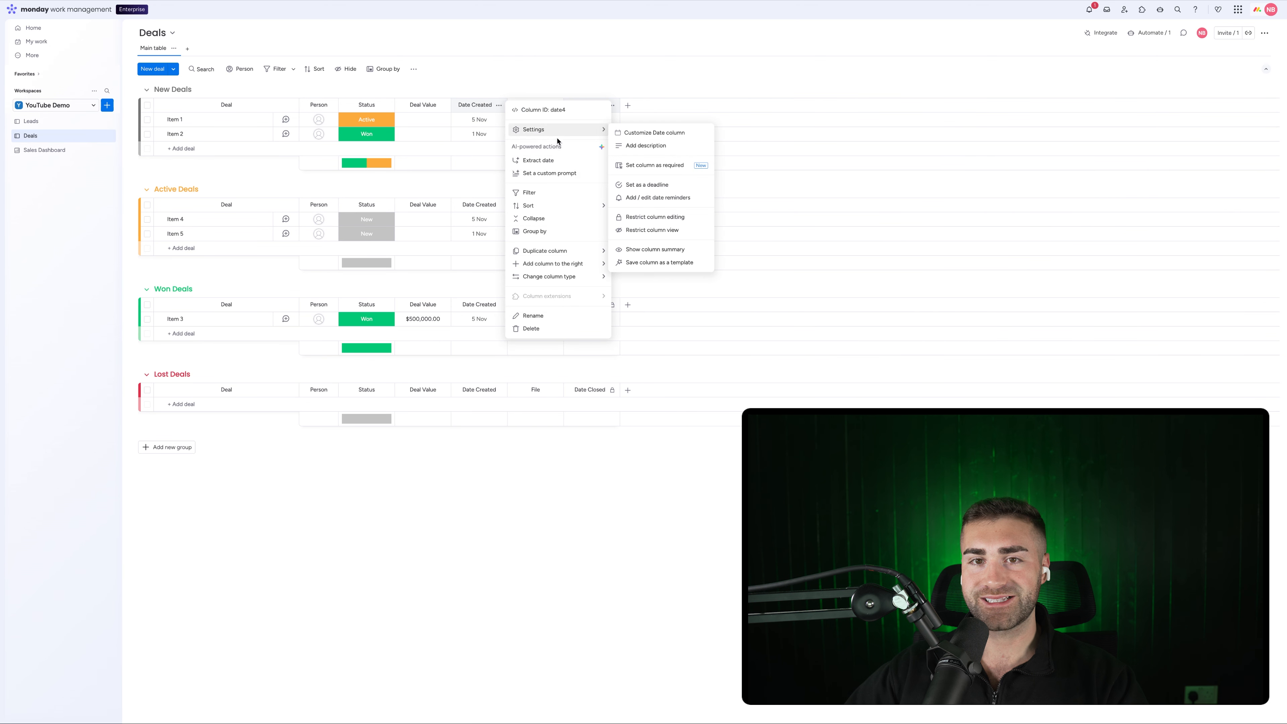
left_click(690, 217)
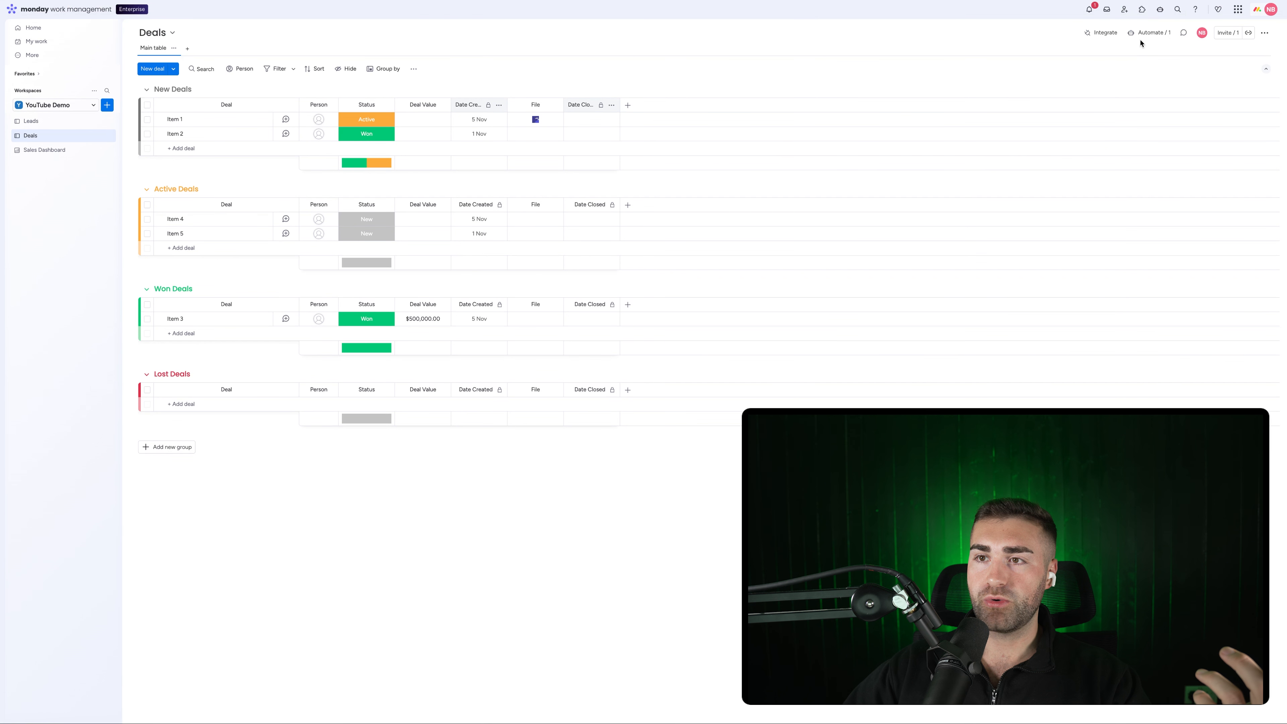
- Extend the Deals board's Won status automation with an action that sets Date Closed to today, and update the automation
left_click(1146, 36)
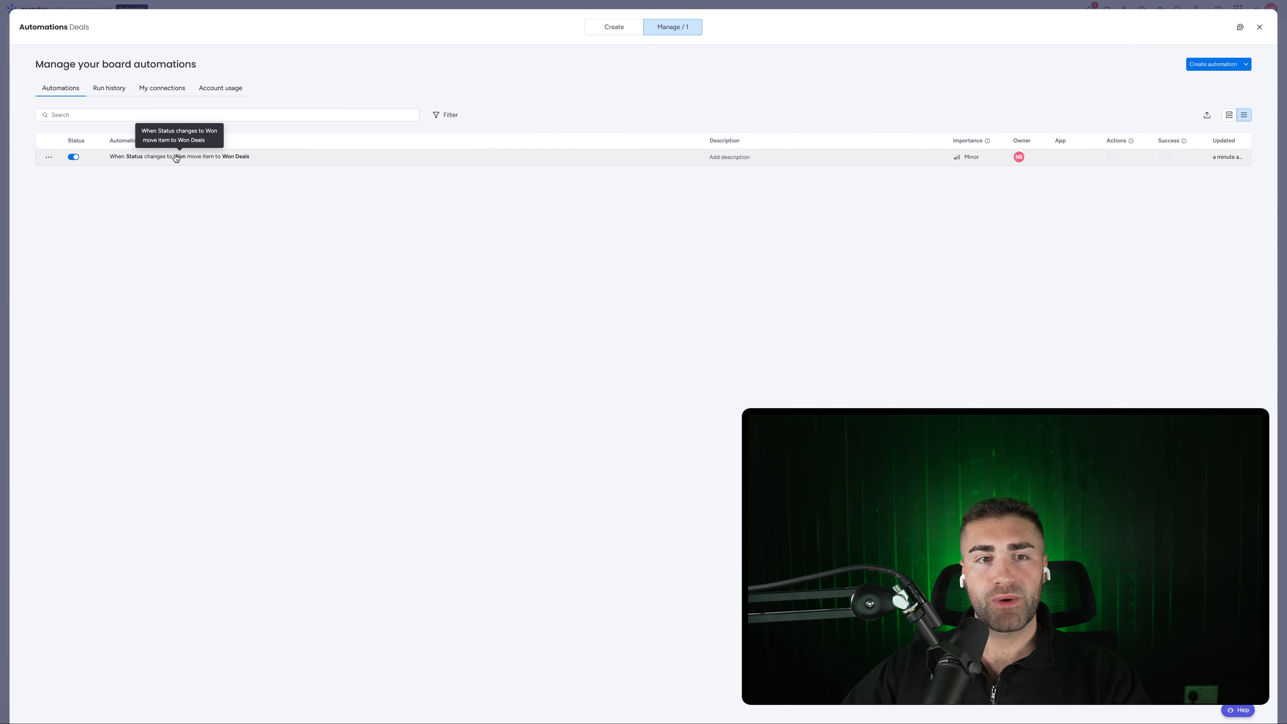
left_click(176, 161)
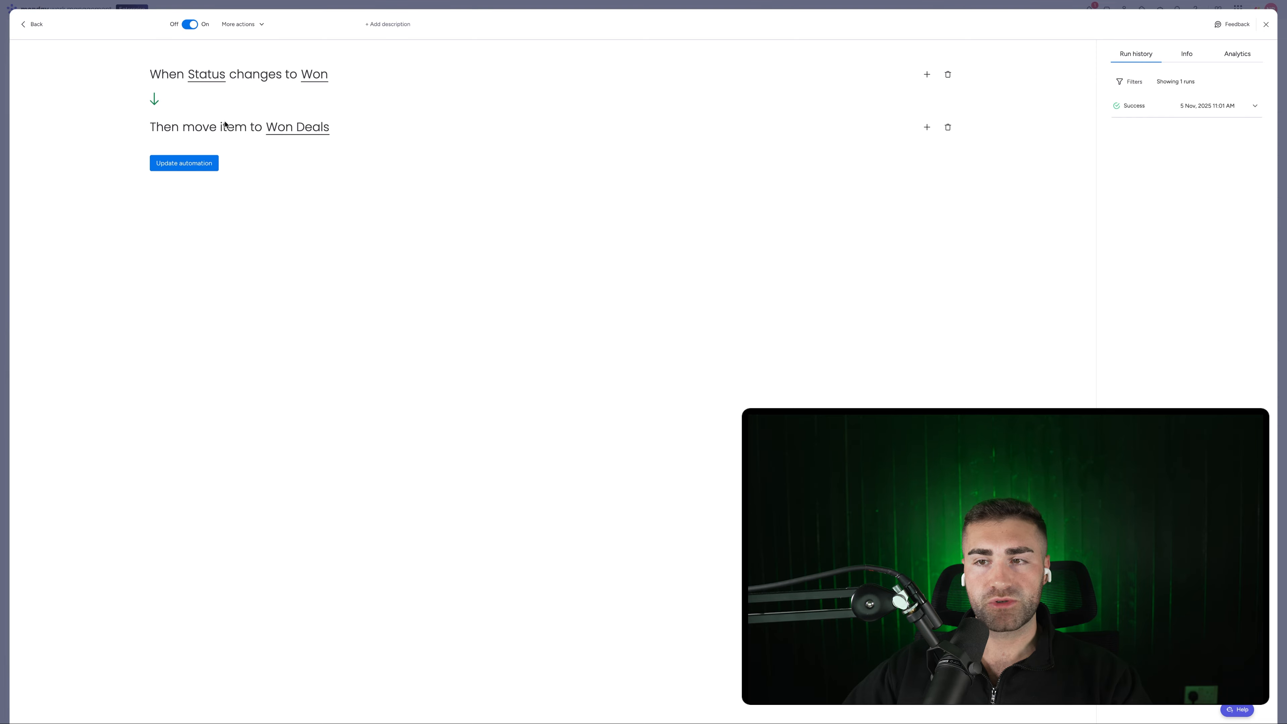
left_click(927, 127)
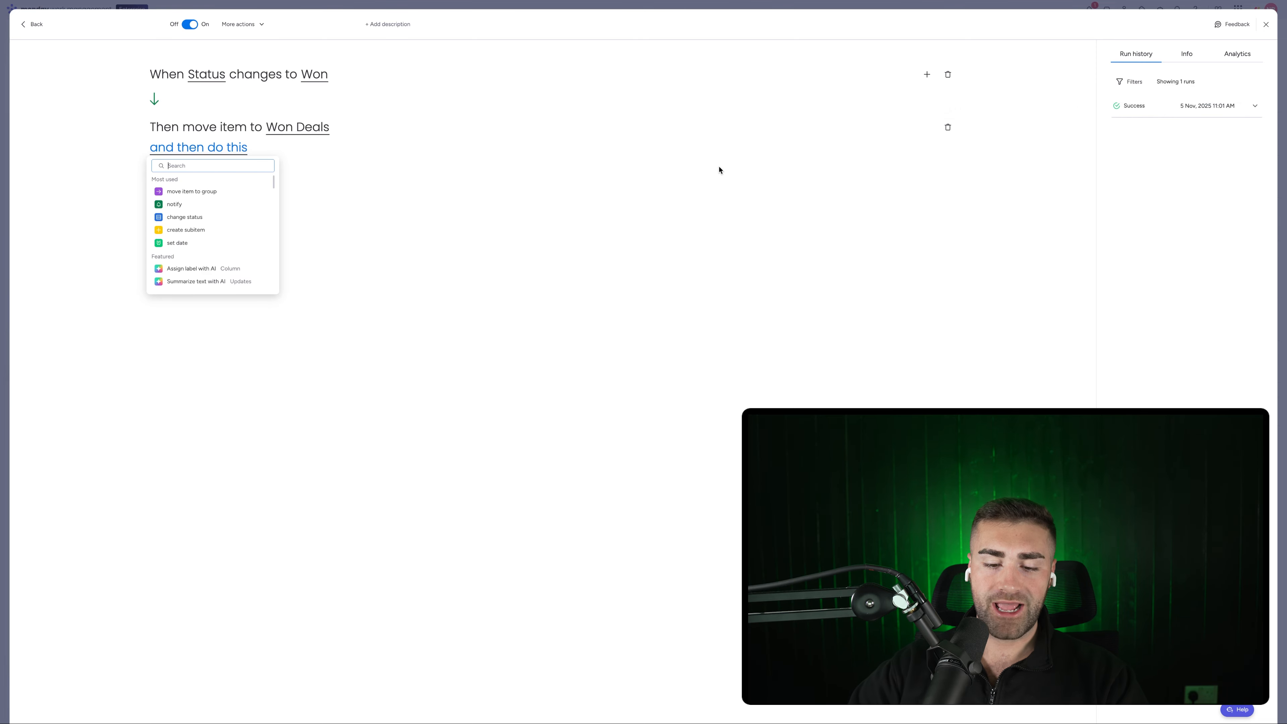
type("set date")
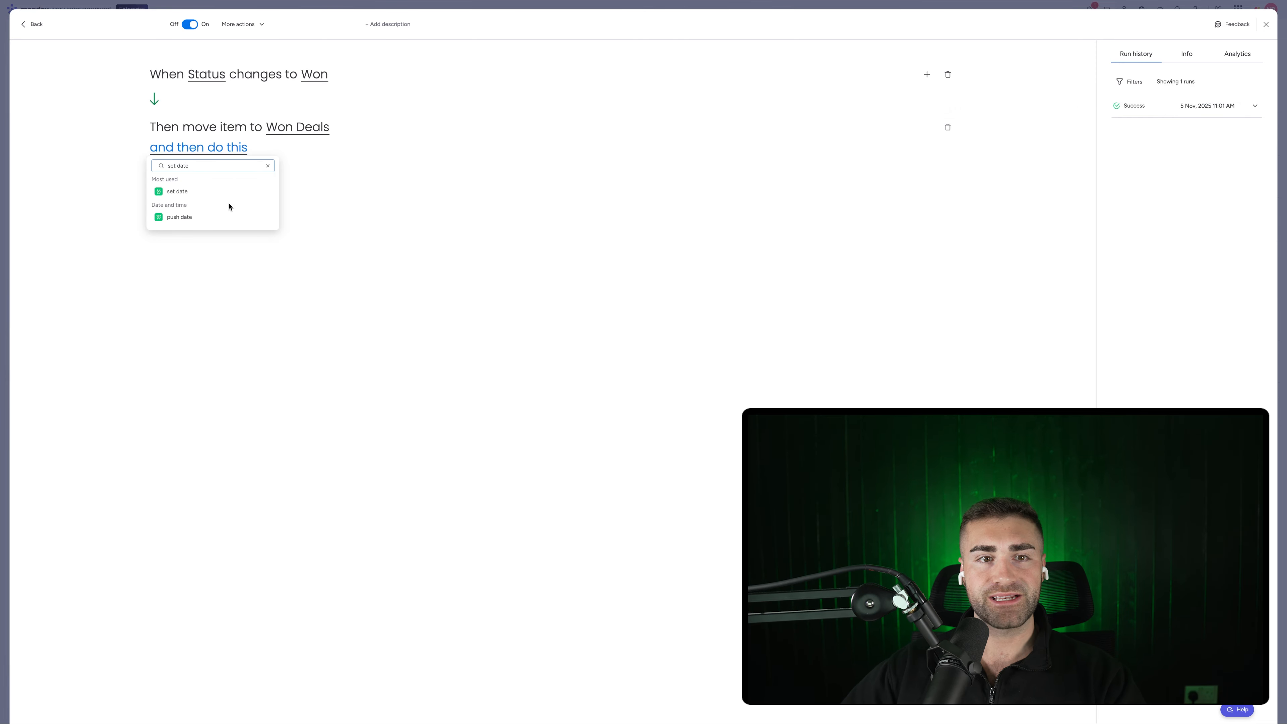
left_click(231, 191)
left_click(248, 148)
left_click(239, 195)
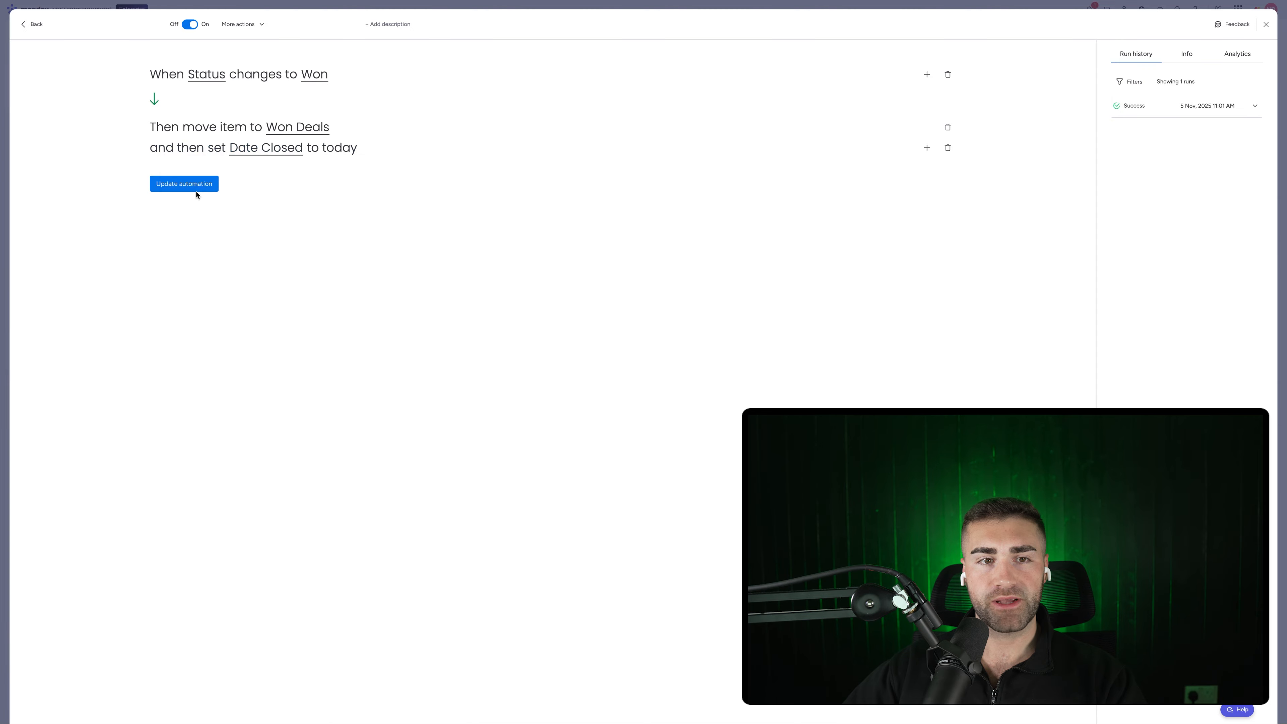
left_click(197, 195)
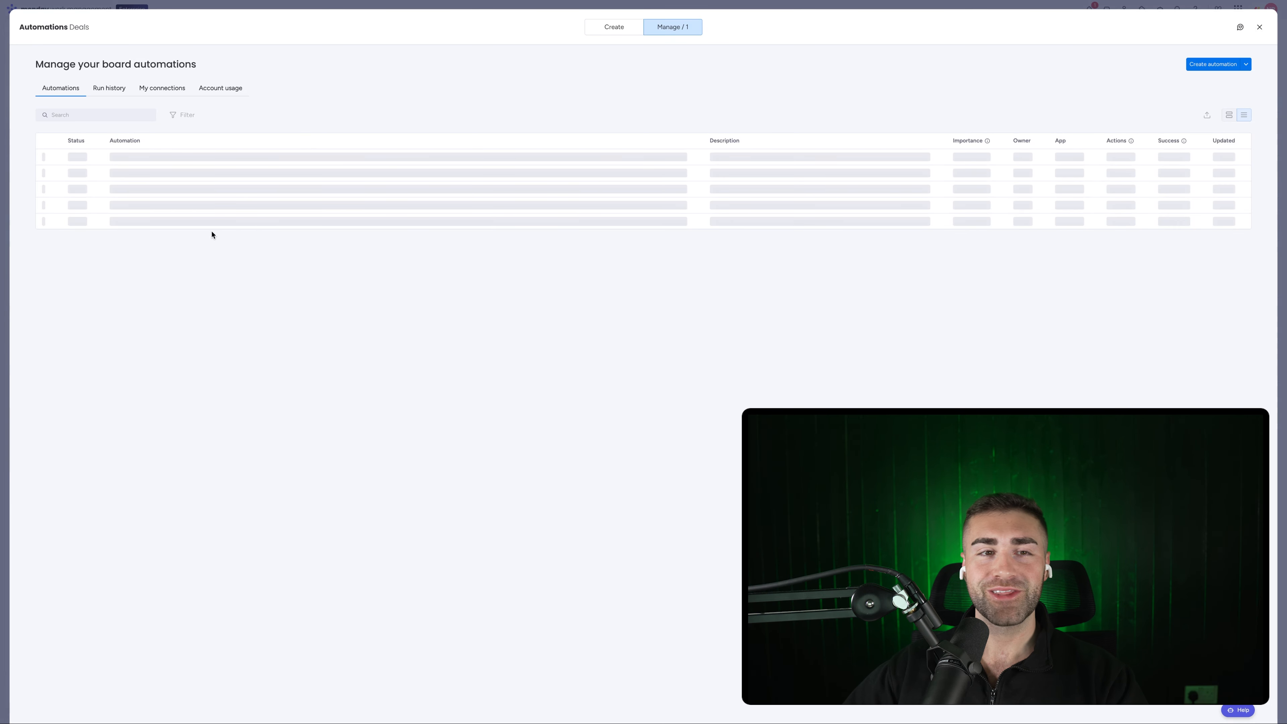
key("Escape")
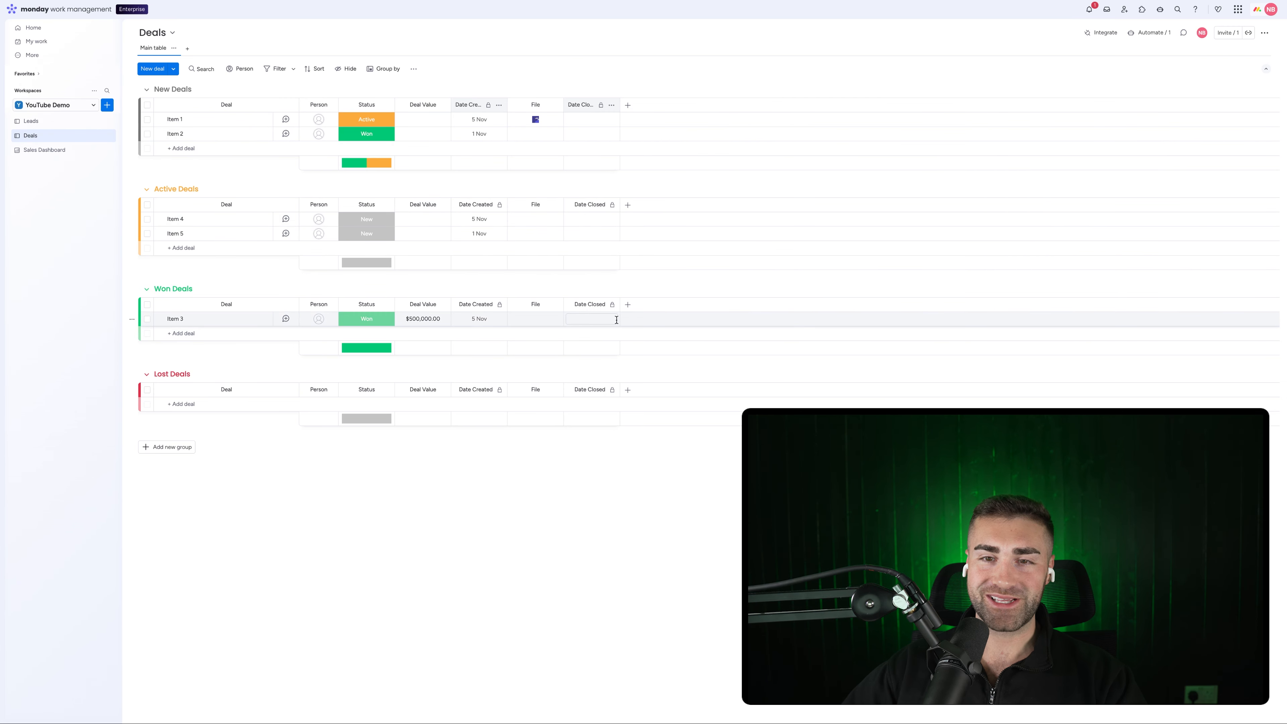
- Set the Date Closed of Item 3 in Won Deals to 13 Nov
left_click(591, 318)
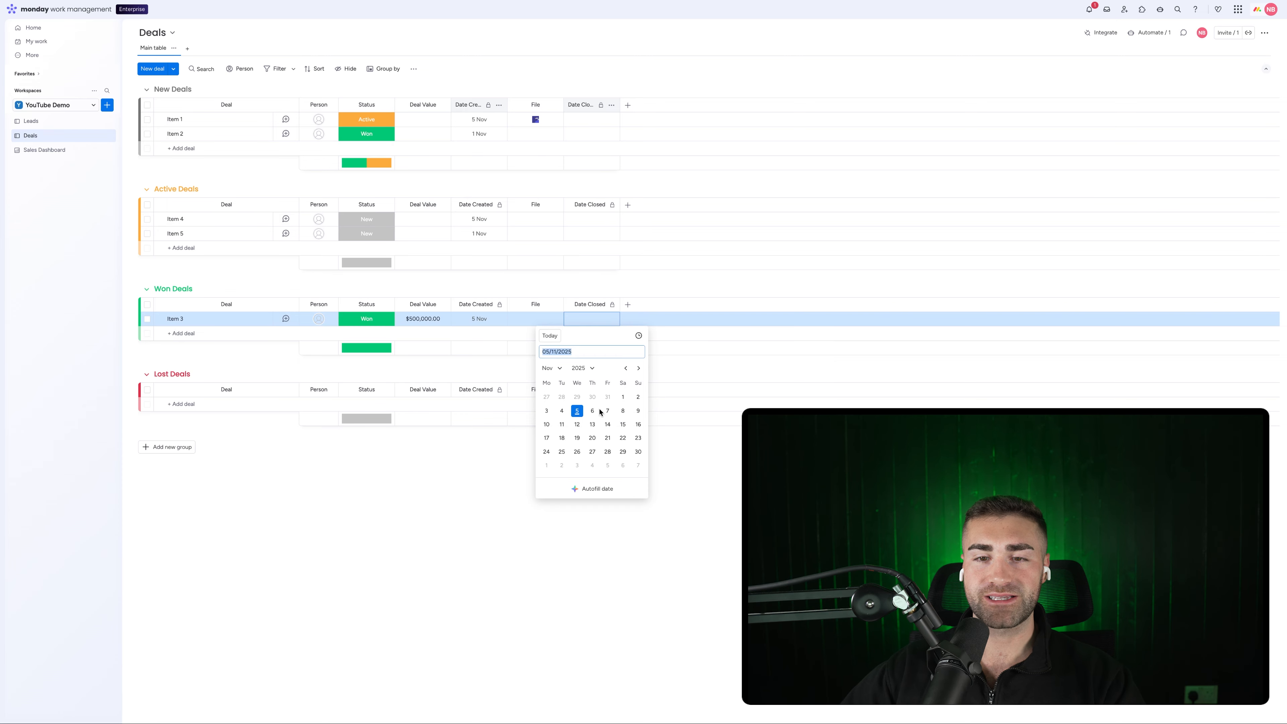
left_click(593, 426)
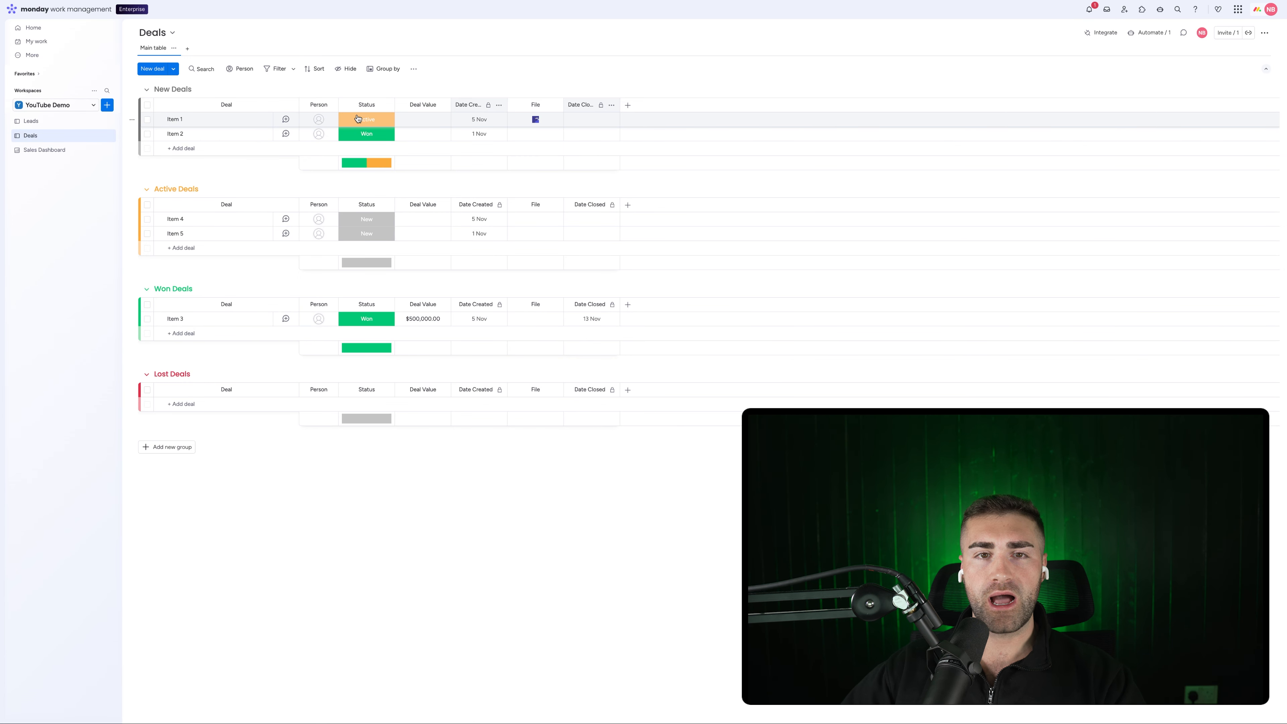
- Give Item 1 in New Deals a Deal Value of 450,000 and change its status to Won
left_click(448, 120)
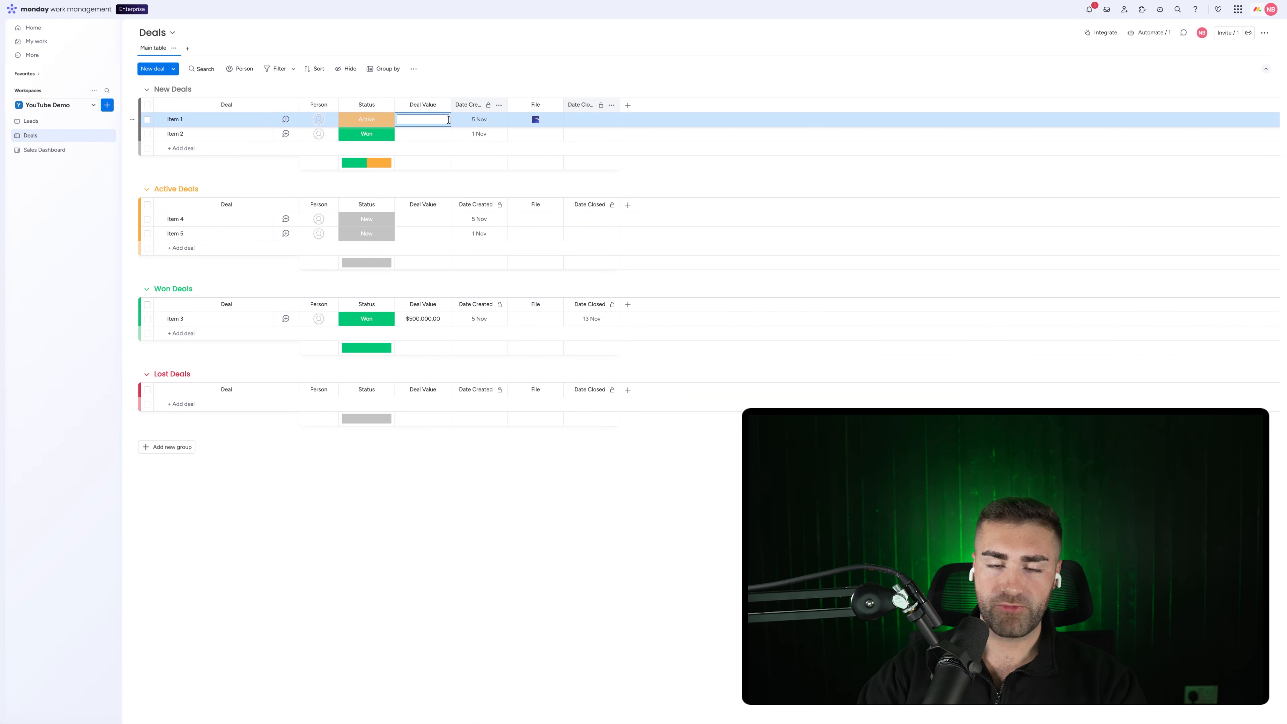
type("450,000")
key("Return")
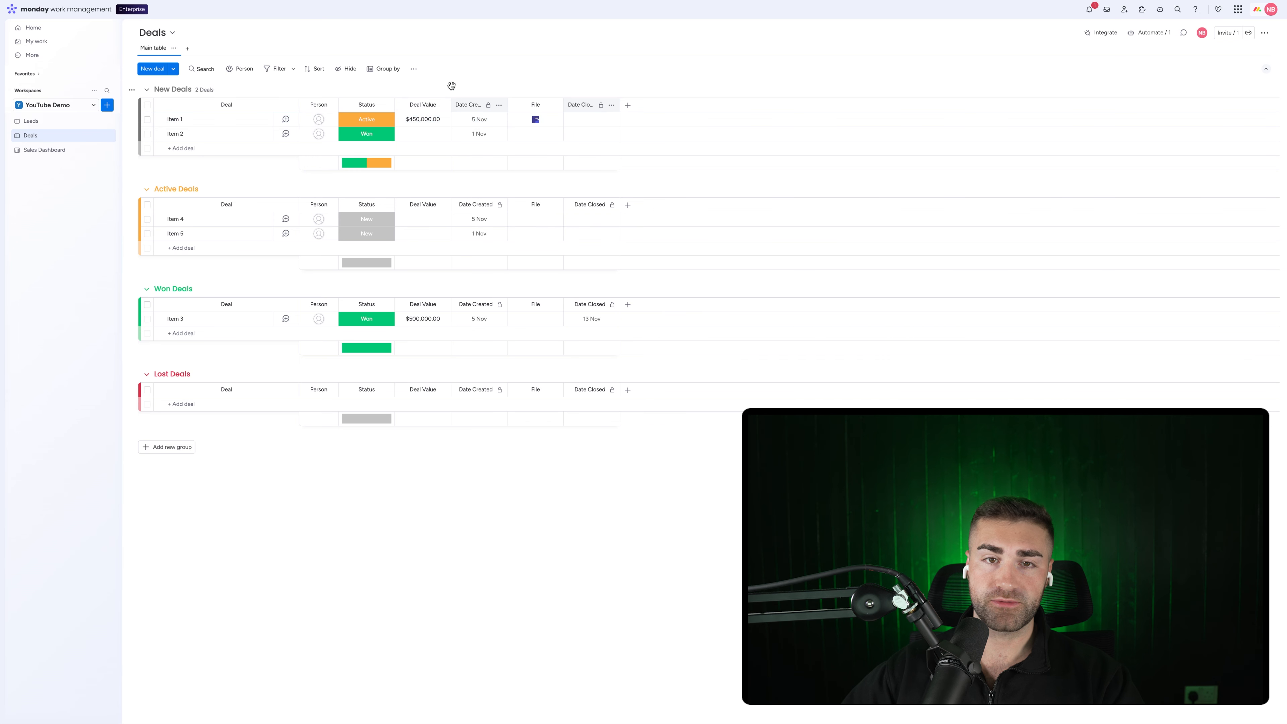
left_click(380, 120)
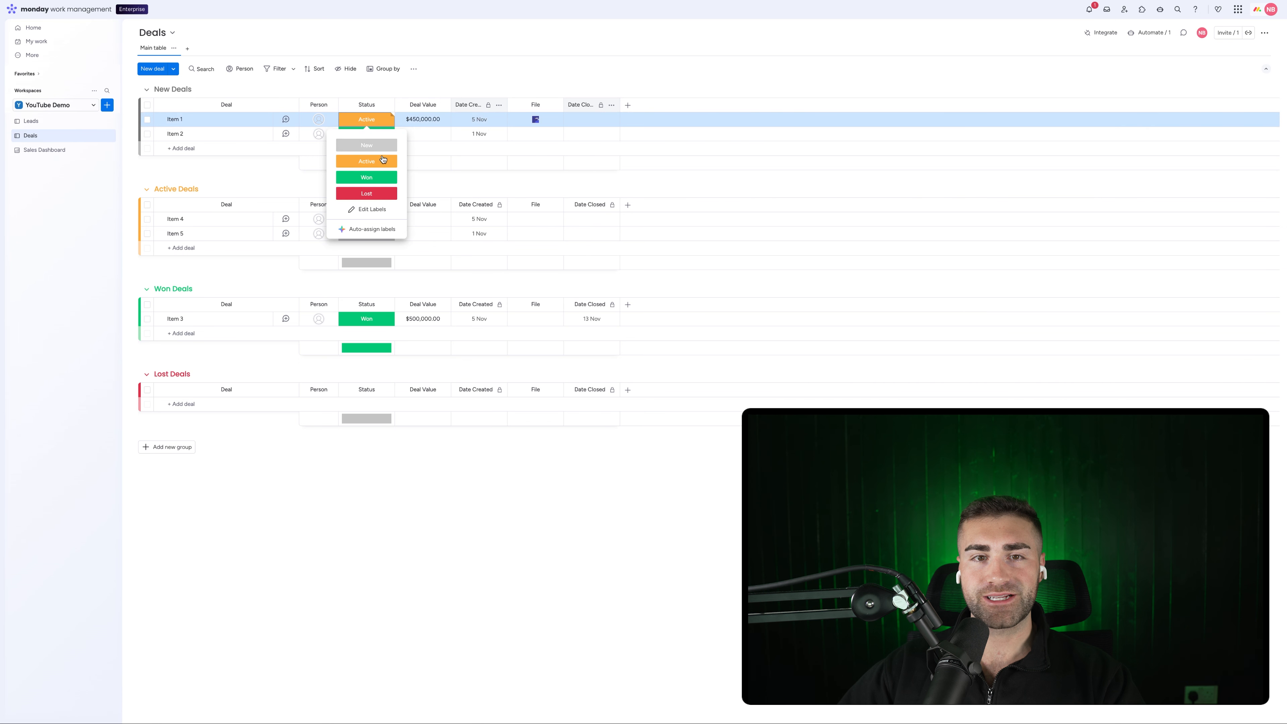
left_click(367, 178)
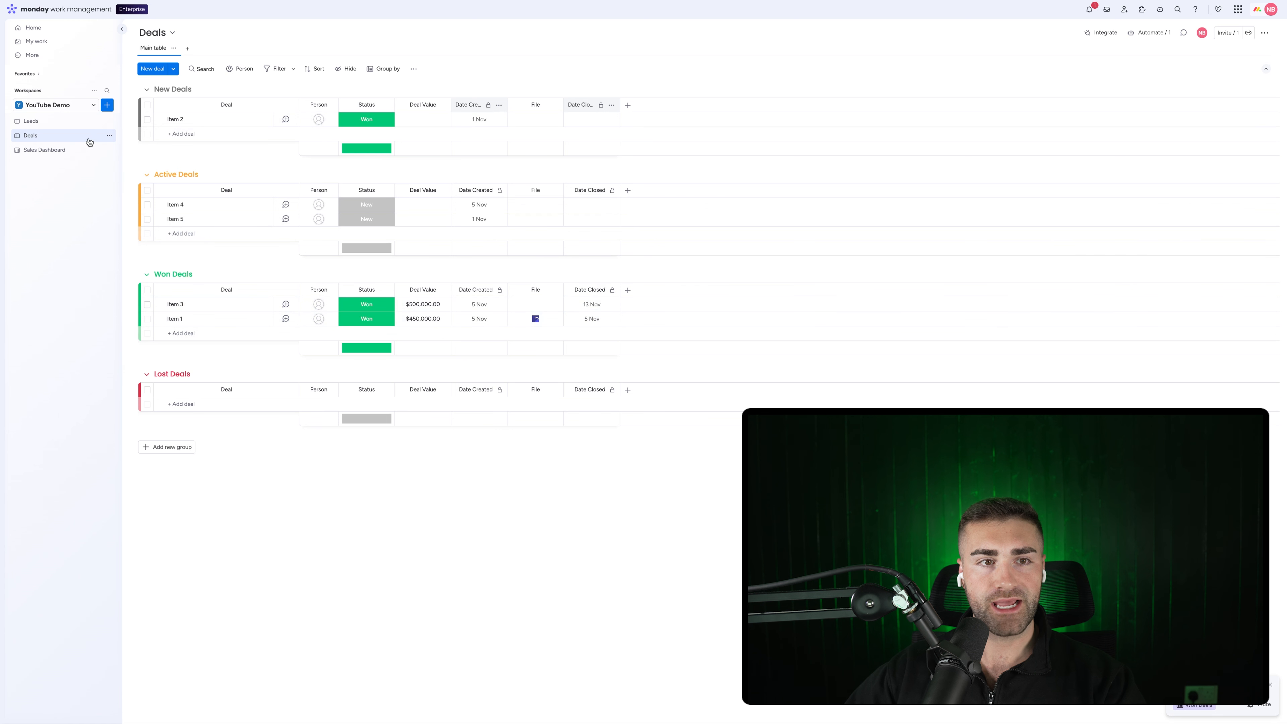
- Open the Sales Dashboard and check which columns the Revenue Per Month chart offers for its X-axis
left_click(53, 153)
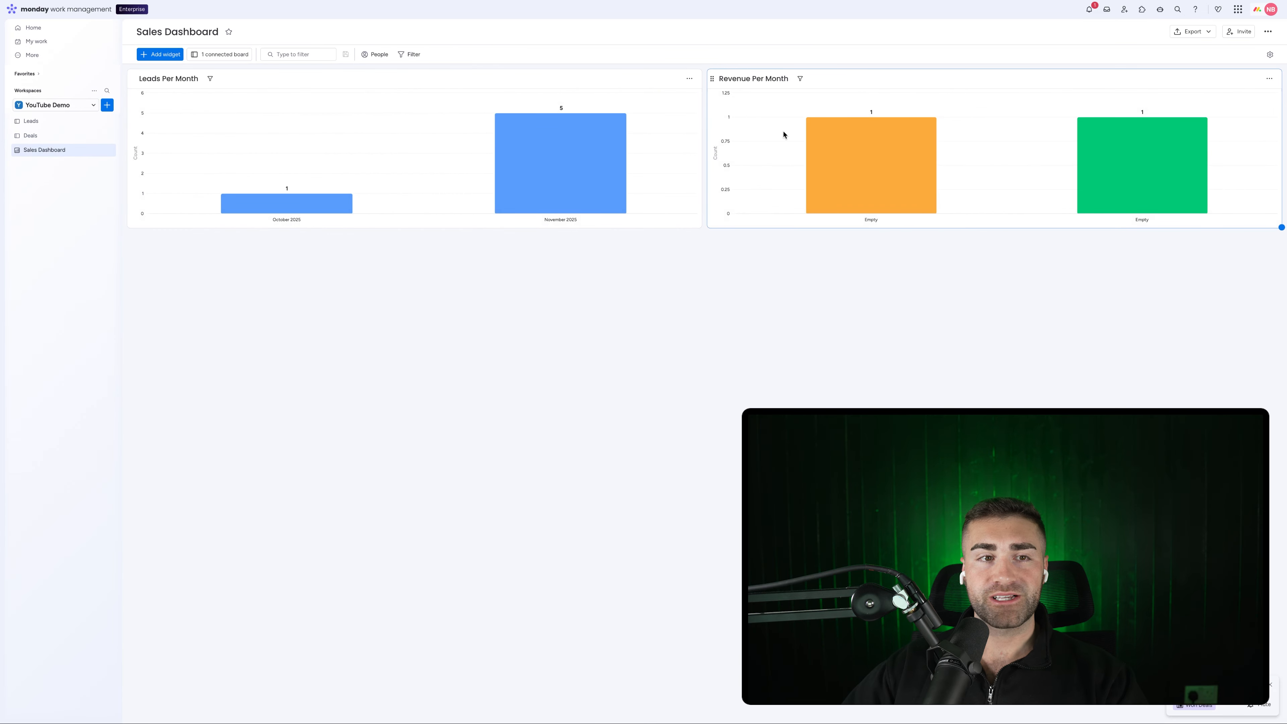
left_click(1270, 79)
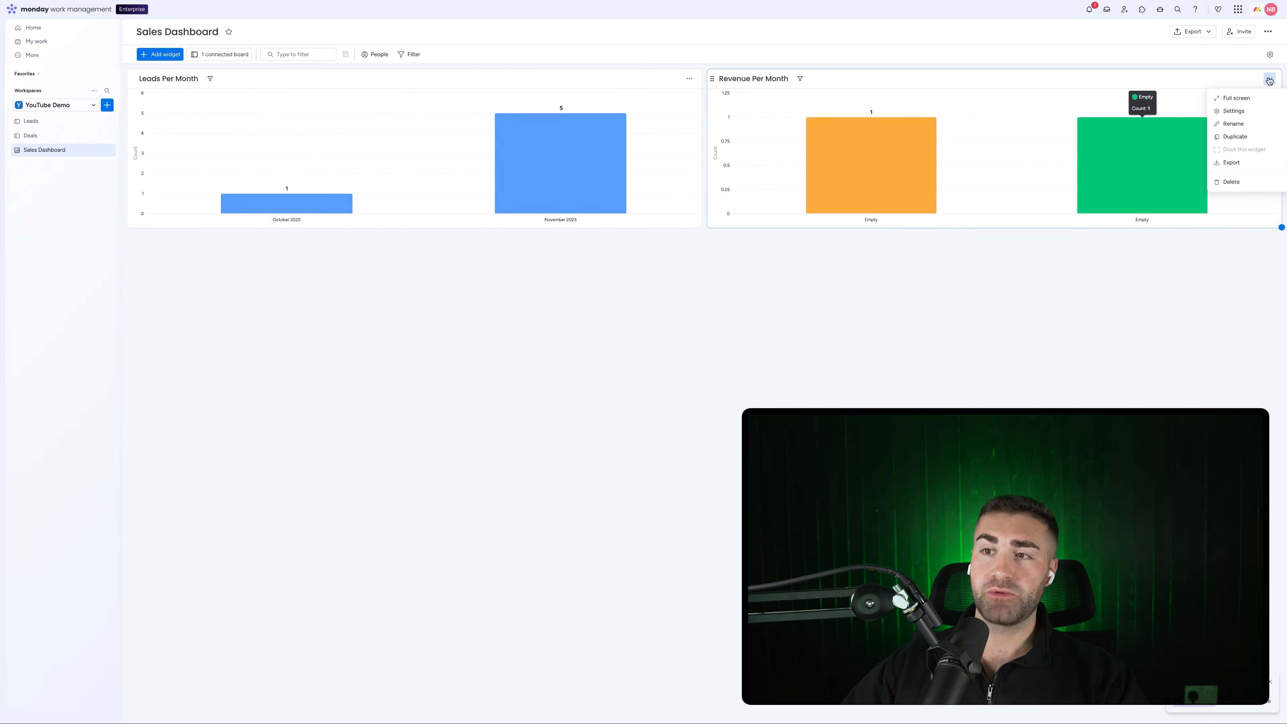
left_click(1233, 110)
left_click(1194, 109)
left_click(1211, 161)
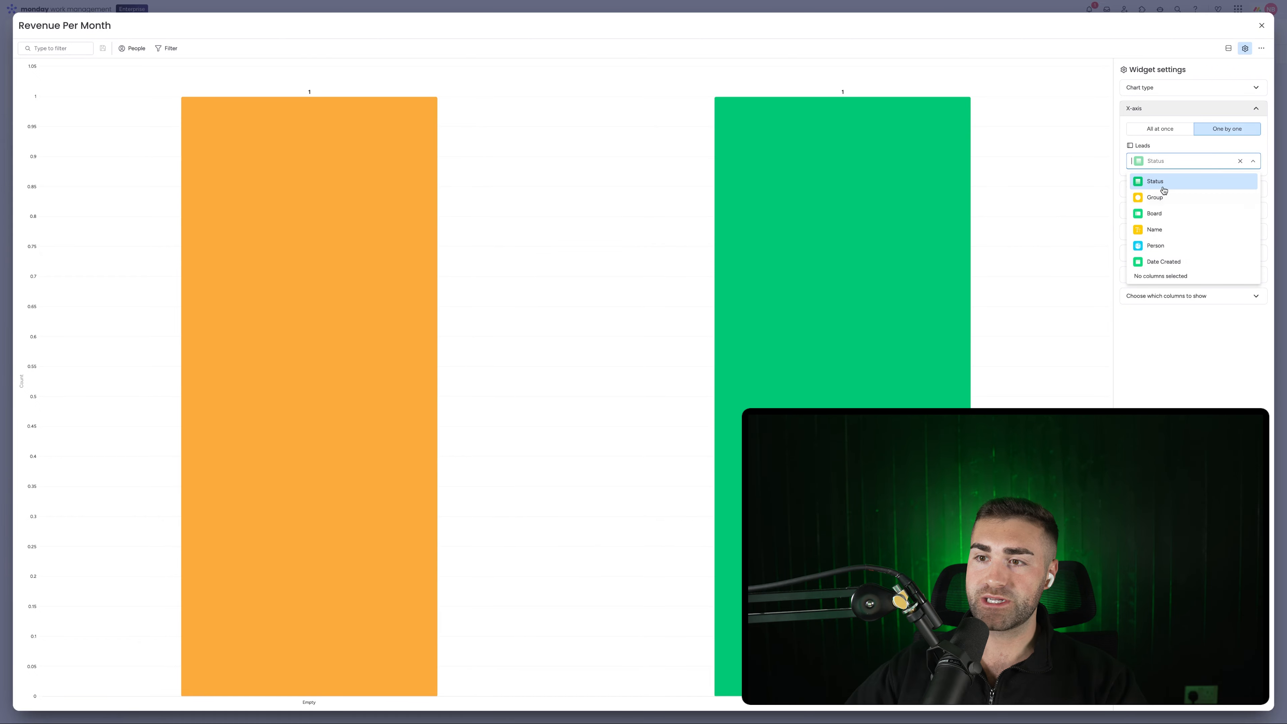
left_click(1260, 26)
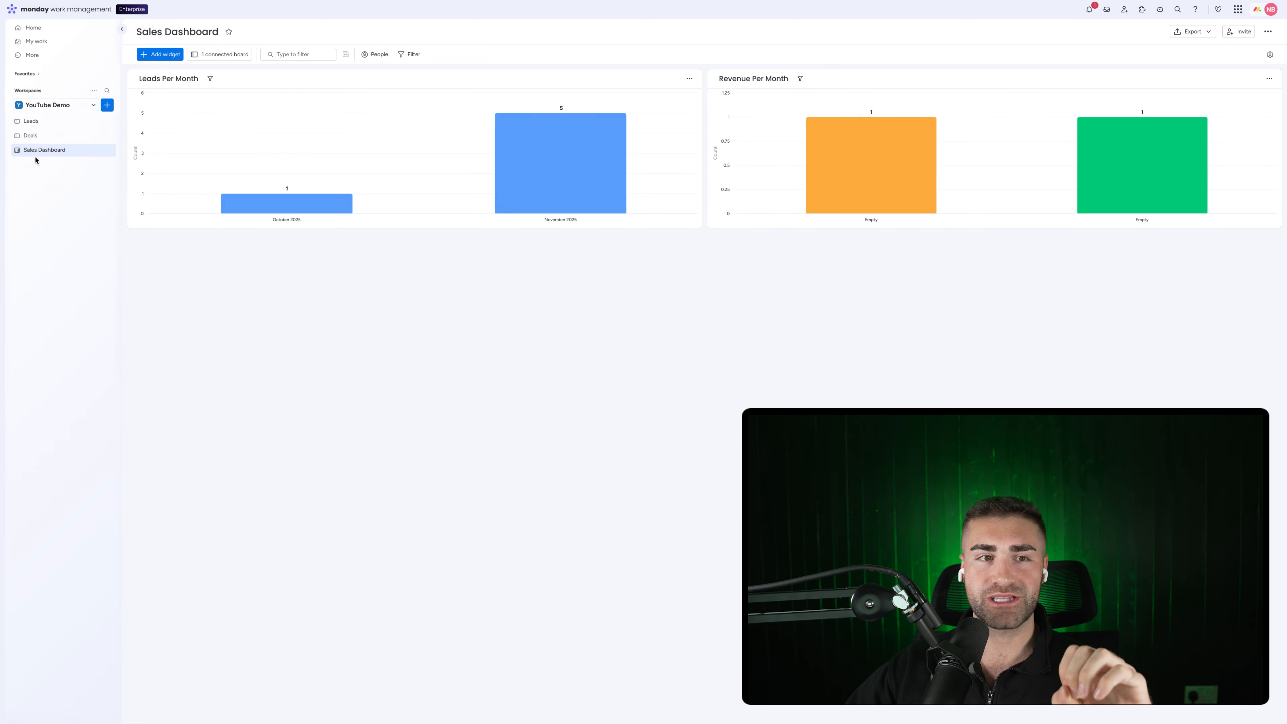
- Connect the Deals board to the Sales Dashboard without adding it to all existing widgets
left_click(215, 58)
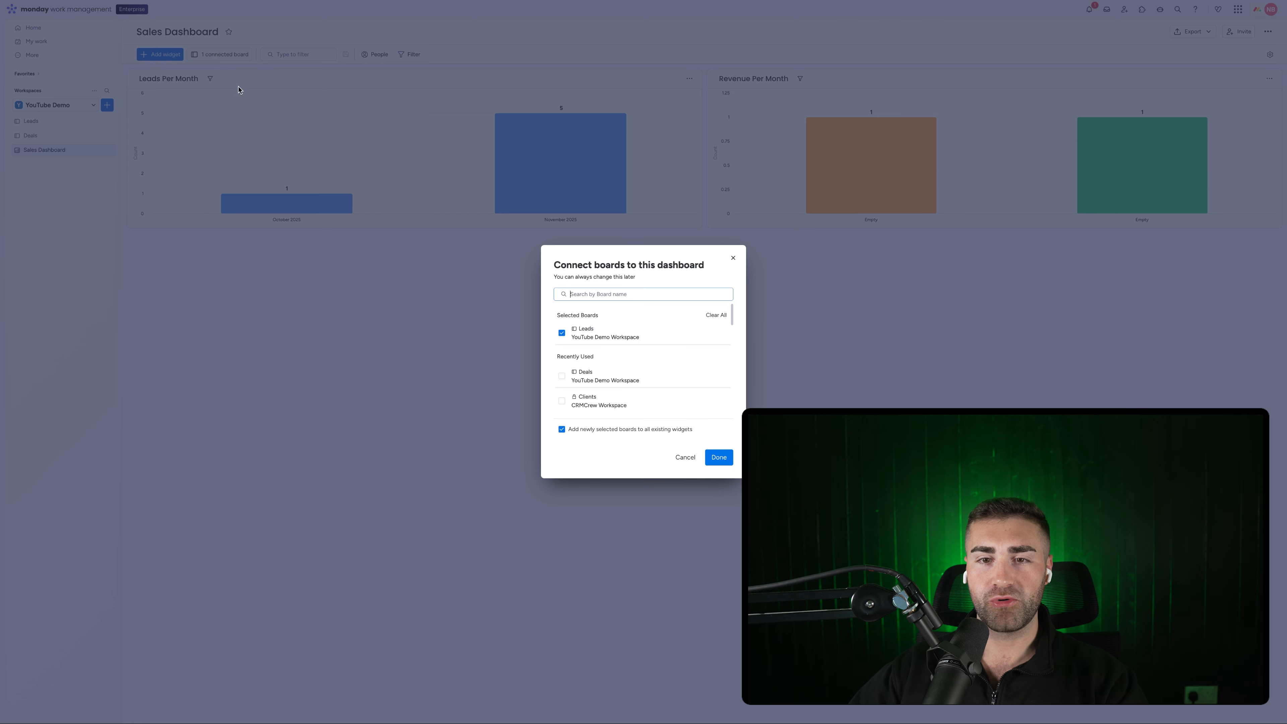
left_click(612, 385)
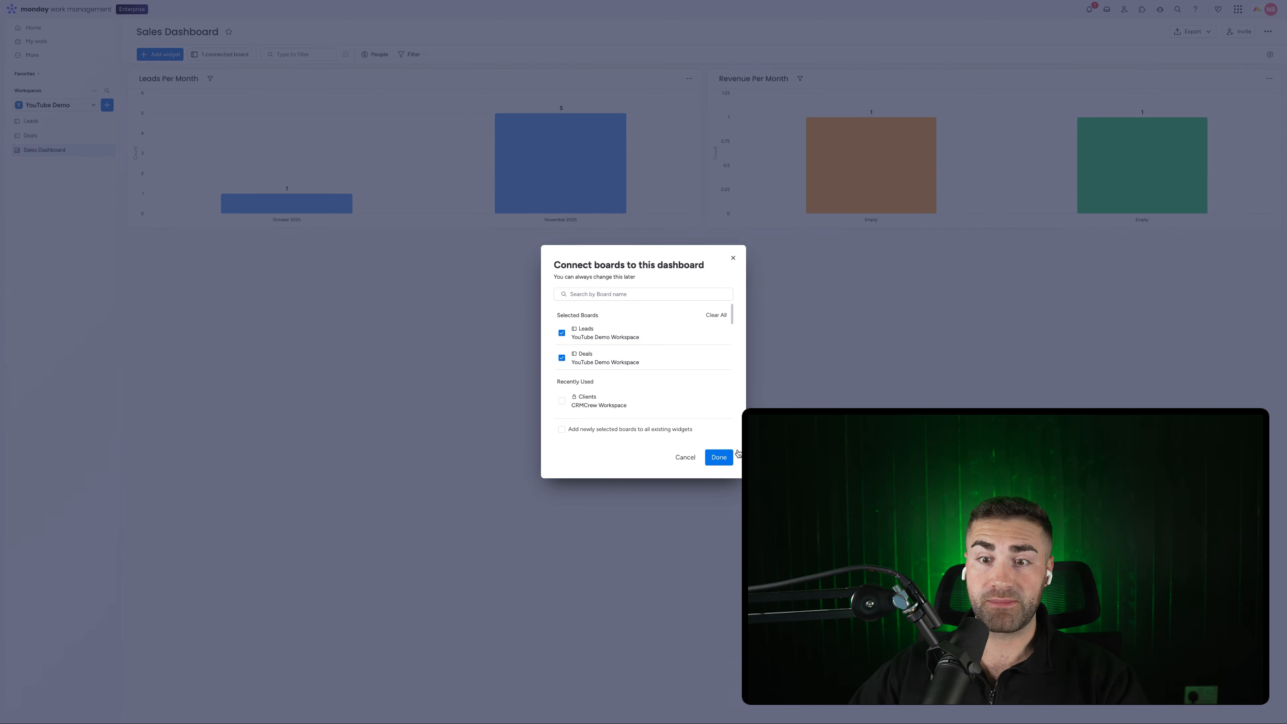
left_click(721, 458)
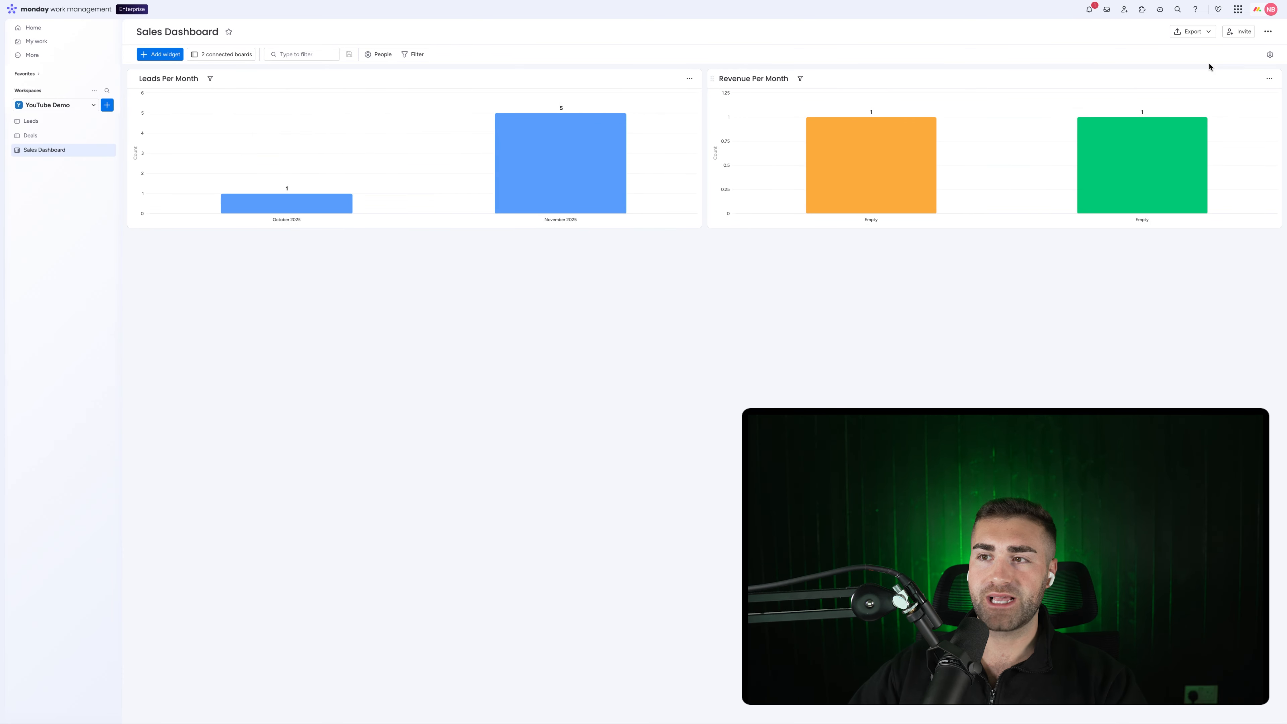
- Make the Revenue Per Month chart use the Deals board instead of Leads
left_click(1270, 78)
left_click(1233, 112)
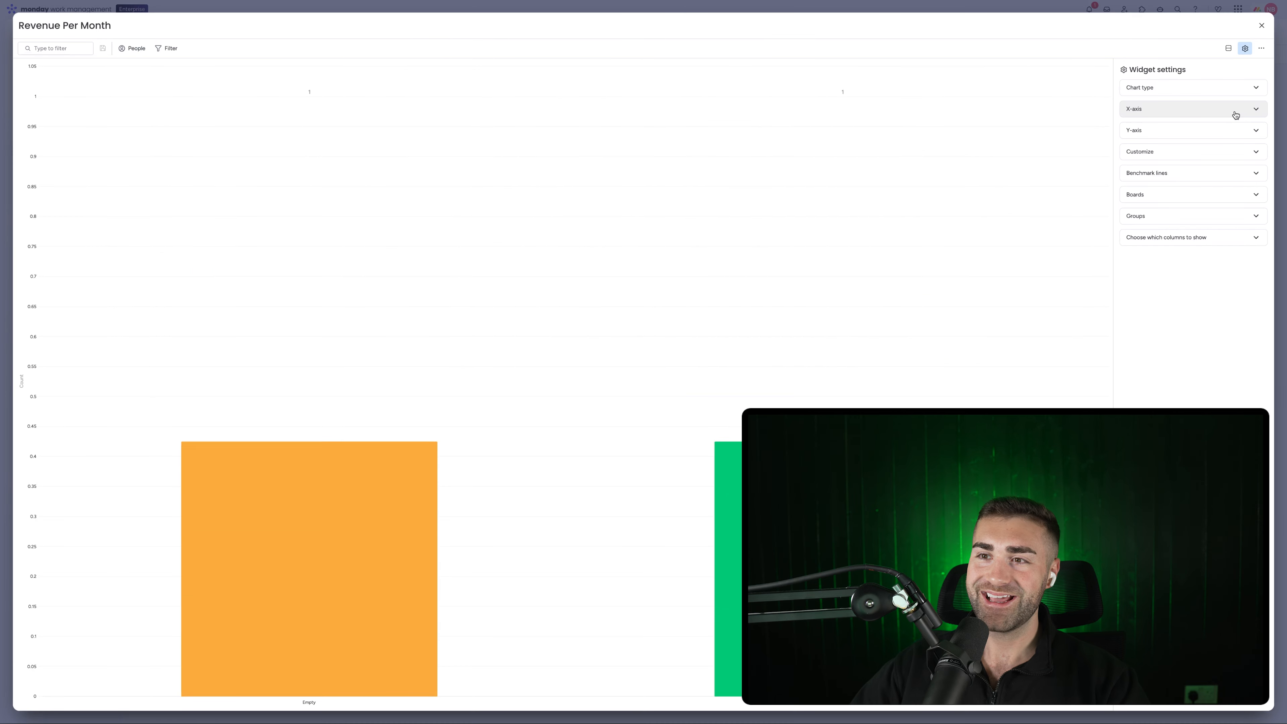
left_click(1221, 113)
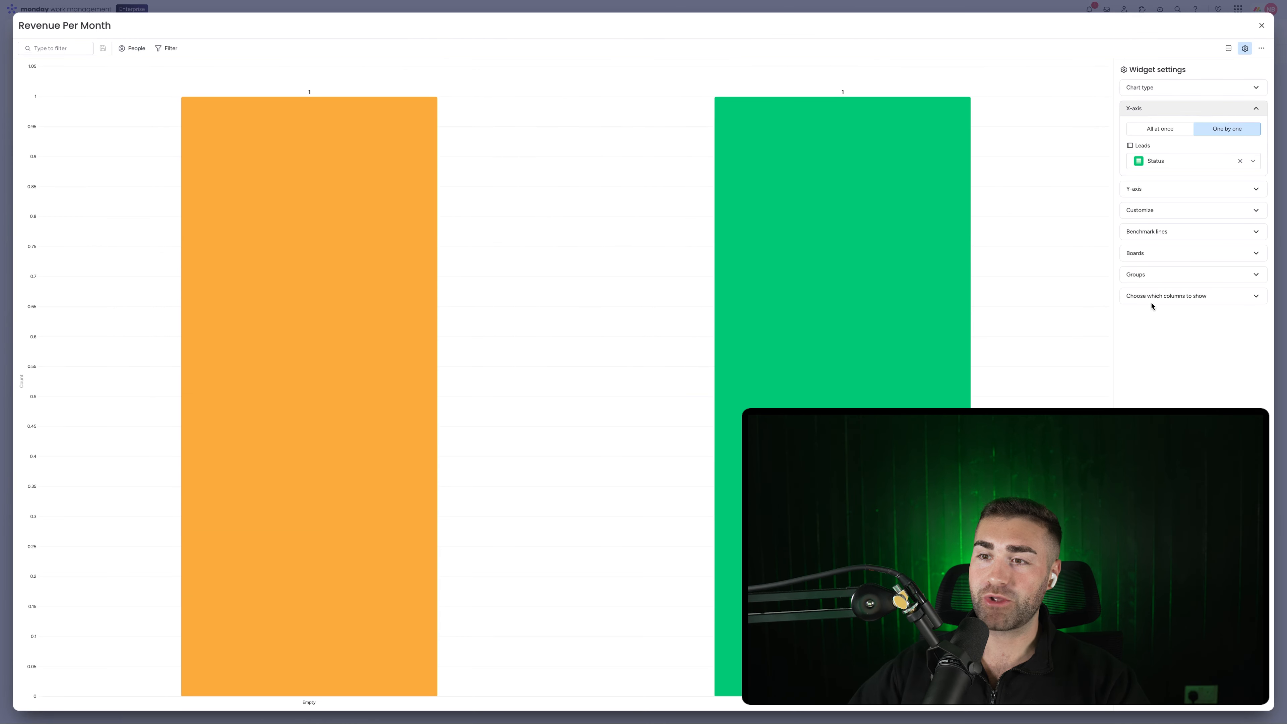
left_click(1144, 256)
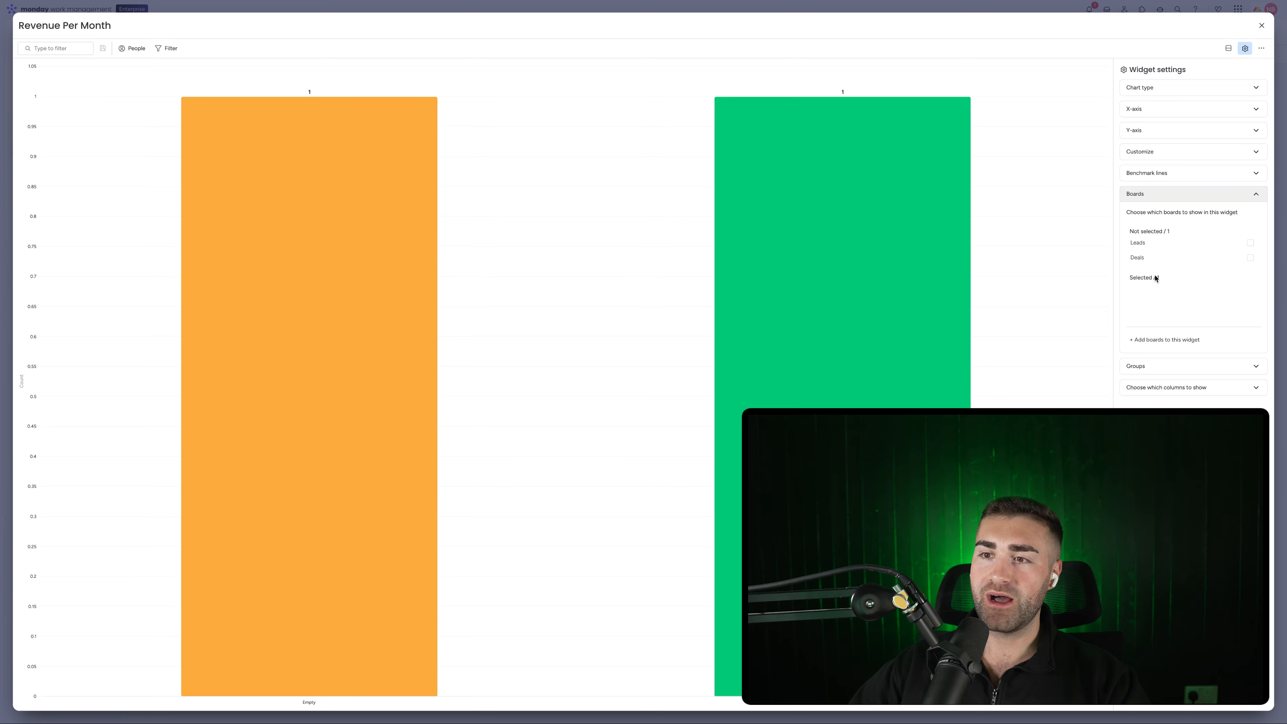
left_click(1147, 257)
- Set the Revenue Per Month chart's X-axis to the Deals board's Date Closed column
left_click(1166, 108)
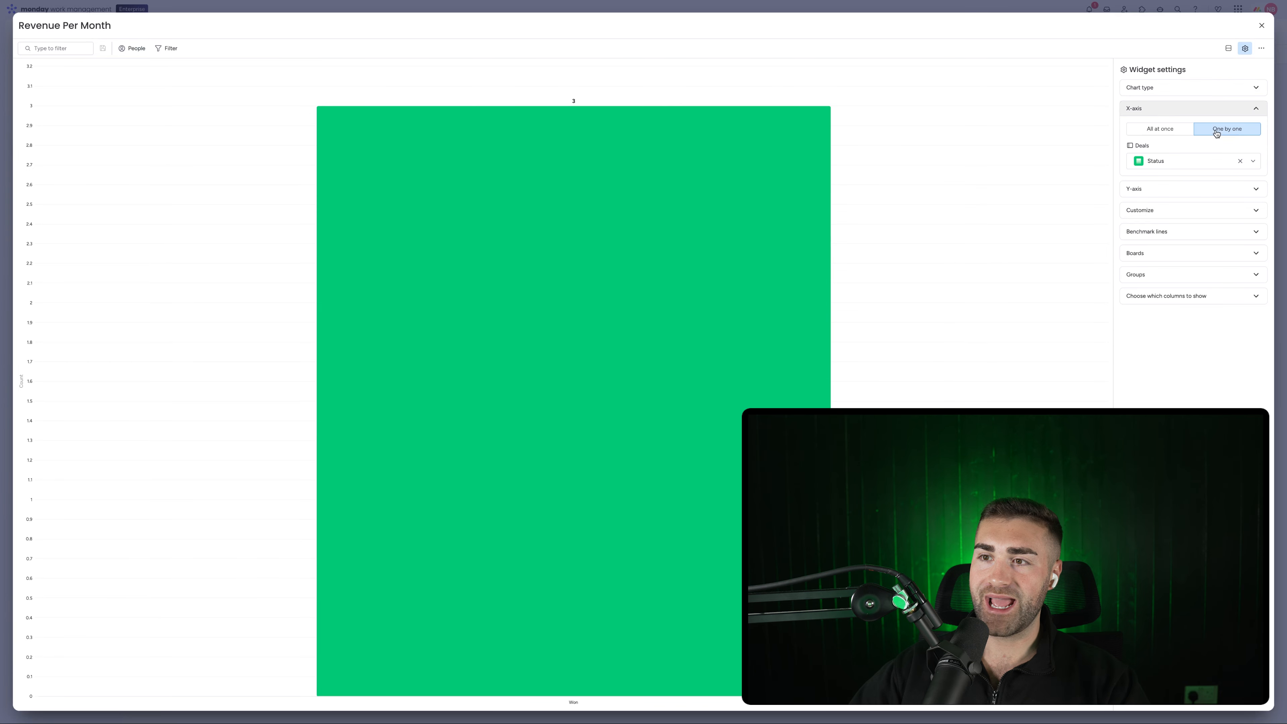
left_click(1204, 161)
scroll(1187, 253, "down", 2)
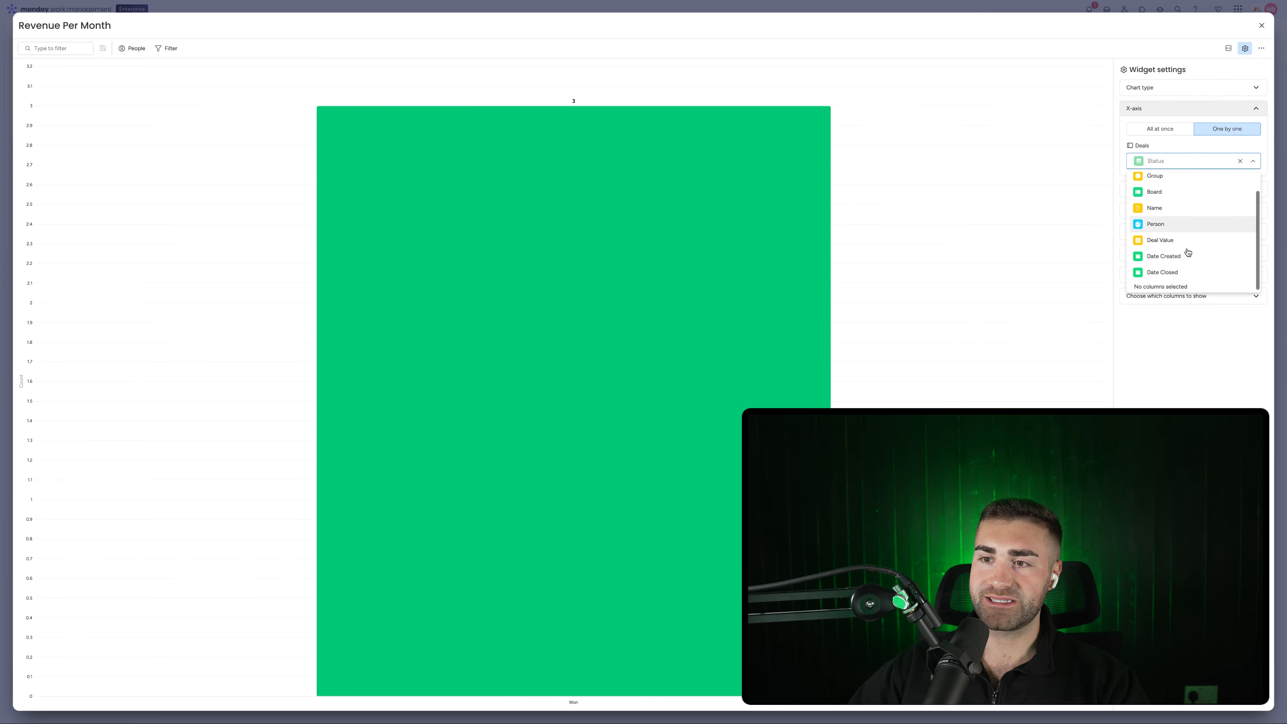
left_click(1169, 270)
left_click(1165, 267)
- Choose Y-axis columns one by one and plot the Deal Value instead of the item count
left_click(1220, 165)
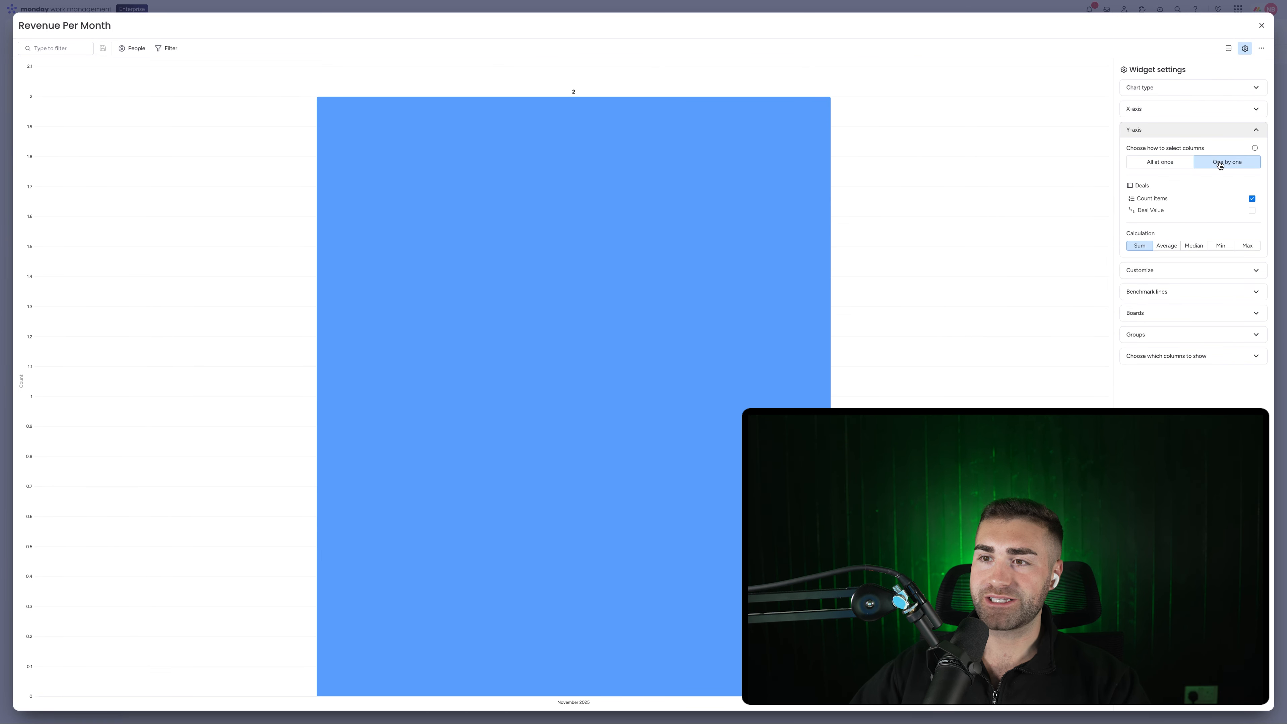
left_click(1210, 197)
left_click(1198, 212)
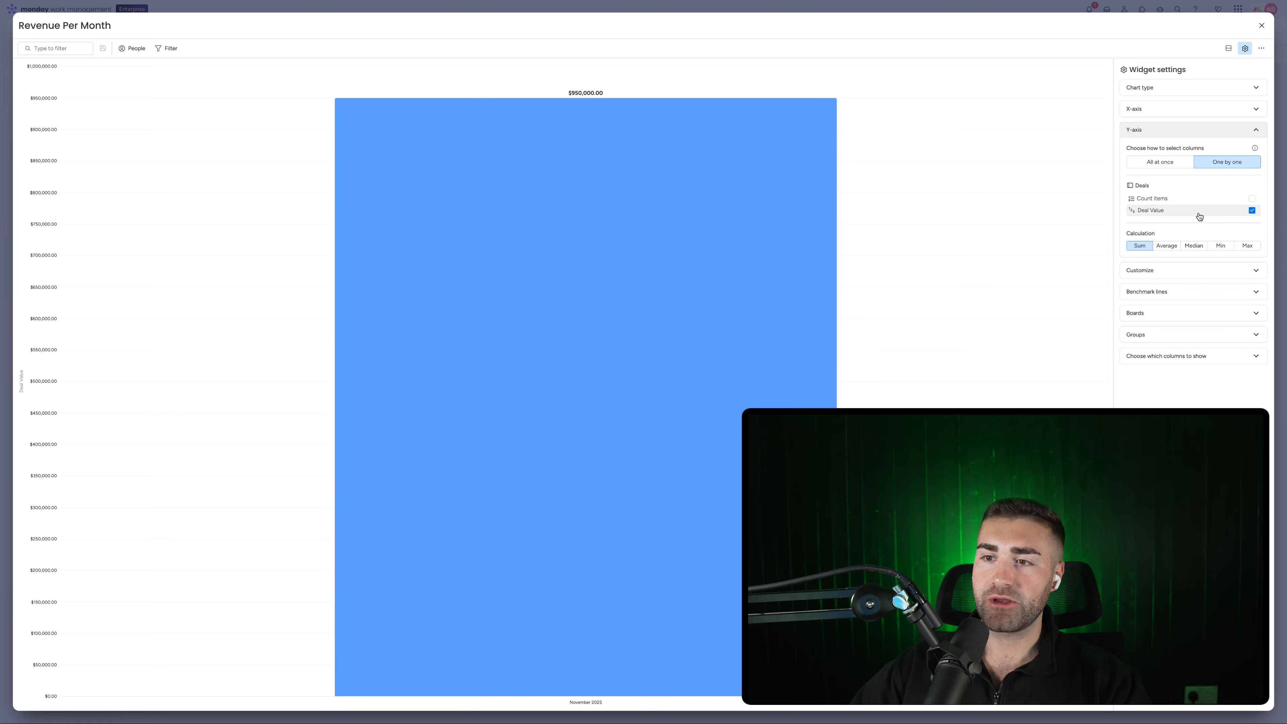
- Limit the Revenue Per Month chart to the Won Deals group and return to the dashboard
left_click(1180, 338)
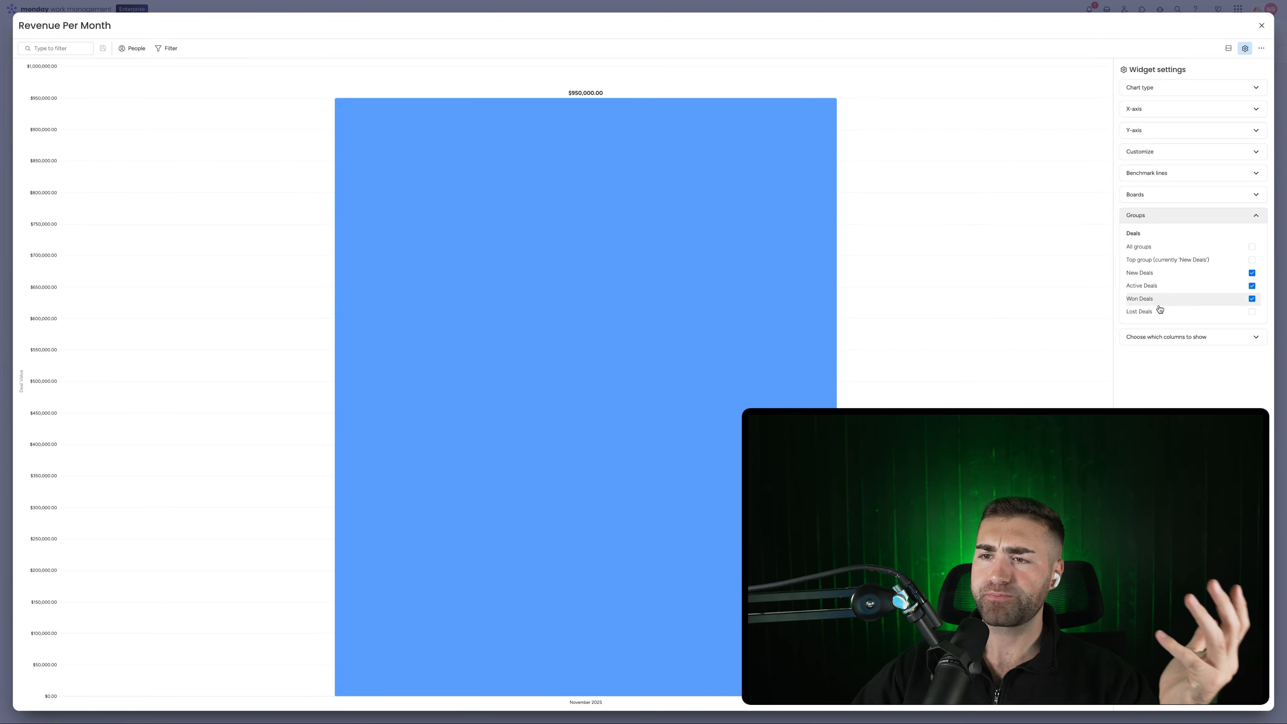
left_click(1154, 285)
left_click(1156, 275)
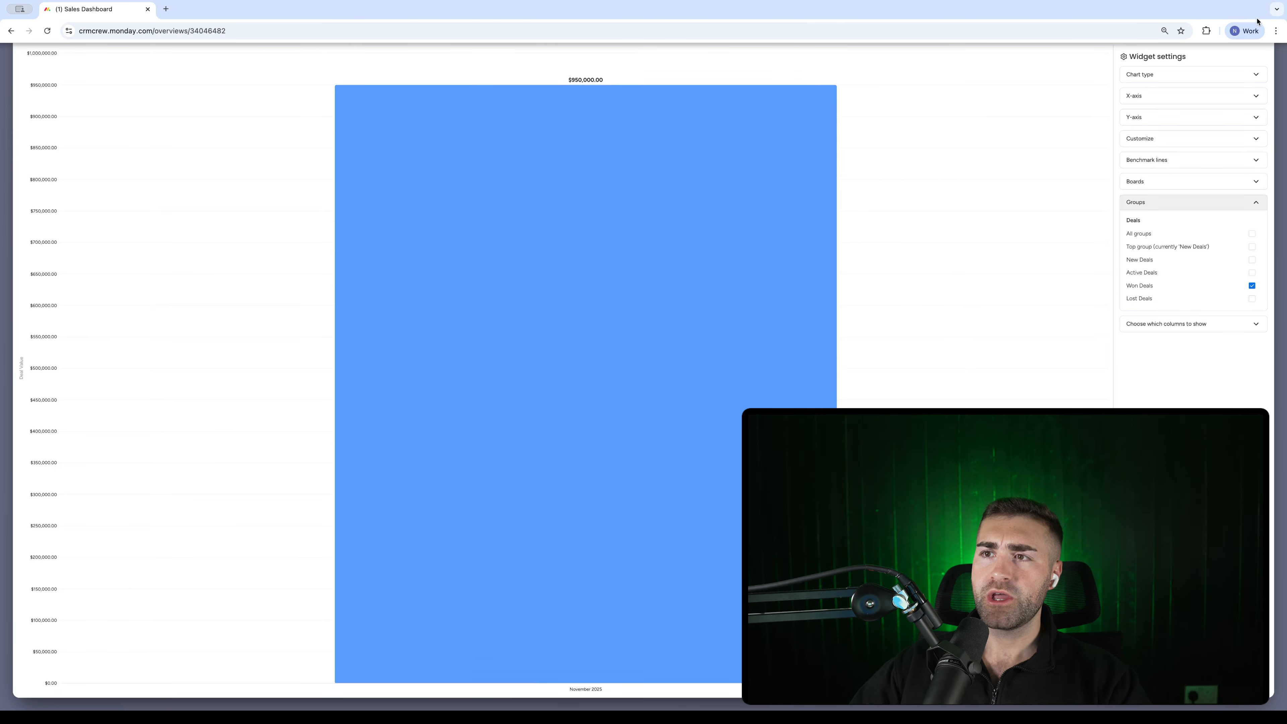
left_click(1262, 25)
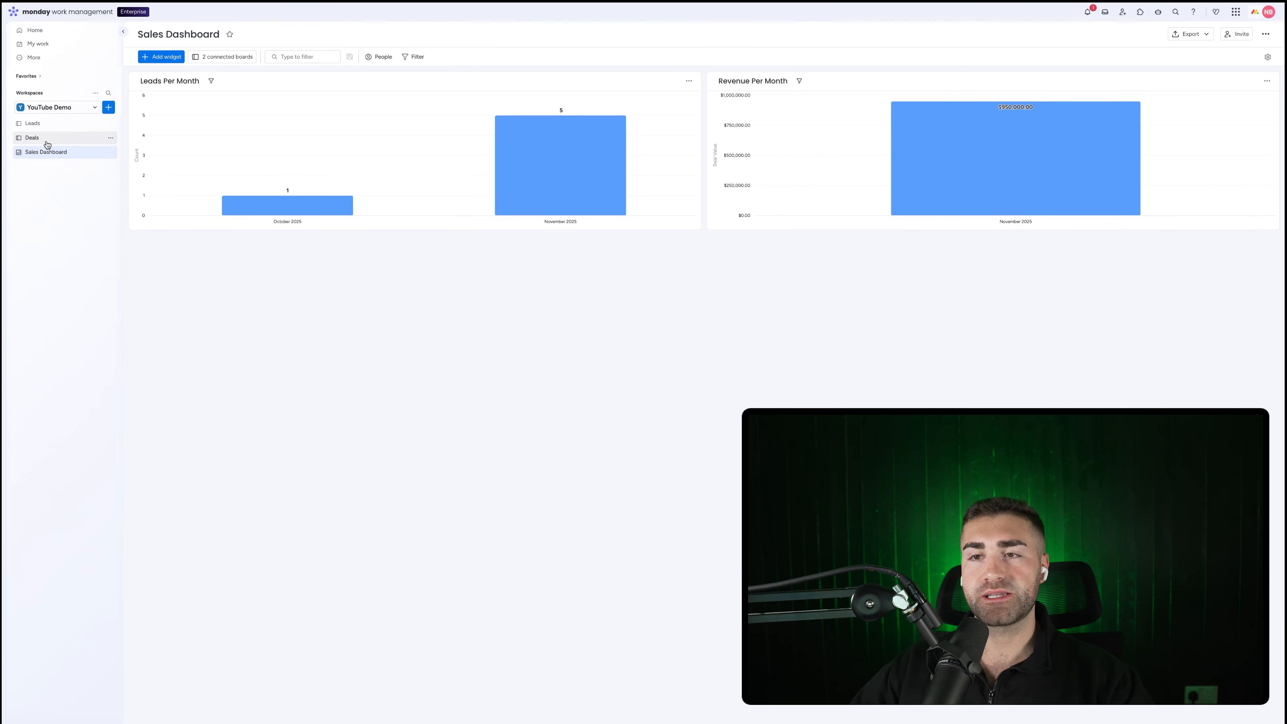
mouse_move(1129, 126)
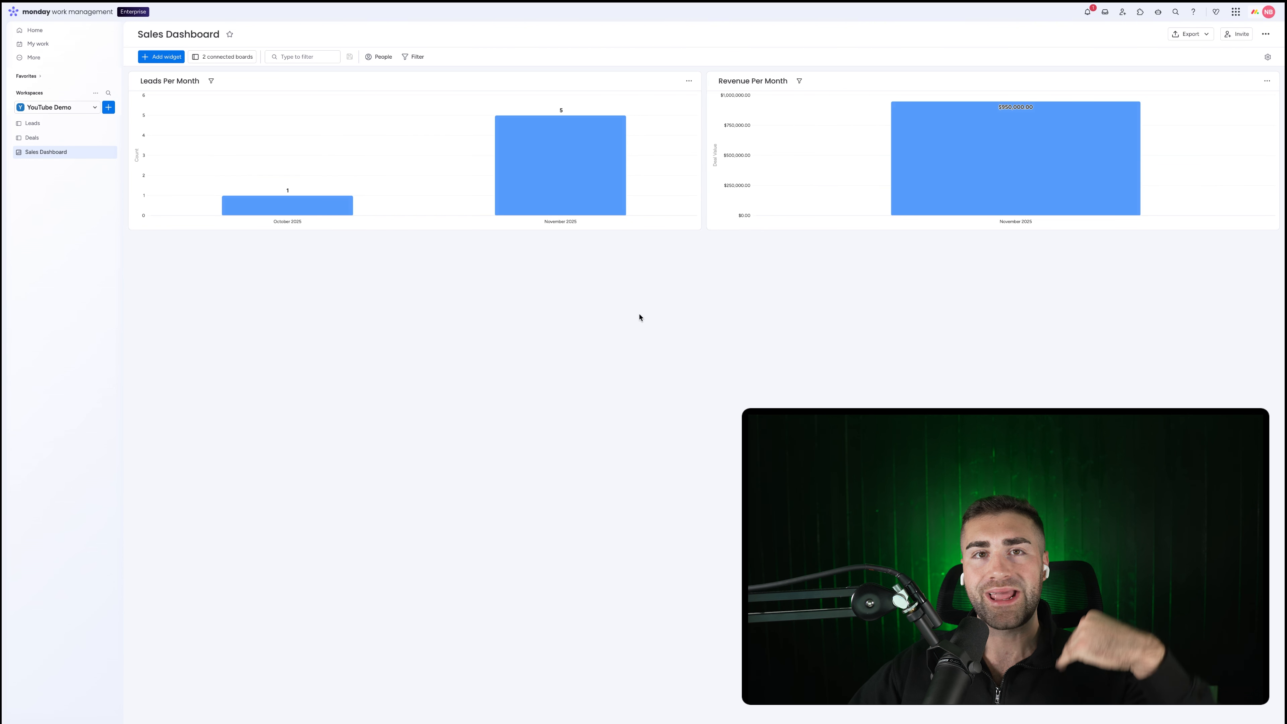
- Open the Deals board and reorder its columns so Date Created sits directly before Date Closed
left_click(66, 139)
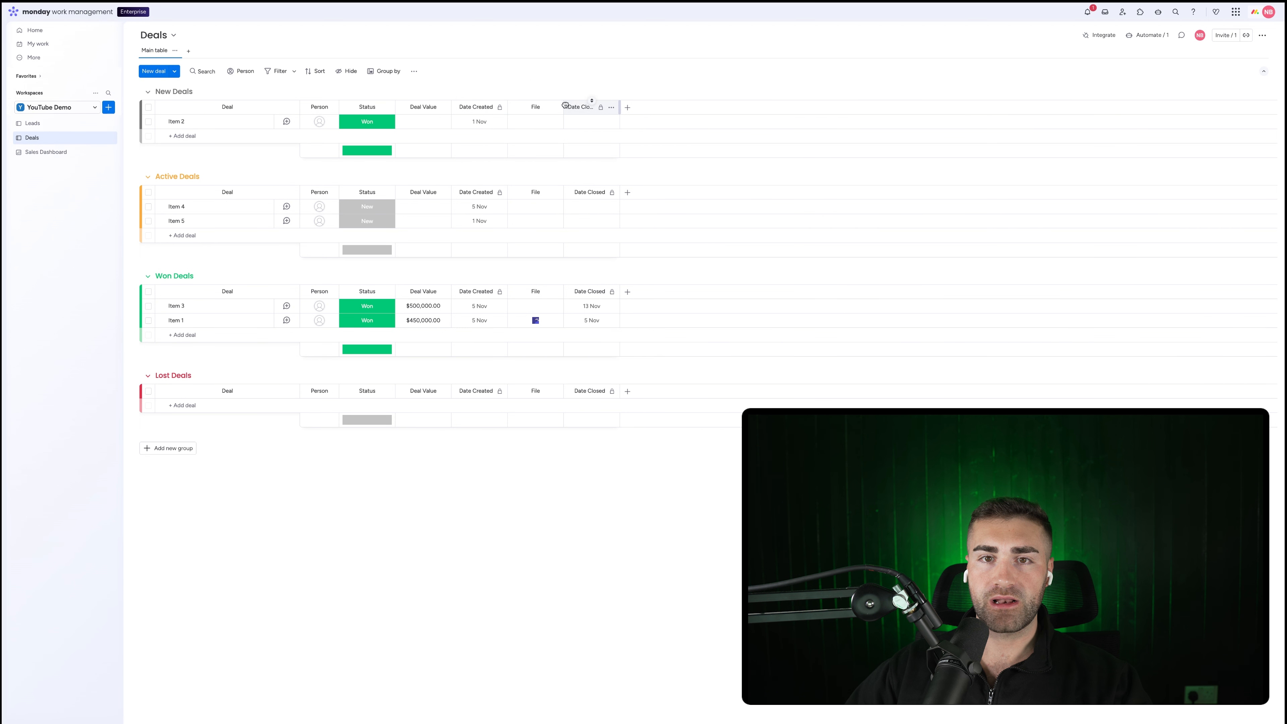
left_click_drag(566, 105, 479, 107)
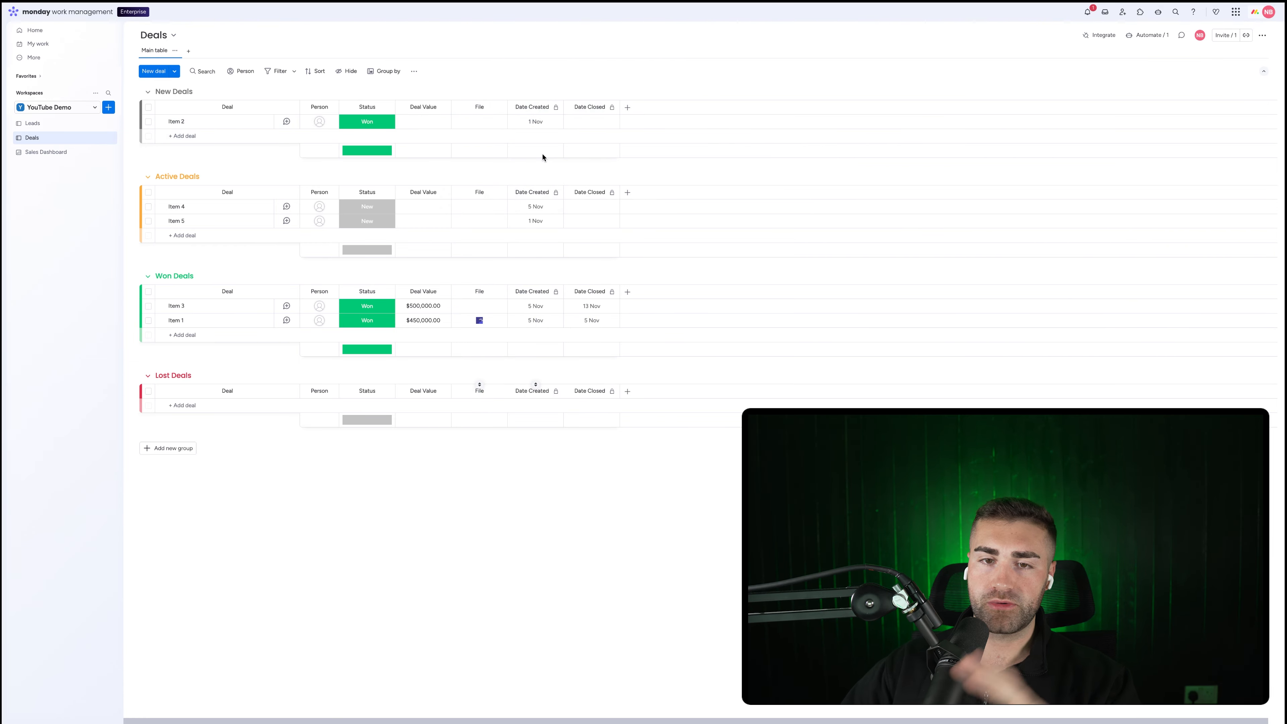
- Create a Deals board automation that sets Date Created to today when an item is created, and return to the board
left_click(1148, 35)
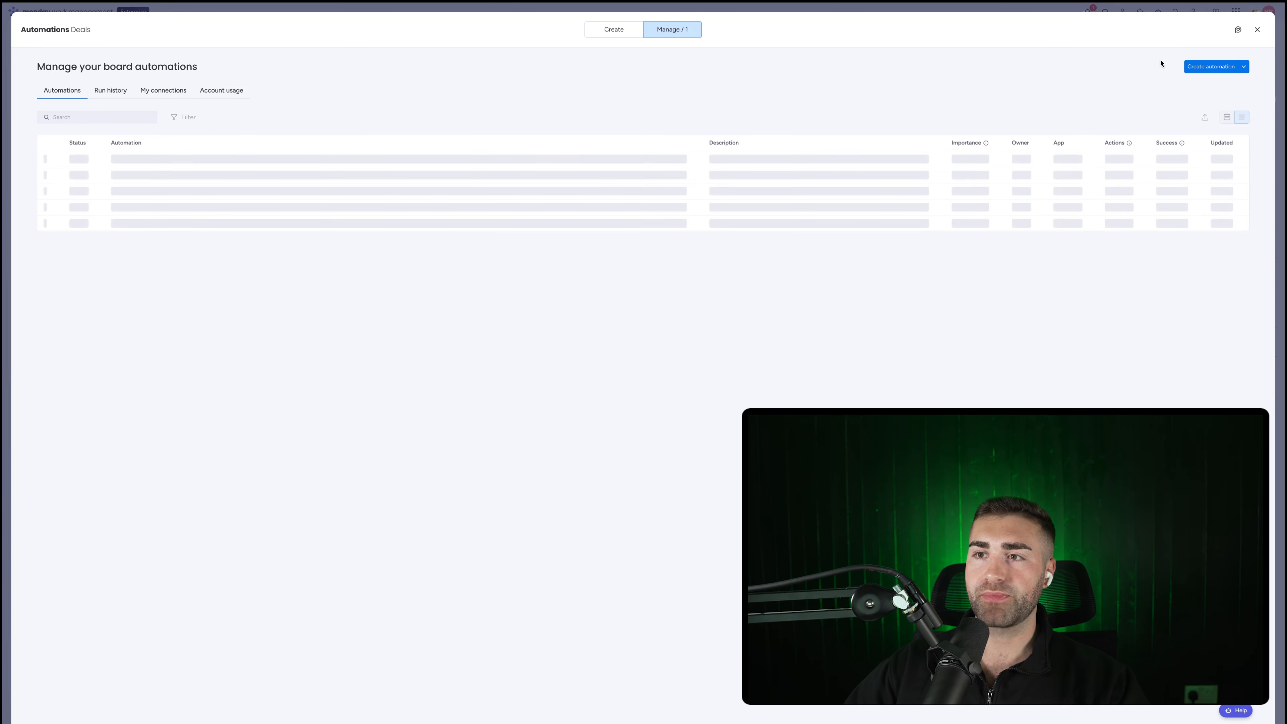
left_click(1201, 67)
left_click(372, 91)
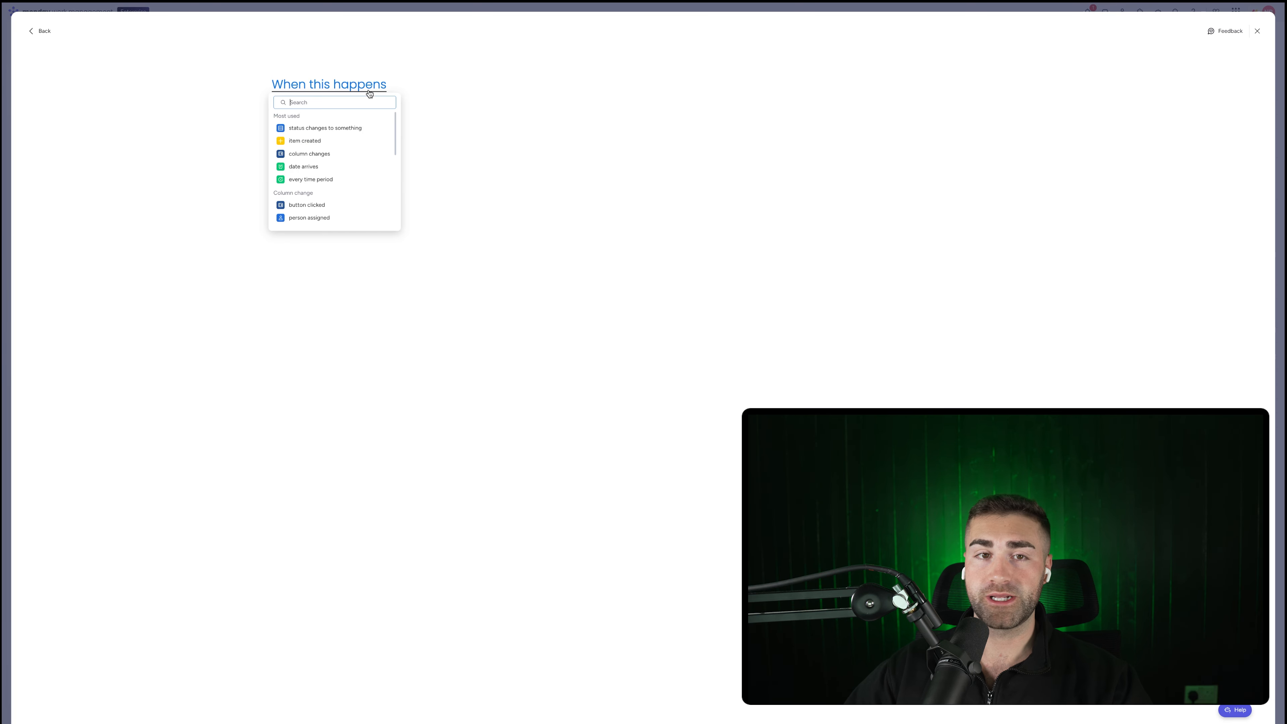
left_click(331, 146)
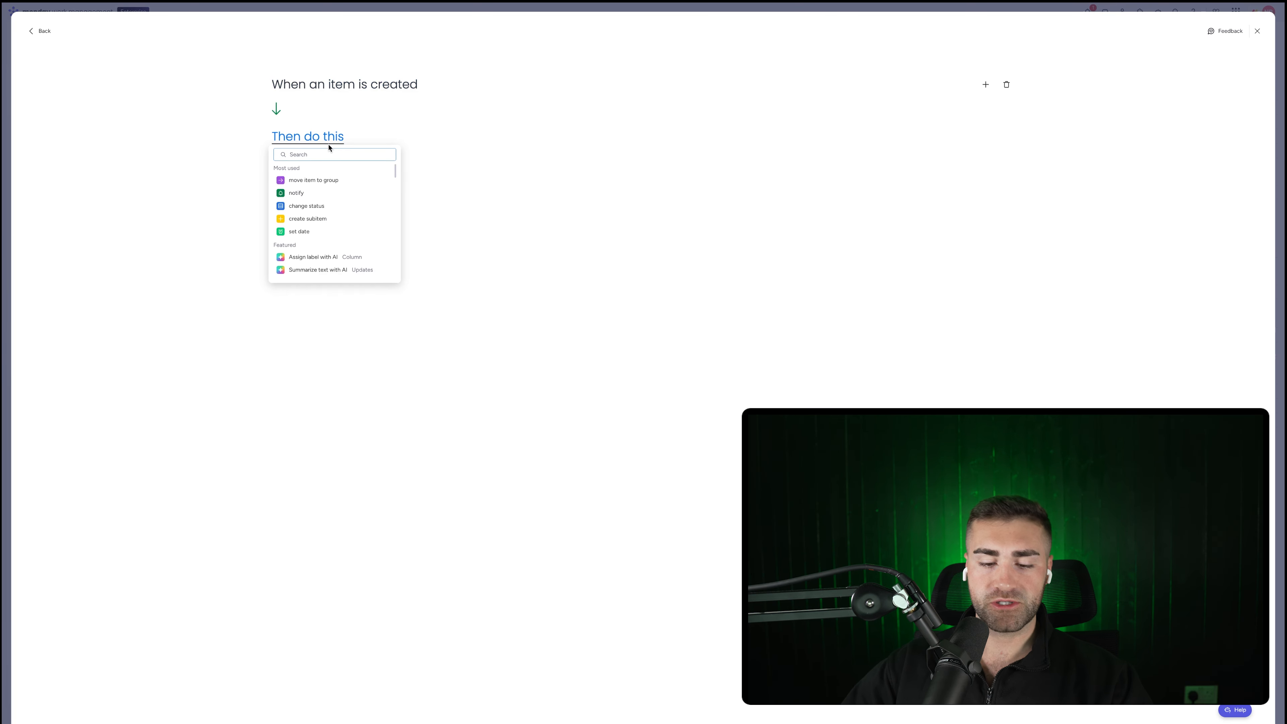
type("set date")
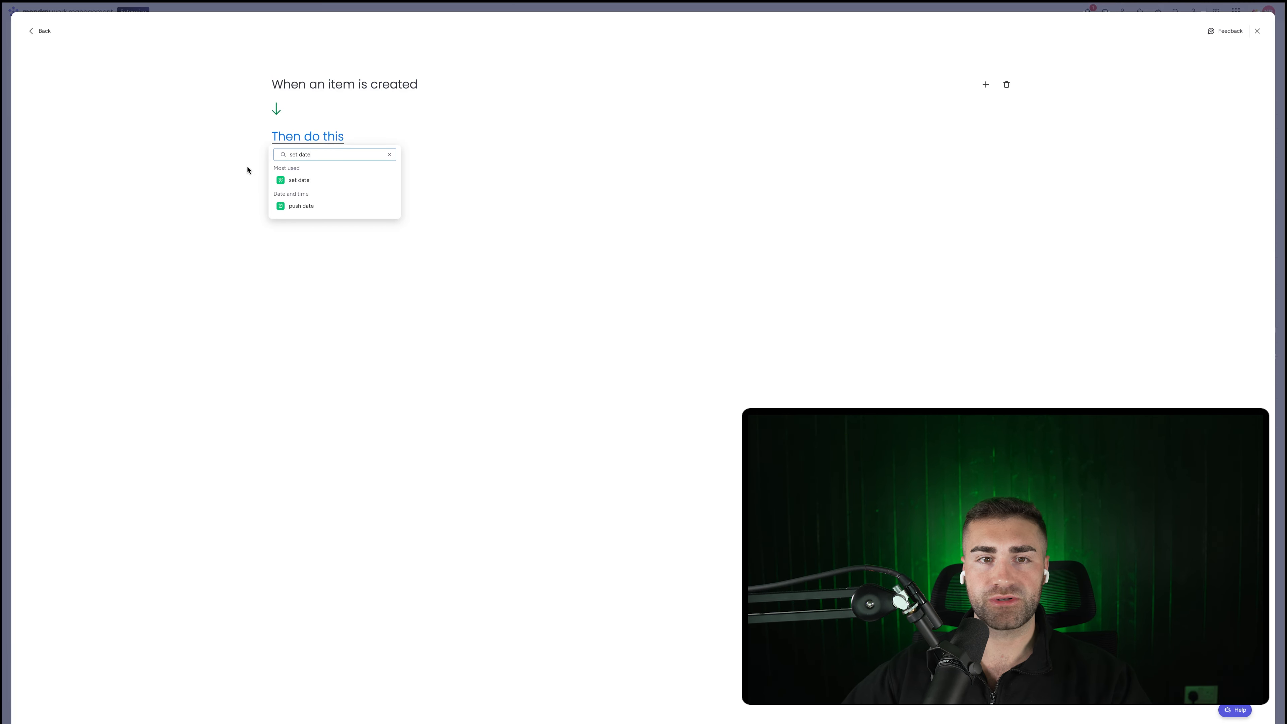
left_click(299, 180)
left_click(339, 136)
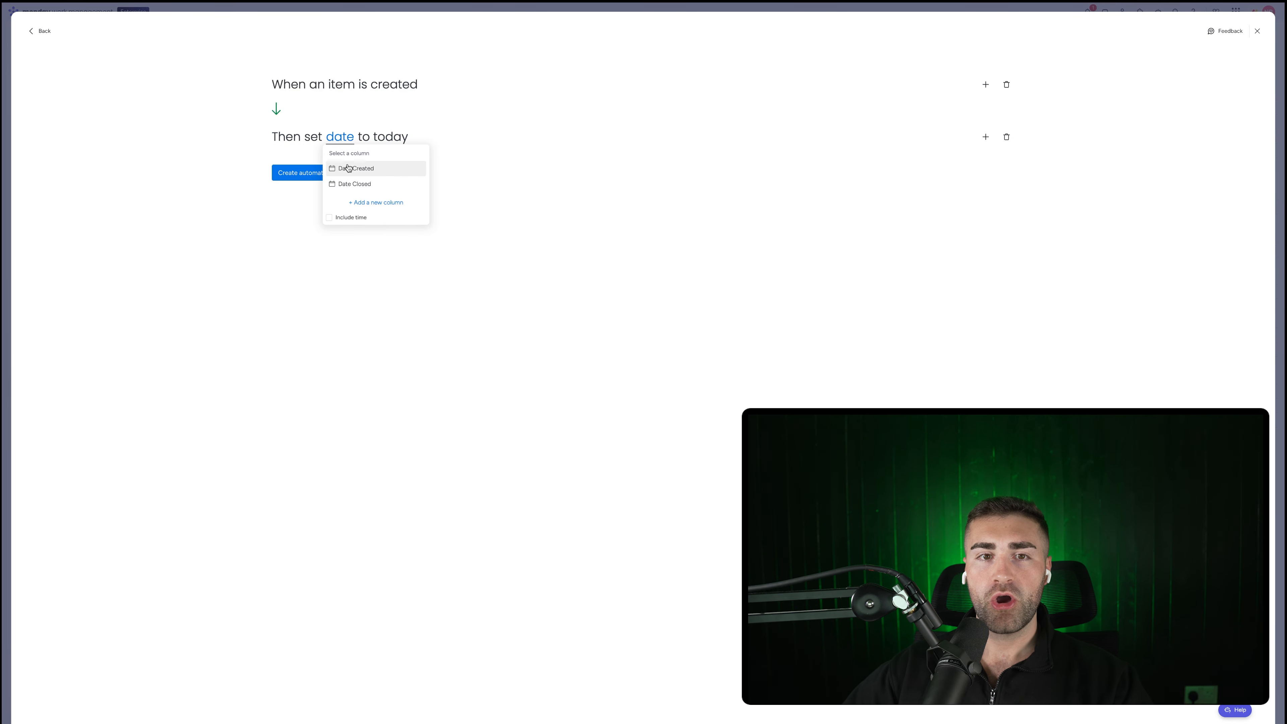
left_click(355, 168)
left_click(319, 173)
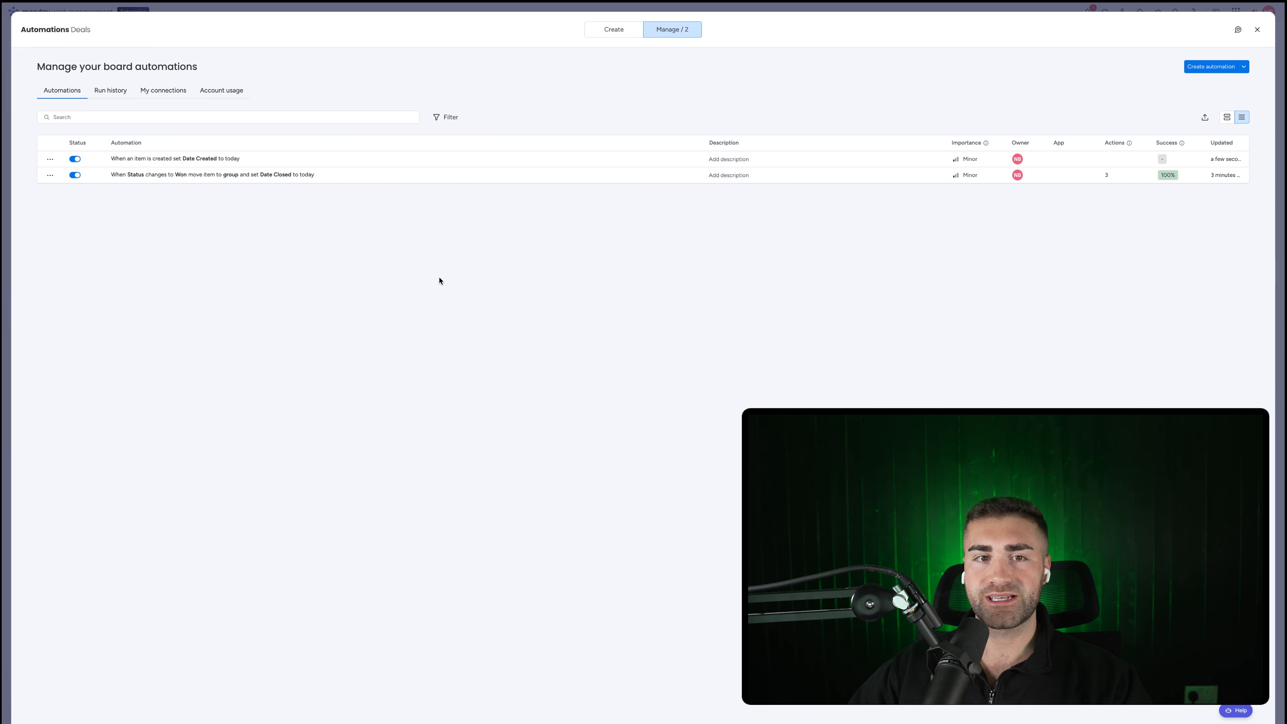
key("Escape")
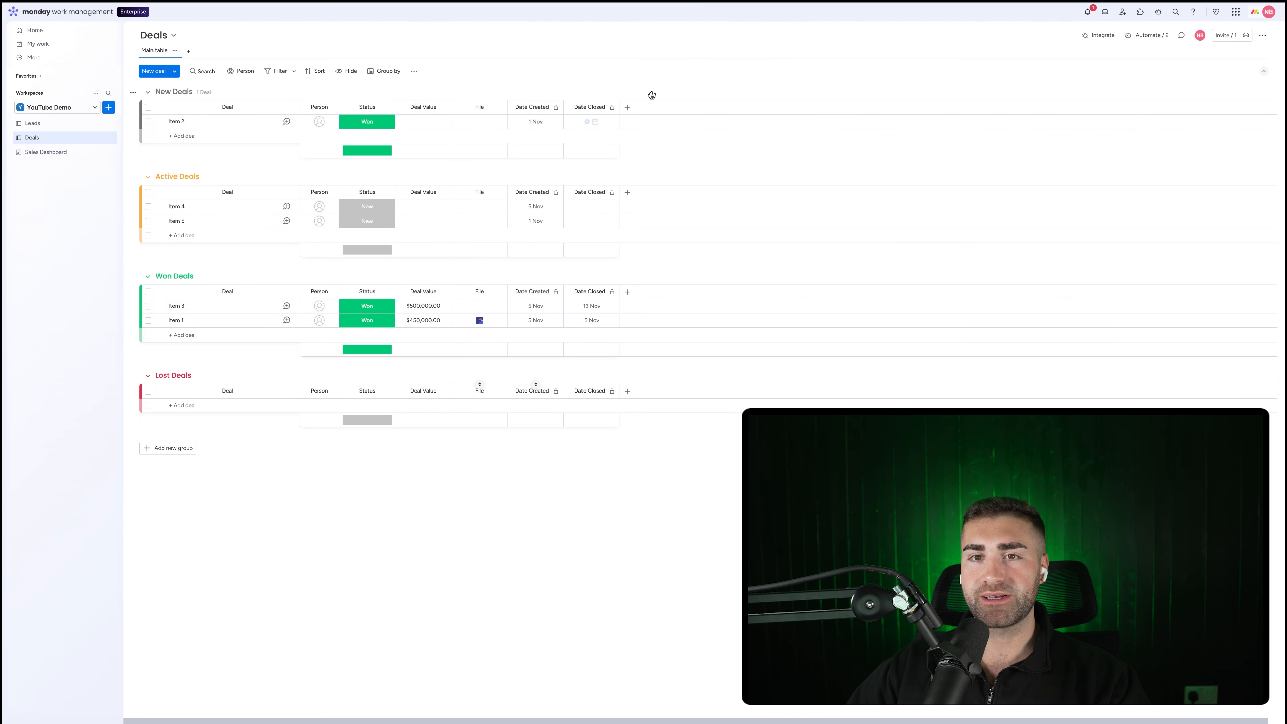
- Add a Formula column at the end of the Deals board
left_click(627, 108)
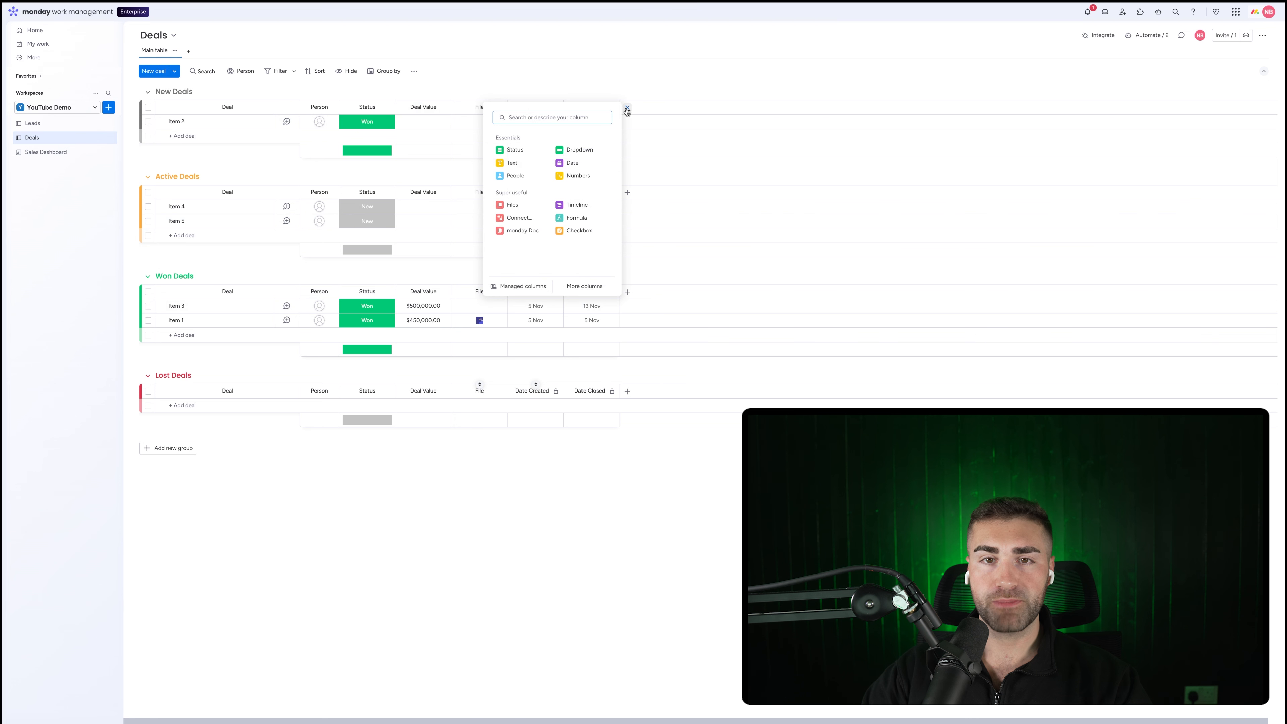
type("form")
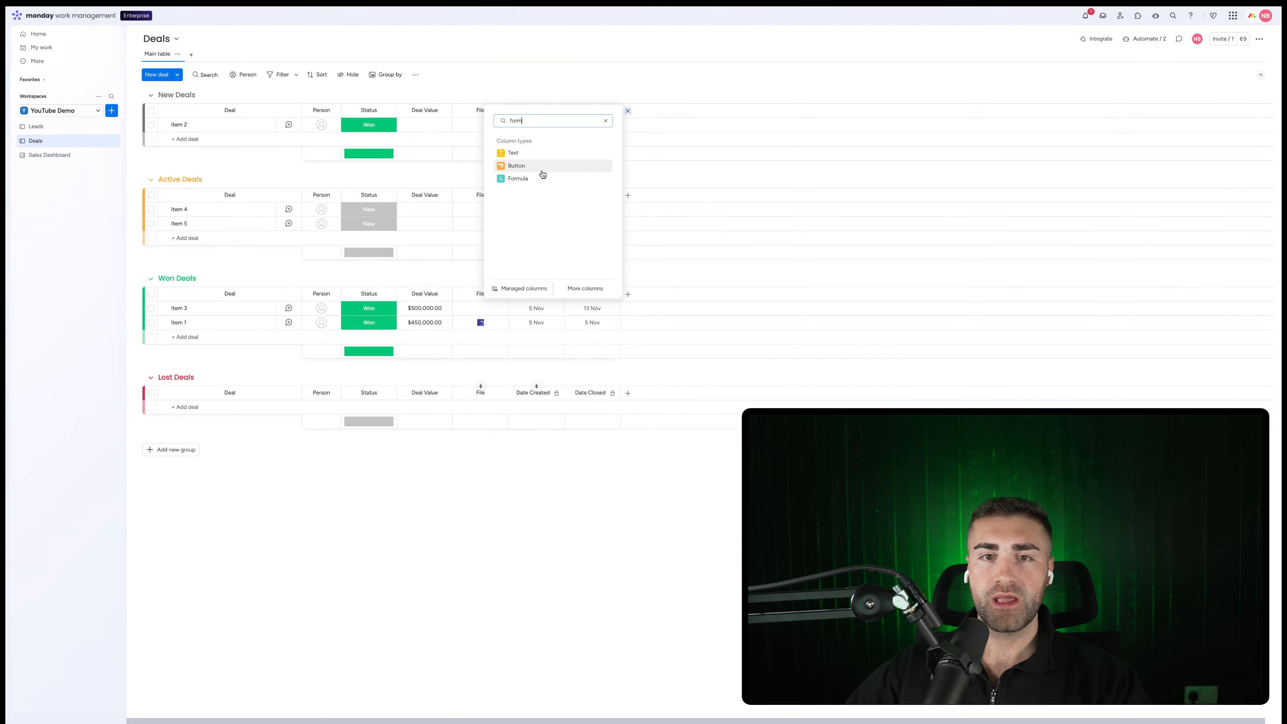
left_click(542, 179)
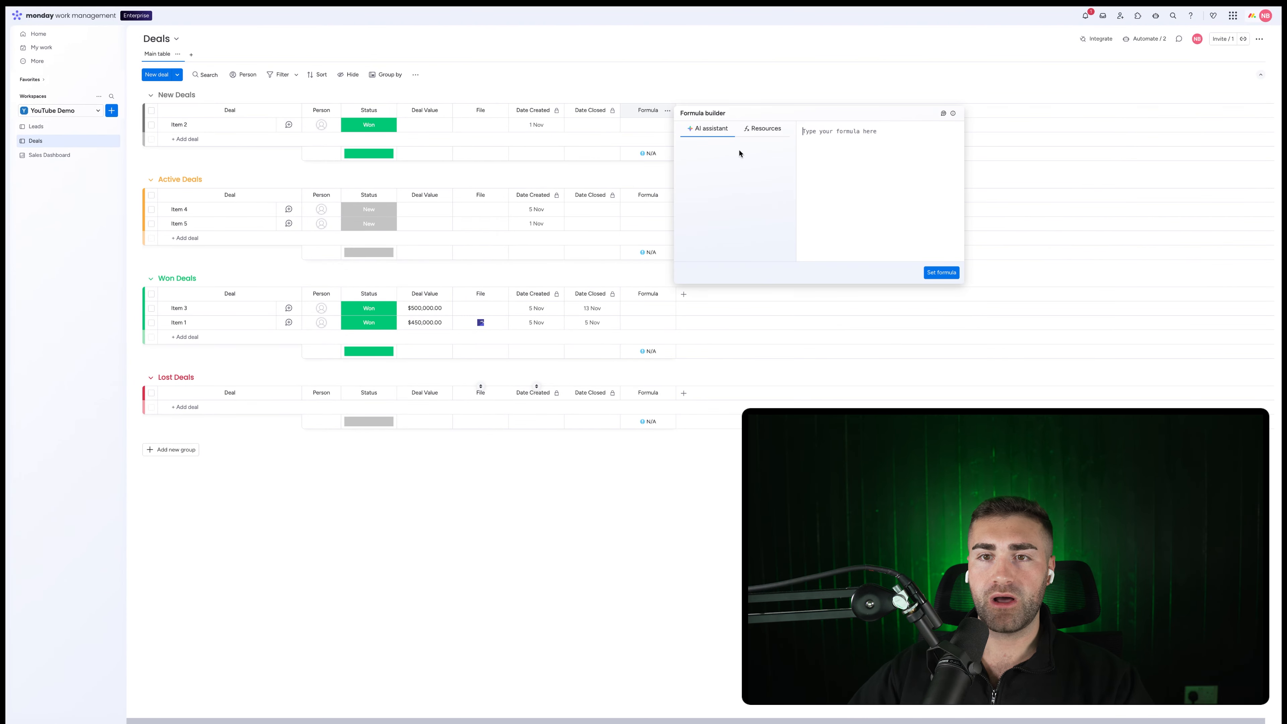
- Ask the AI assistant for the difference in days between date created and date closed, and set the formula DAYS({Date Closed}, {Date Created})
type("gi")
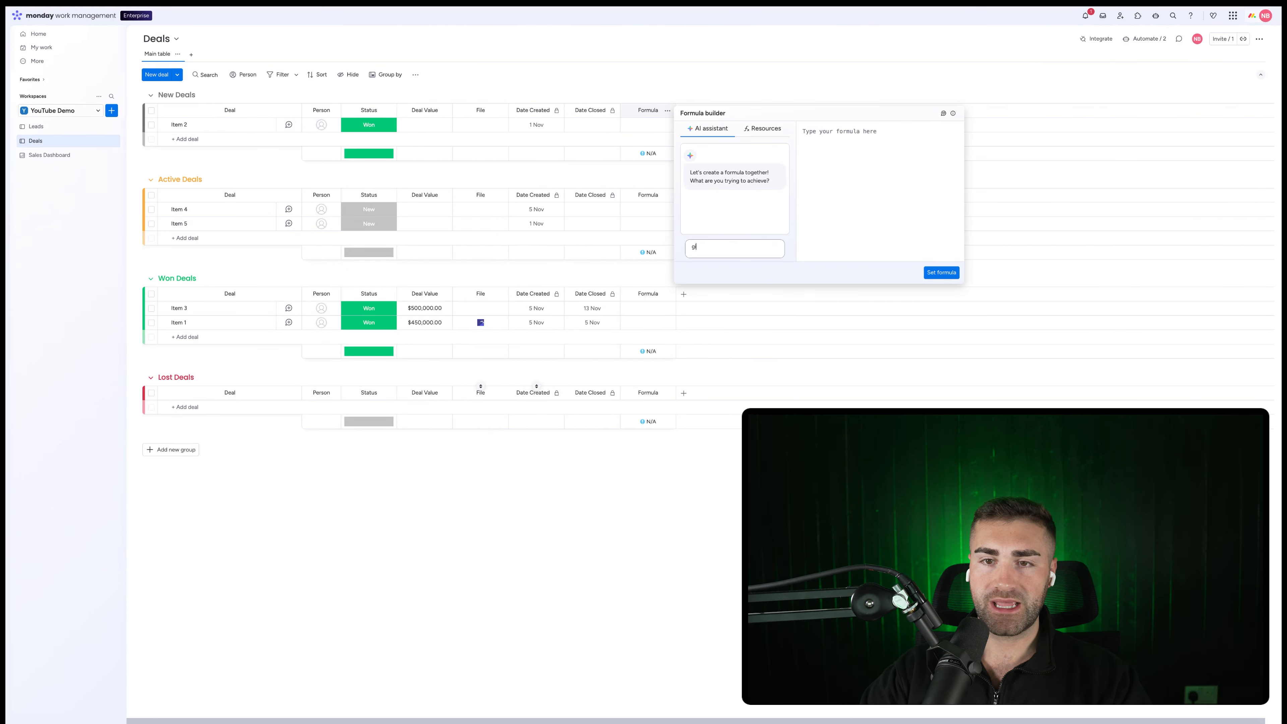
type("ve me the differenc")
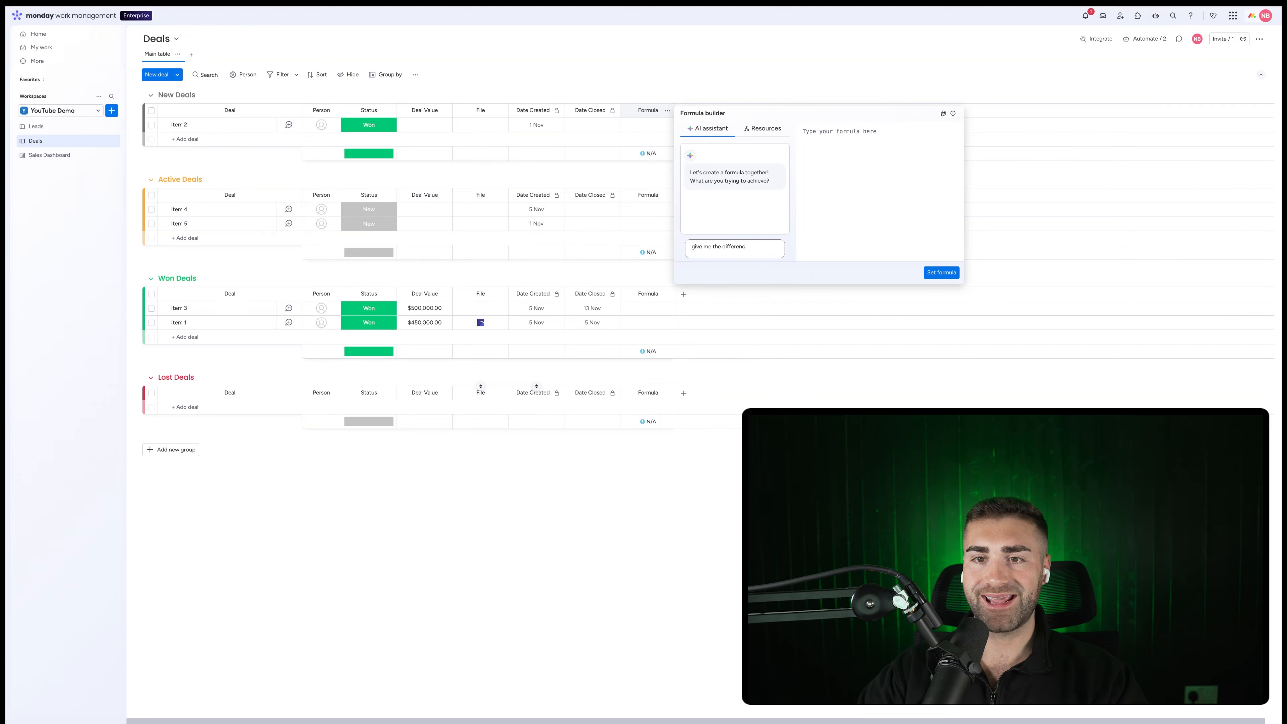
type("e in days eb")
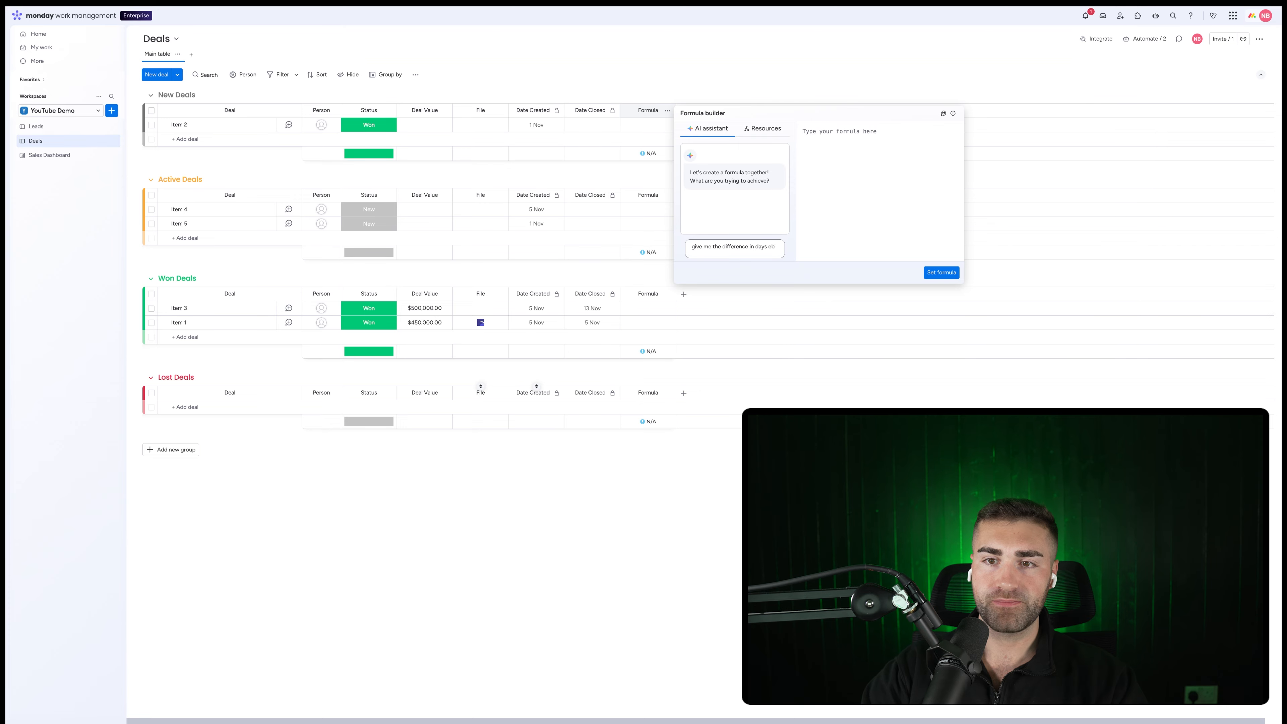
key("BackSpace")
key("BackSpace")
type("between date created a")
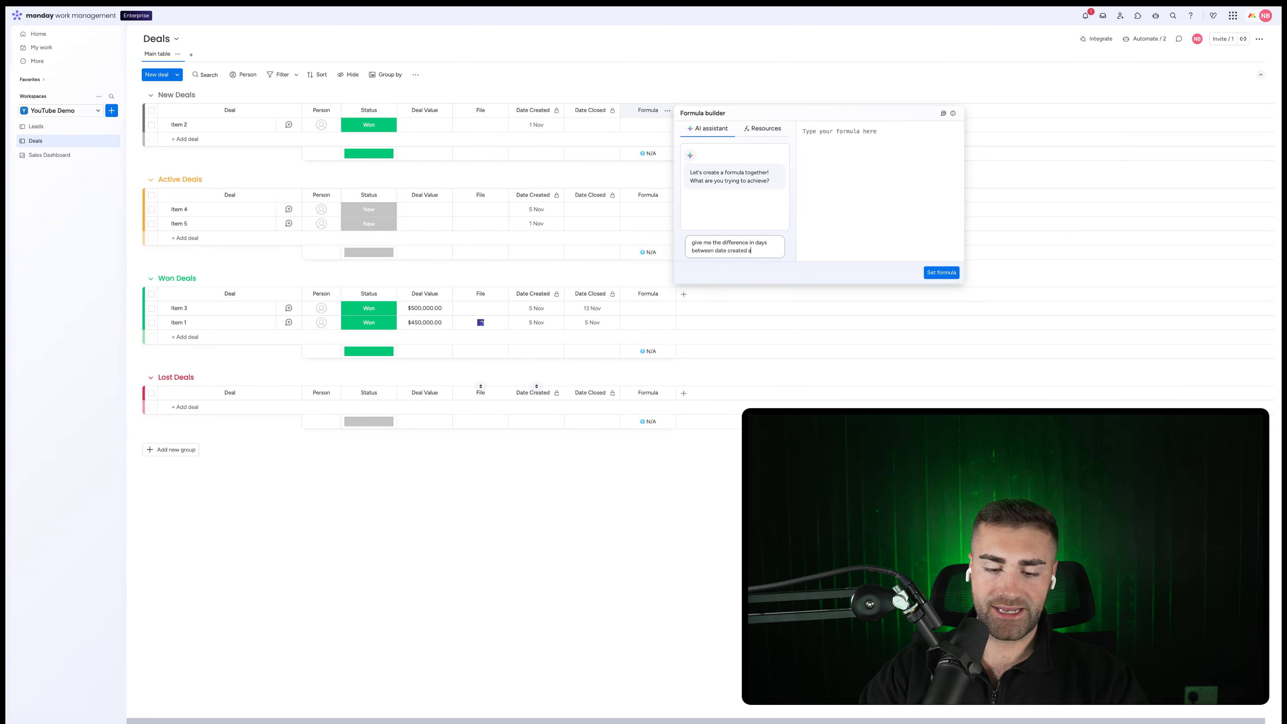
type("losed")
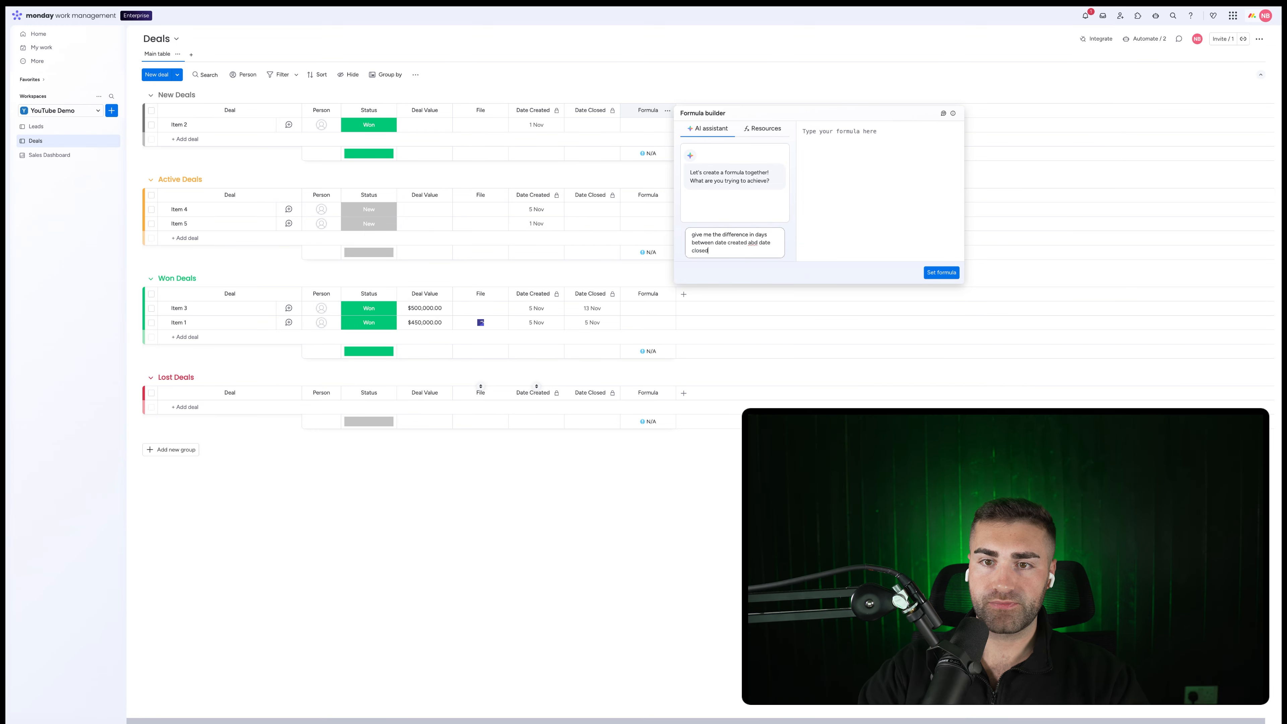
key("Return")
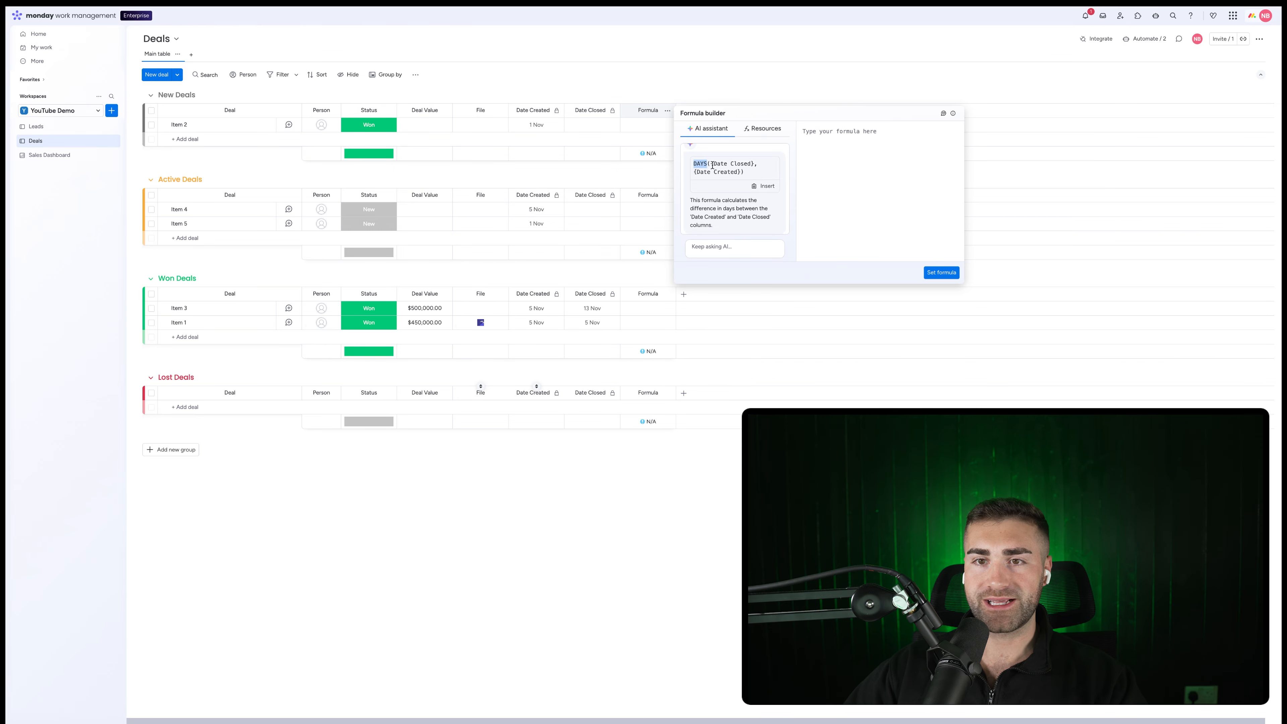
left_click(755, 186)
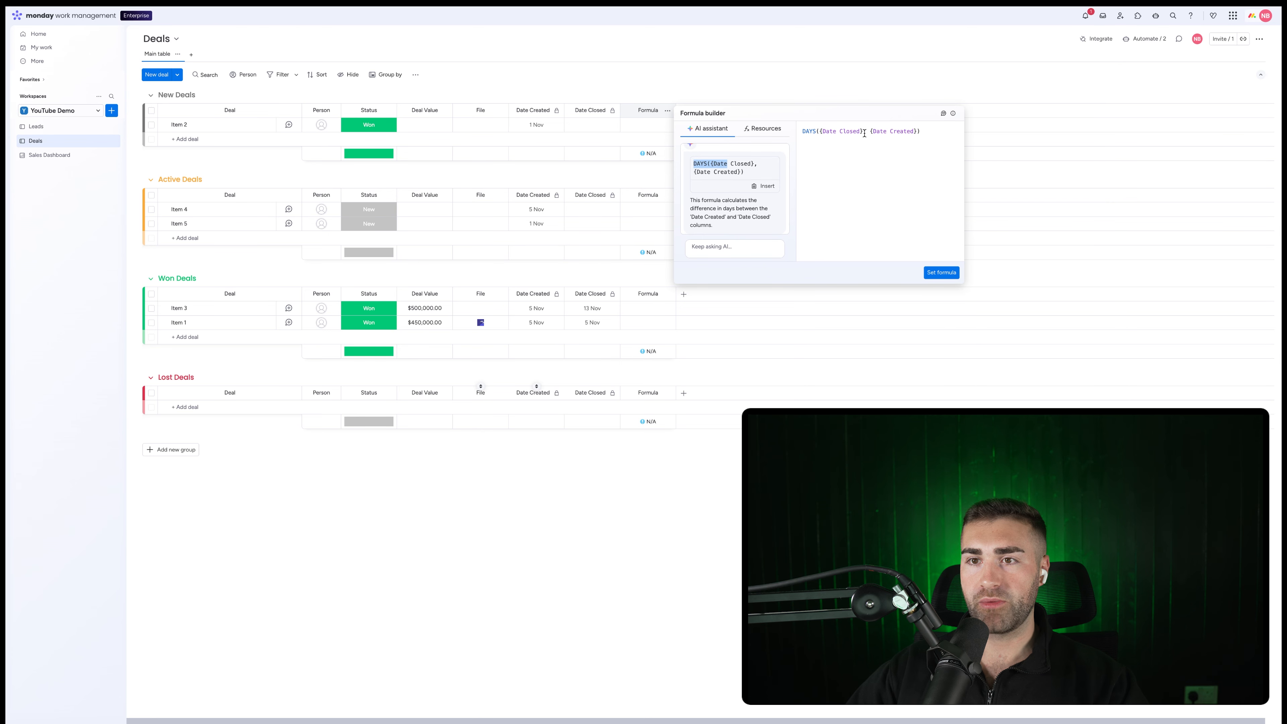
left_click(941, 273)
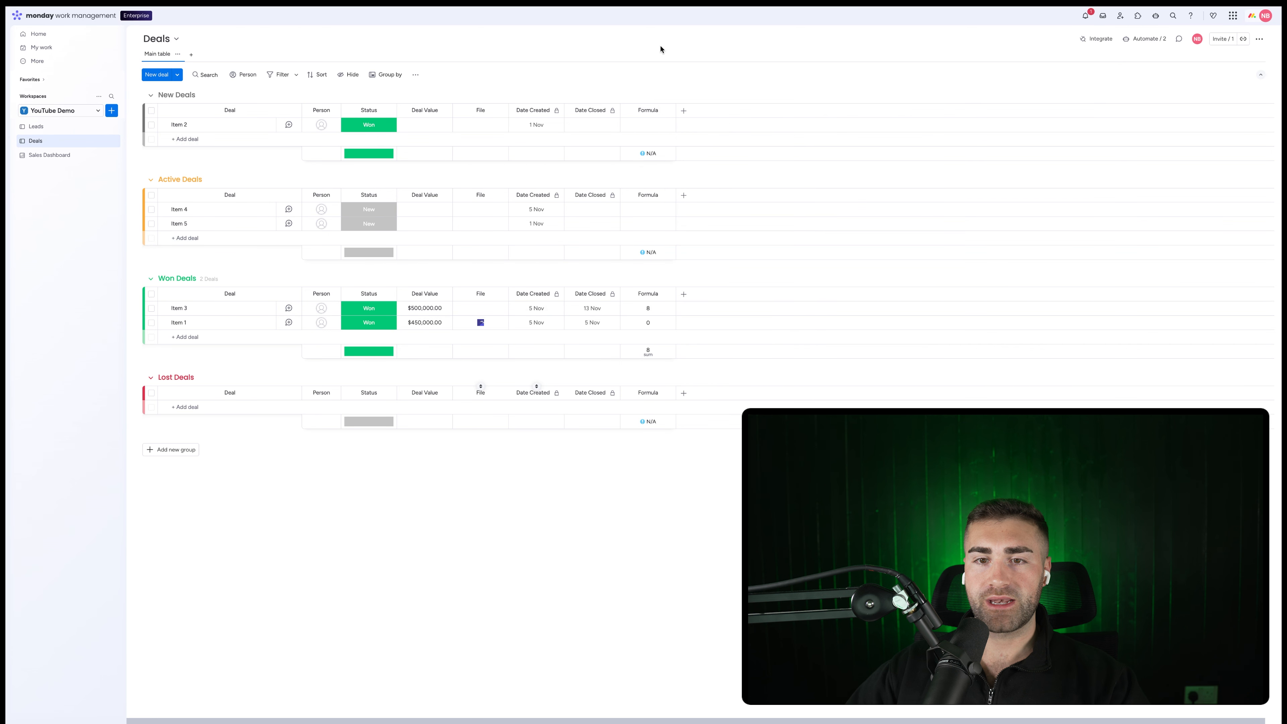
- Rename the Formula column as TTC
left_click(651, 111)
type("T")
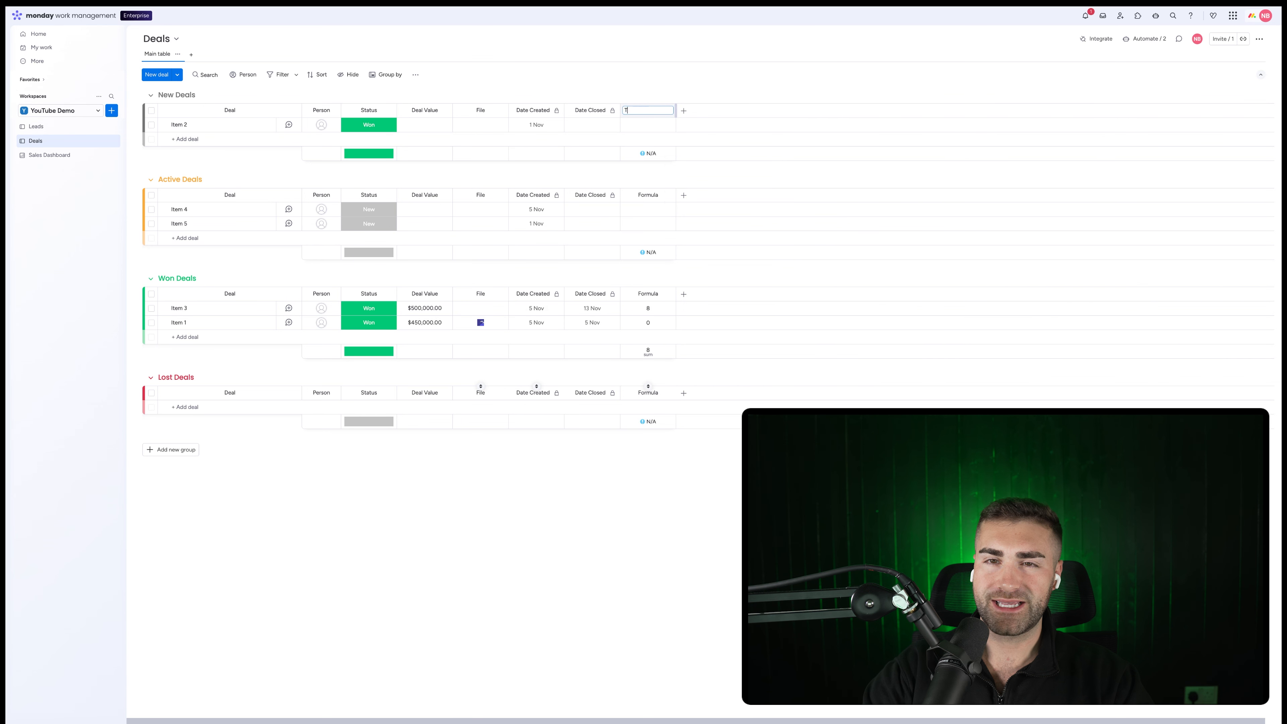
type("TC")
key("Return")
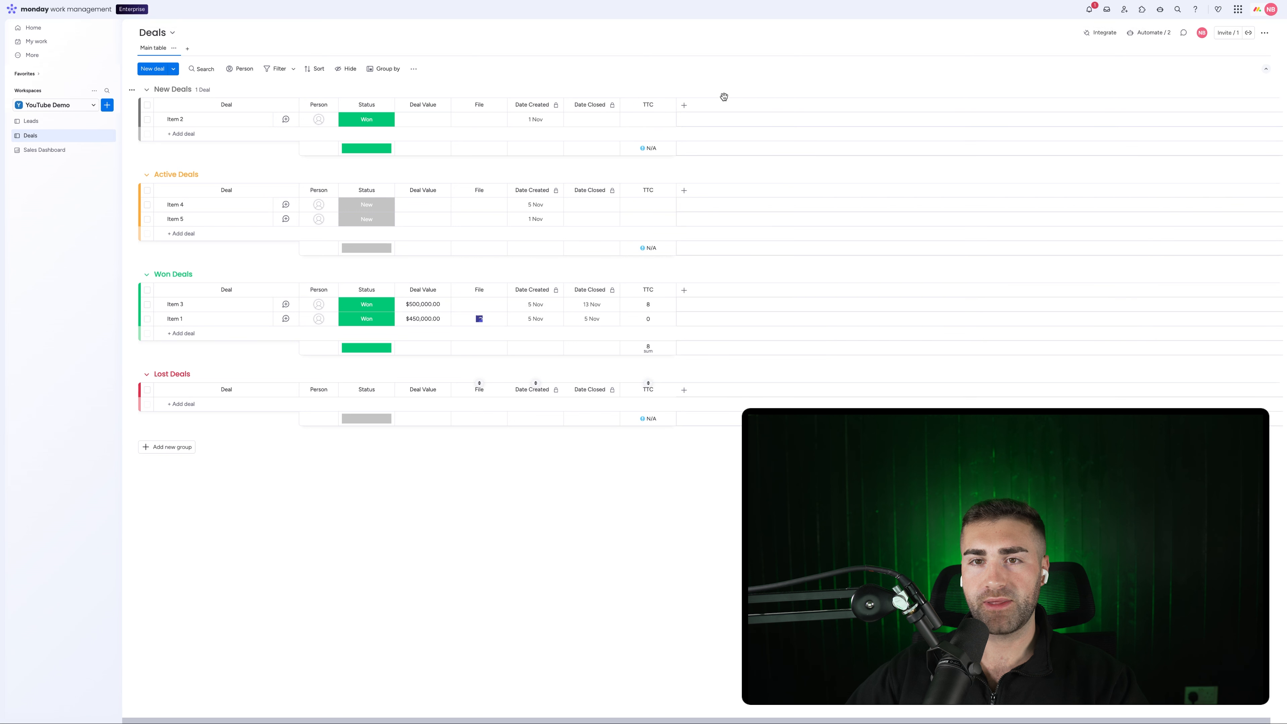
- Hide the TTC column's summary and restrict editing of the column
left_click(668, 105)
mouse_move(720, 130)
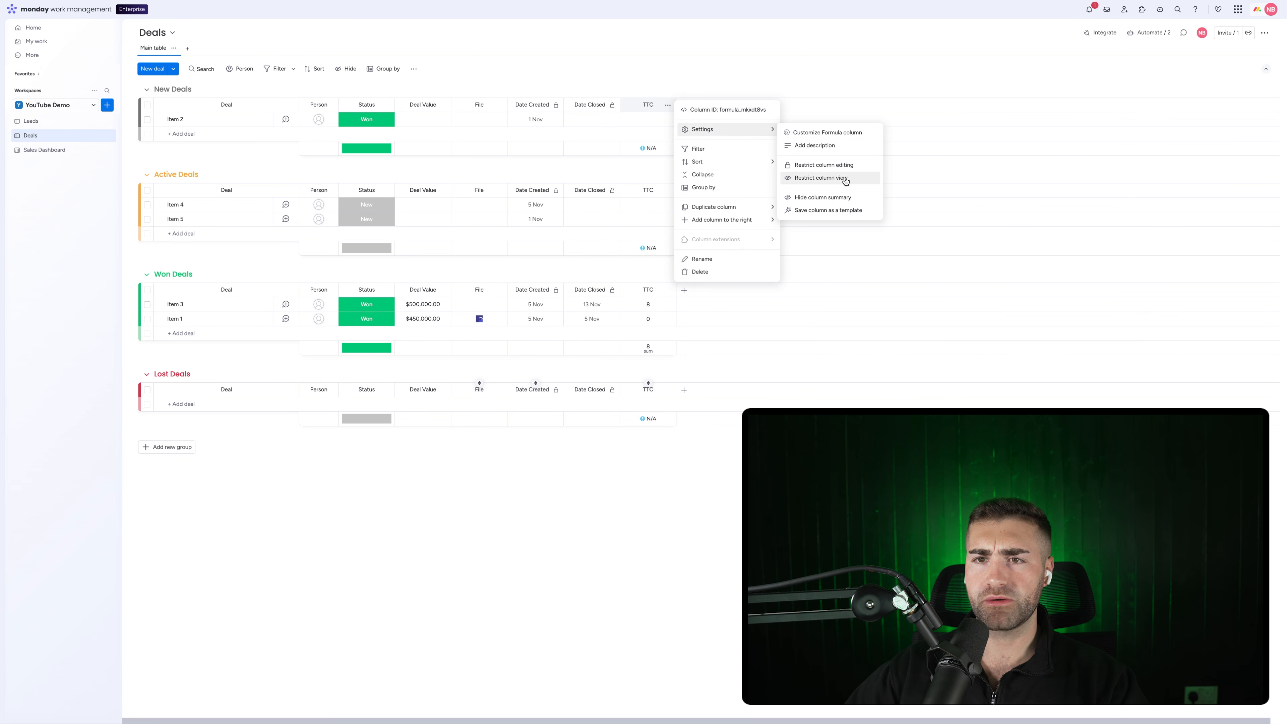
left_click(830, 198)
left_click(670, 106)
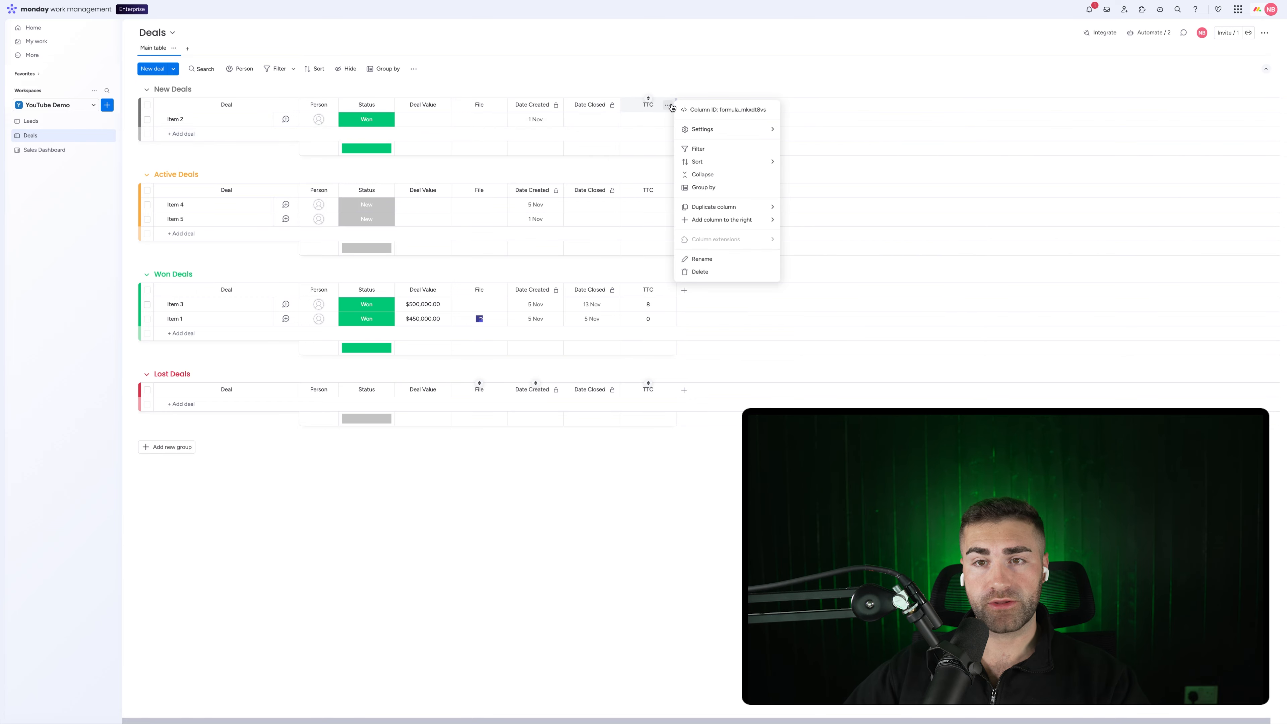
left_click(821, 171)
left_click(726, 79)
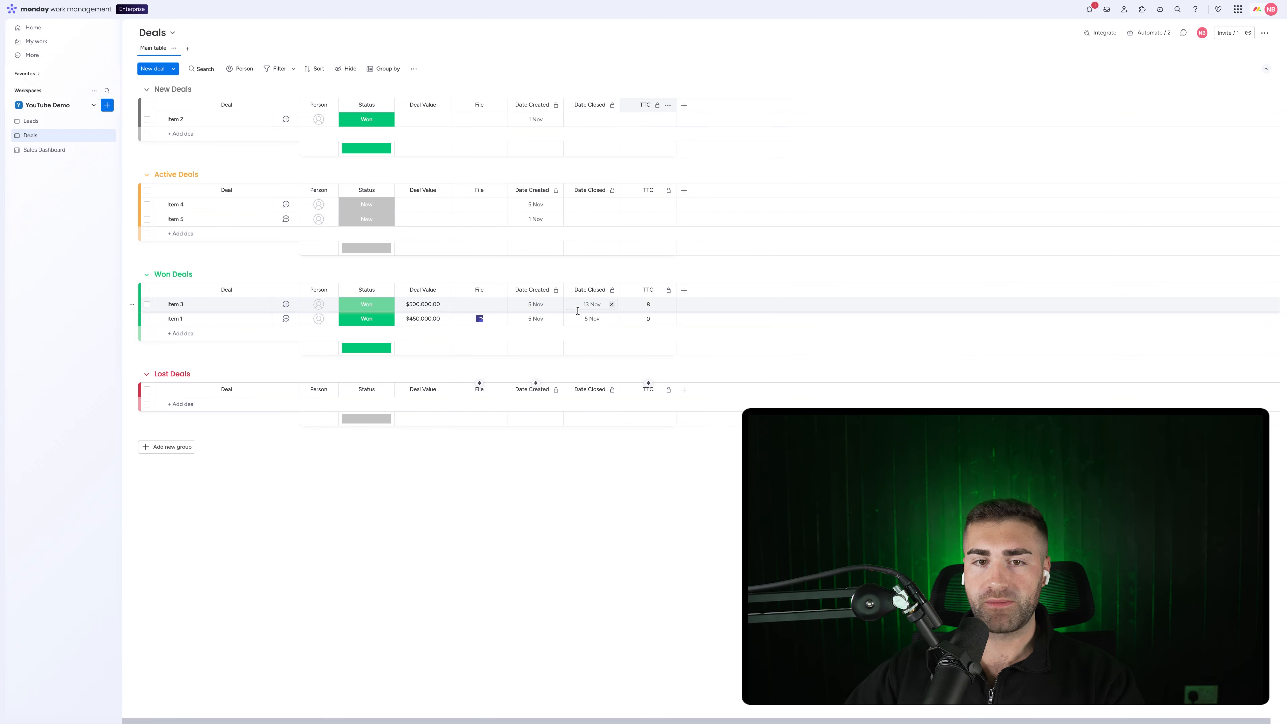
- Set the Date Created of Item 1 in the Won Deals group to 1 October
left_click(531, 322)
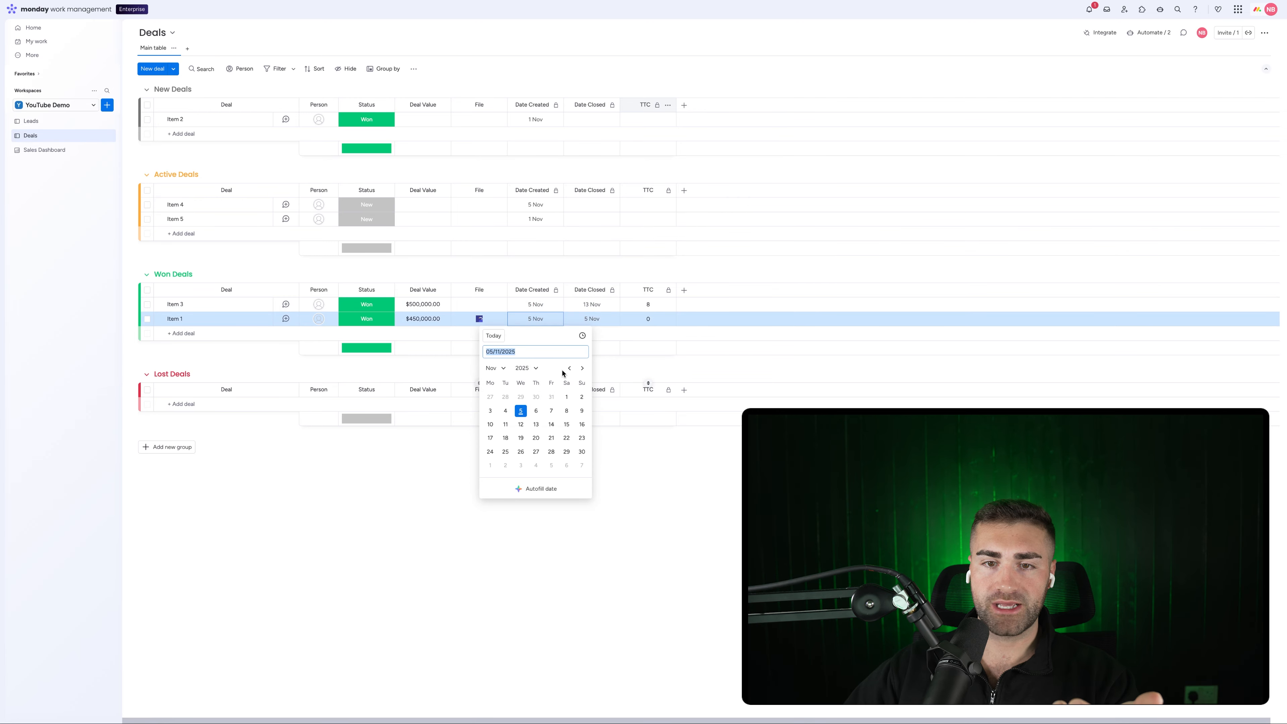
scroll(522, 411, "up", 1)
left_click(521, 397)
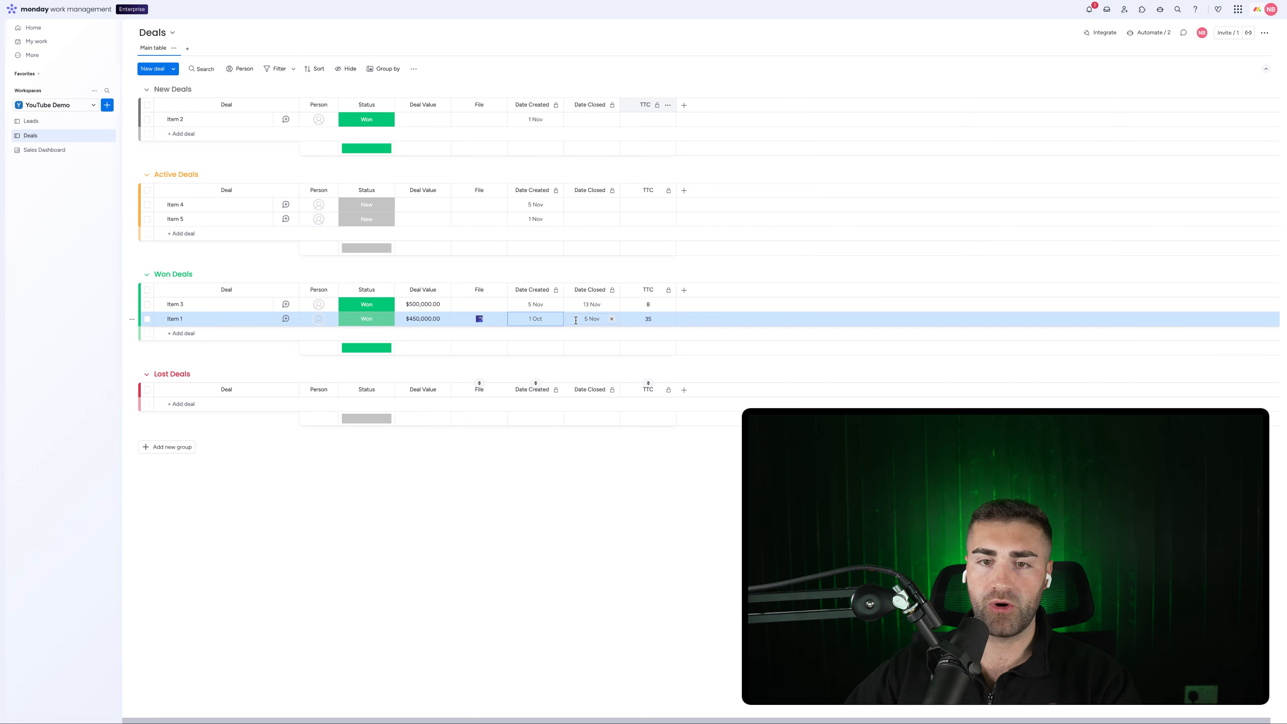
left_click(626, 536)
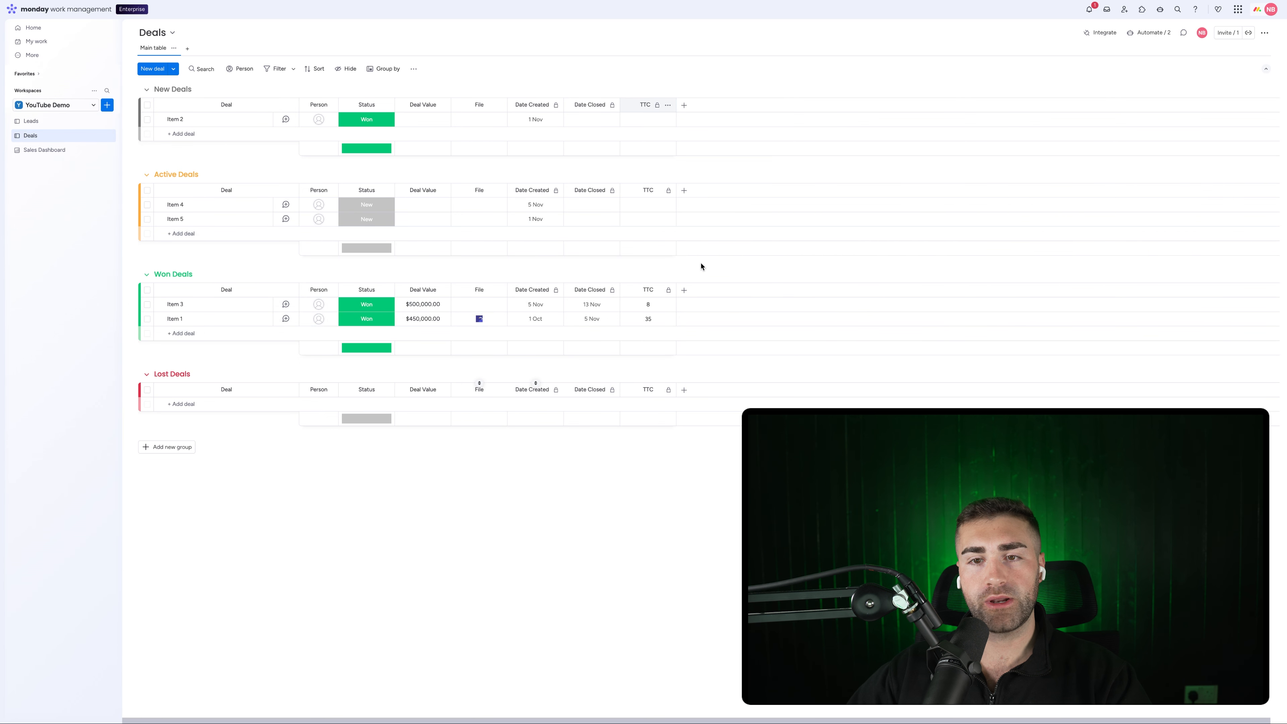
- Add a Numbers widget to the Sales Dashboard and name it Avg. Time To Close
left_click(31, 150)
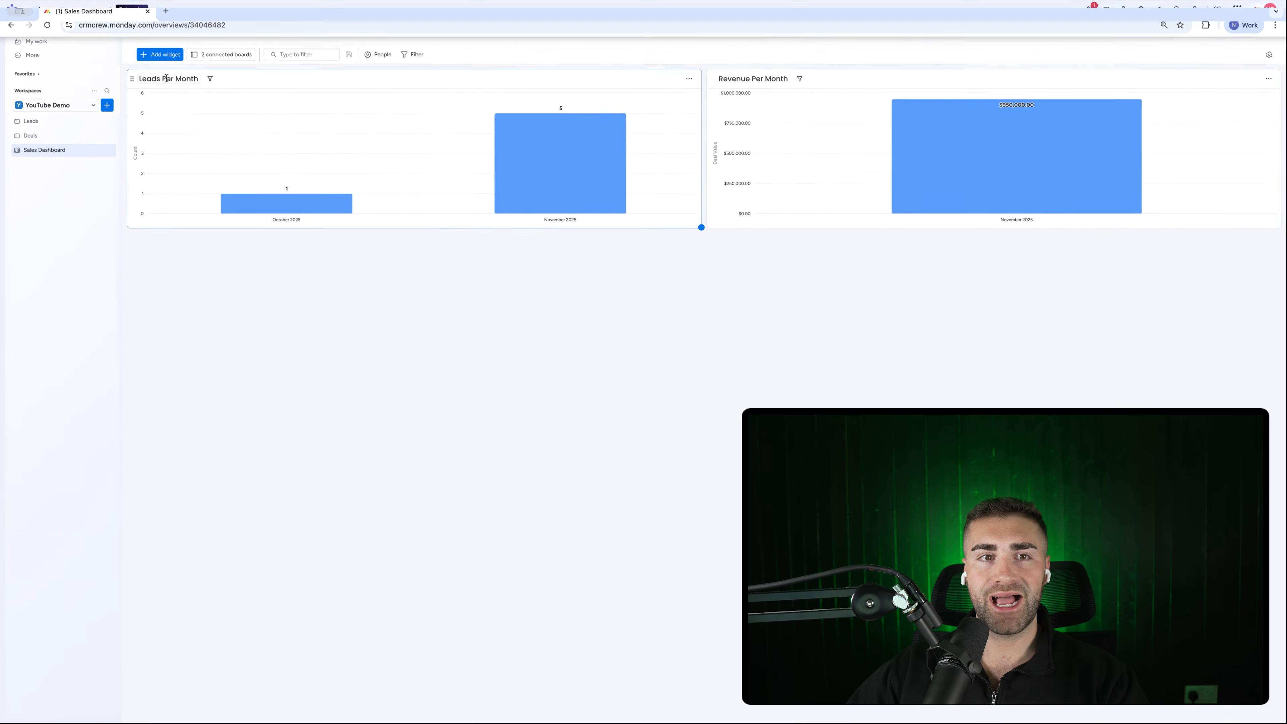
left_click(161, 56)
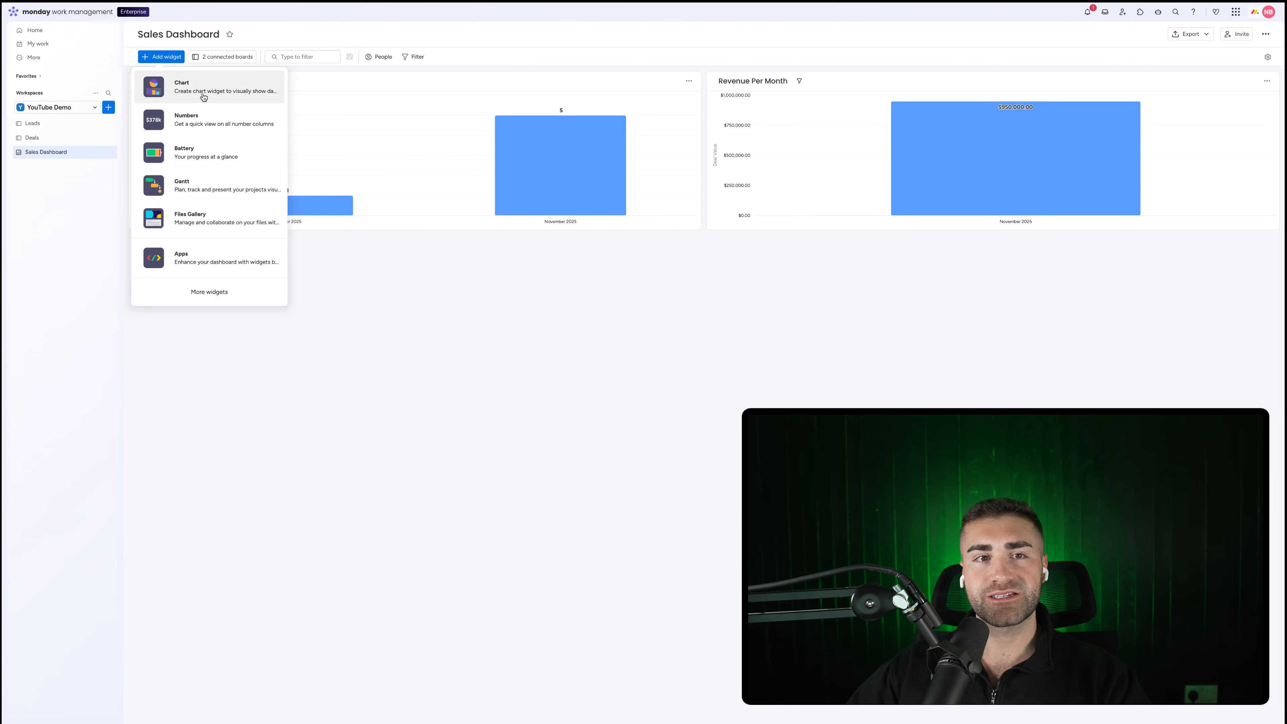
left_click(216, 120)
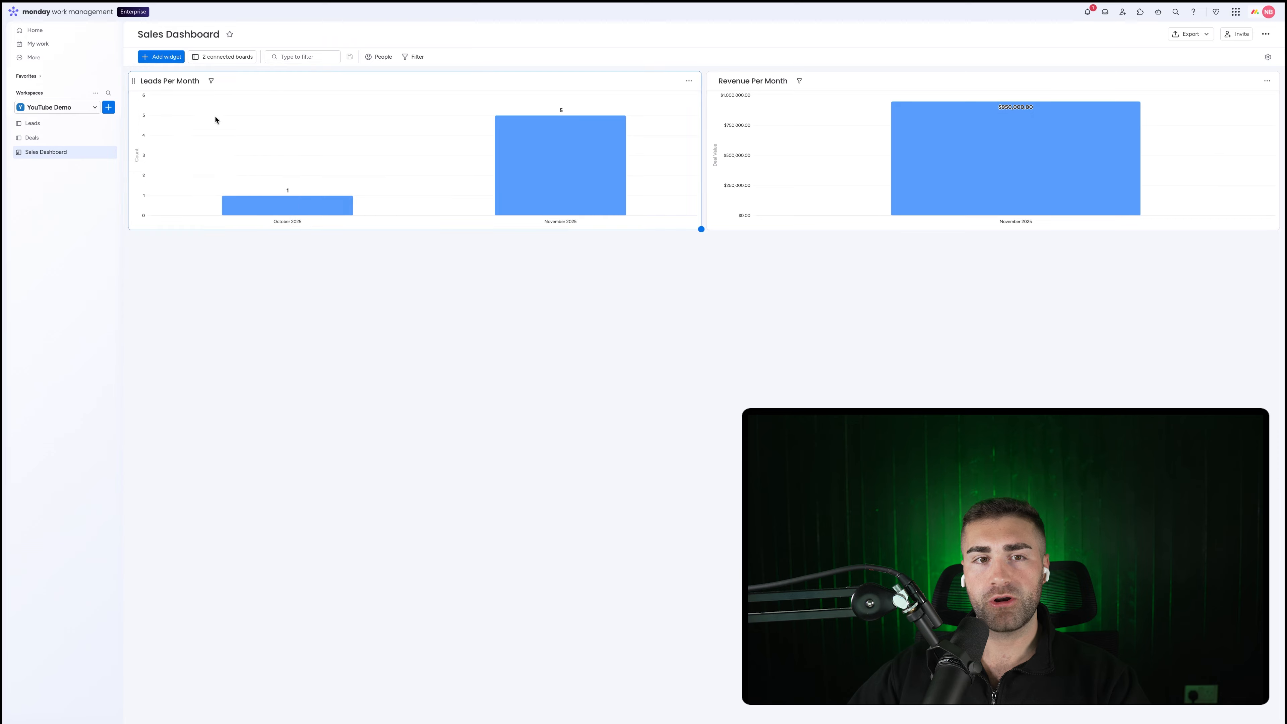
left_click(160, 246)
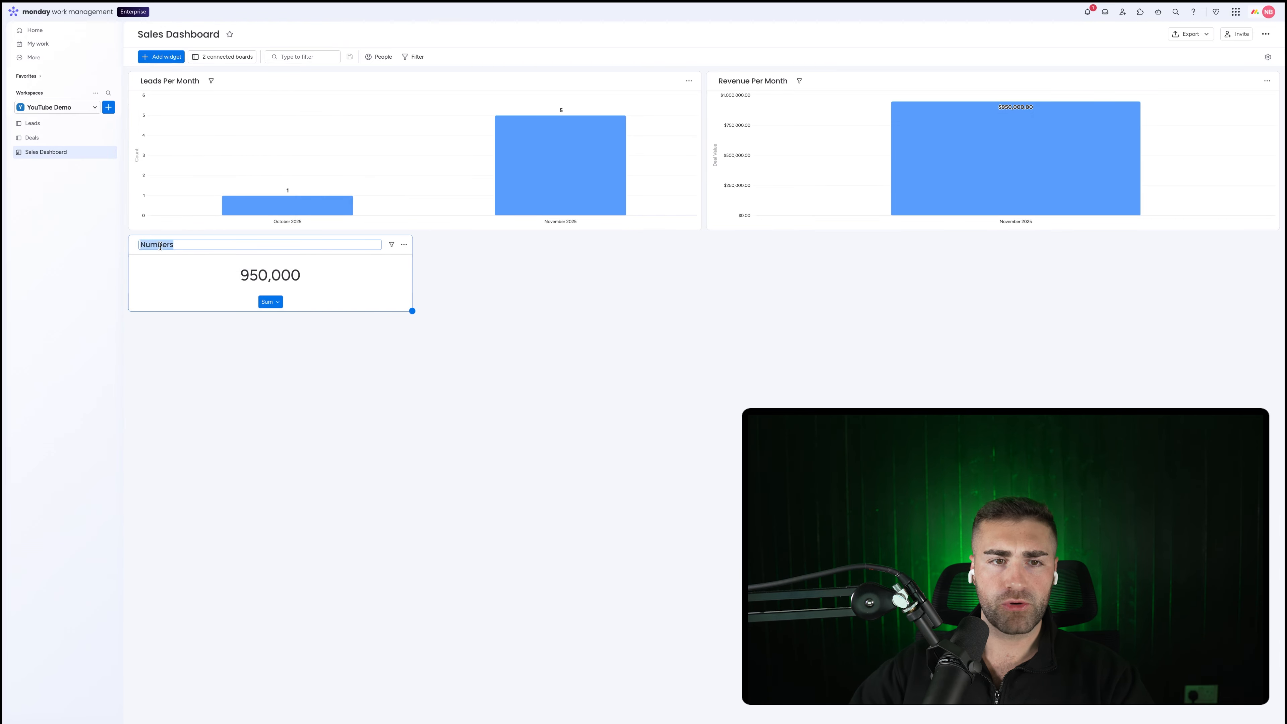
type("Avg.")
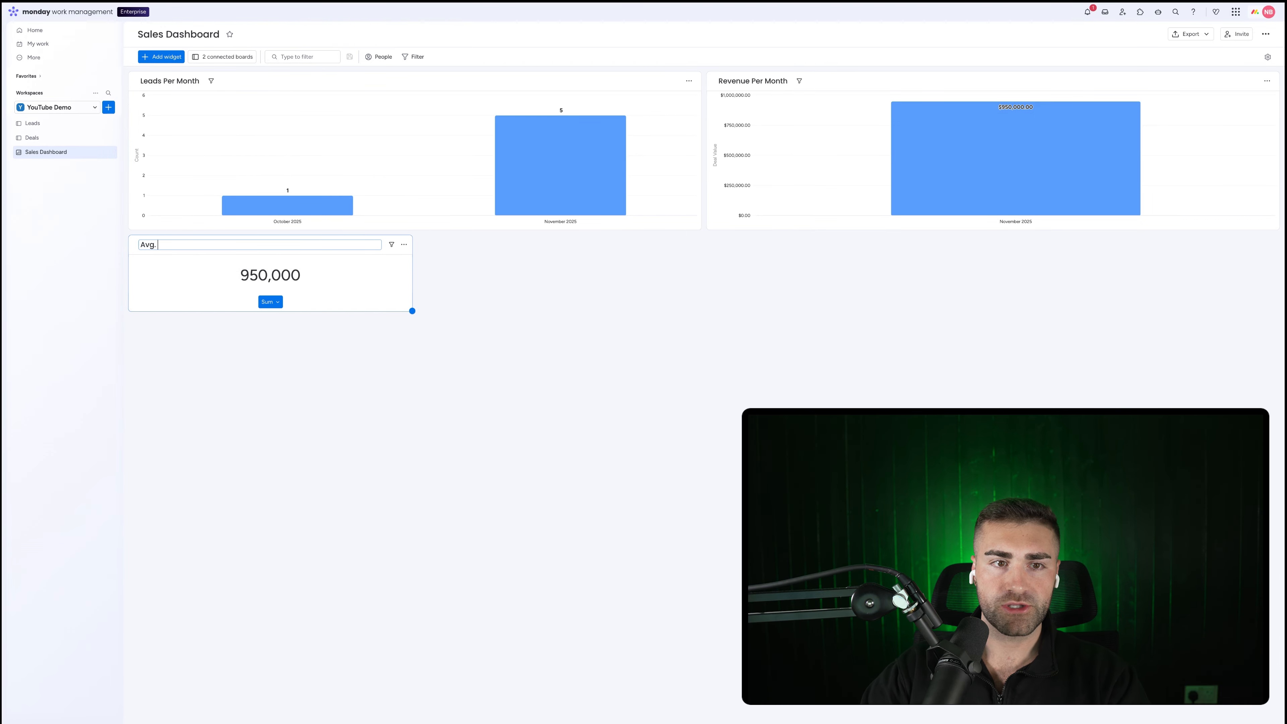
type(" Time To Close")
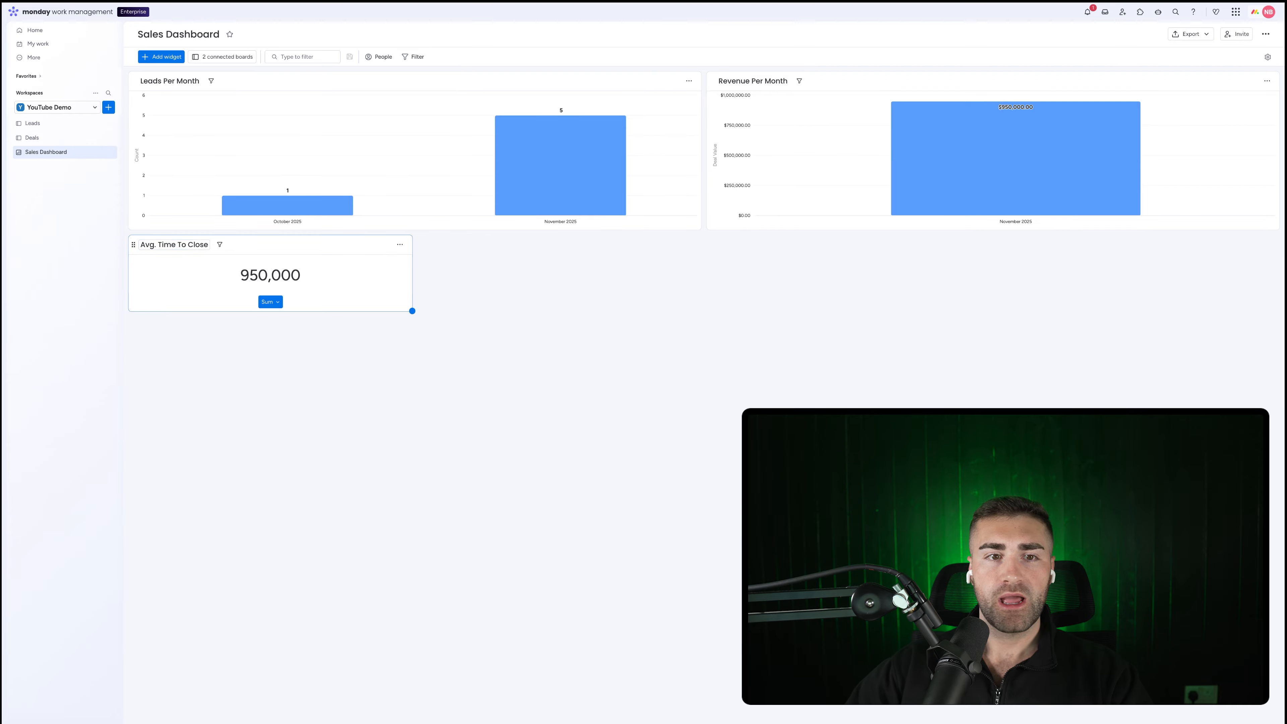
key("Return")
- Configure the Avg. Time To Close widget to include columns one by one, using only TTC from Deals instead of Deal Value
left_click(400, 246)
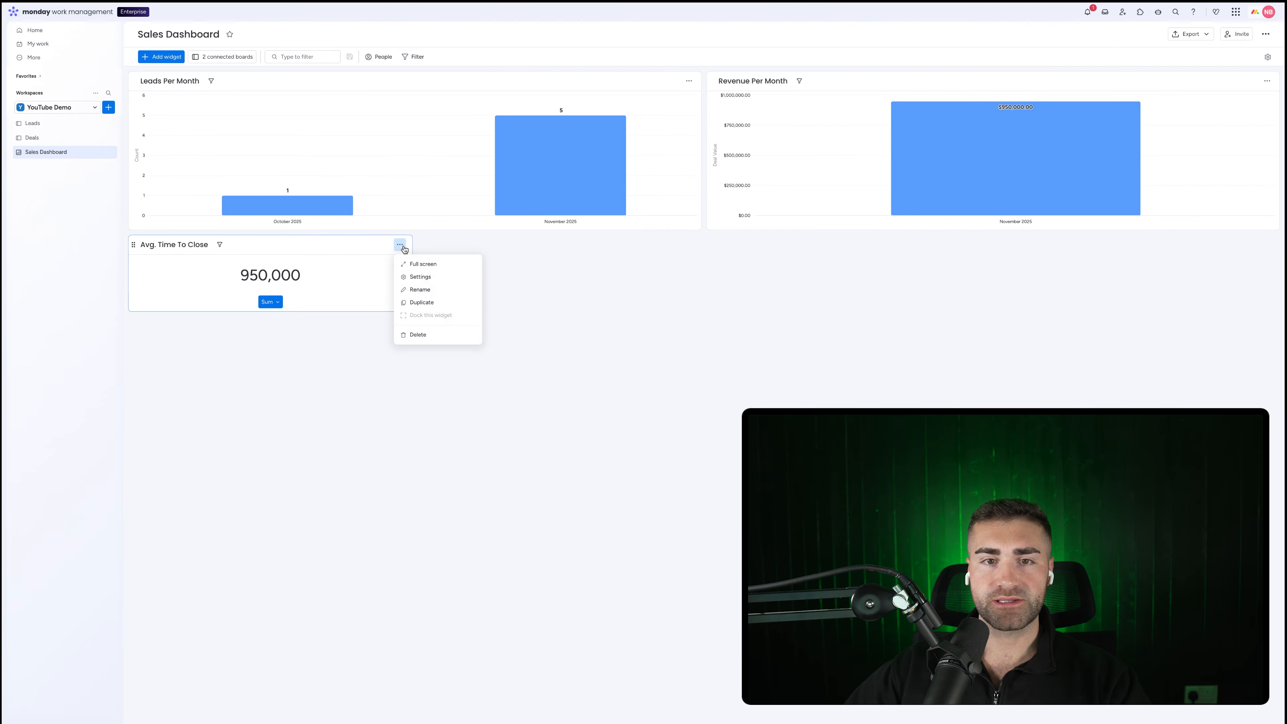
left_click(412, 277)
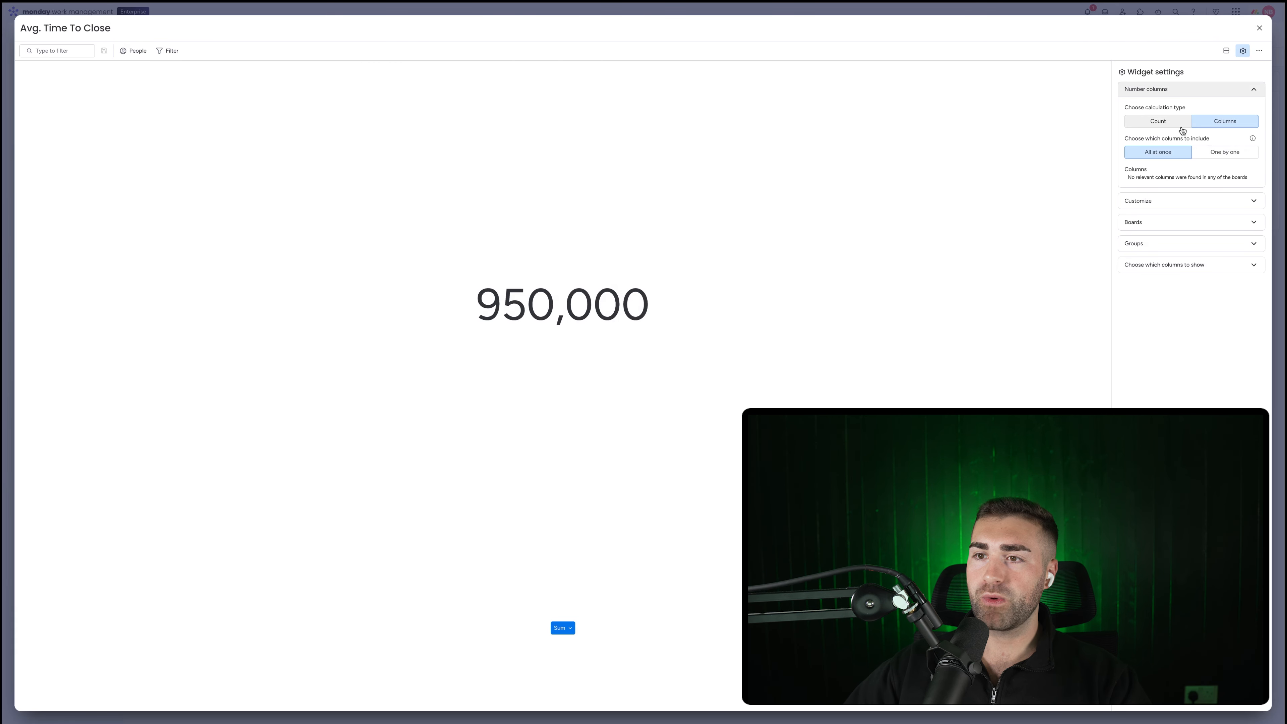
left_click(1223, 152)
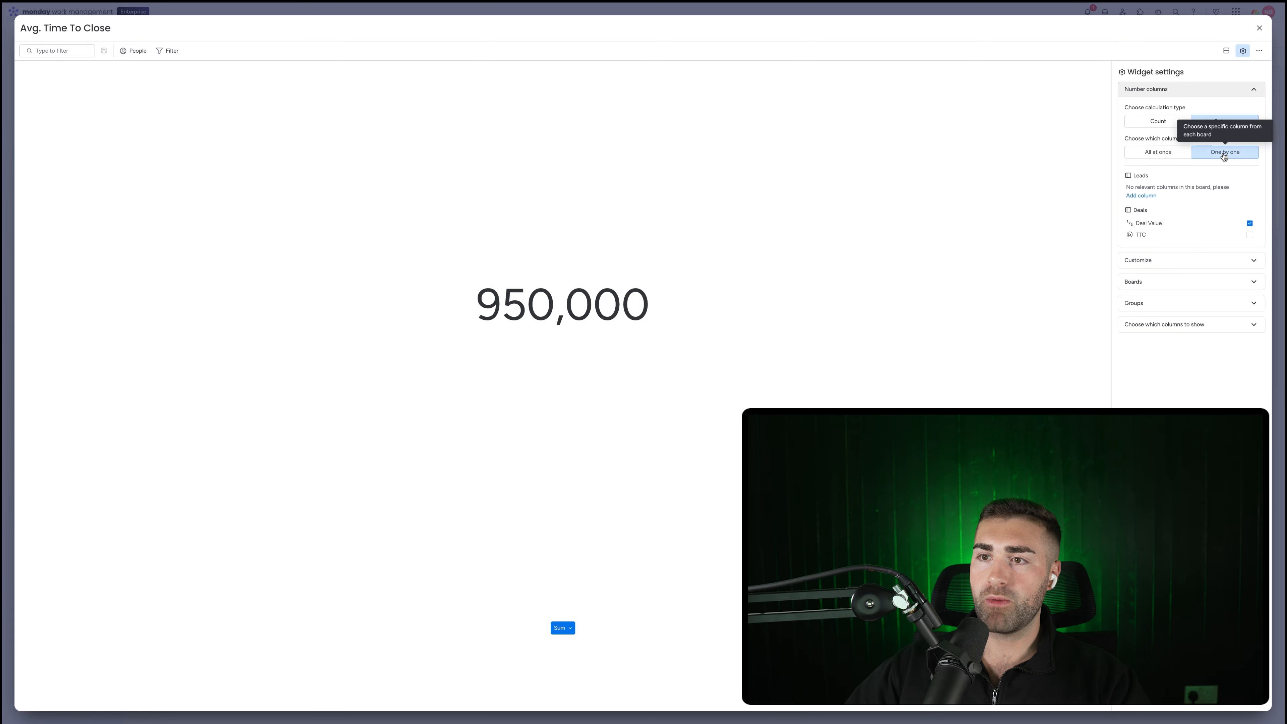
left_click(1162, 222)
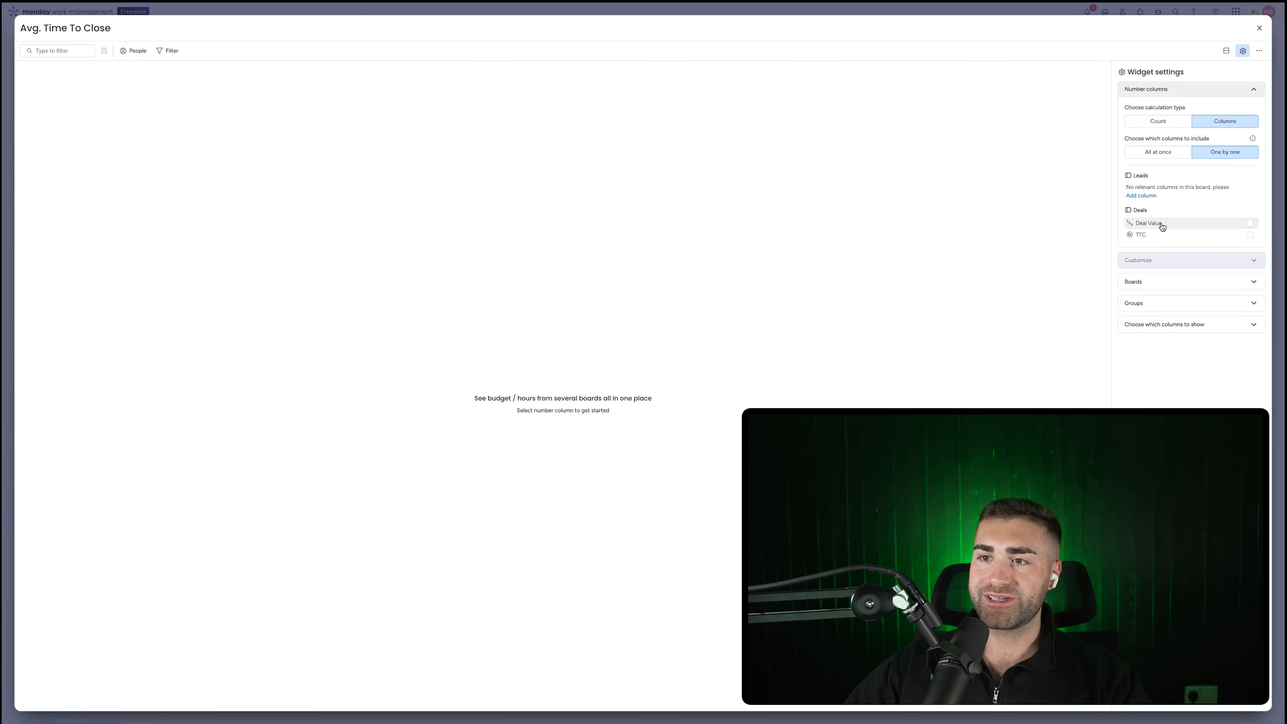
left_click(1168, 237)
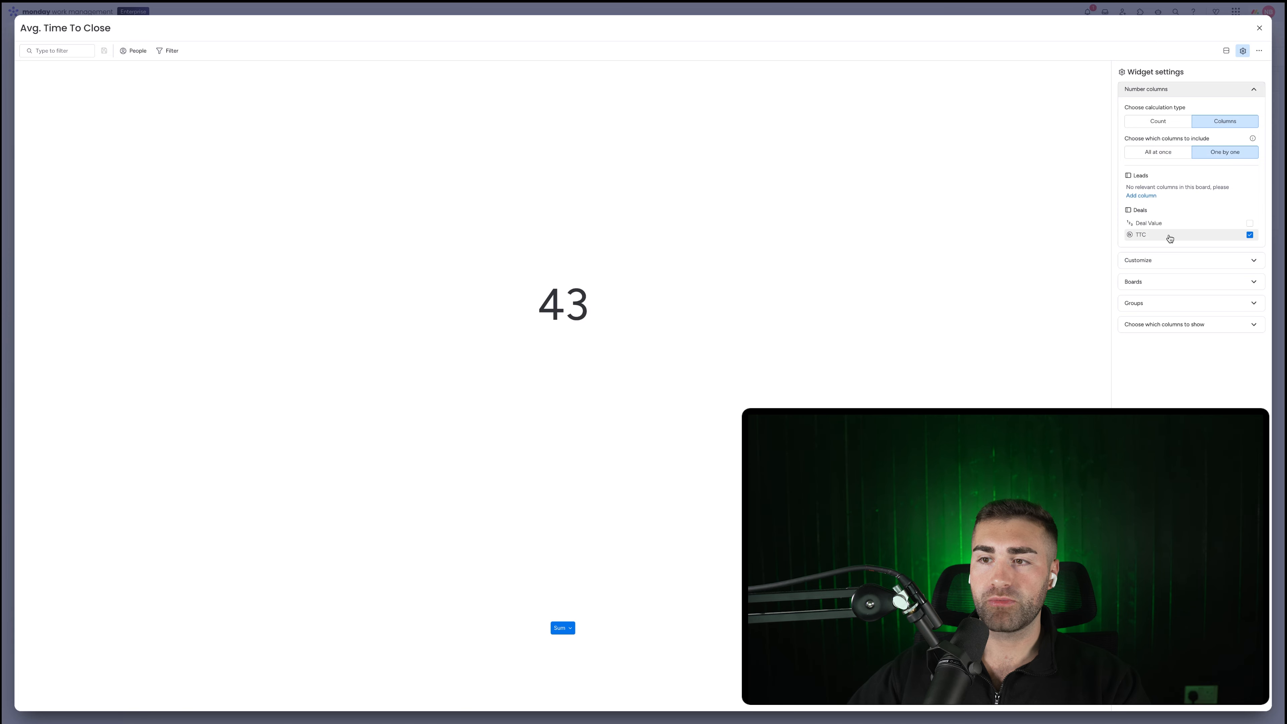
- Give the Avg. Time To Close widget the custom unit Days after the number and set its calculation to Average
left_click(1164, 261)
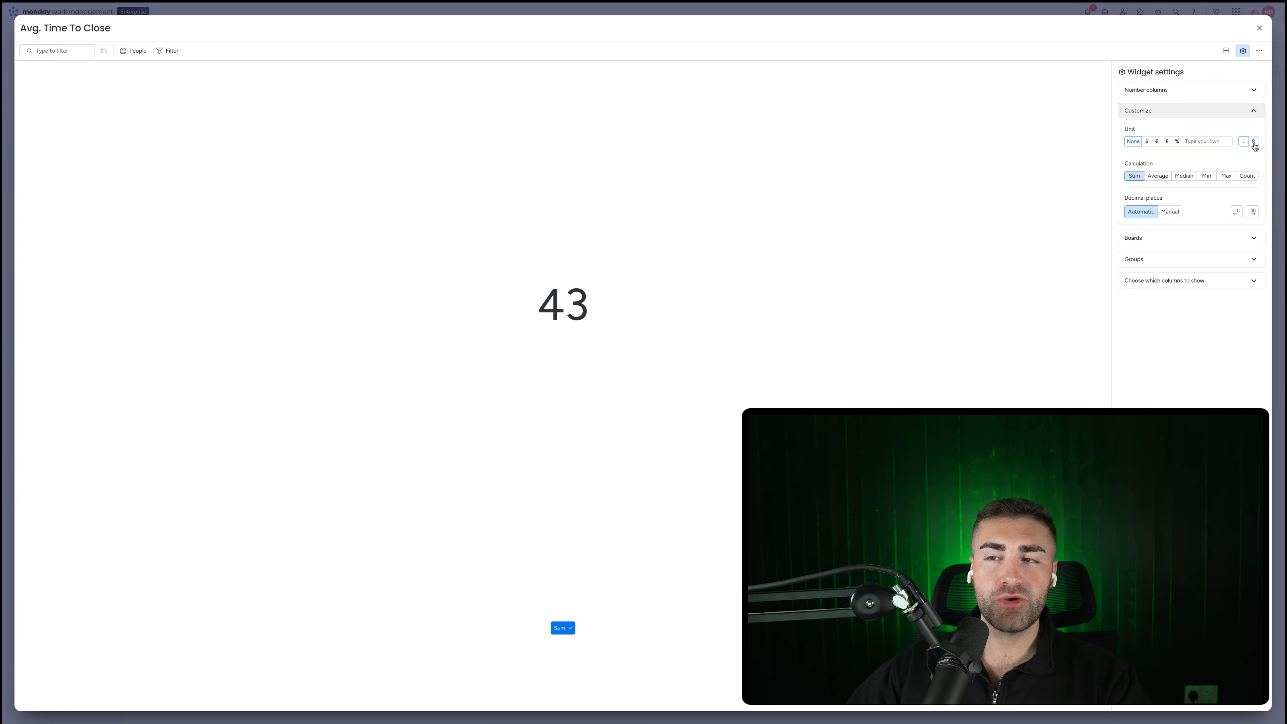
type("Days")
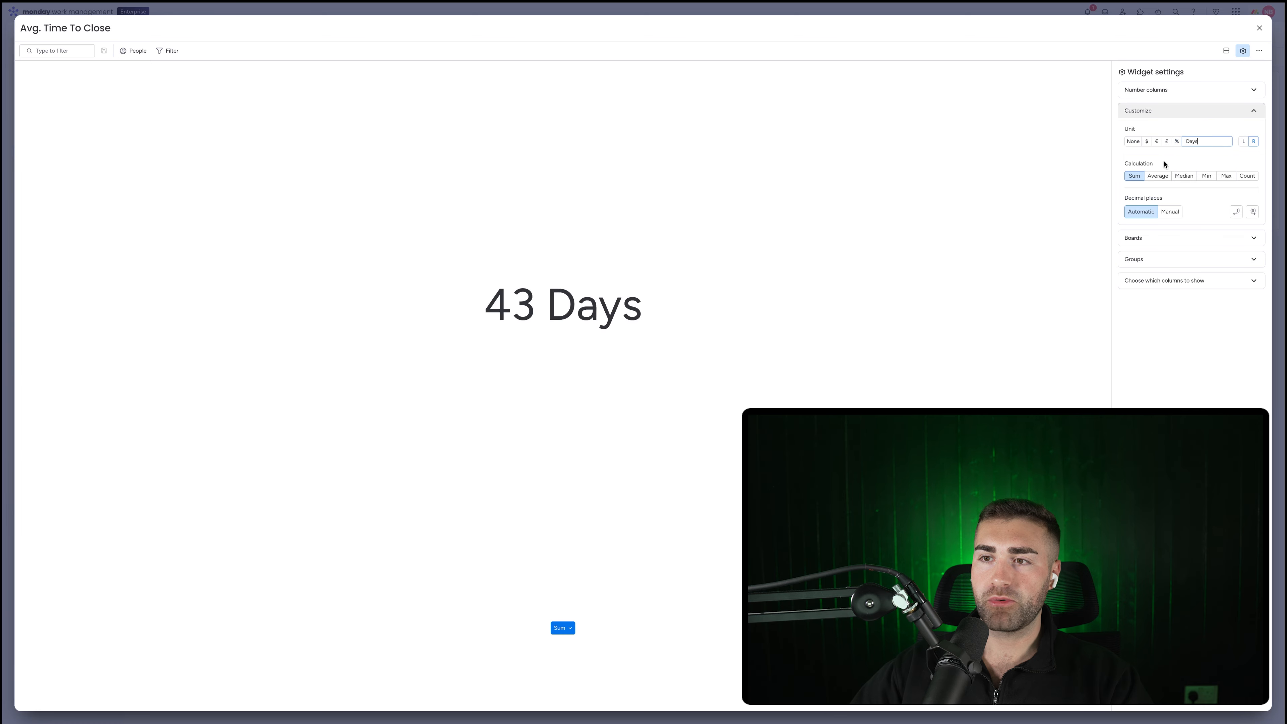
left_click(1158, 176)
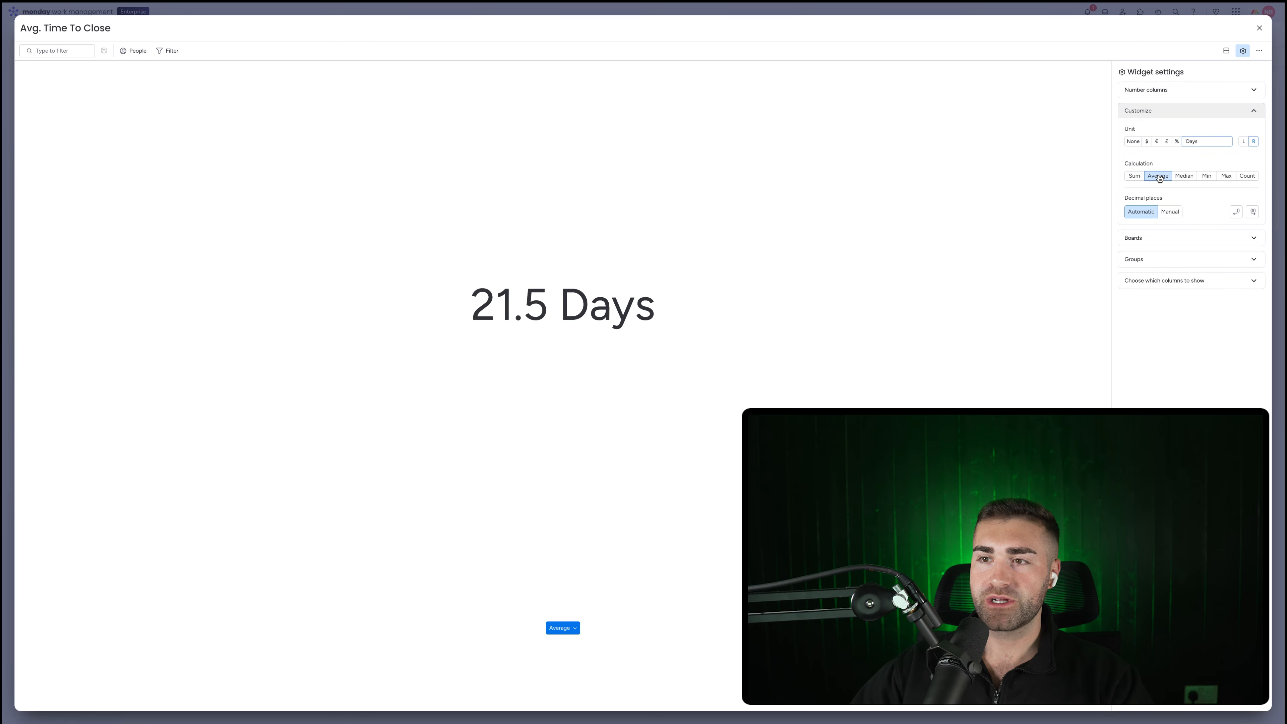
- Switch the widget's decimal places to manual and adjust them to one decimal
left_click(1171, 213)
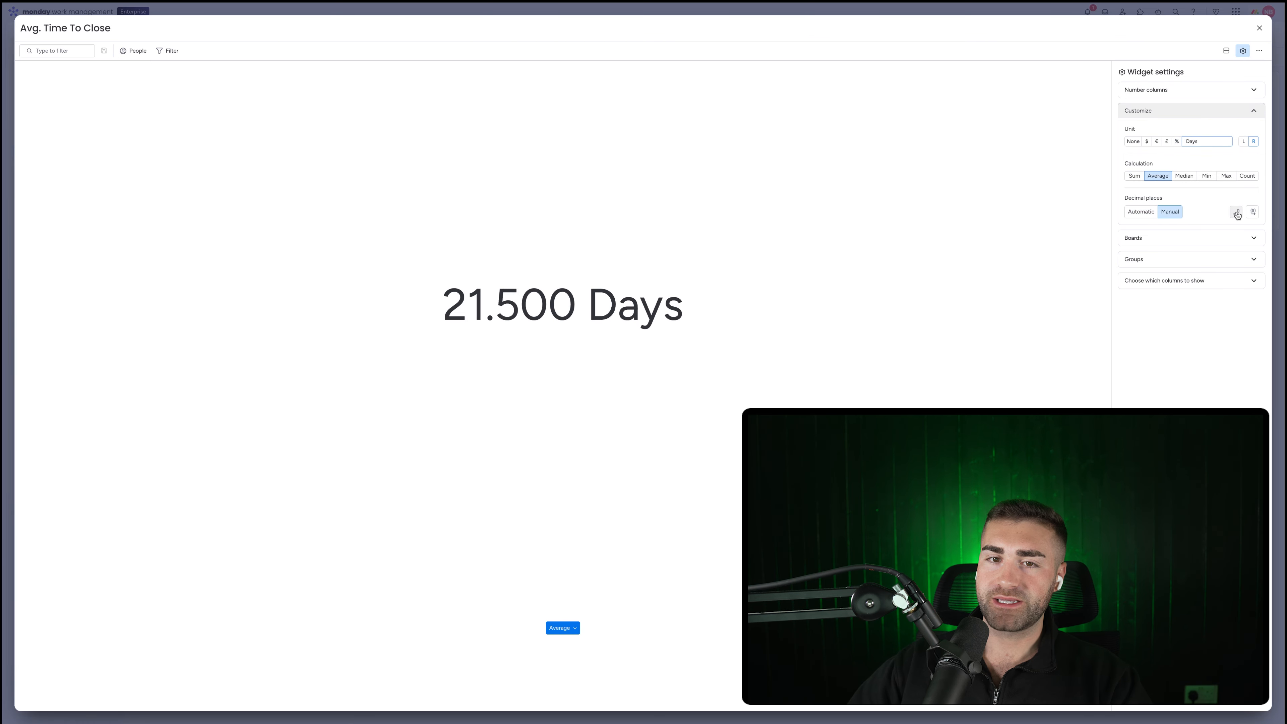
left_click(1237, 212)
left_click(1237, 212)
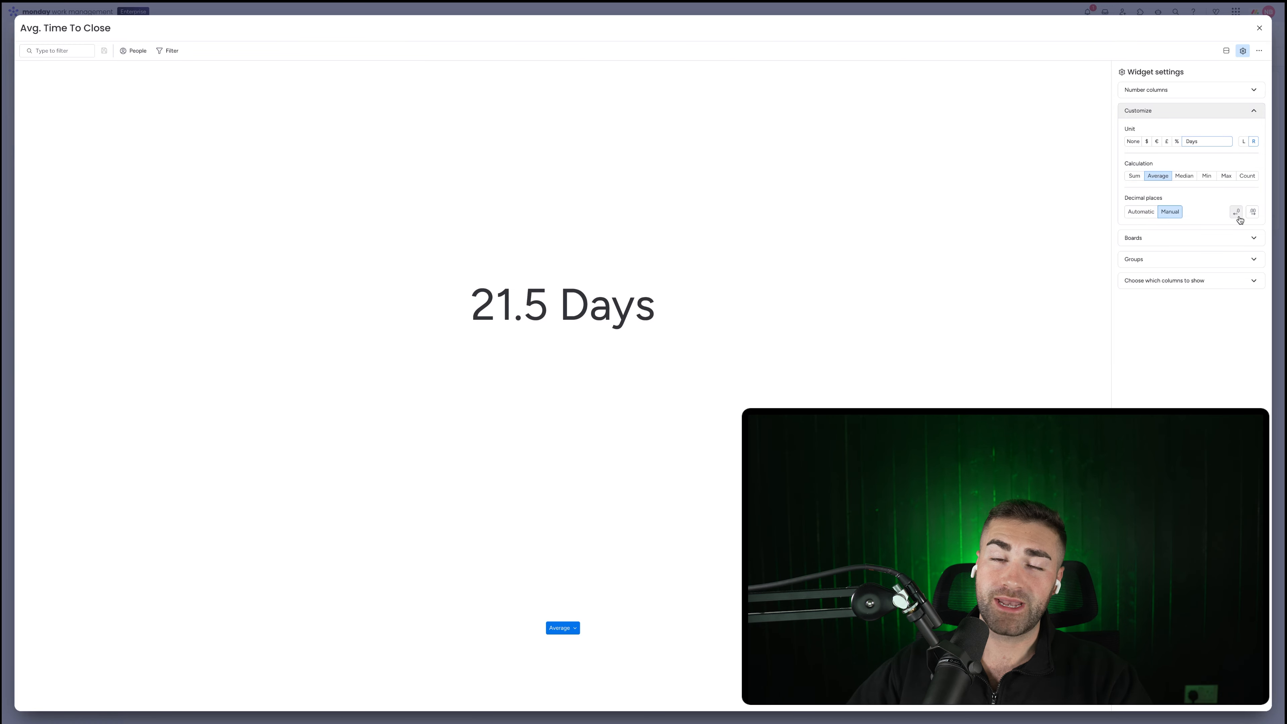
left_click(1237, 213)
left_click(1253, 213)
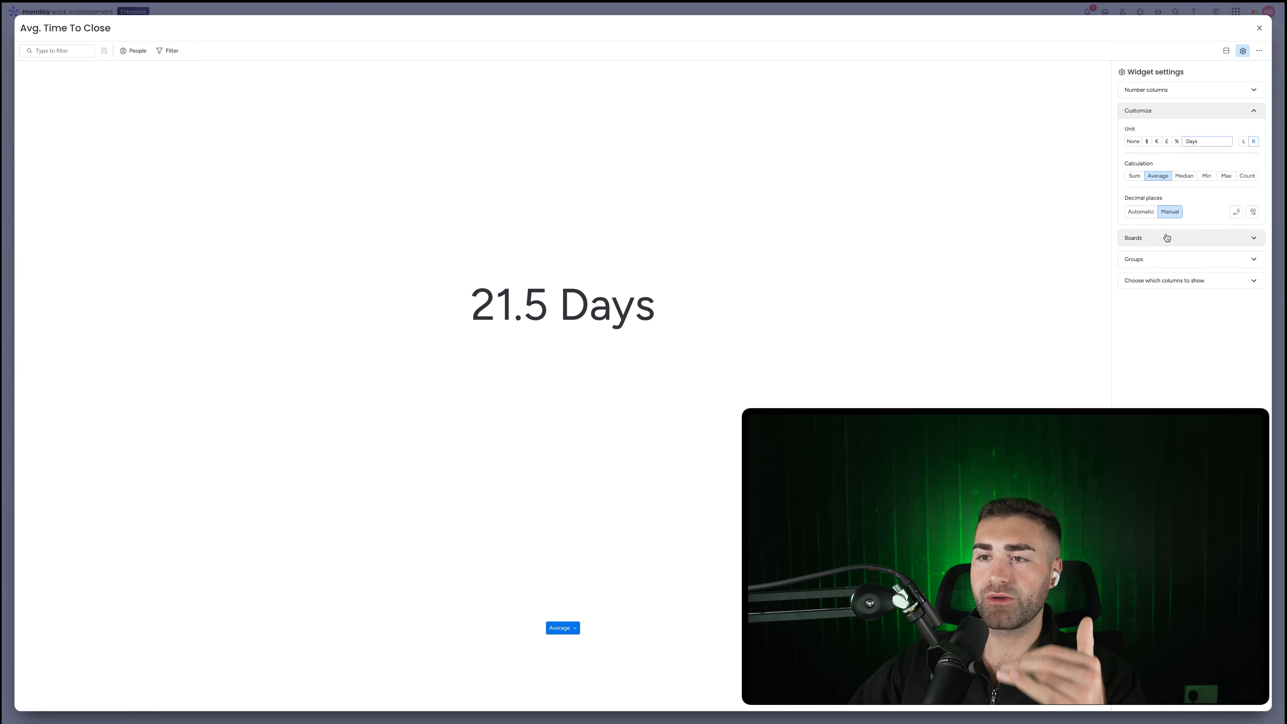
- Limit the widget to the Deals board and its Won Deals group, and close the widget settings
left_click(1165, 260)
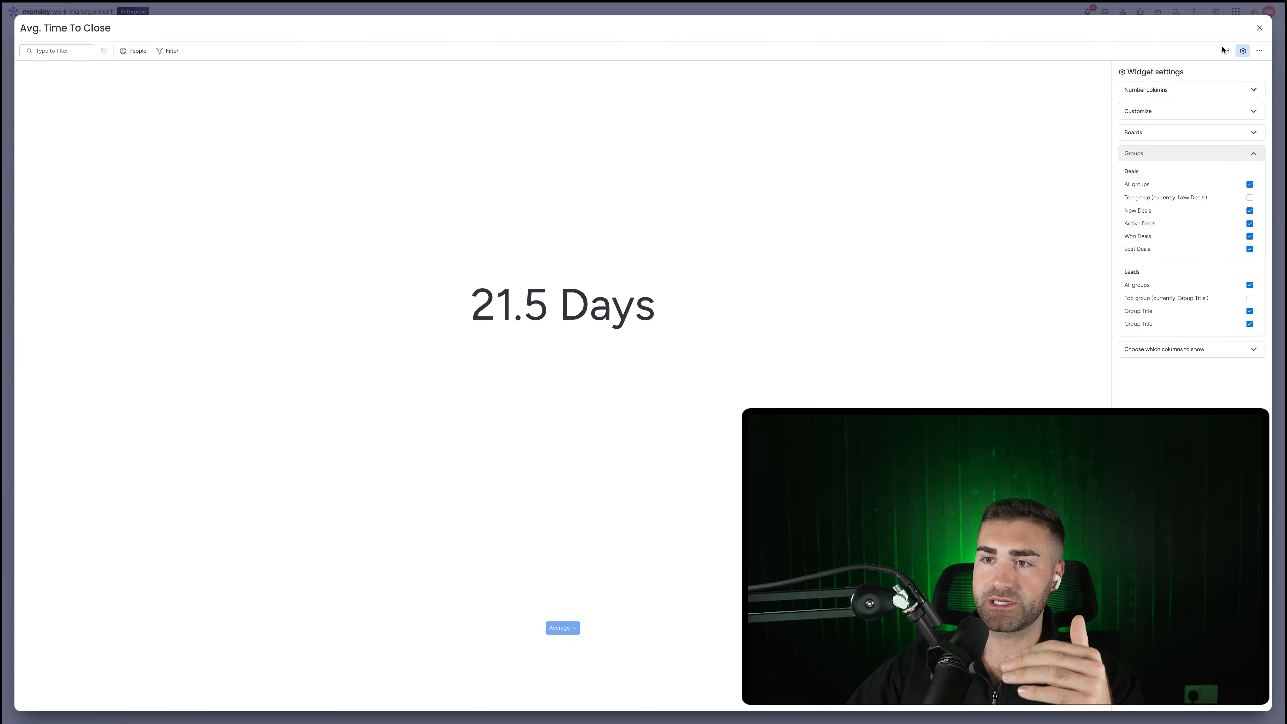
left_click(1177, 132)
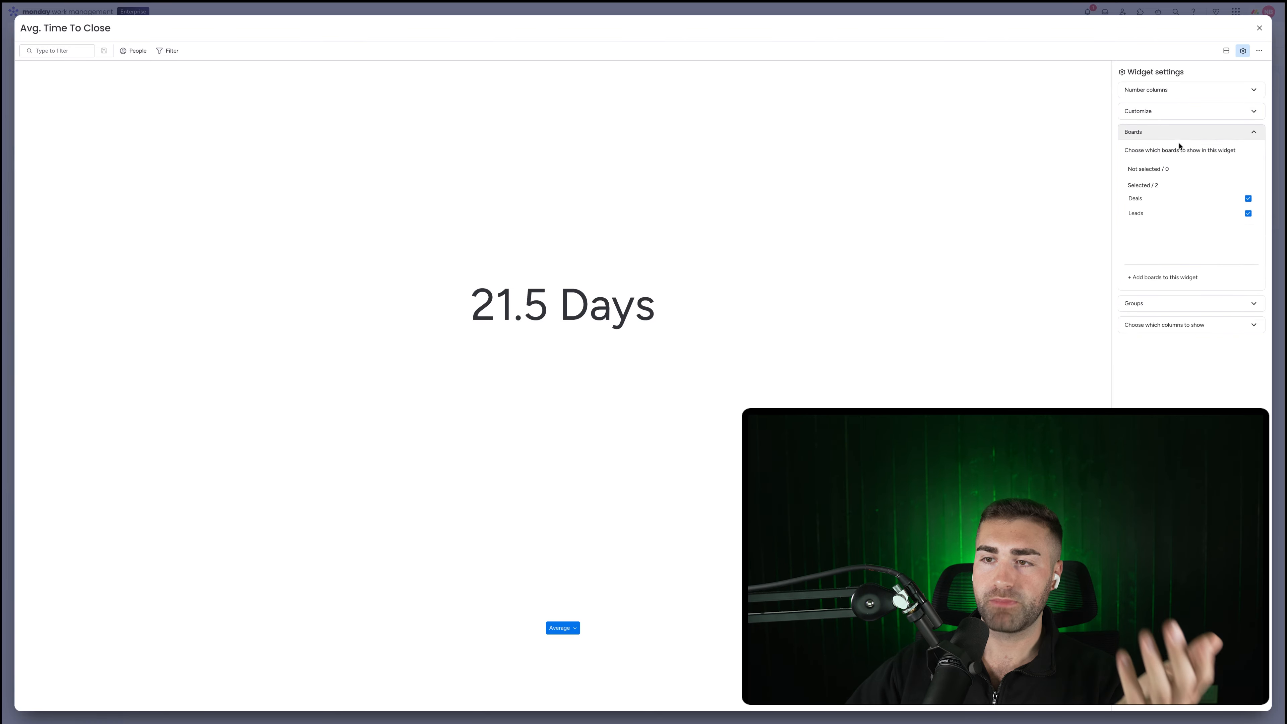
left_click(1173, 216)
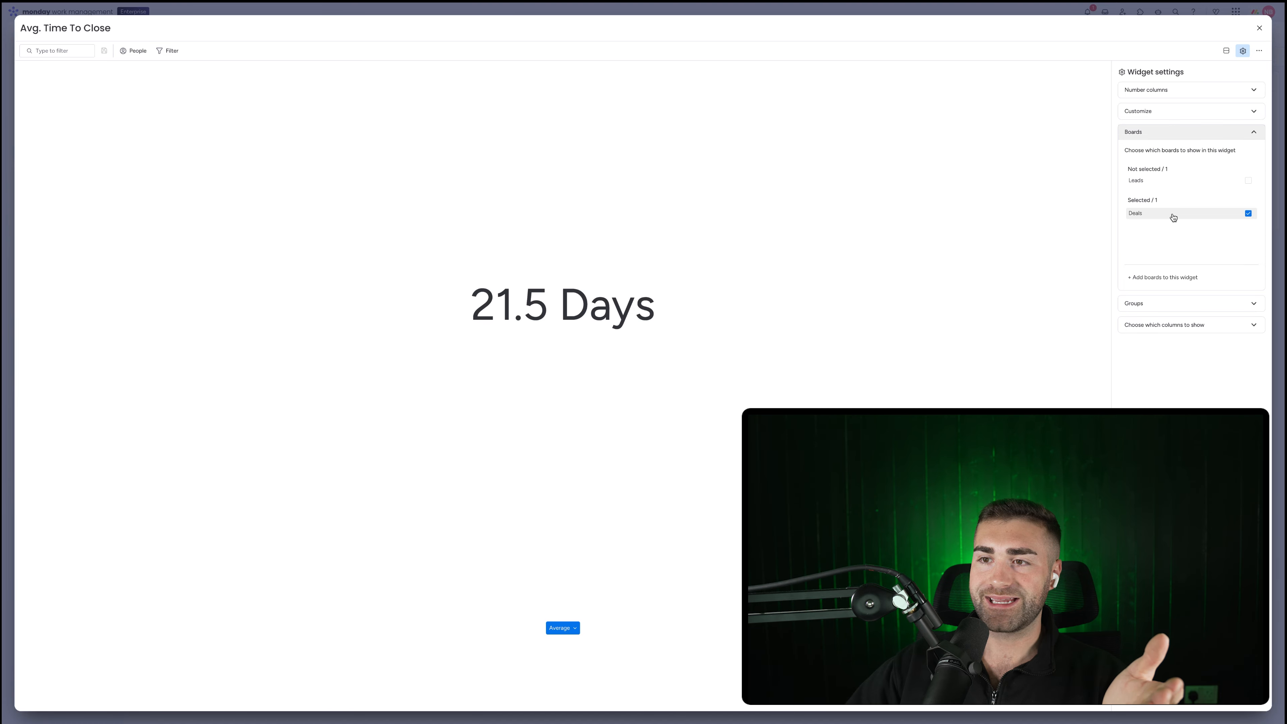
left_click(1144, 304)
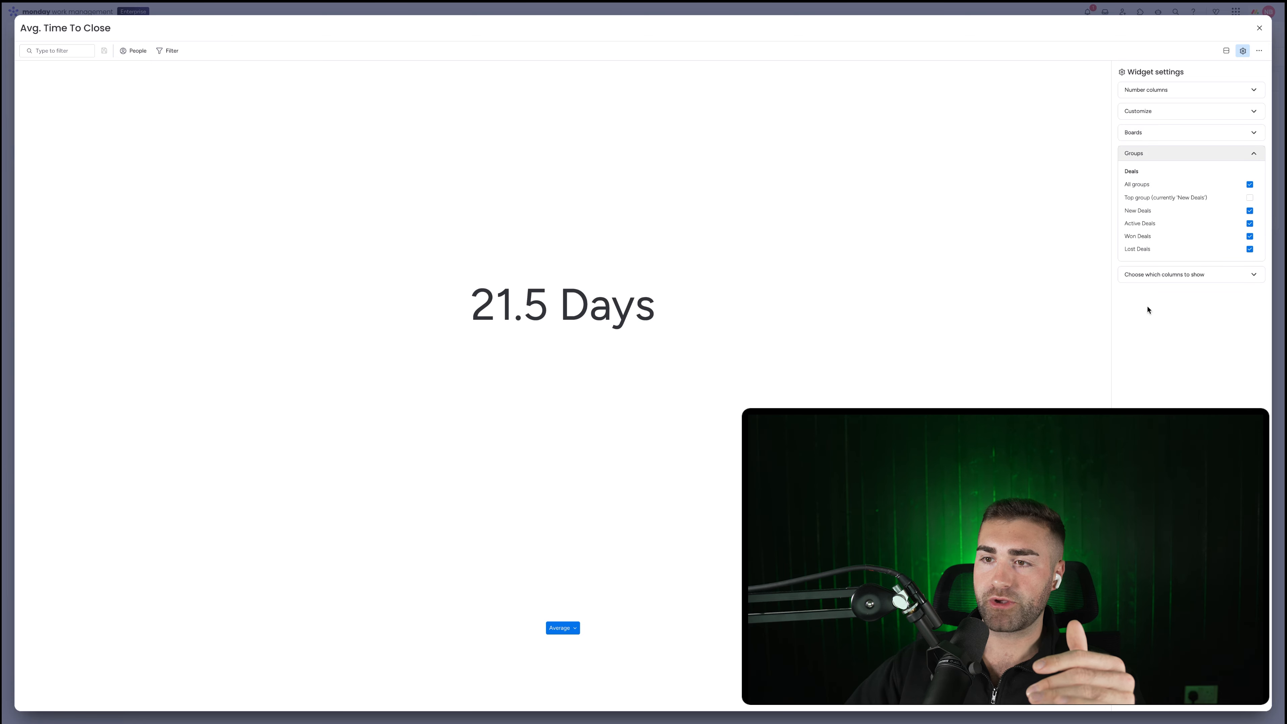
left_click(1137, 249)
left_click(1143, 224)
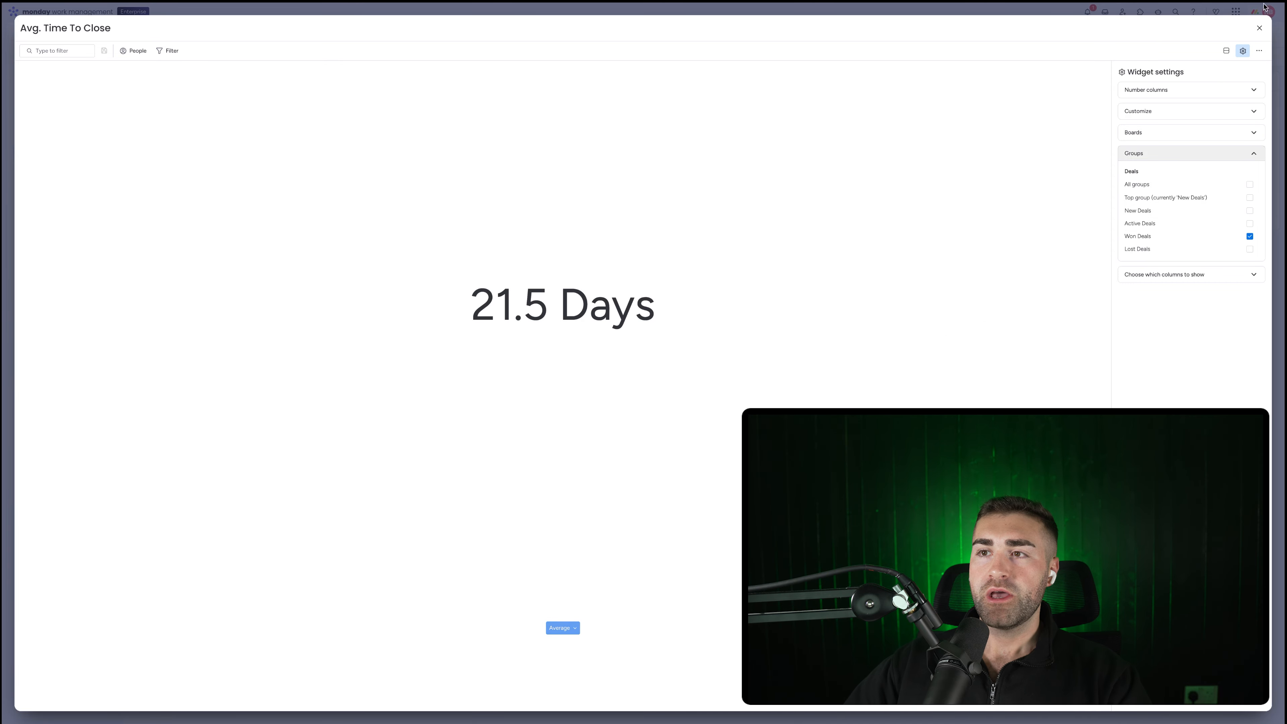
left_click(1259, 28)
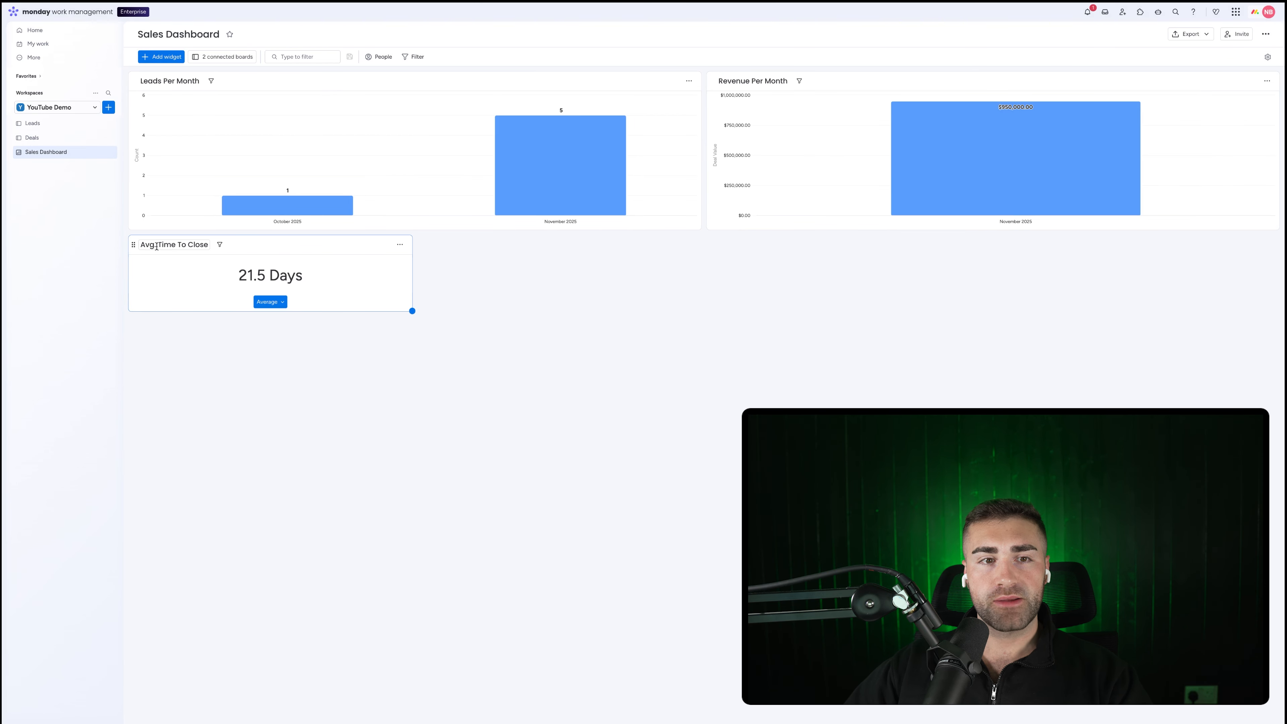
- Move the Avg. Time To Close widget above the Leads Per Month chart, and check the Leads board before returning to the dashboard
left_click_drag(135, 247, 147, 82)
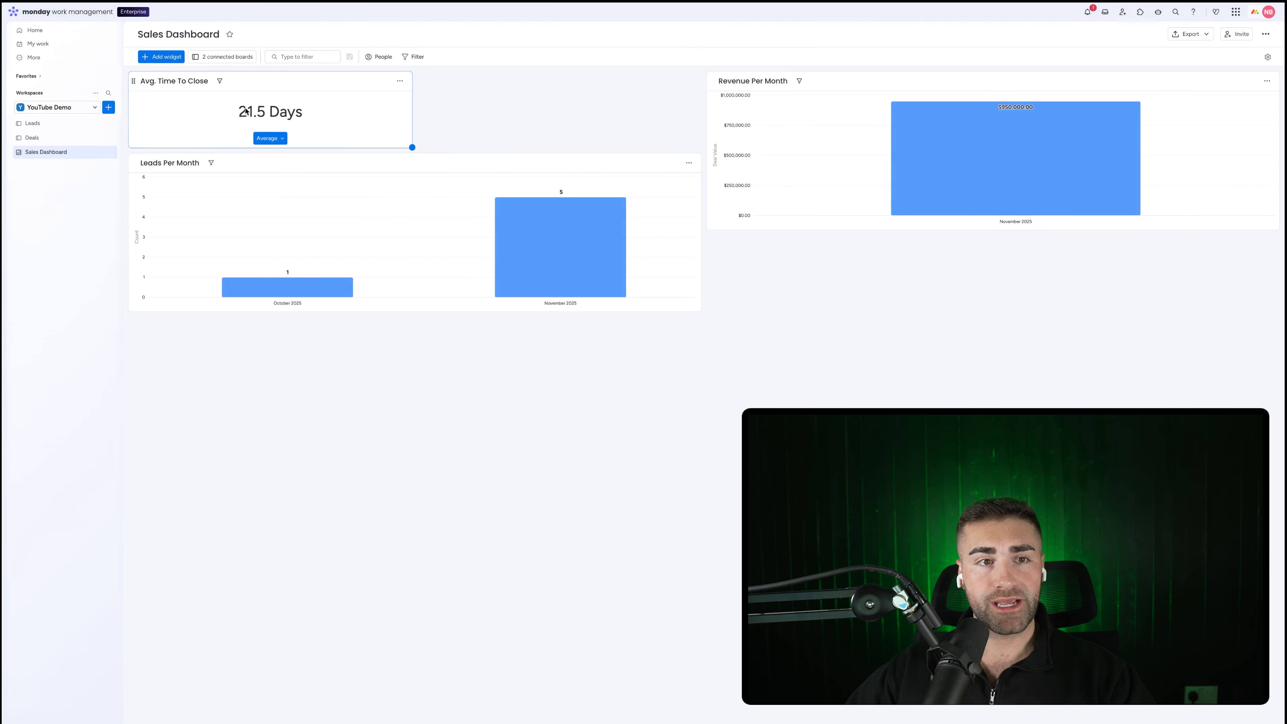
left_click(77, 129)
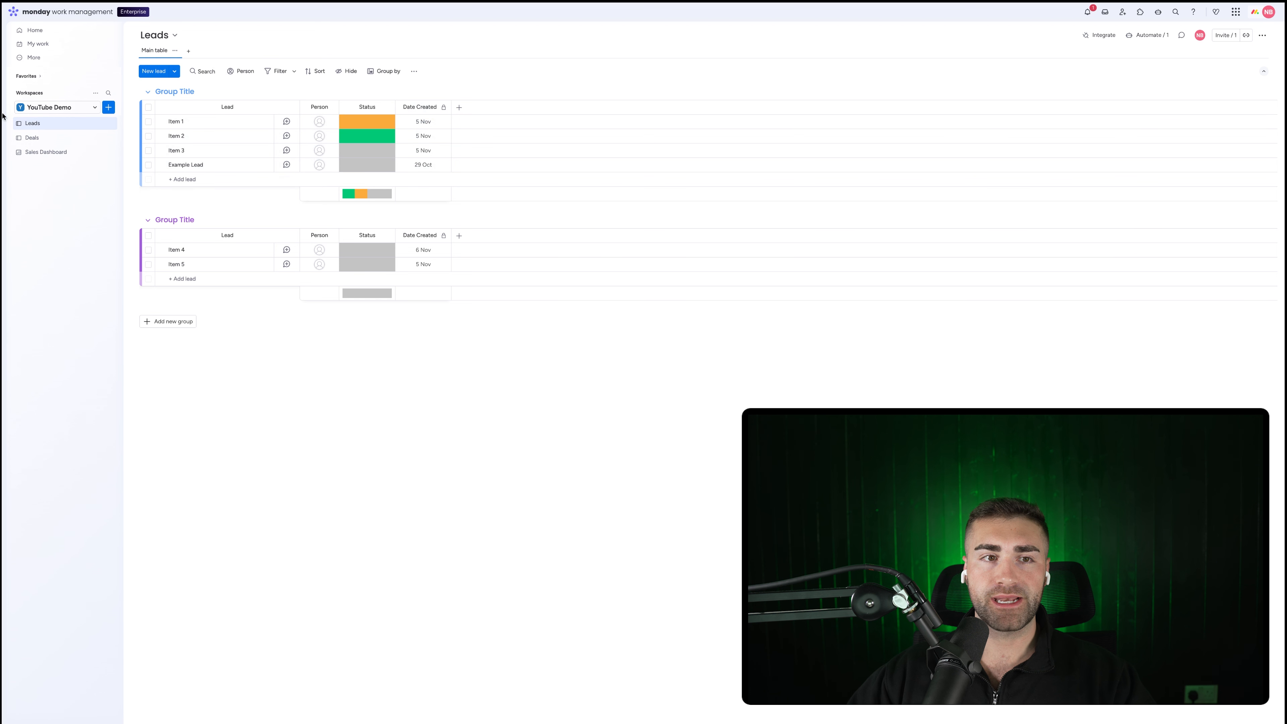
left_click(64, 152)
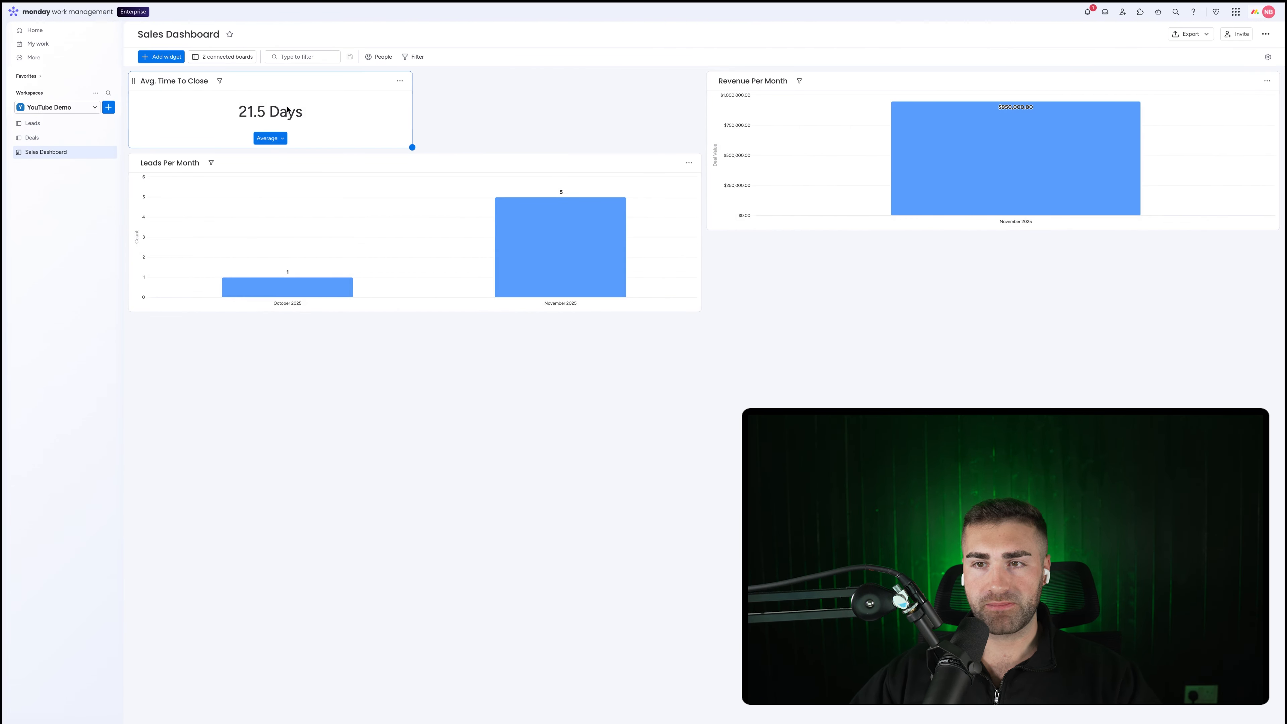
- On the Deals board, set the status of Item 2 in New Deals to New and review the available status labels
left_click(60, 140)
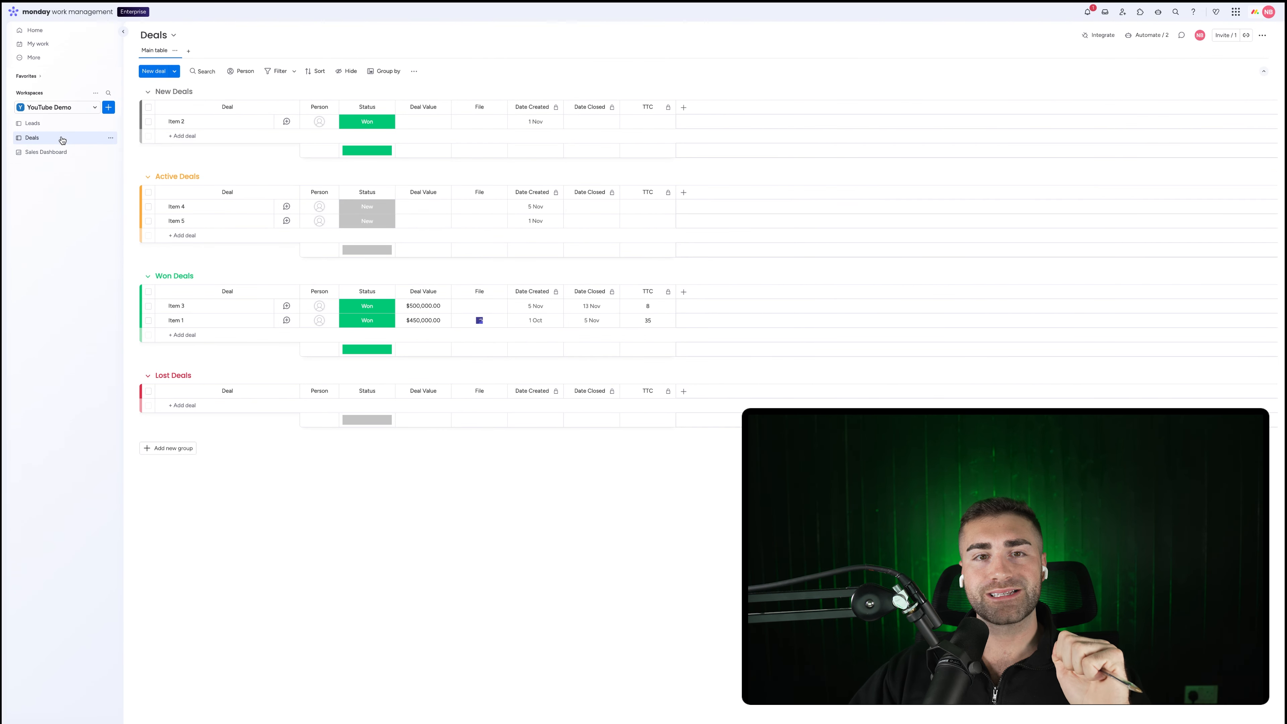
left_click(367, 121)
left_click(367, 148)
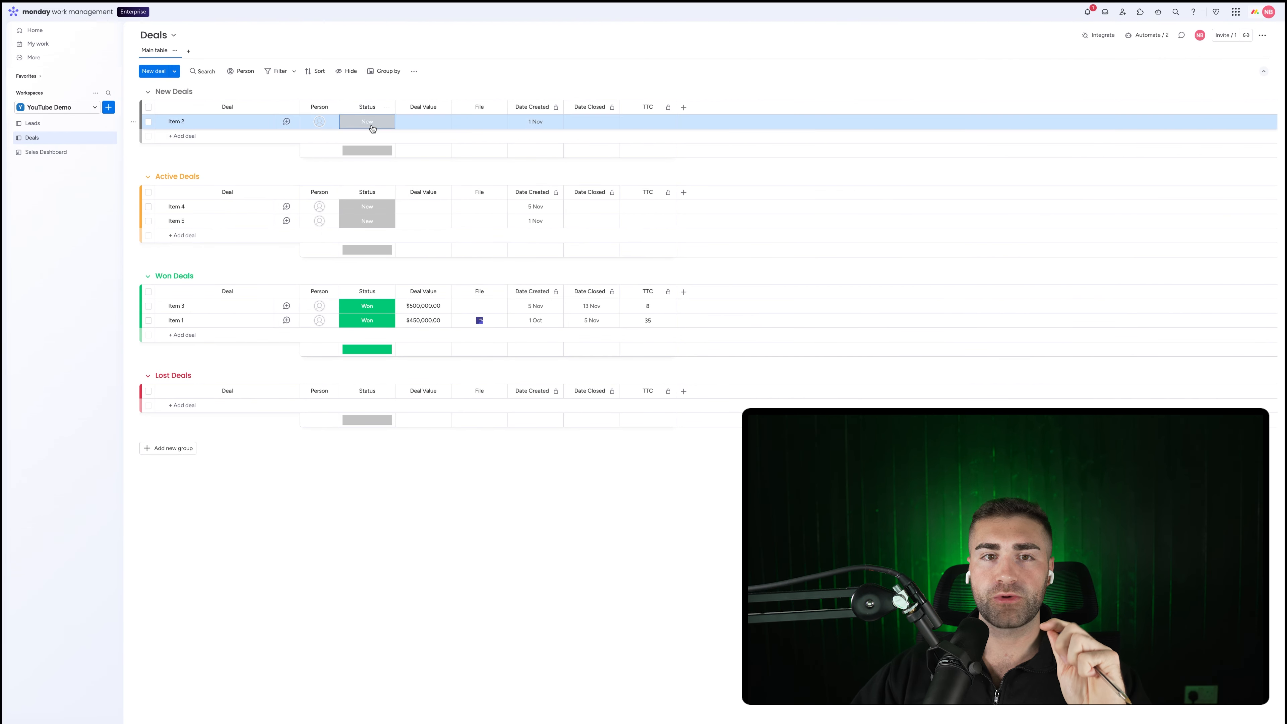
left_click(373, 127)
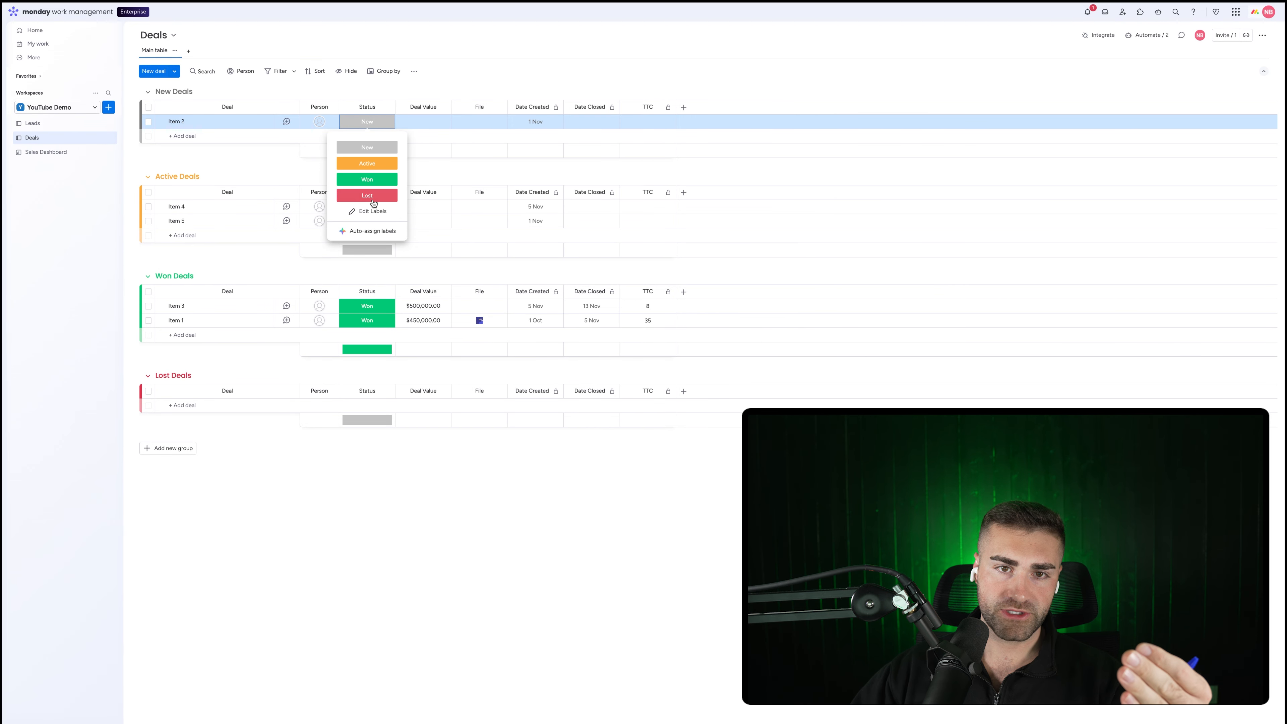
left_click(469, 78)
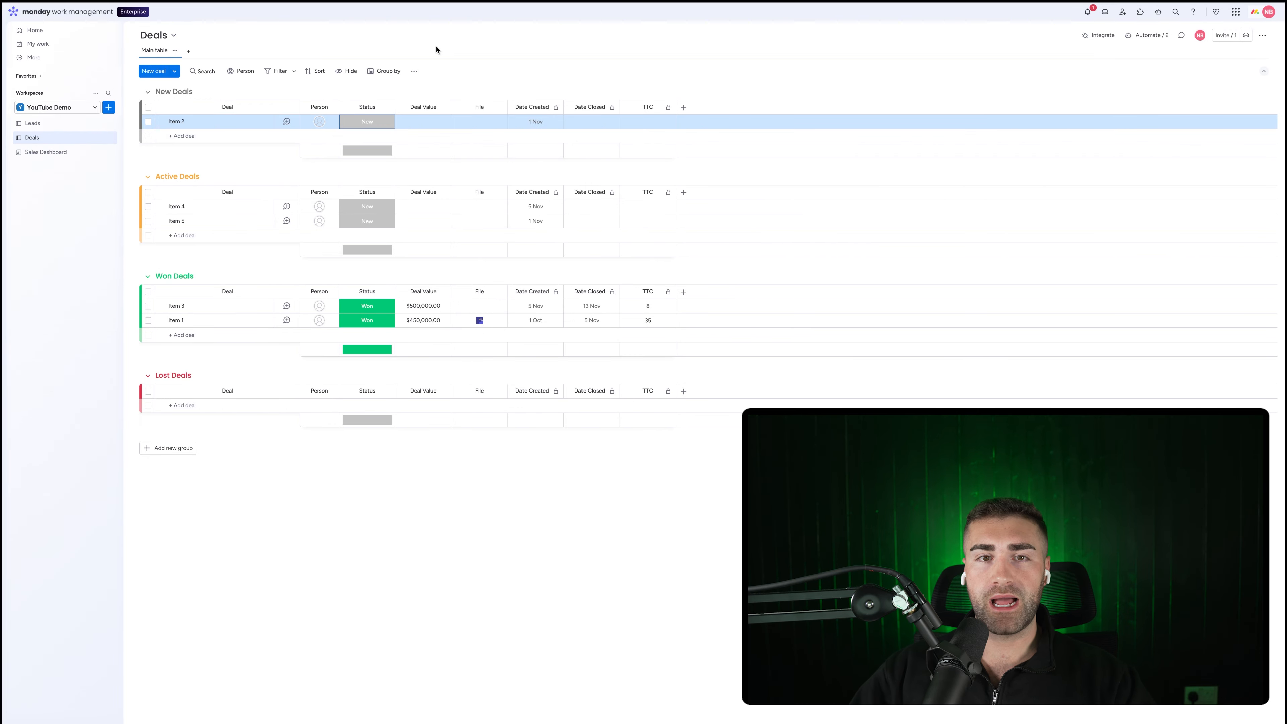
- Add a Formula column after TTC on the Deals board
left_click(682, 108)
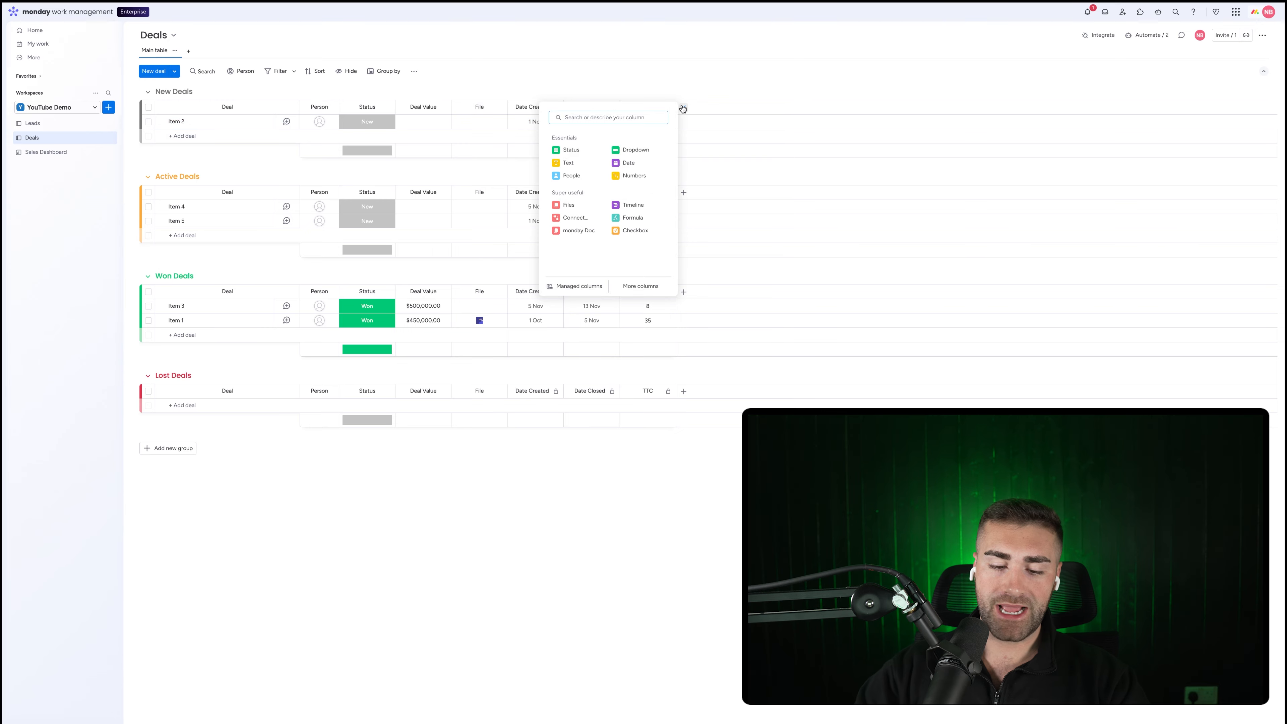
type("form")
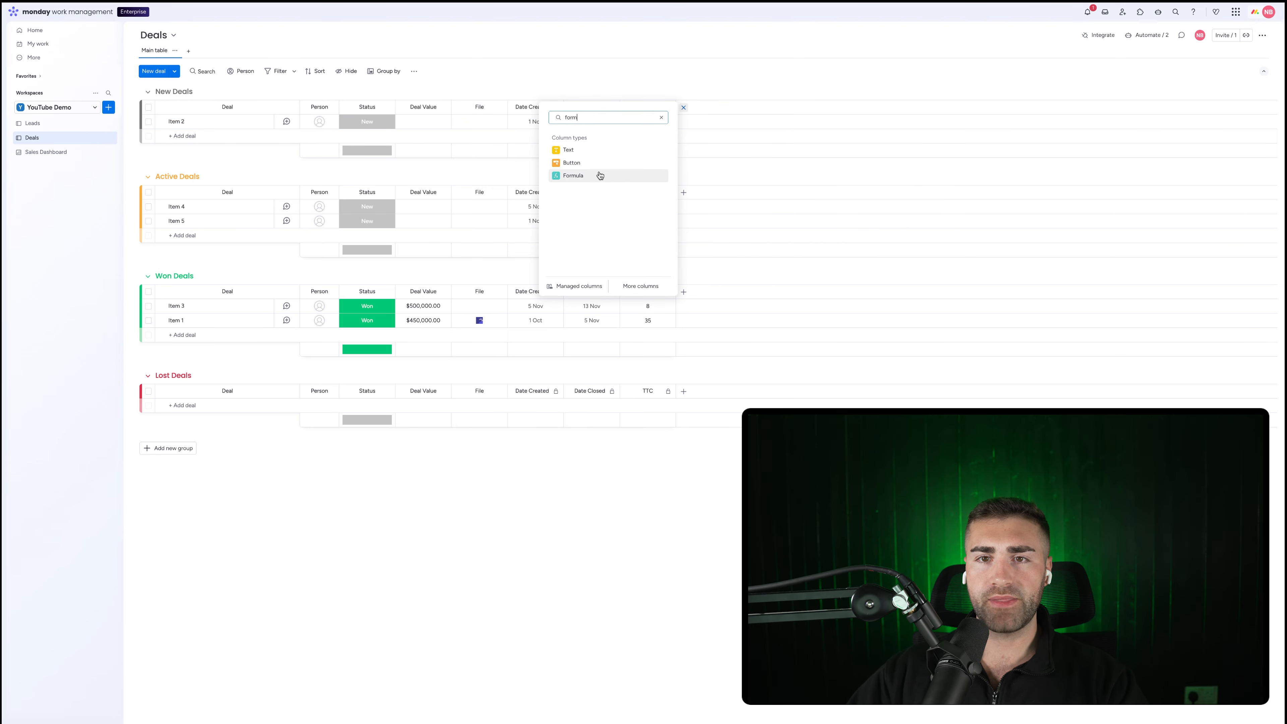
left_click(578, 172)
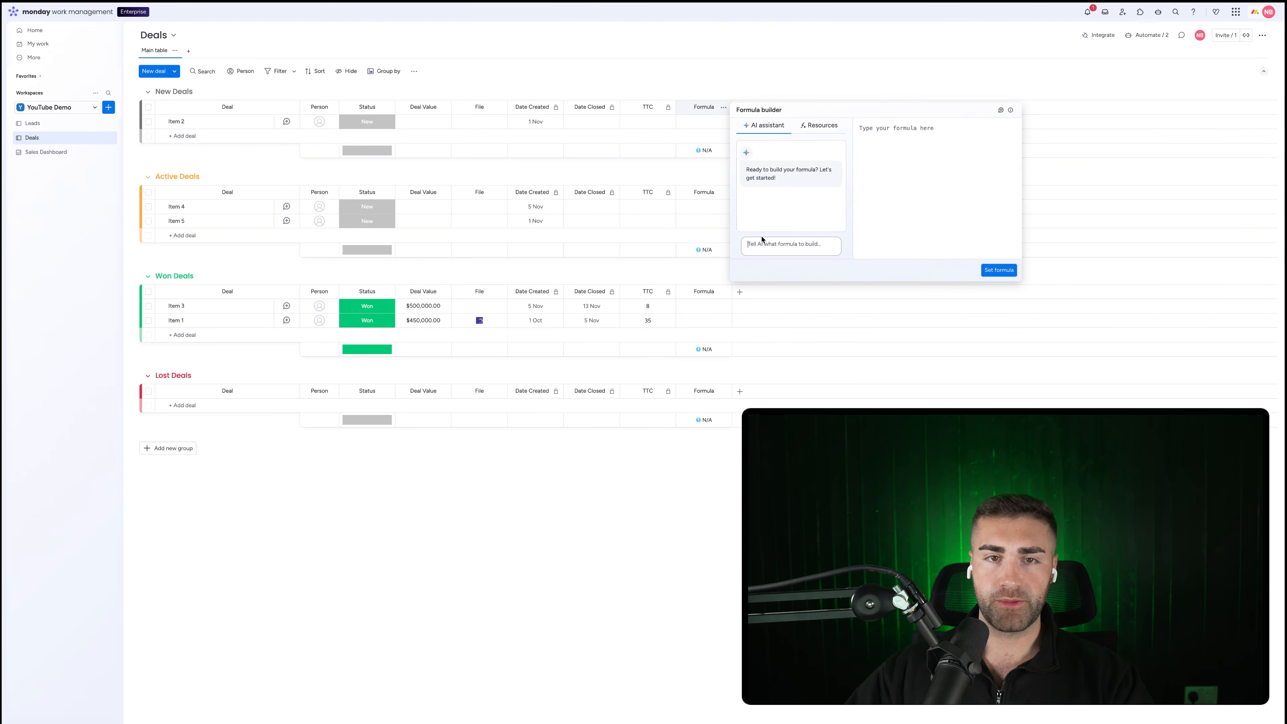
- Ask the AI assistant for "when status equals New, give me 10% of deal value", and apply the generated formula to the column
type("when status equal")
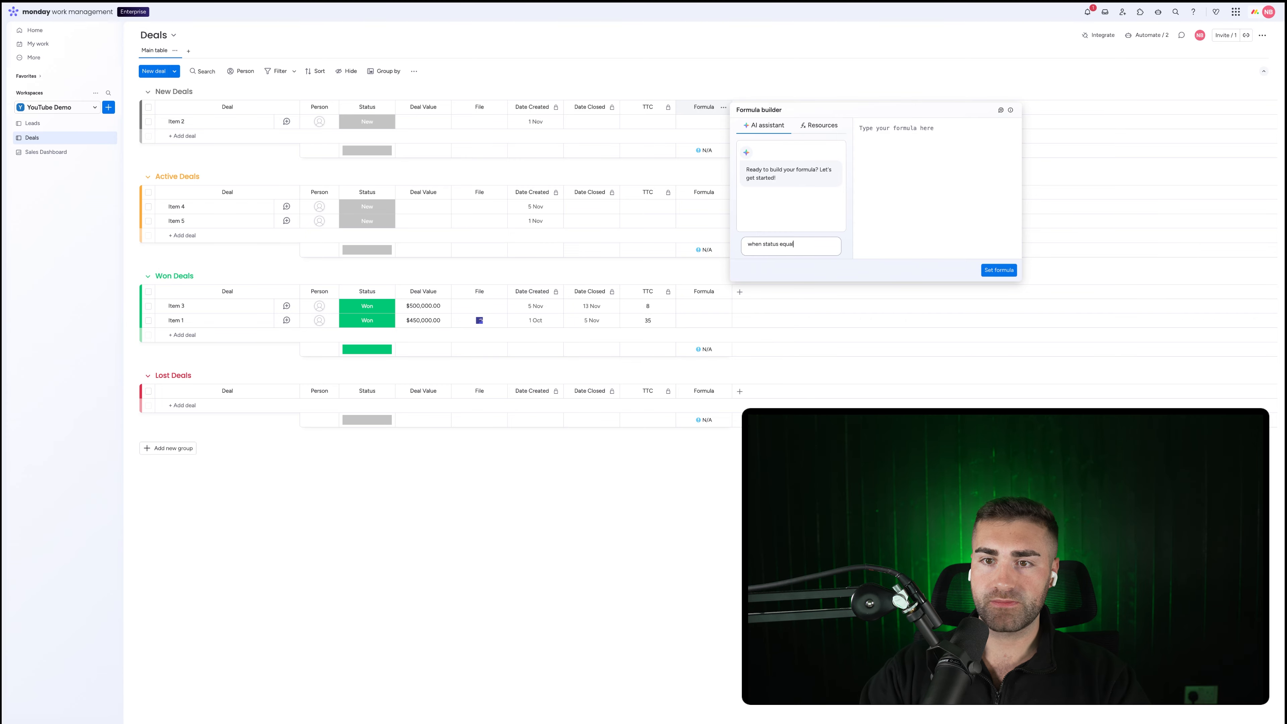
type("s New, give me")
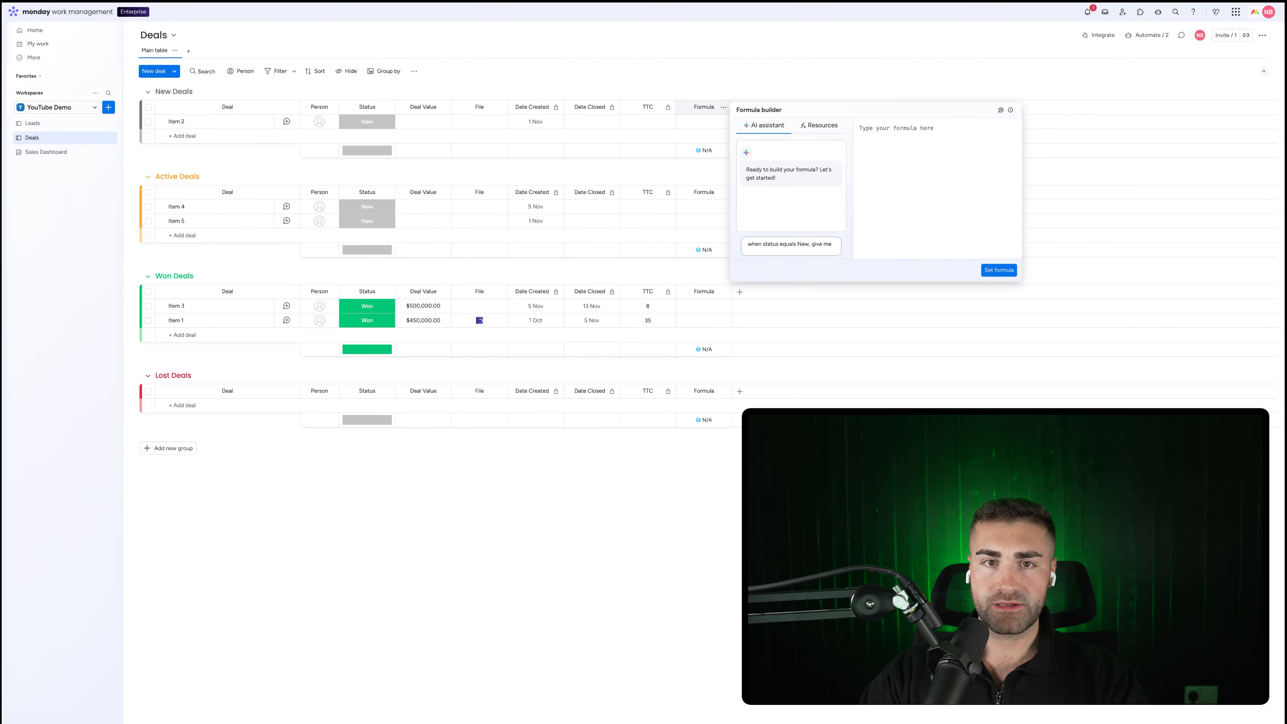
type(" 10% of deal")
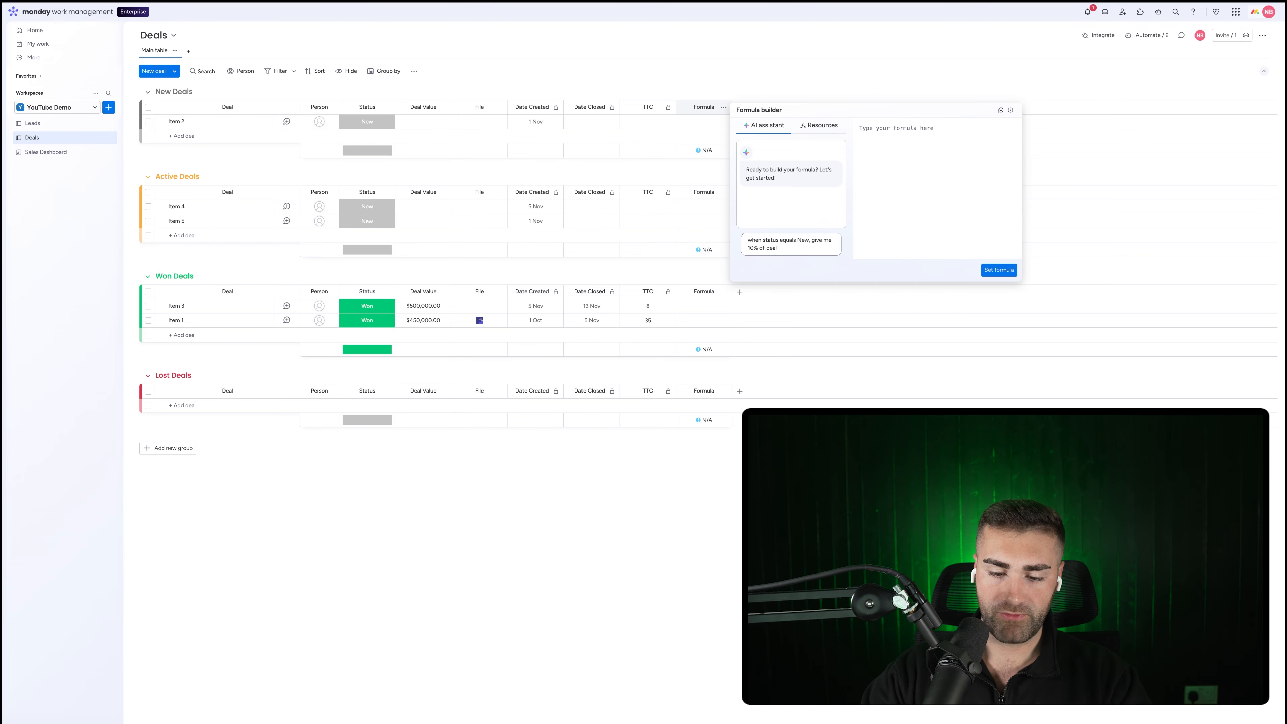
type(" value")
key("Return")
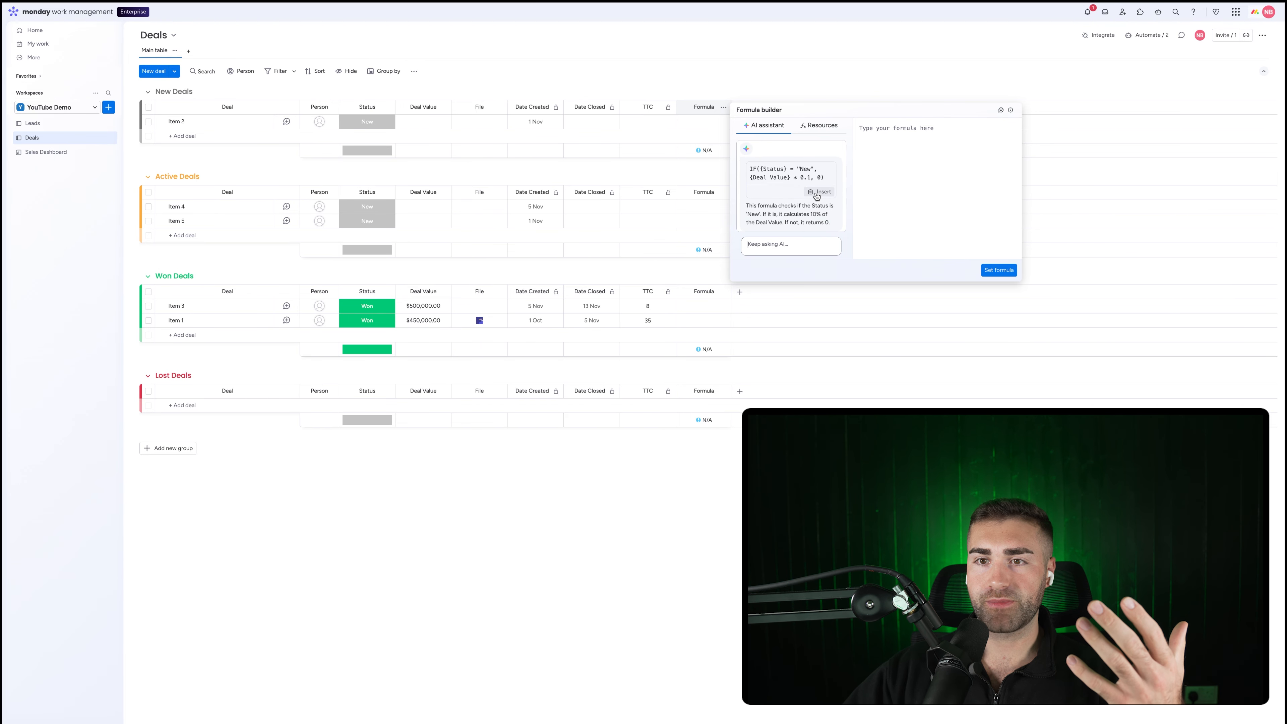
left_click(817, 192)
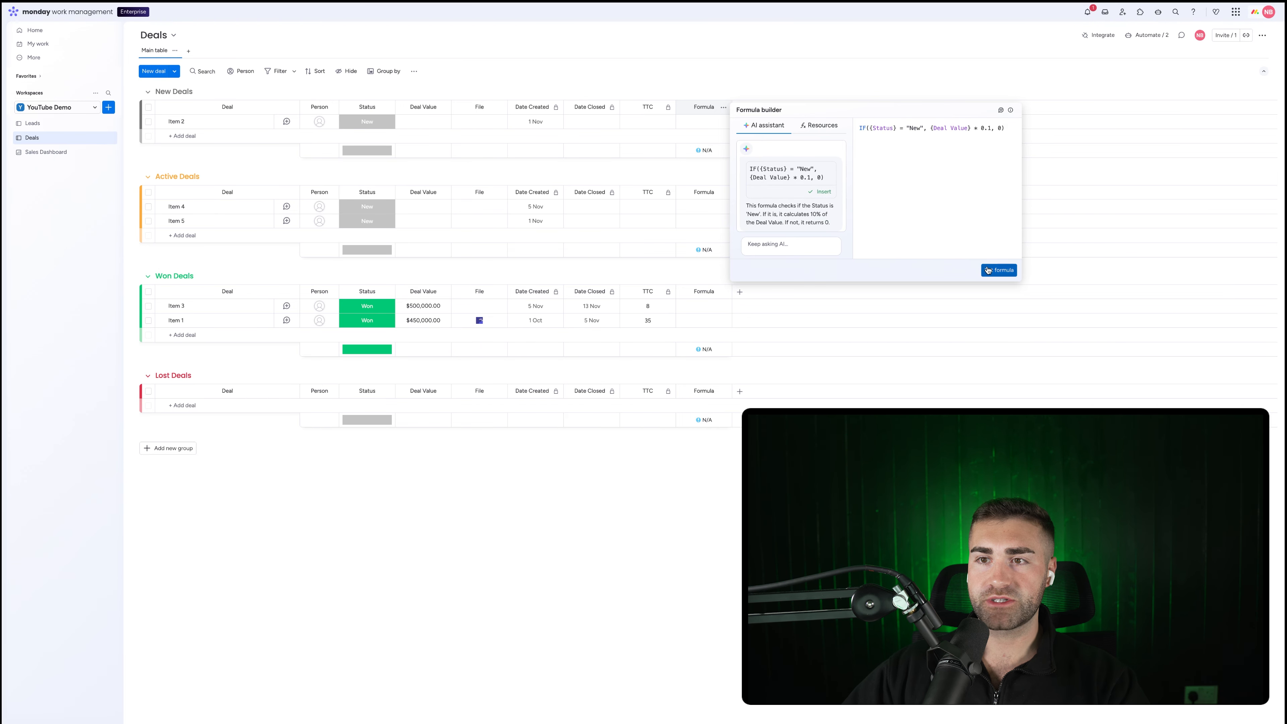
left_click(997, 269)
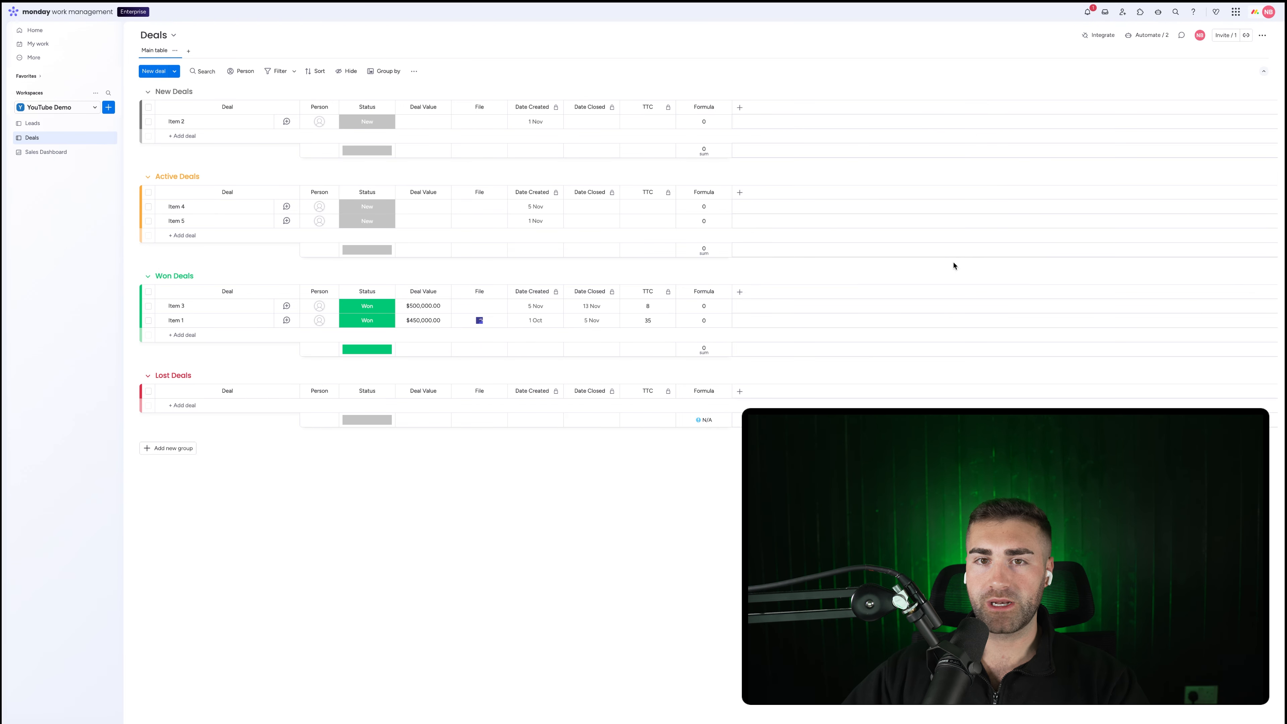
- Set the Deal Value of Item 2 in New Deals to 10000
left_click(437, 120)
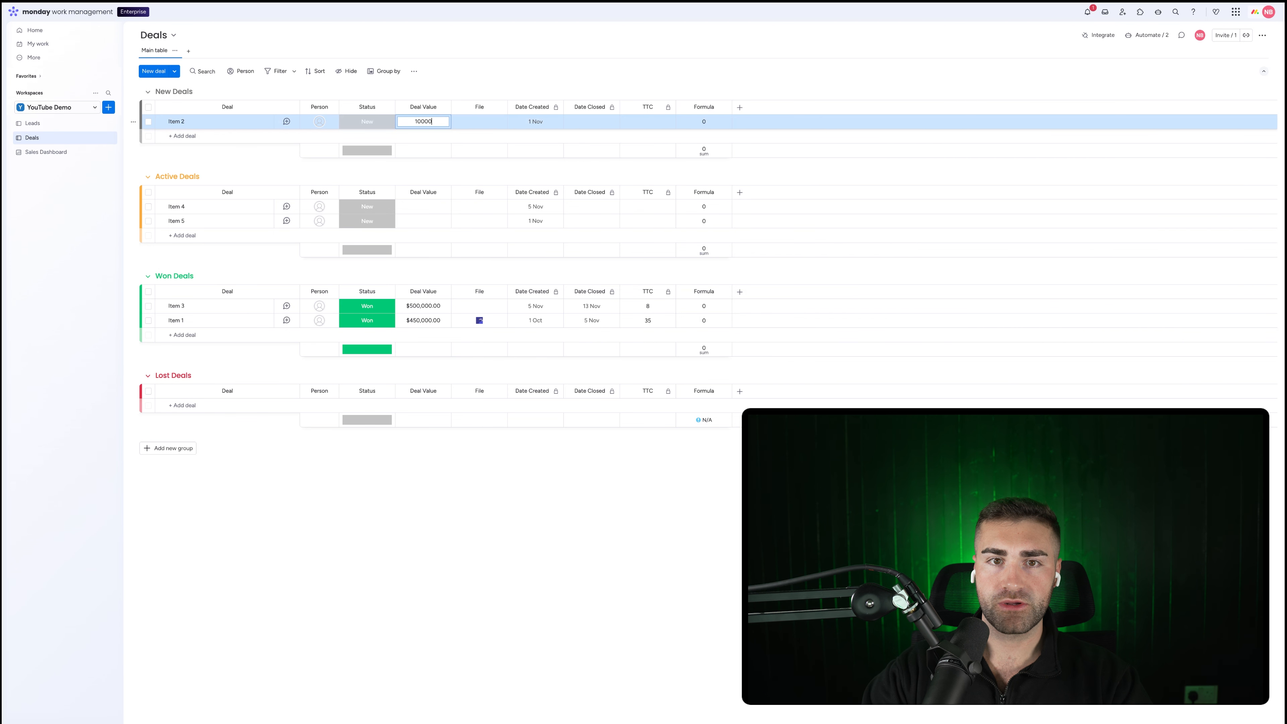
key("Return")
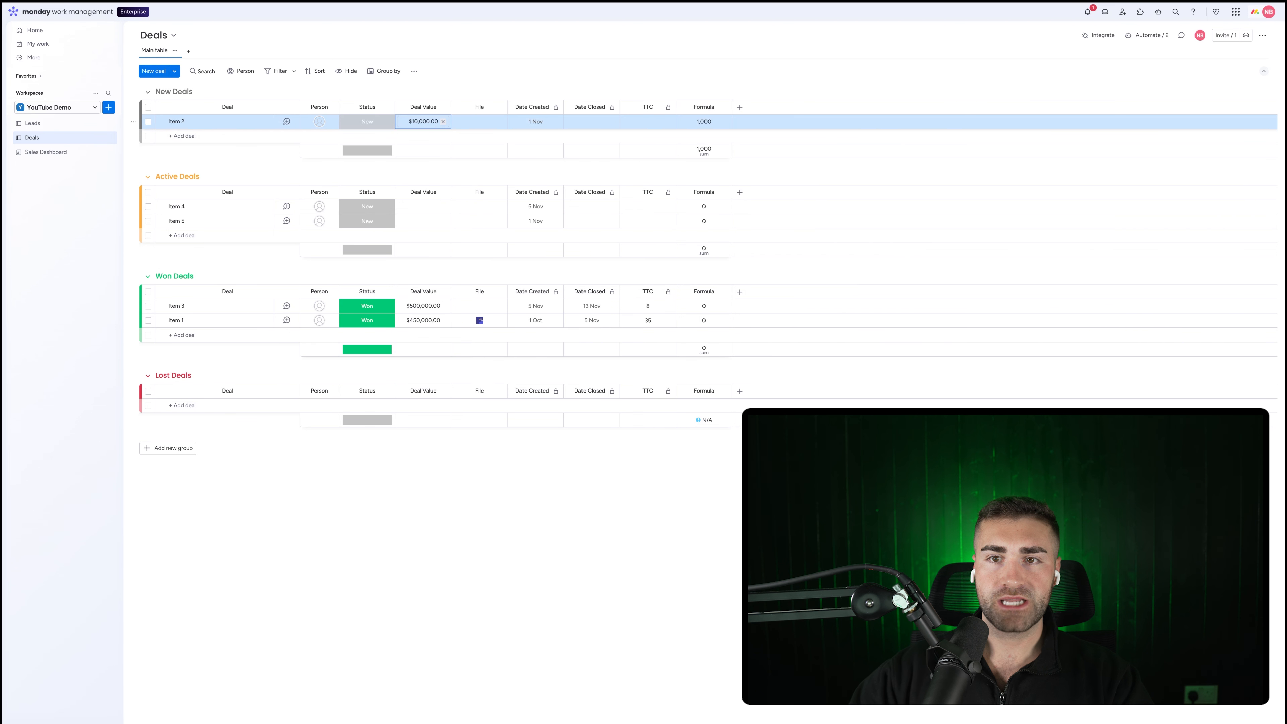
- Set the Formula column's unit to $ and rename the column as Forecasted Value
left_click(704, 157)
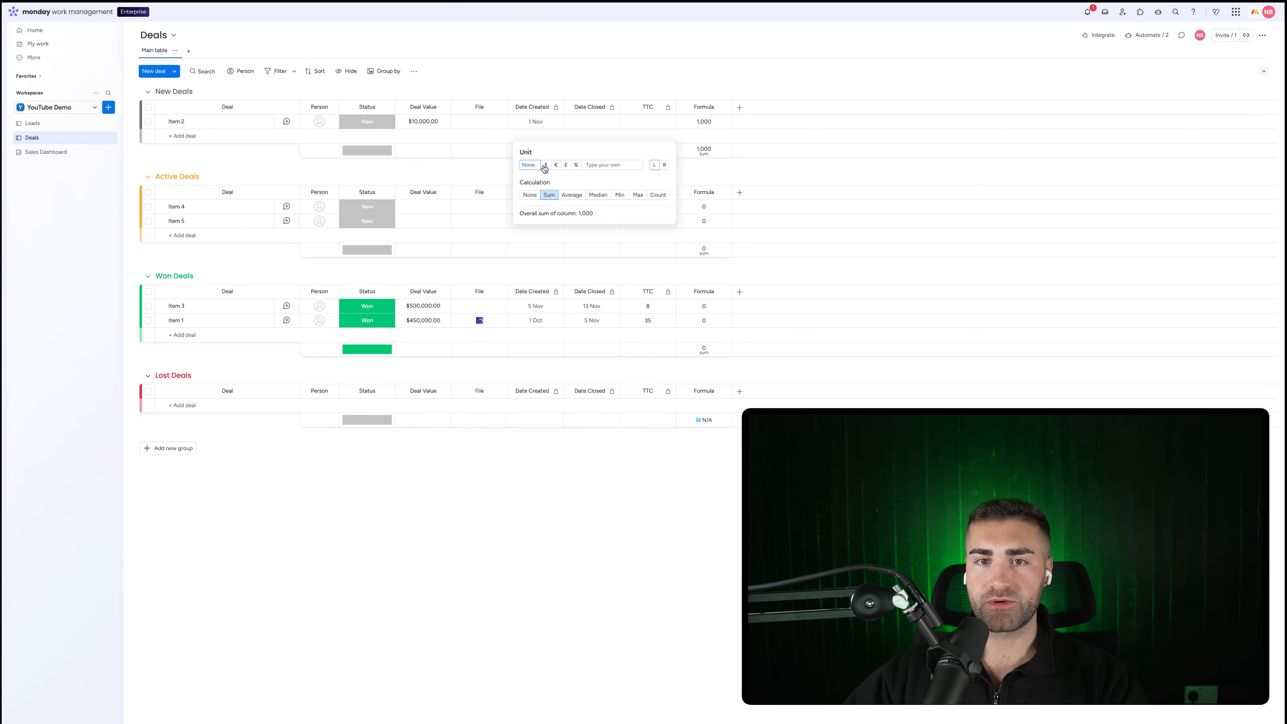
left_click(720, 66)
left_click(703, 107)
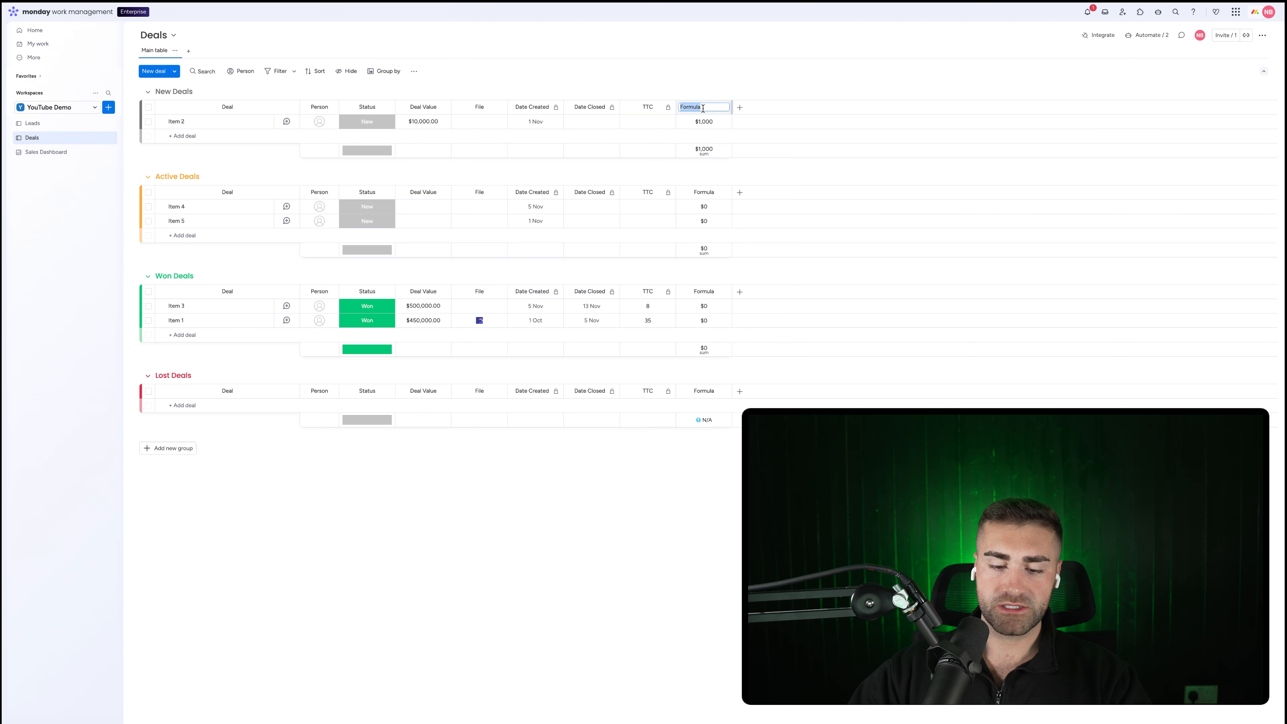
type("Forecasted ")
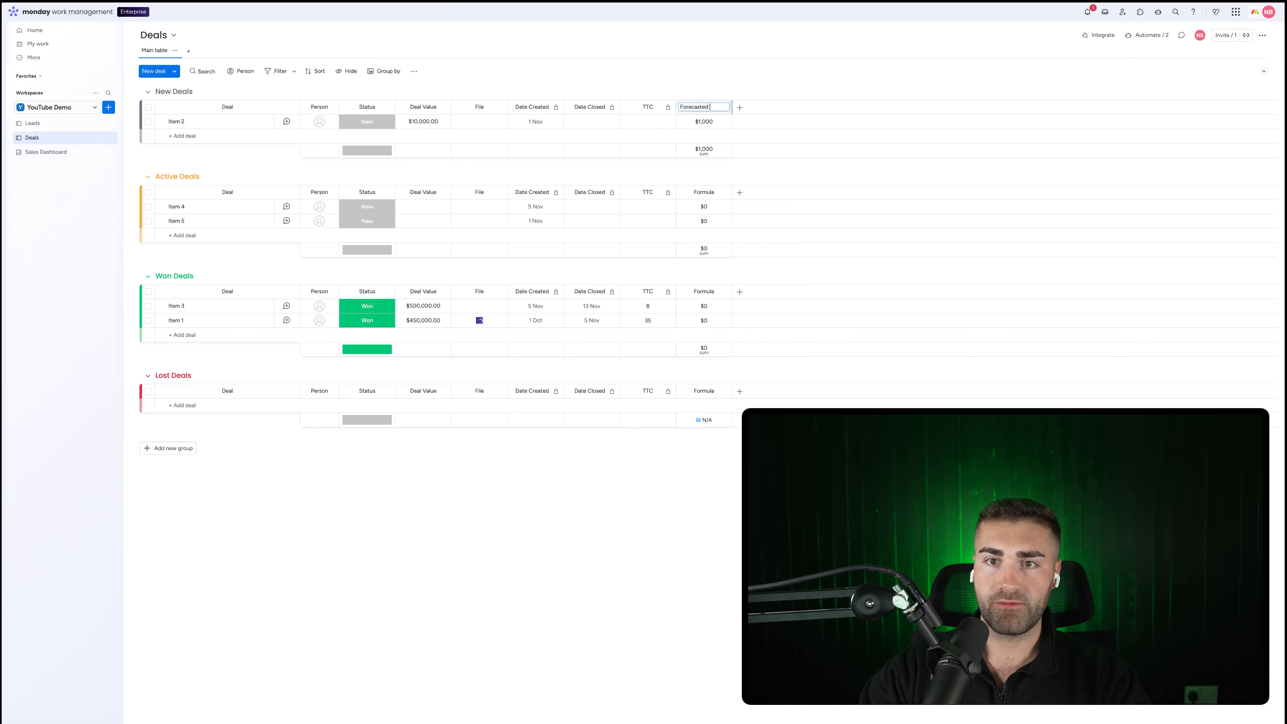
type("Value")
key("Return")
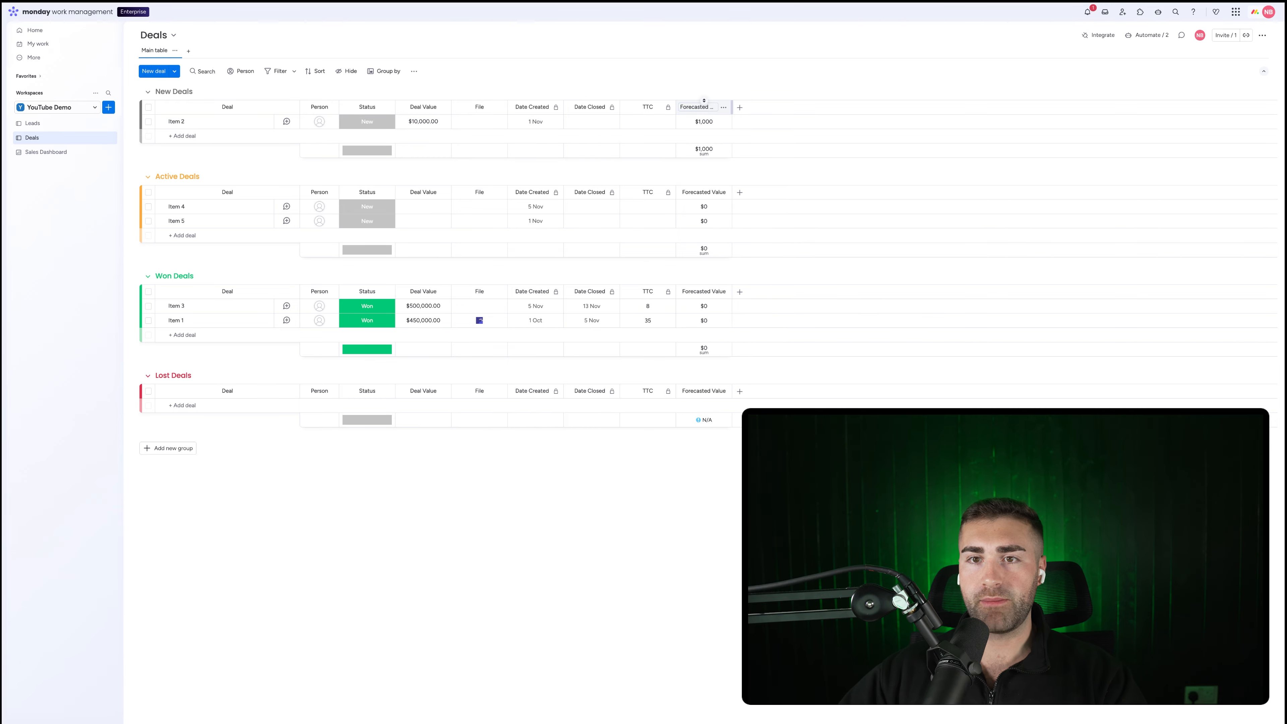
- Hide the Forecasted Value column's summary and move the column directly after Deal Value
left_click(725, 108)
mouse_move(770, 129)
left_click(887, 201)
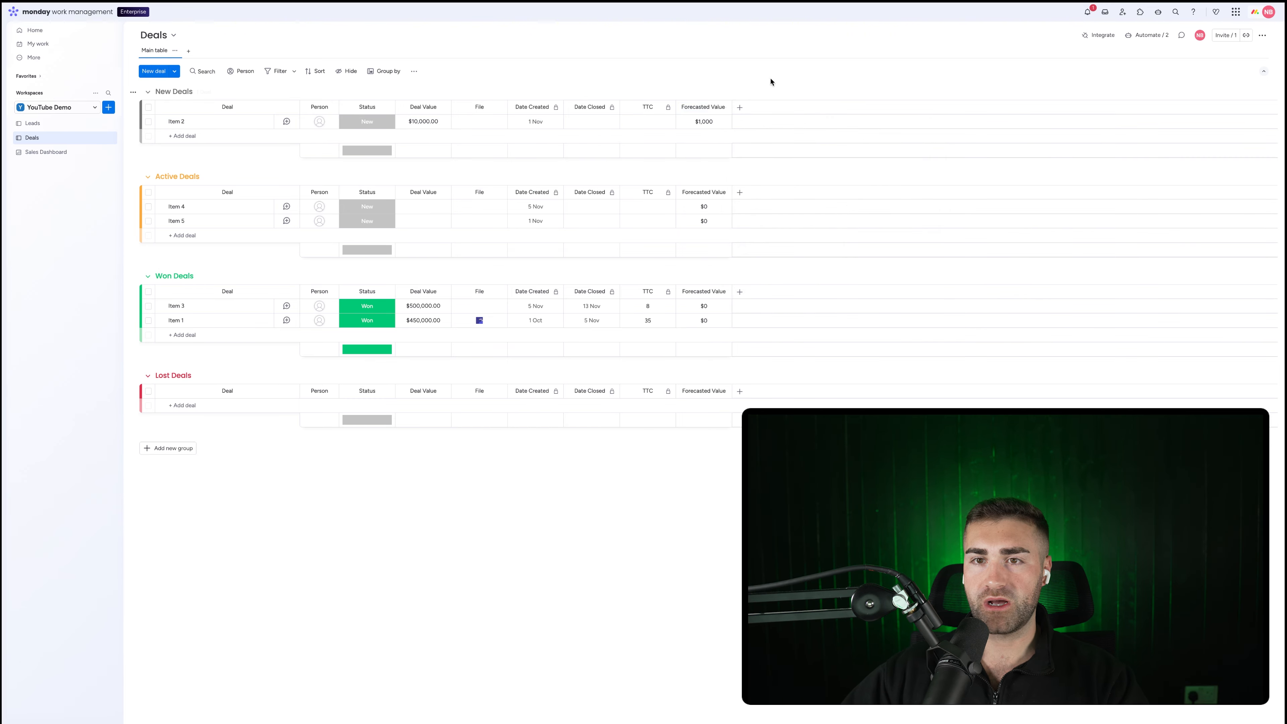
left_click_drag(730, 109, 479, 104)
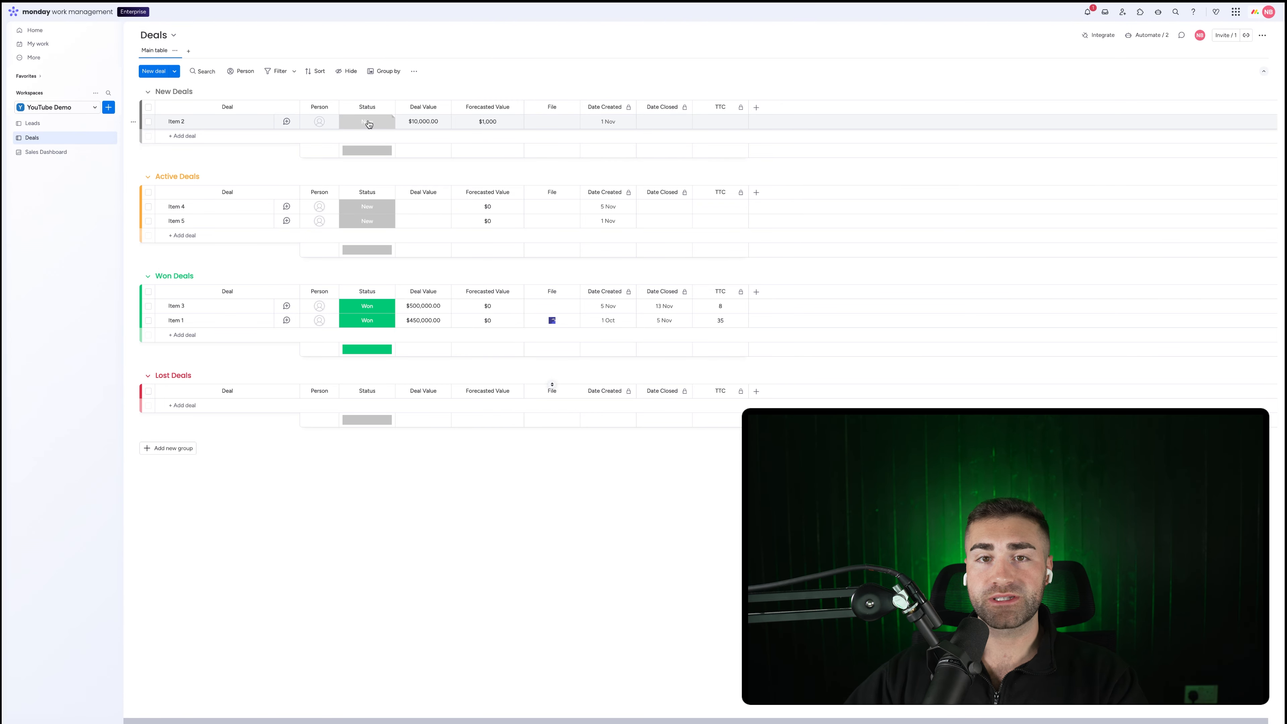
- Ask the AI assistant "please add, where status is equal to Active, give me 30% of deal value" and apply its formula to Forecasted Value
left_click(473, 124)
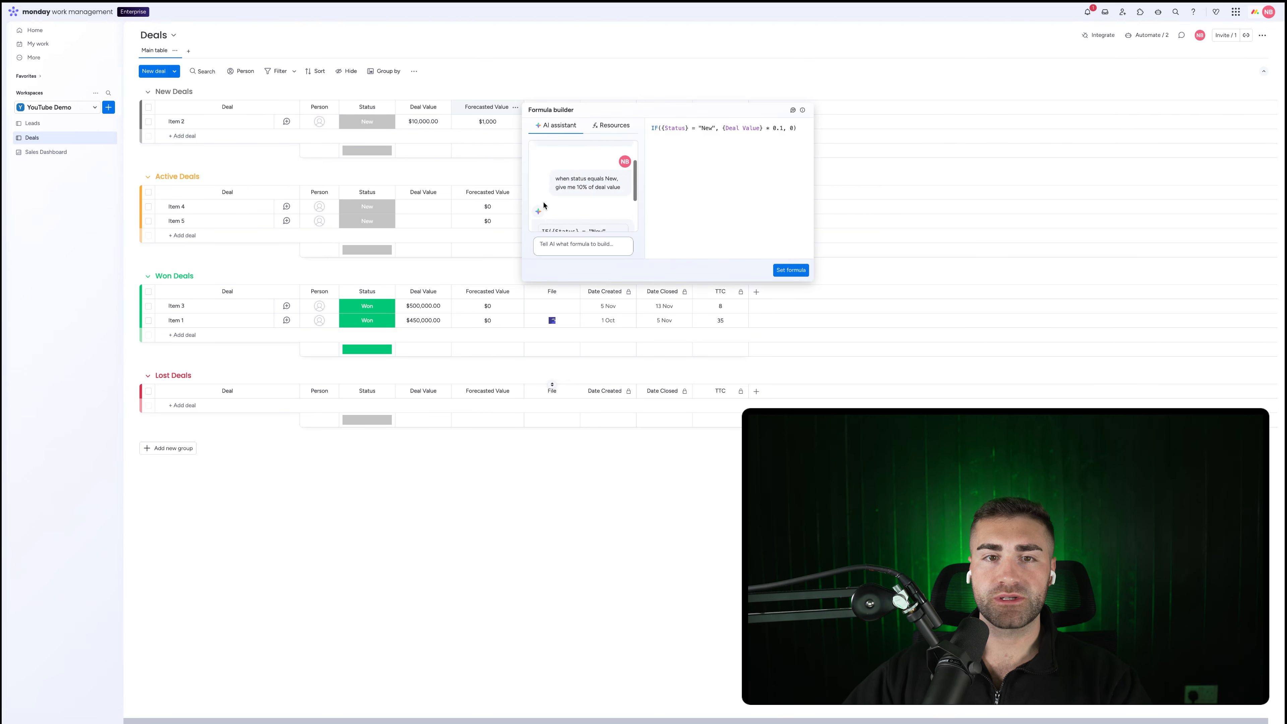
left_click(367, 221)
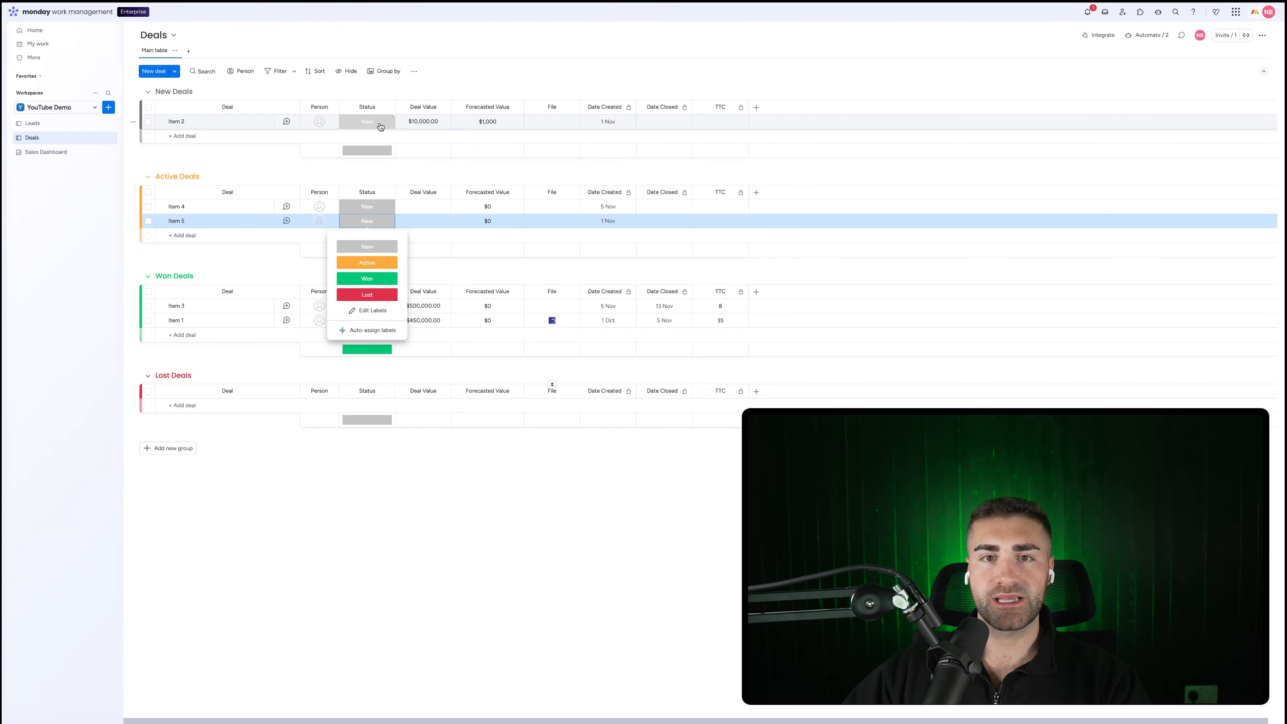
left_click(507, 123)
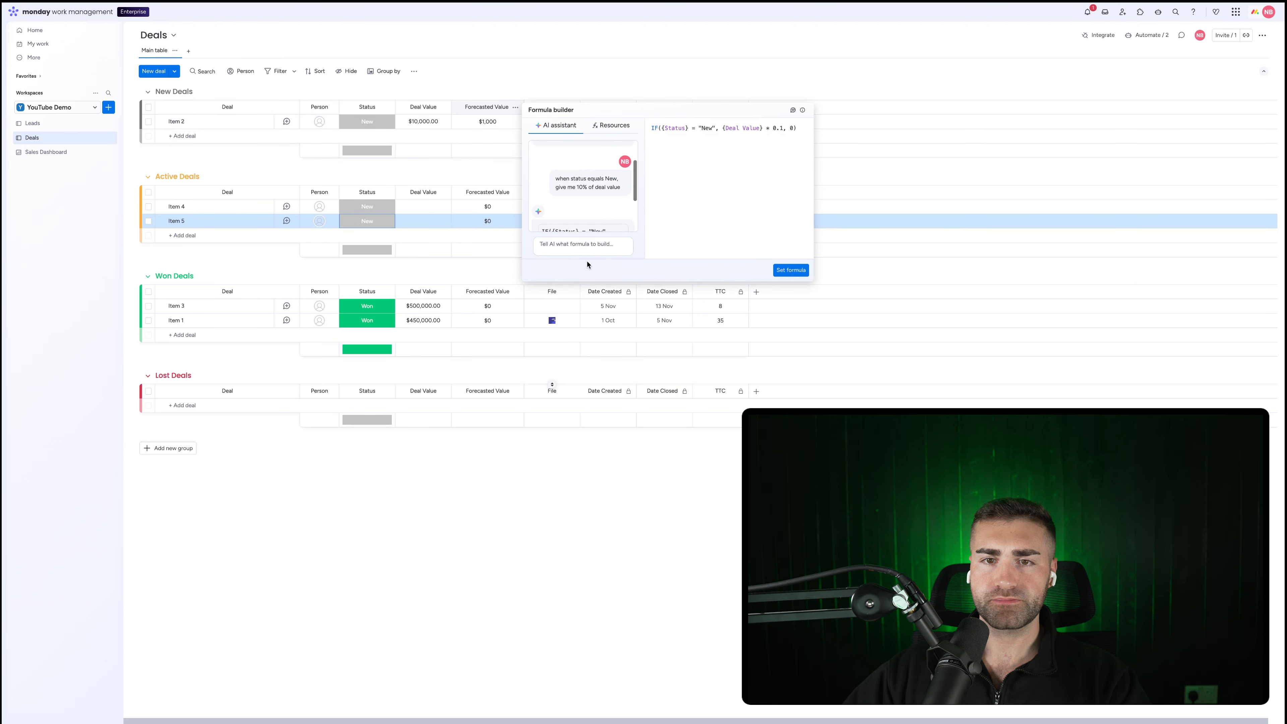
left_click(569, 245)
type("please ad")
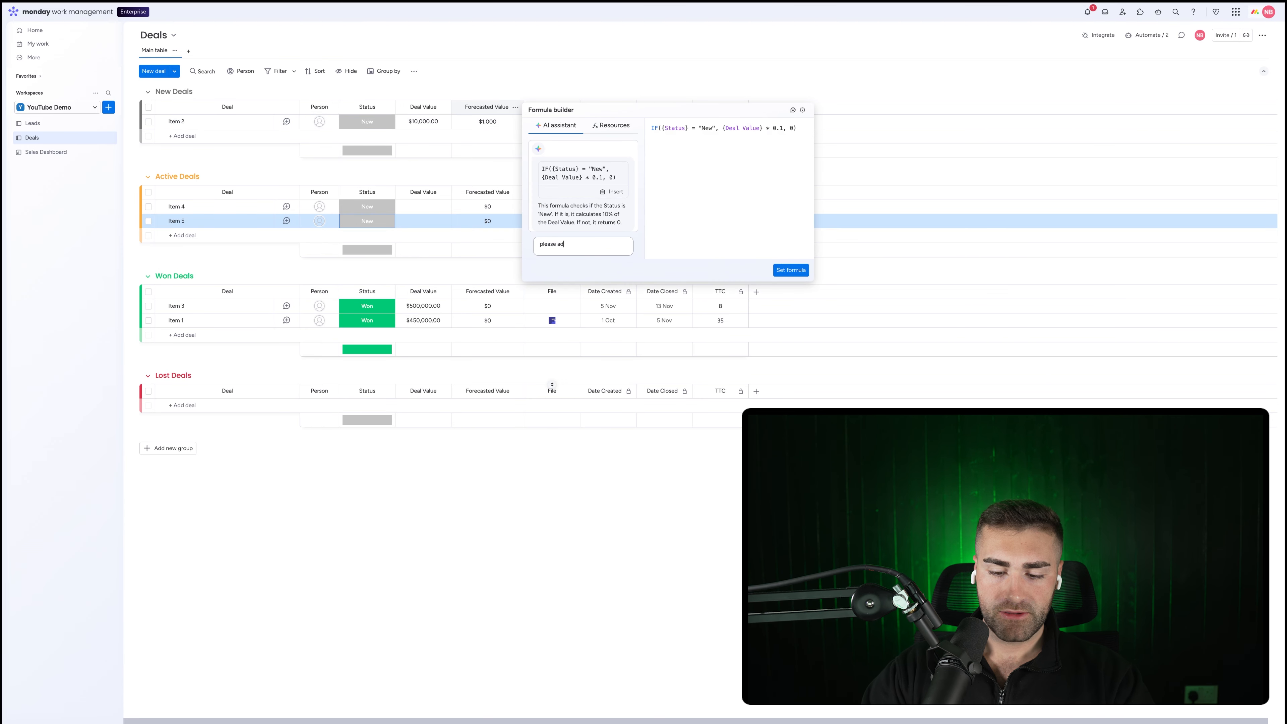
type("d, where status")
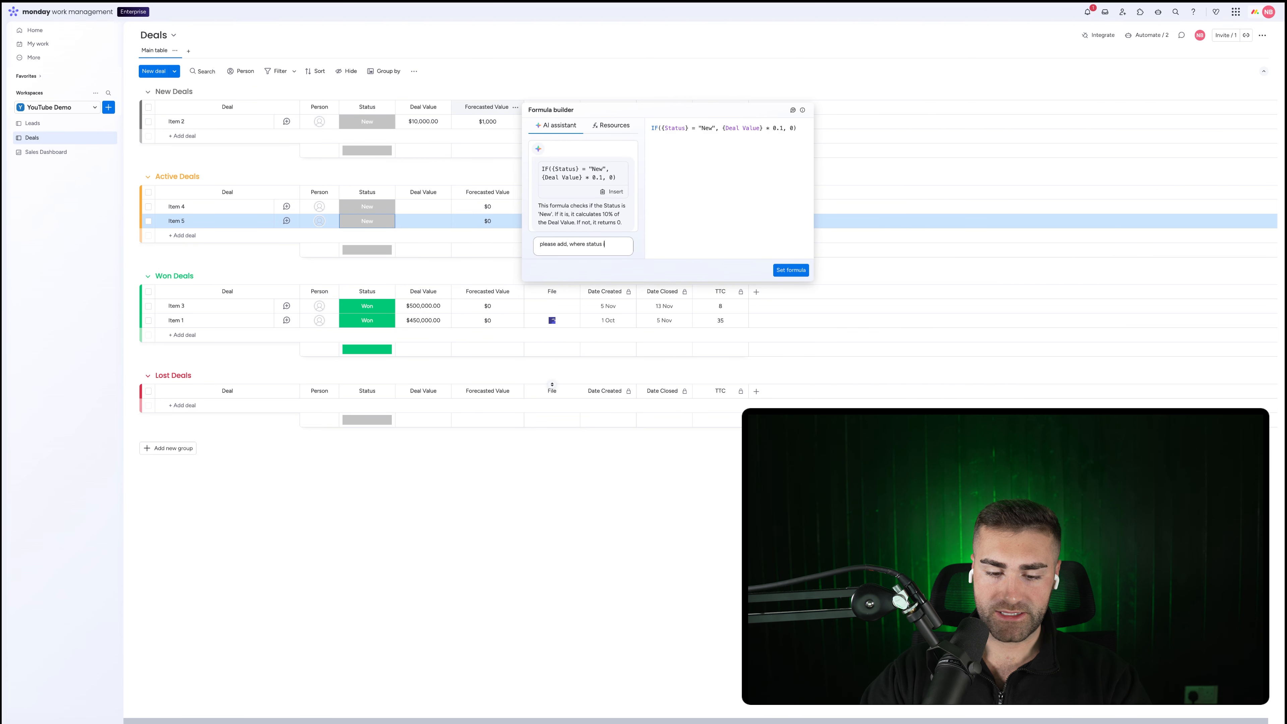
type(" is equal to active, give me")
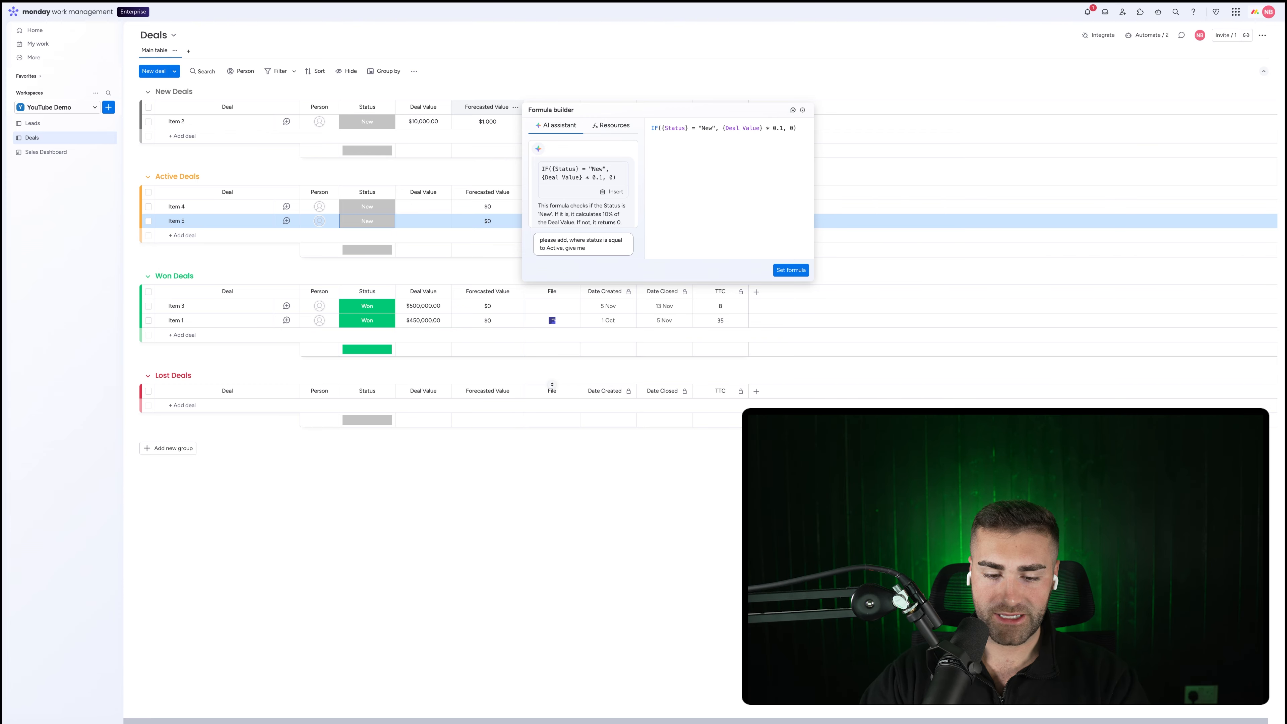
type("30% of deal v")
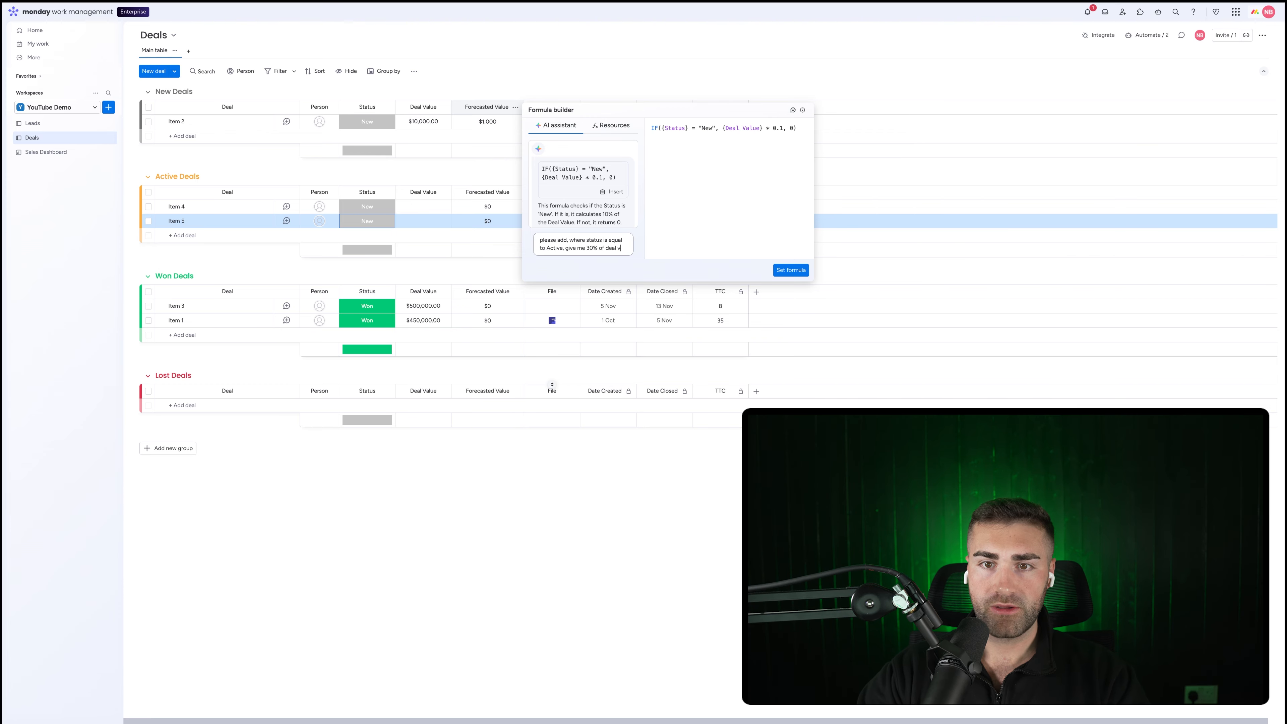
type("alue")
key("Return")
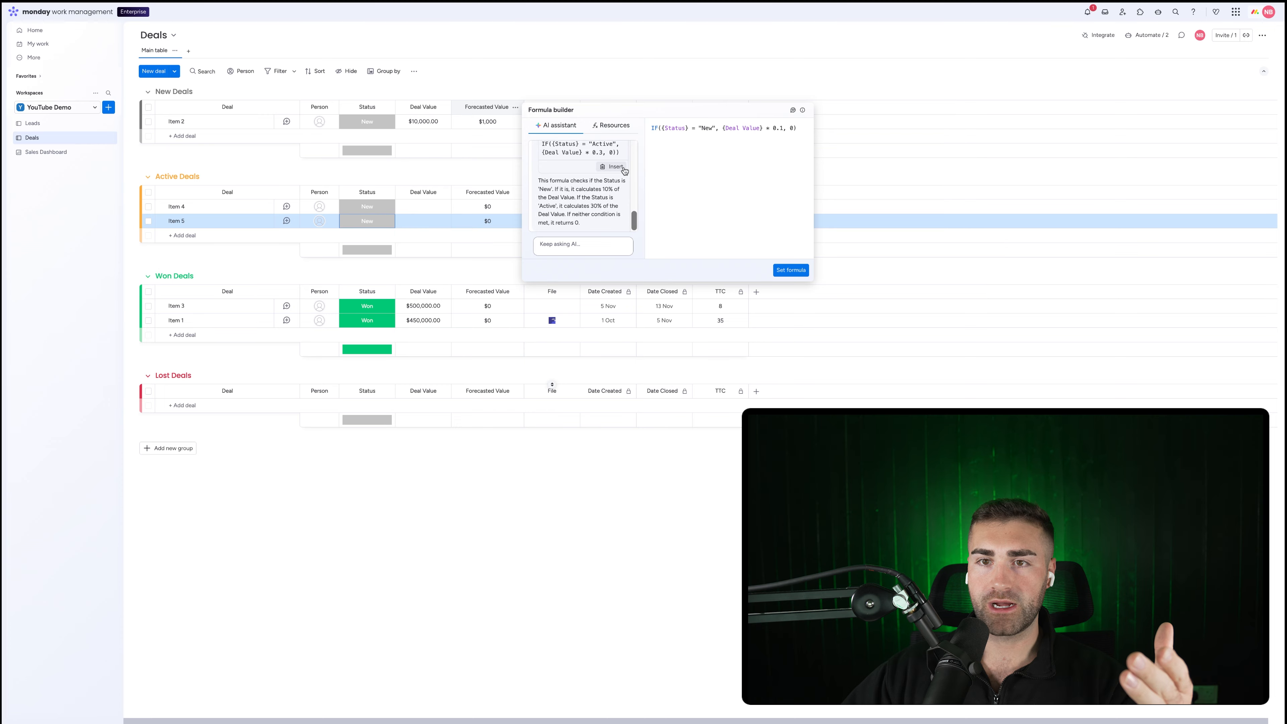
left_click(624, 171)
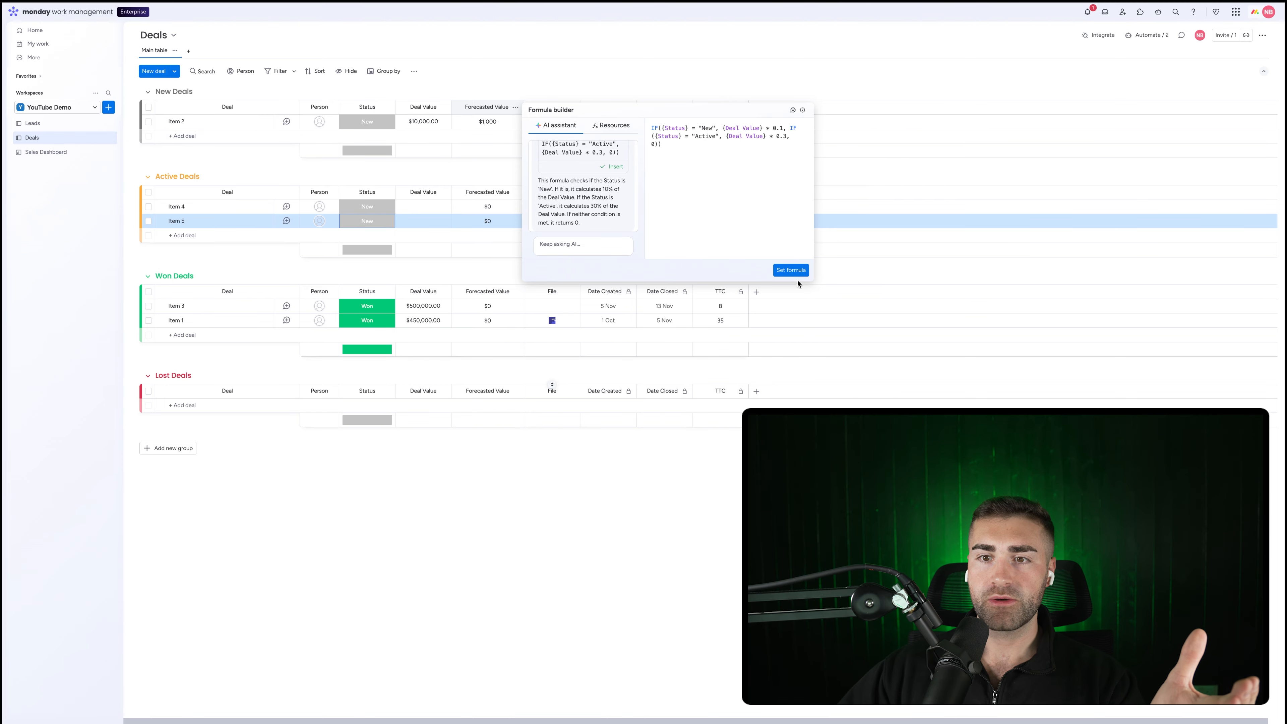
left_click(793, 270)
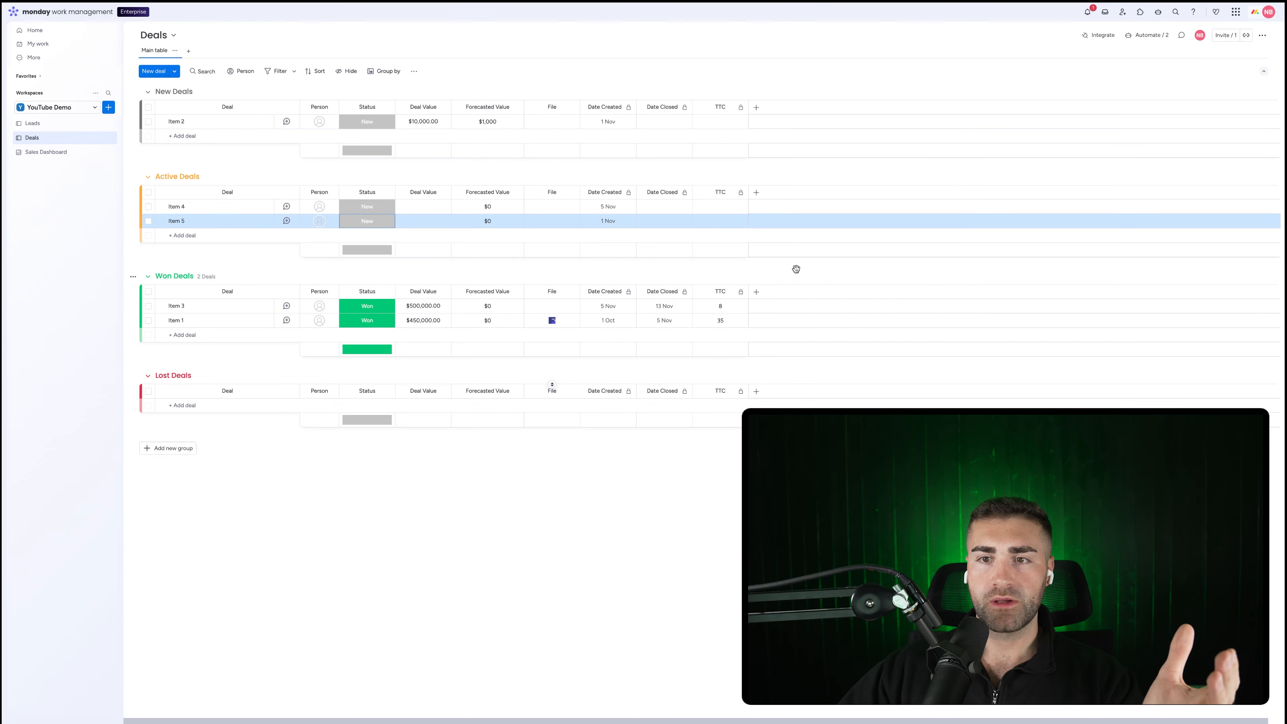
- Set the Deal Value of Item 4 in Active Deals to 20000 and its status to Active
left_click(427, 206)
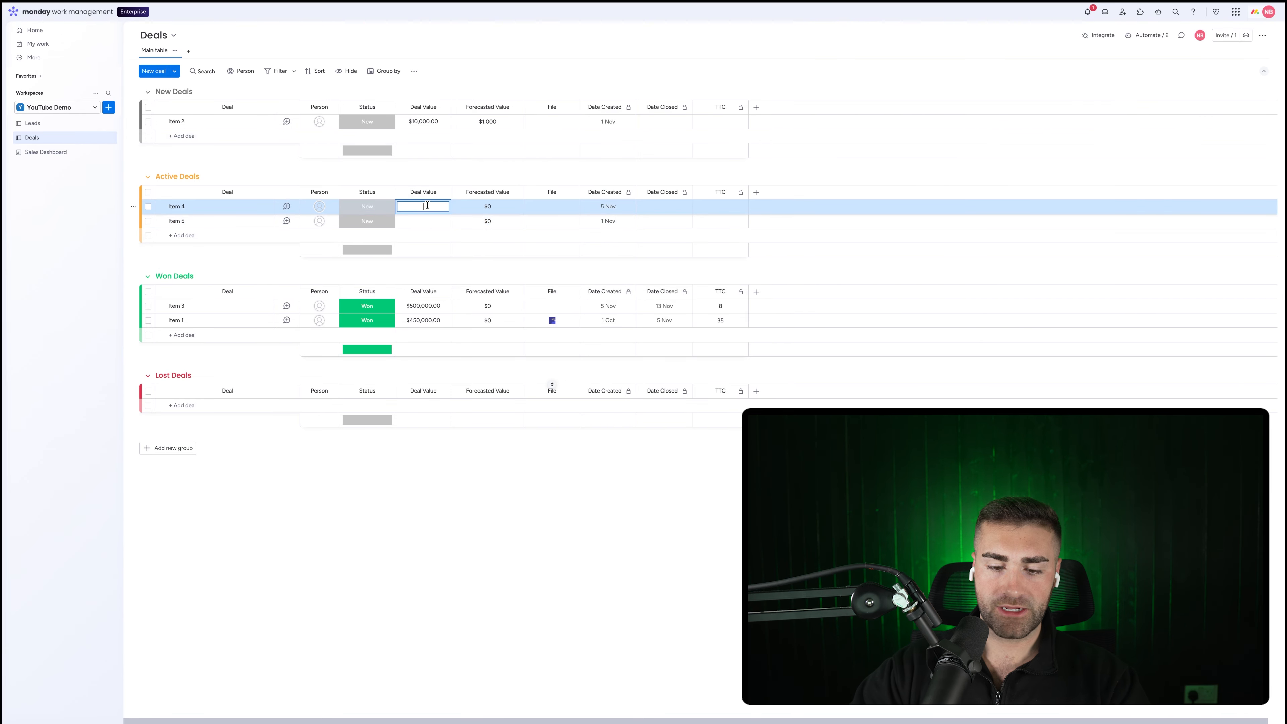
key("Return")
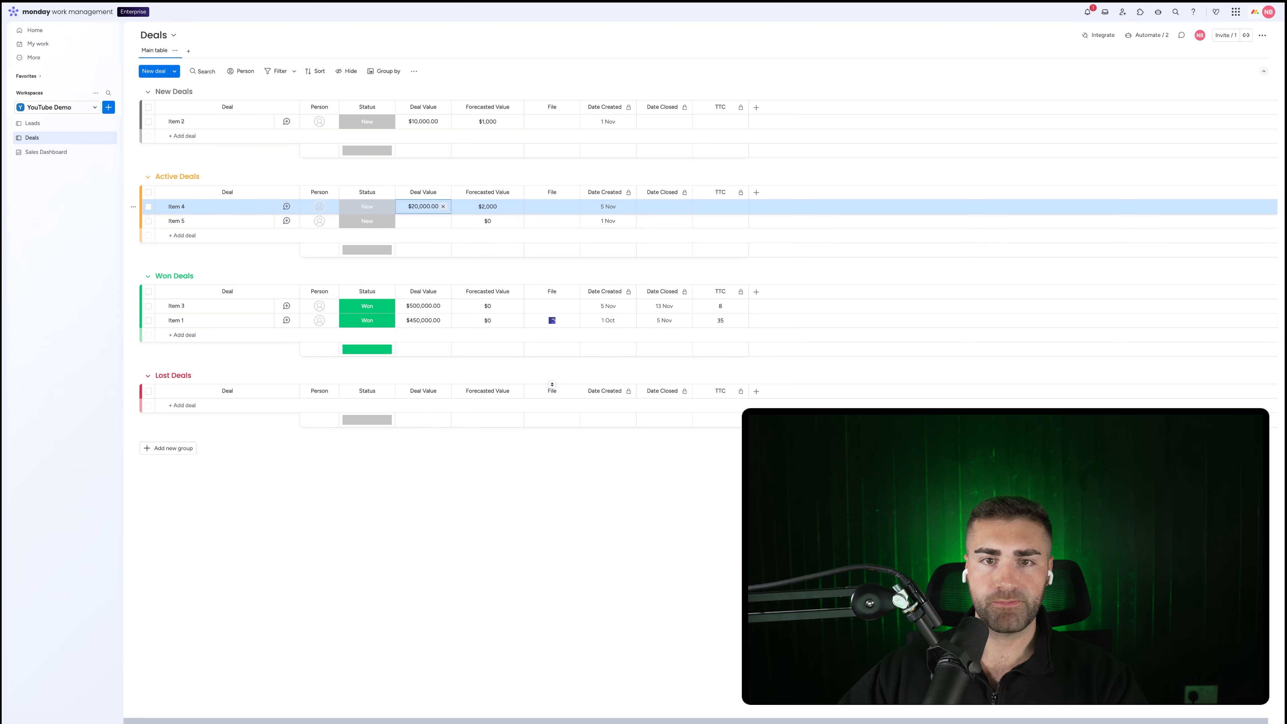
left_click(445, 166)
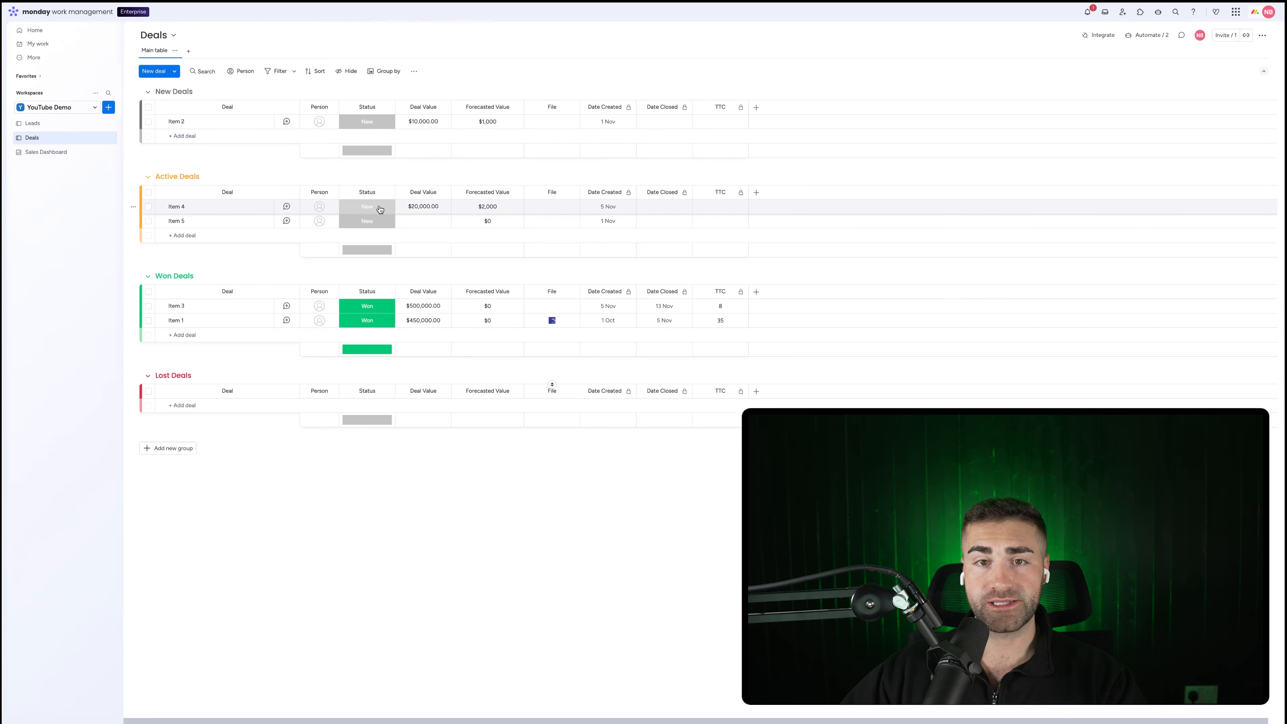
left_click(381, 208)
left_click(380, 248)
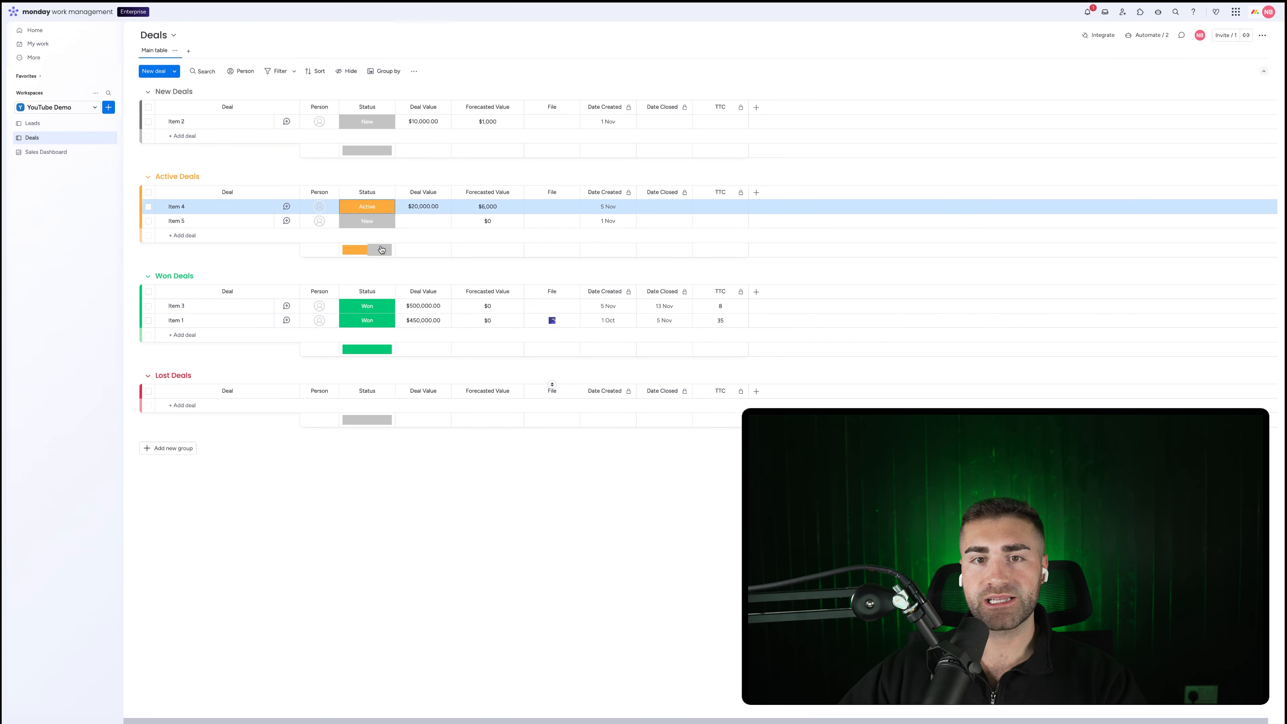
- Hide the Status column's summary on the Deals board
left_click(387, 193)
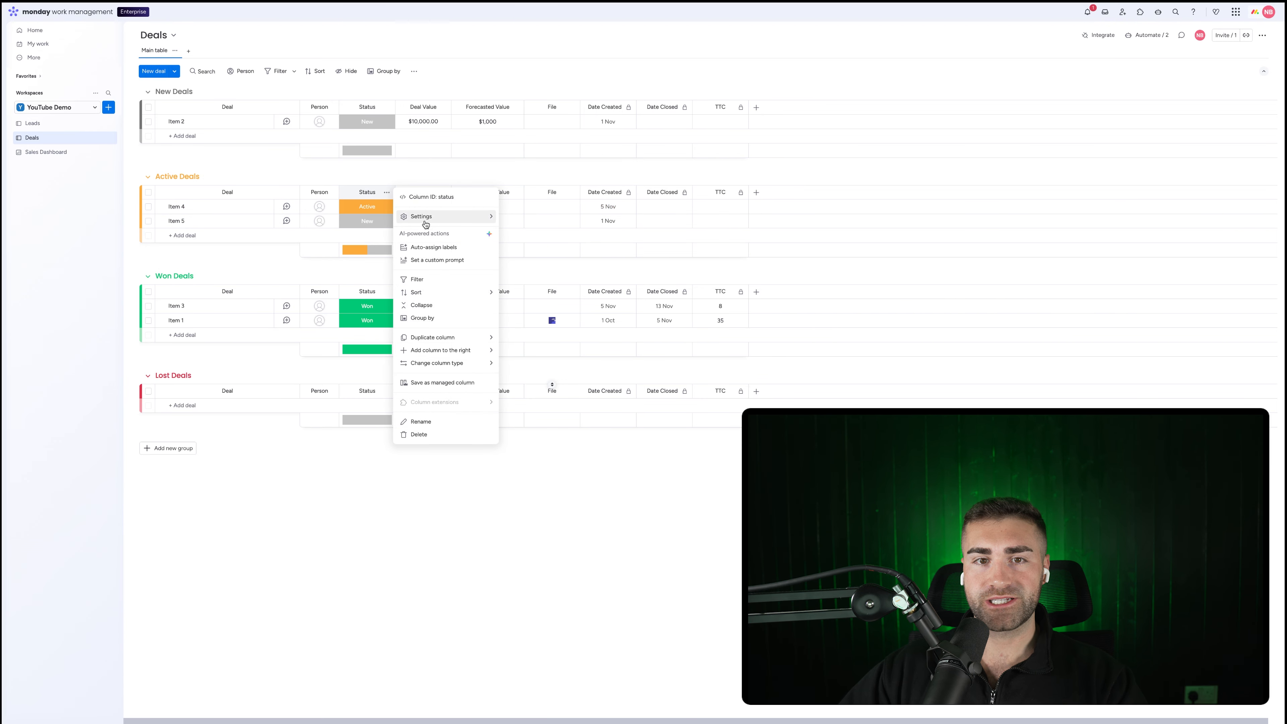
mouse_move(426, 217)
left_click(557, 302)
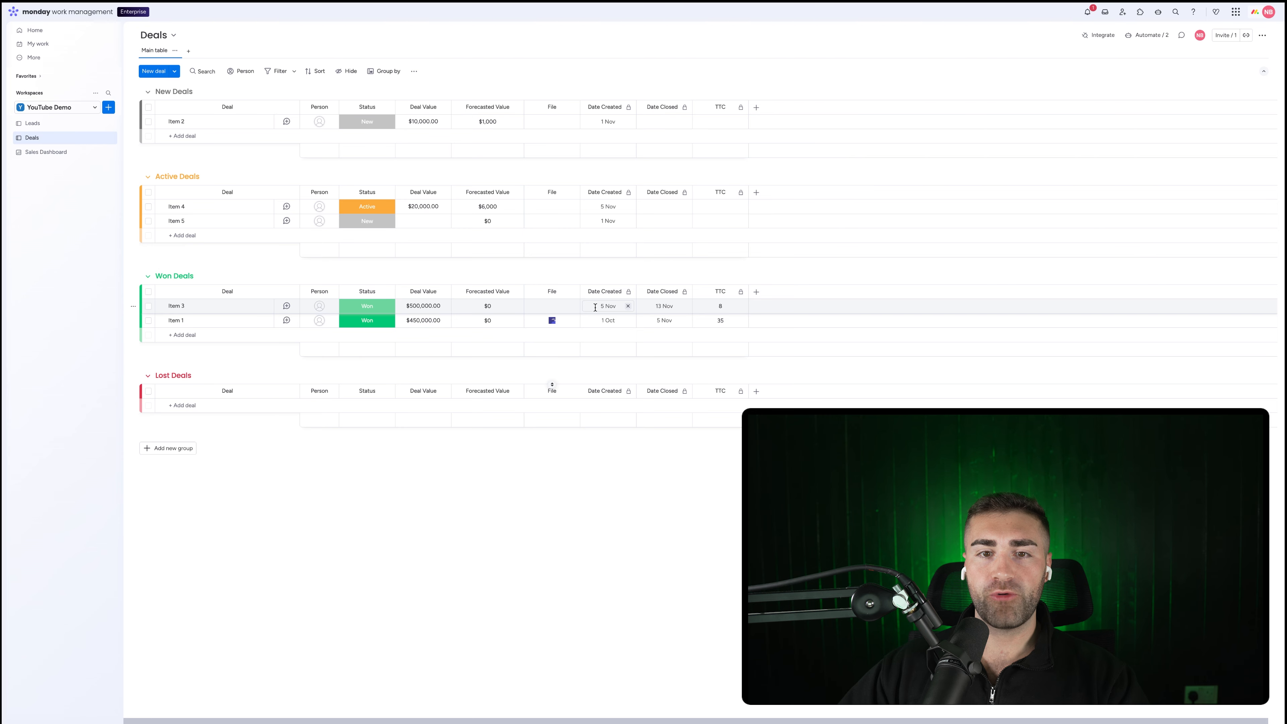
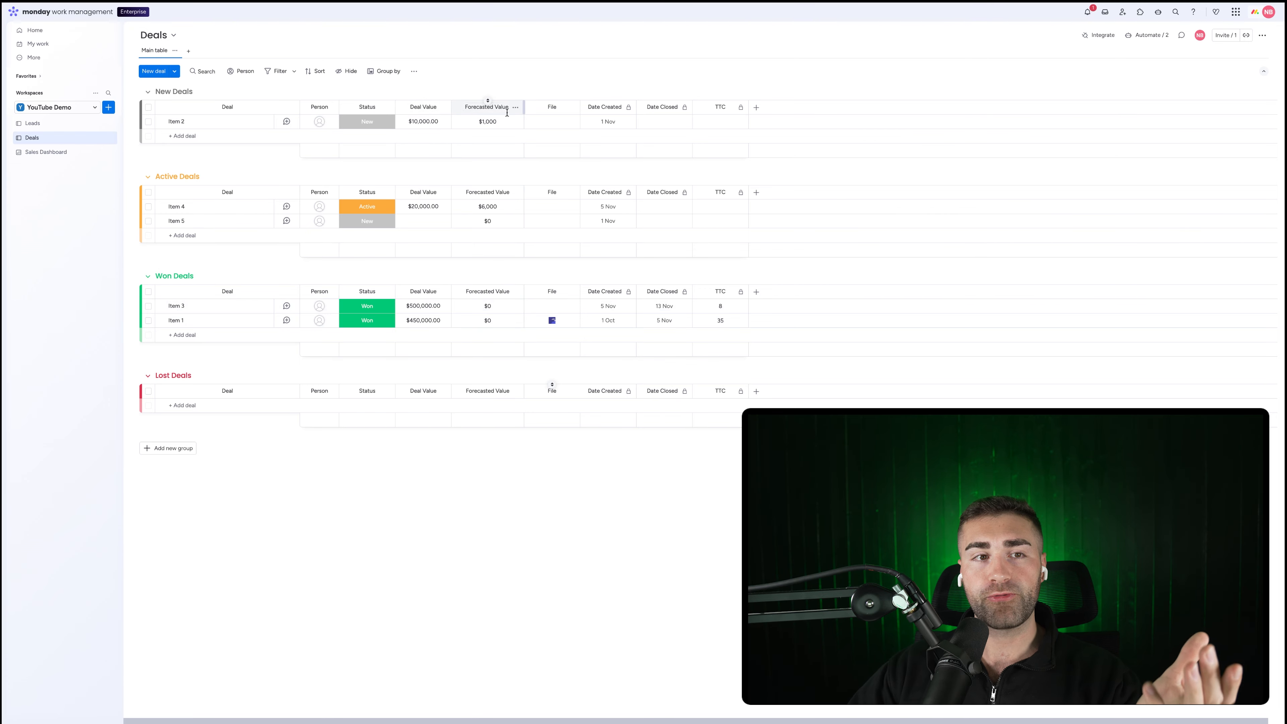
- Add a Numbers widget to the Sales Dashboard and name it "Forecasted Pipeline Value"
left_click(43, 152)
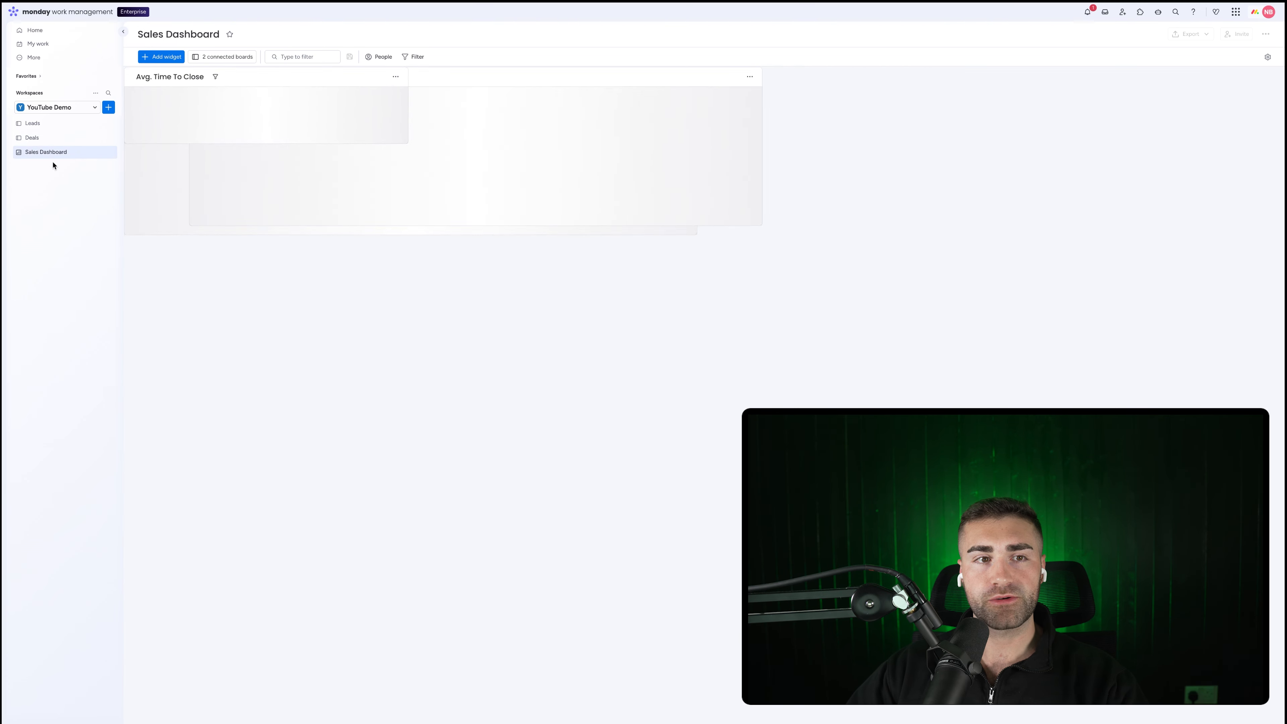
left_click(150, 59)
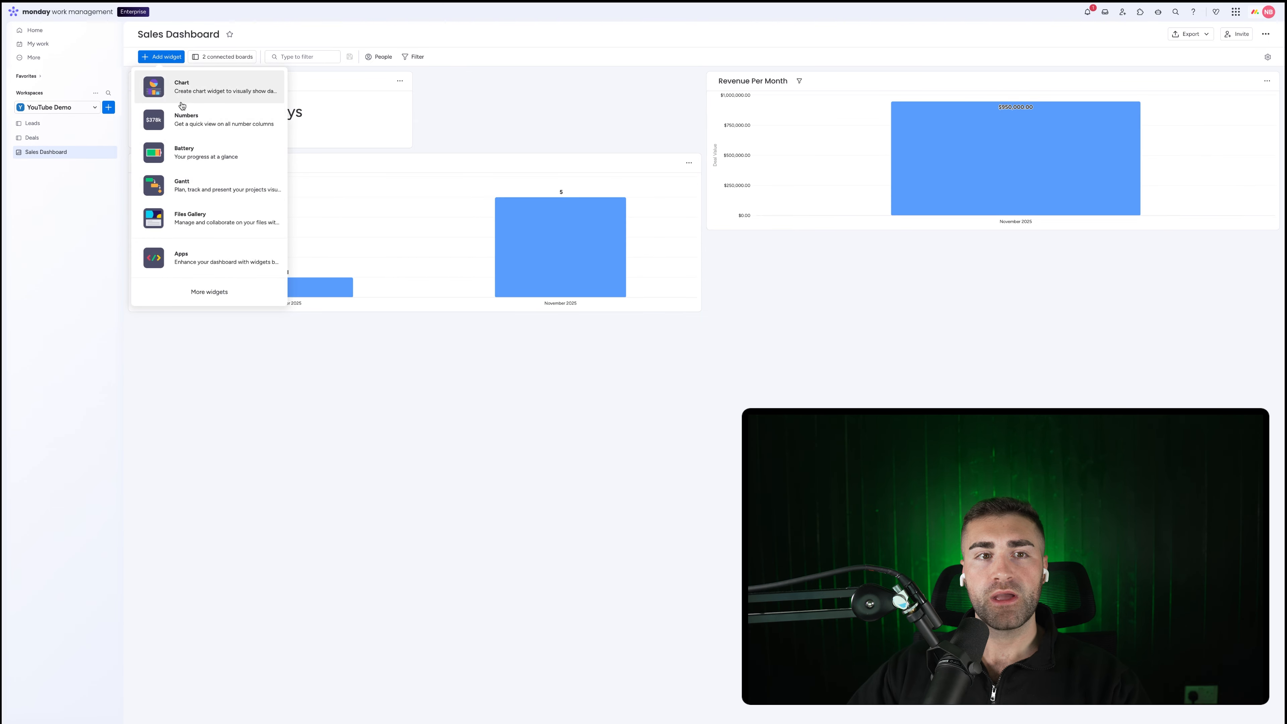
left_click(184, 119)
left_click(434, 81)
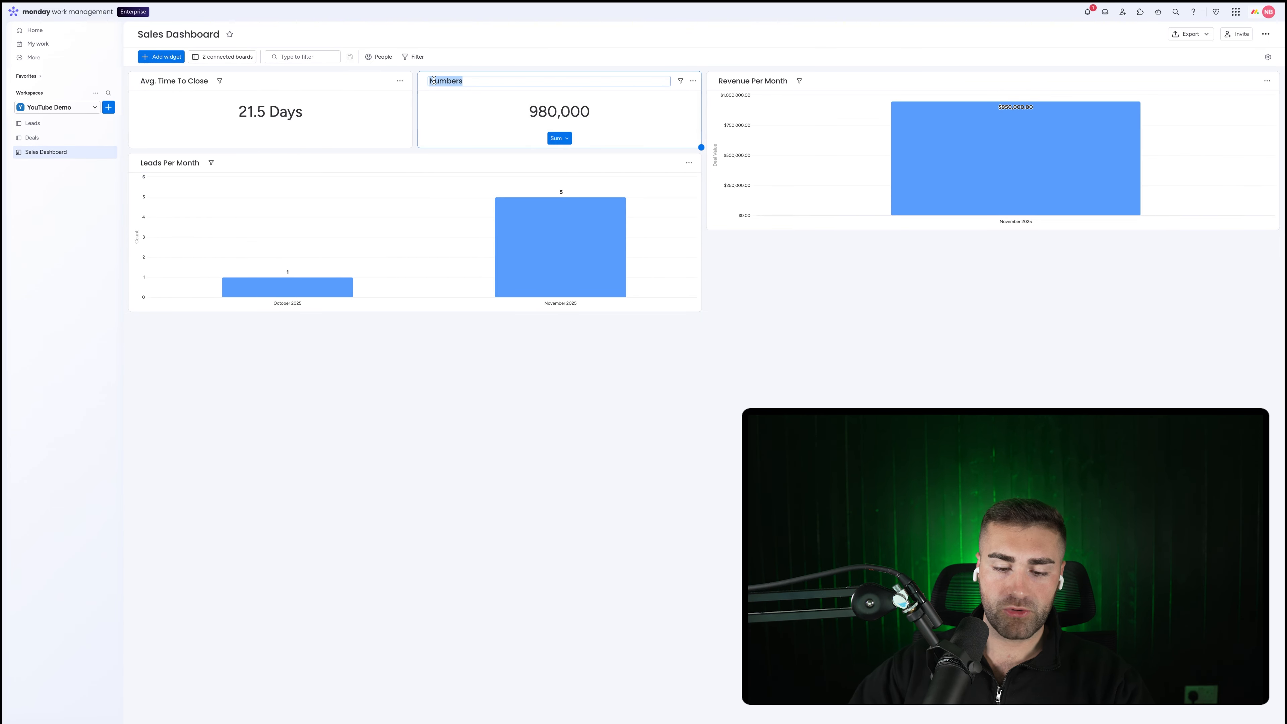
type("Forecasted P")
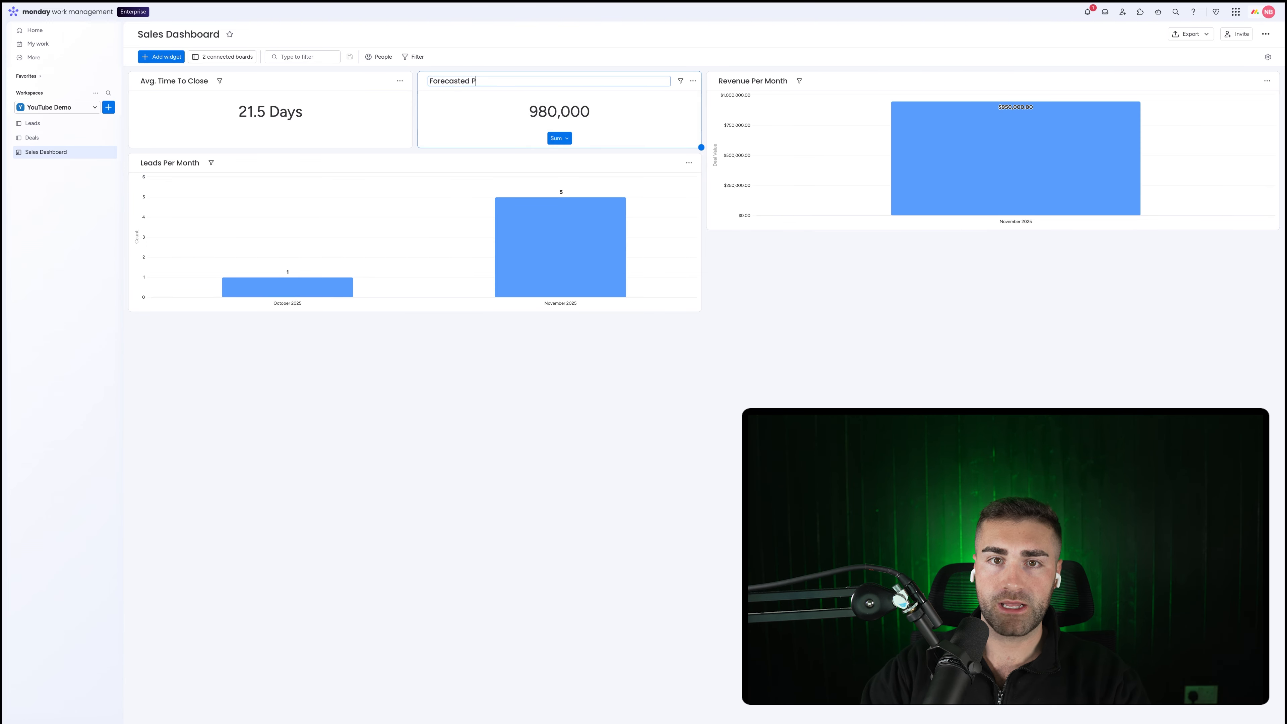
type("ipeline Value")
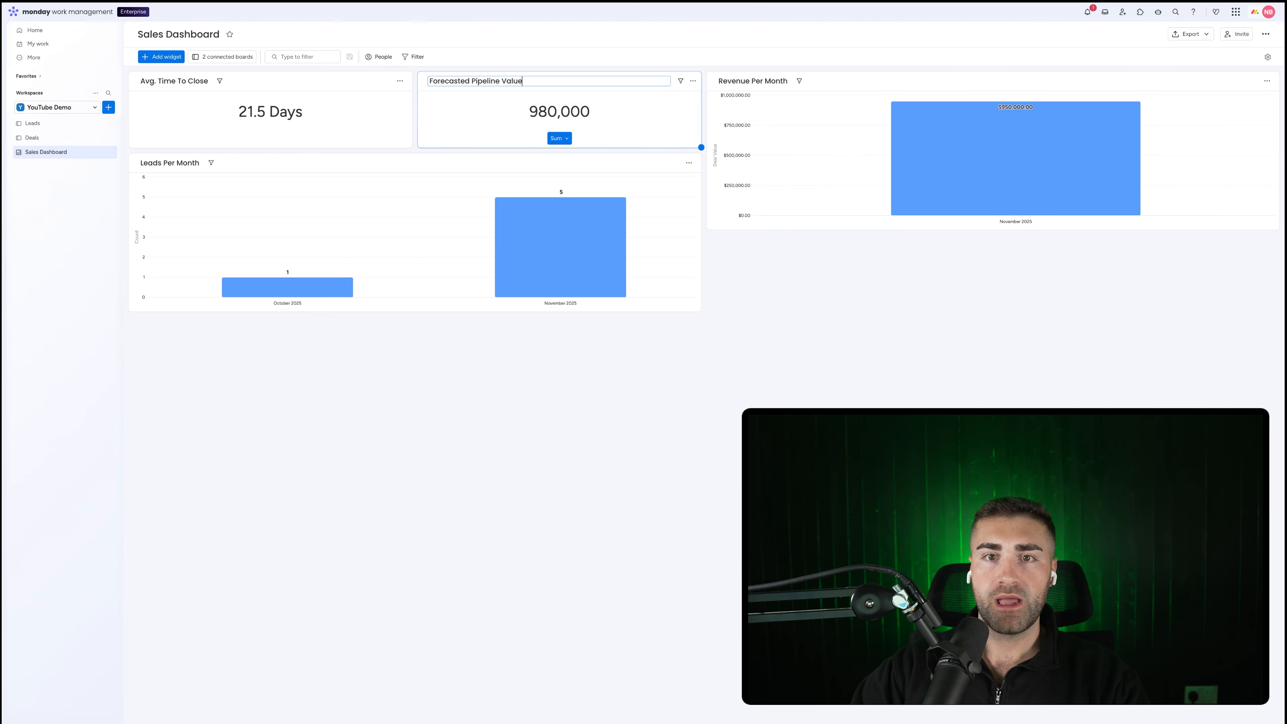
key("Return")
- Limit the Forecasted Pipeline Value widget to the Deals board by removing Leads, and exclude the Won Deals group
left_click(690, 81)
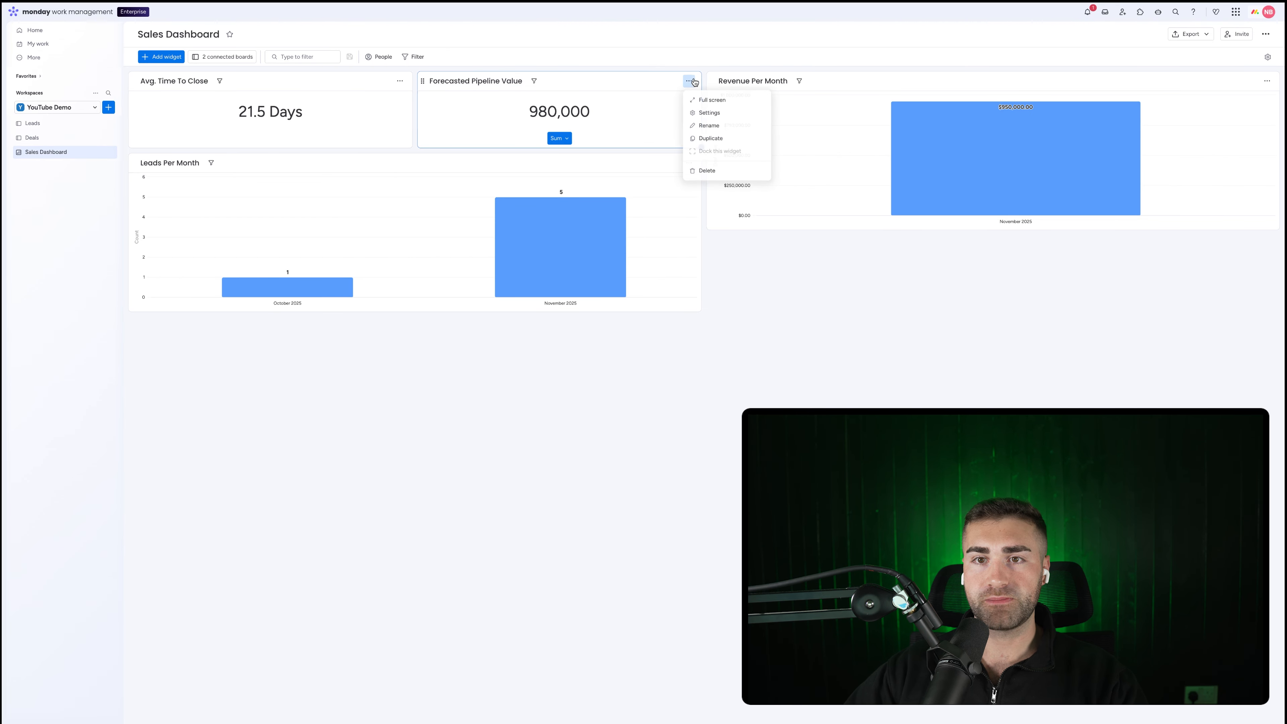
left_click(707, 113)
left_click(1152, 230)
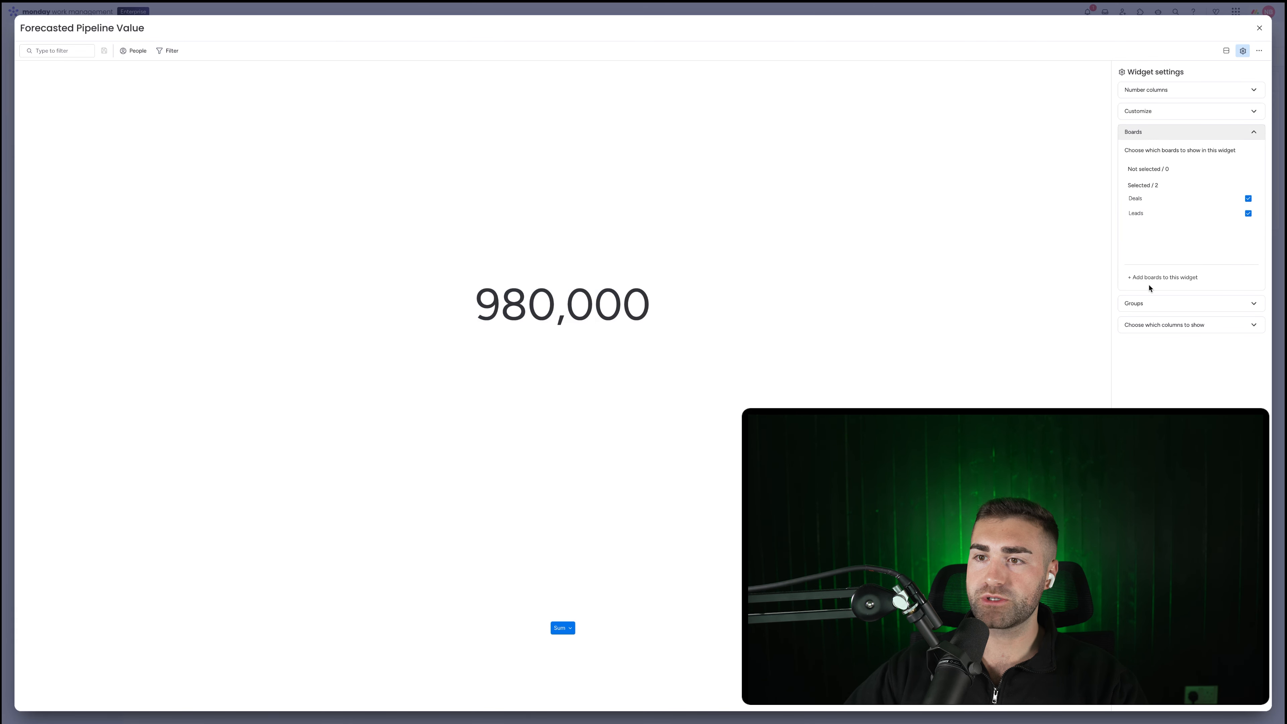
left_click(1138, 214)
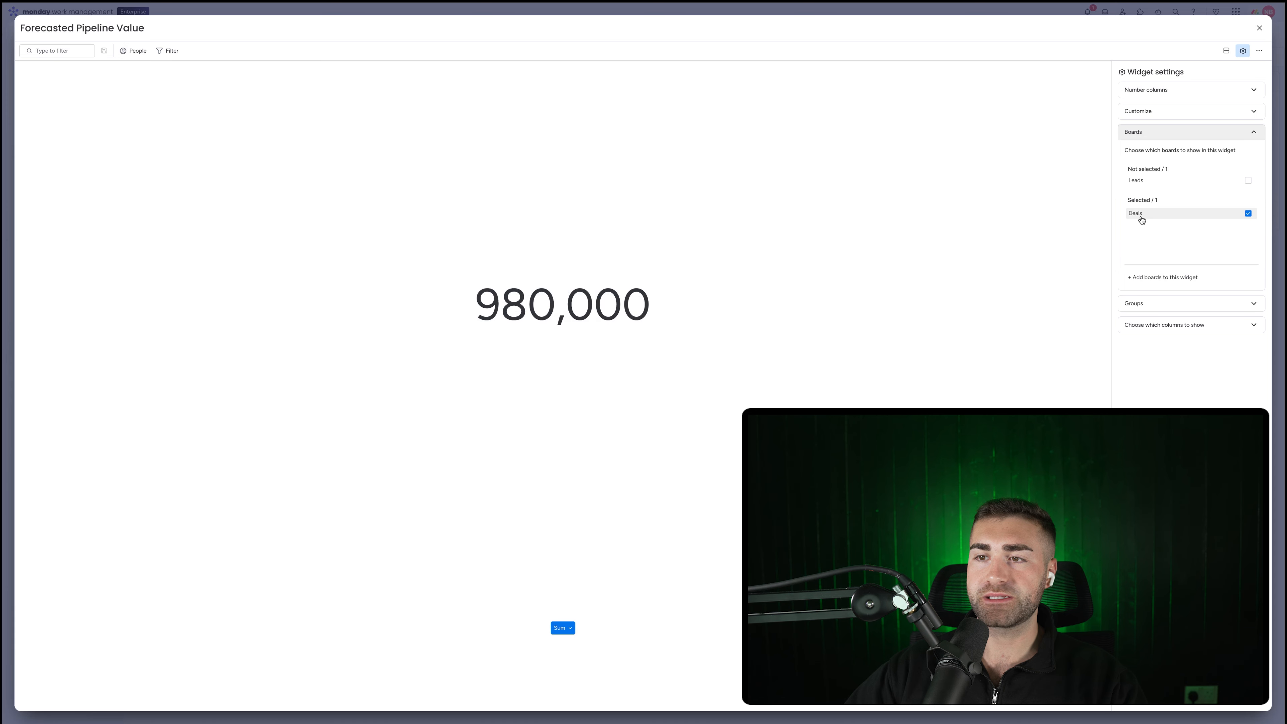
left_click(1160, 306)
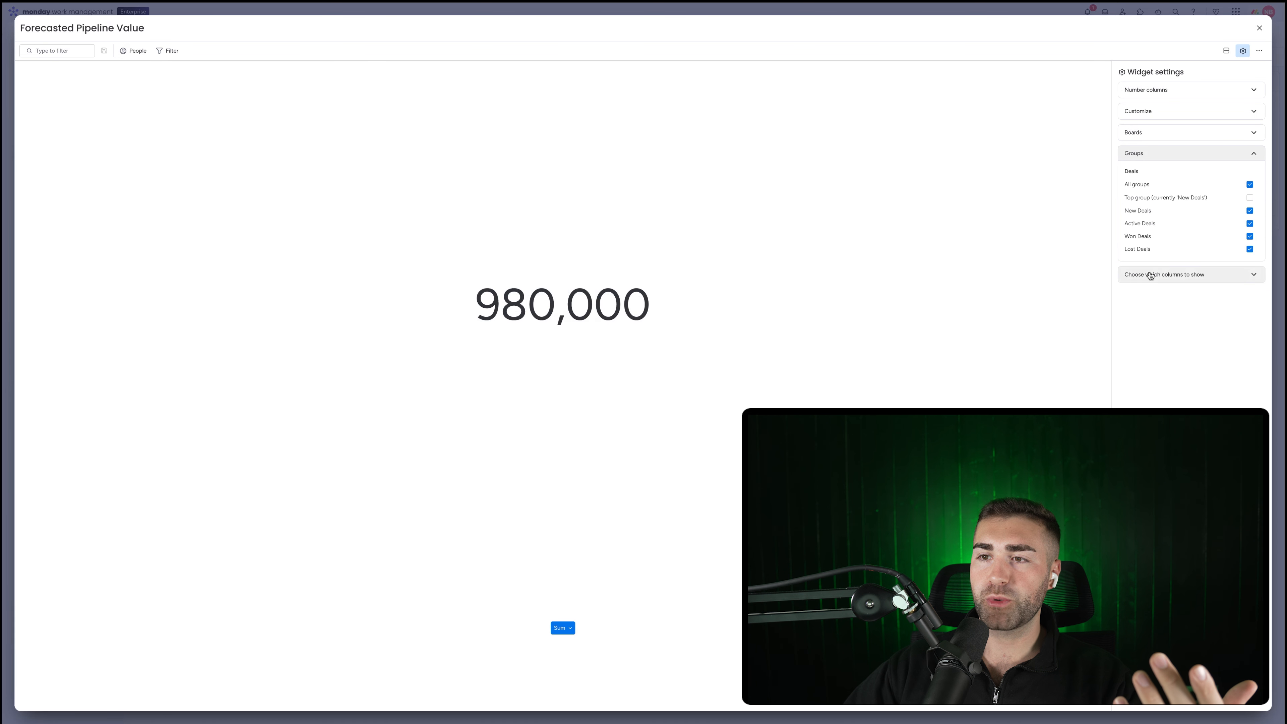
left_click(1146, 238)
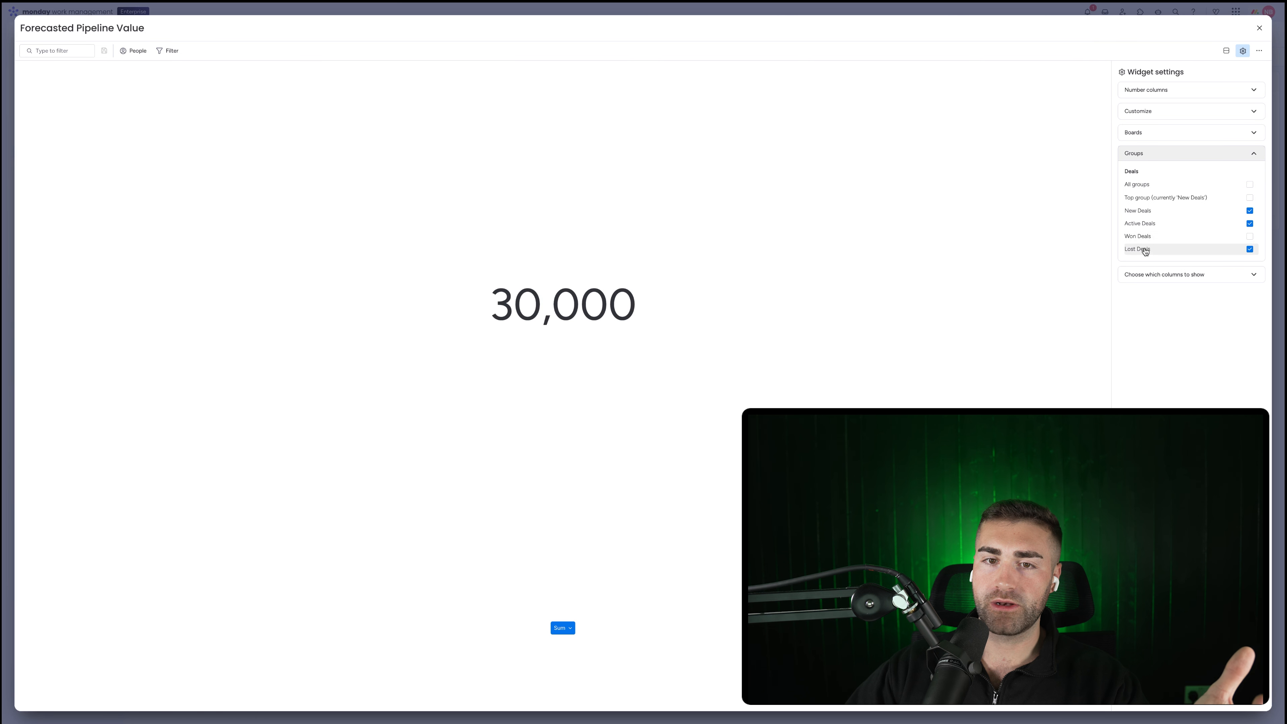
- Make the Forecasted Pipeline Value widget calculate from the Forecasted Value column, choosing columns one by one
left_click(1150, 113)
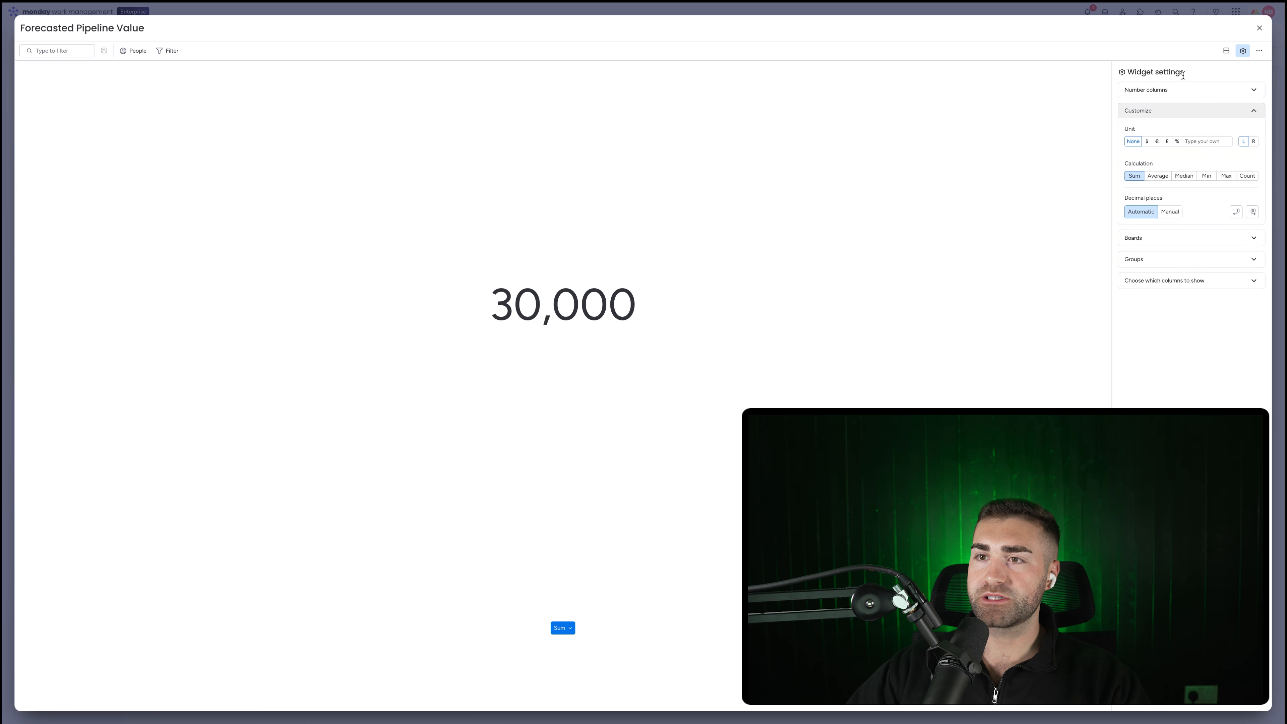
left_click(1187, 91)
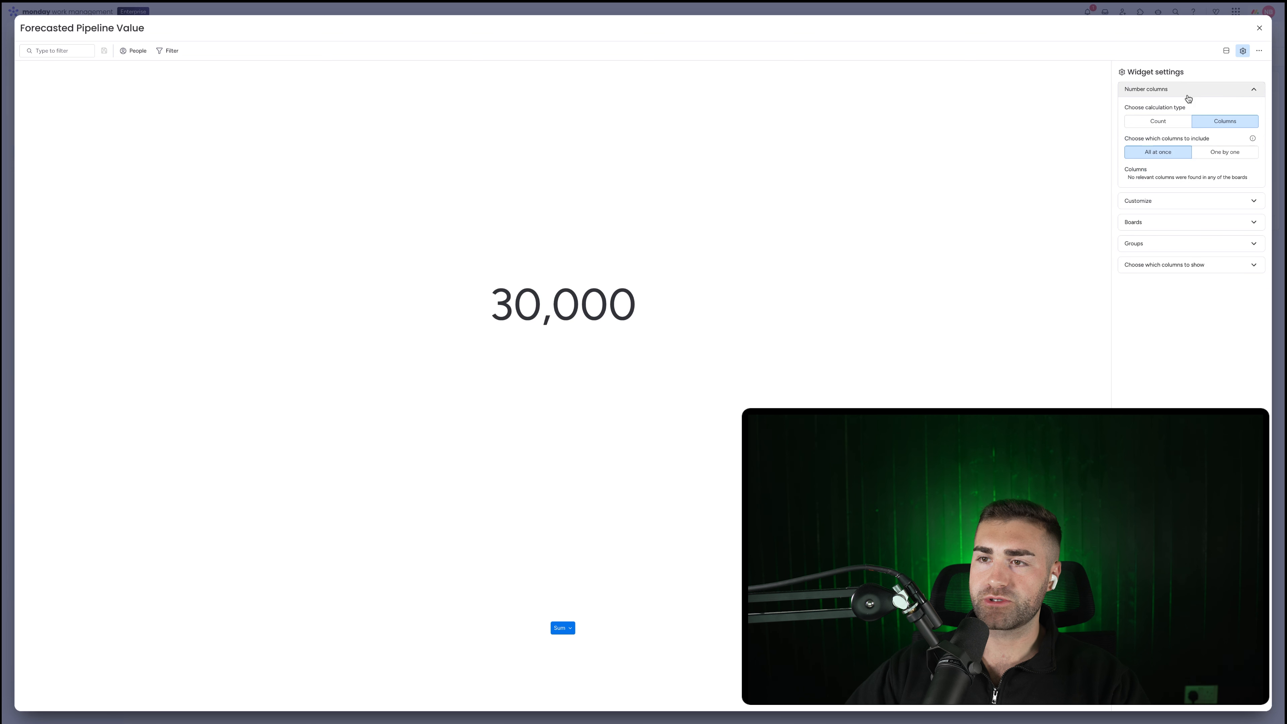
left_click(1228, 152)
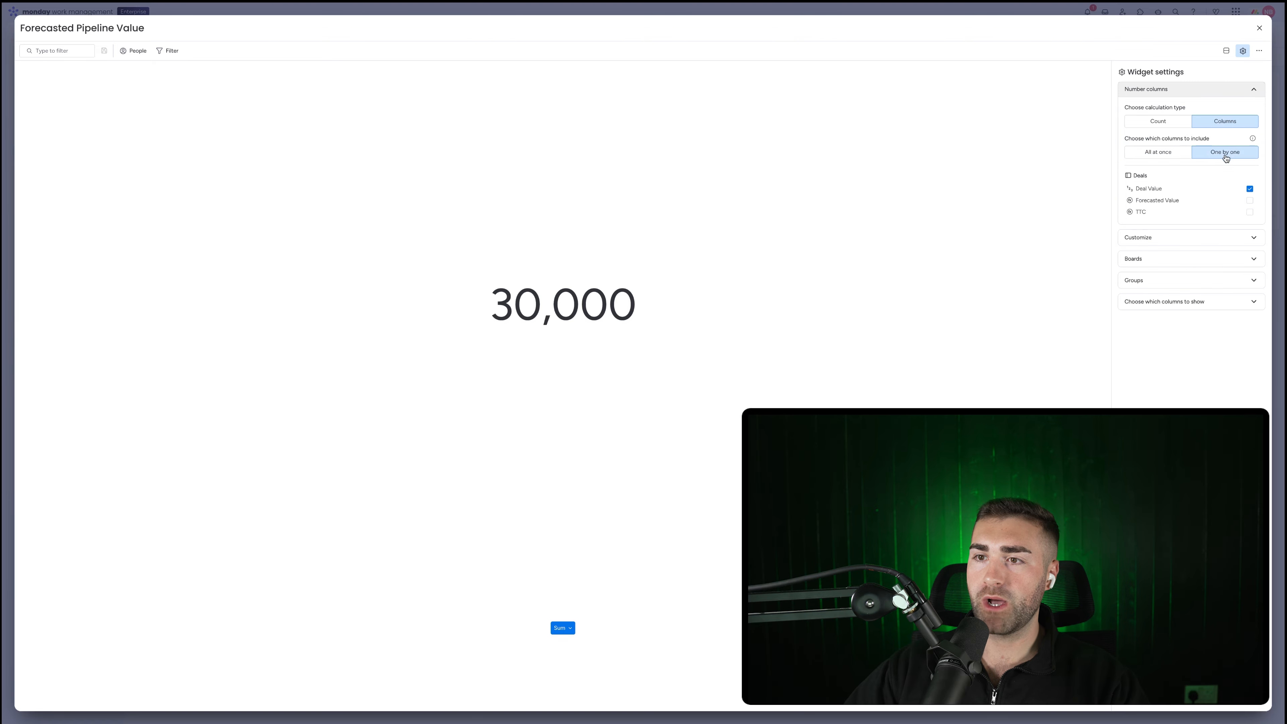
left_click(1169, 203)
- Show the Forecasted Pipeline Value widget in dollars with two manual decimal places, and return to the dashboard
left_click(1163, 237)
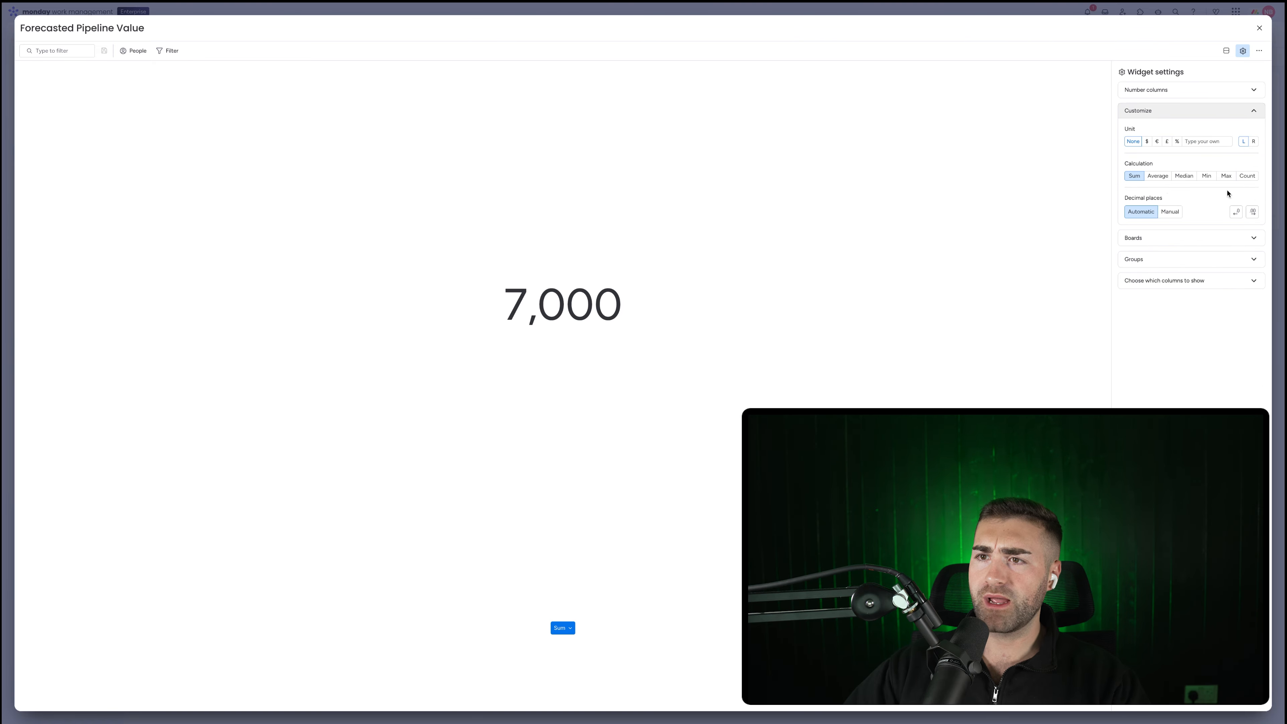
left_click(1148, 143)
left_click(1170, 211)
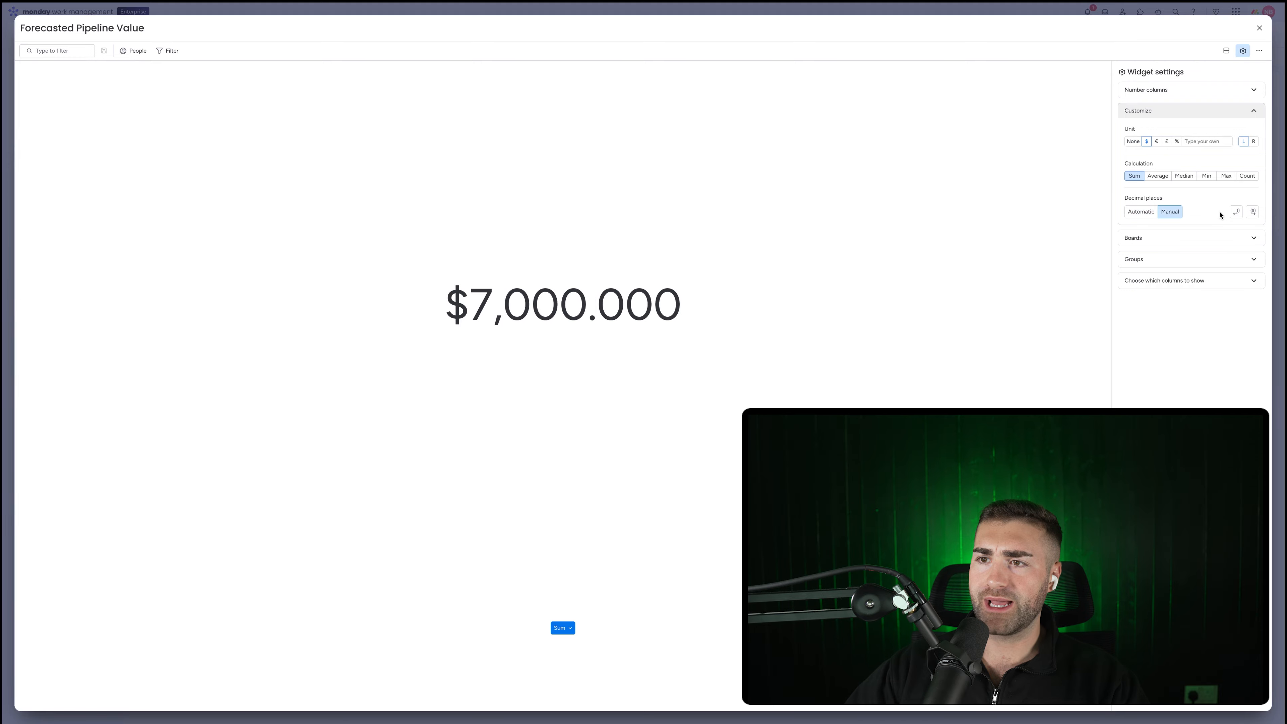
left_click(1235, 212)
left_click(1259, 28)
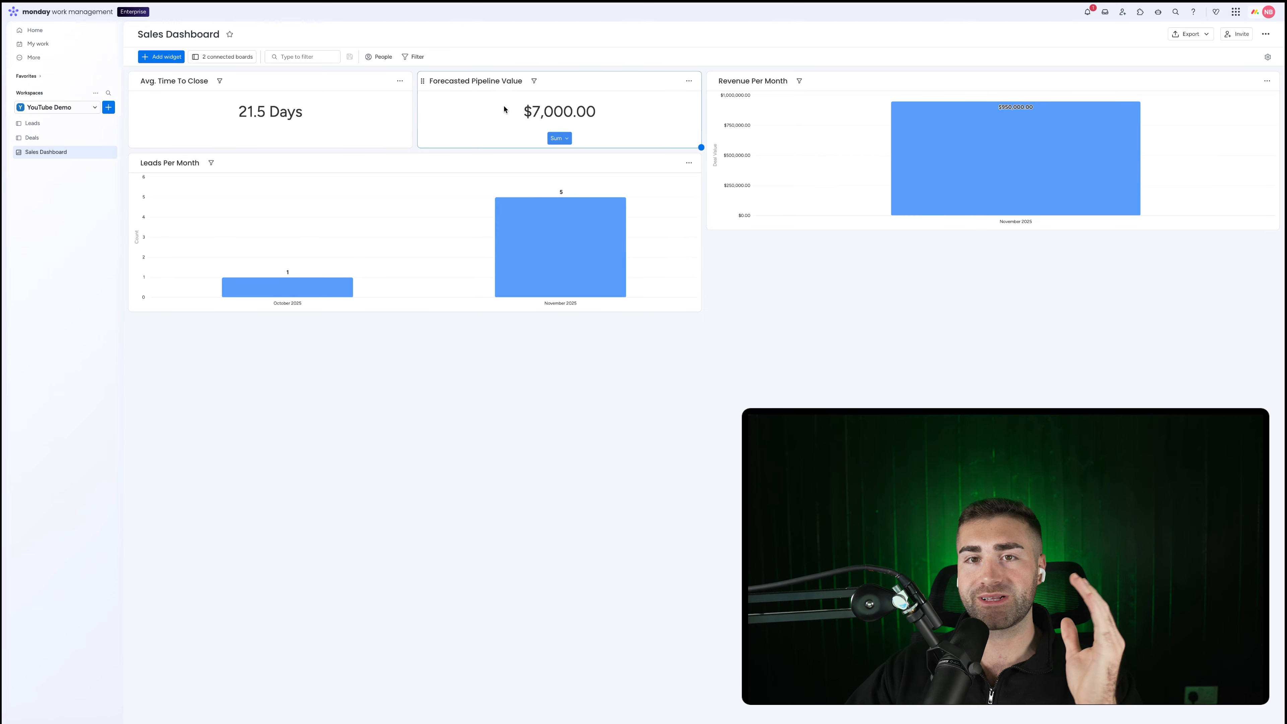
- Review the Forecasted Value formula of Item 4 on the Deals board, including the AI assistant's explanation
left_click(67, 143)
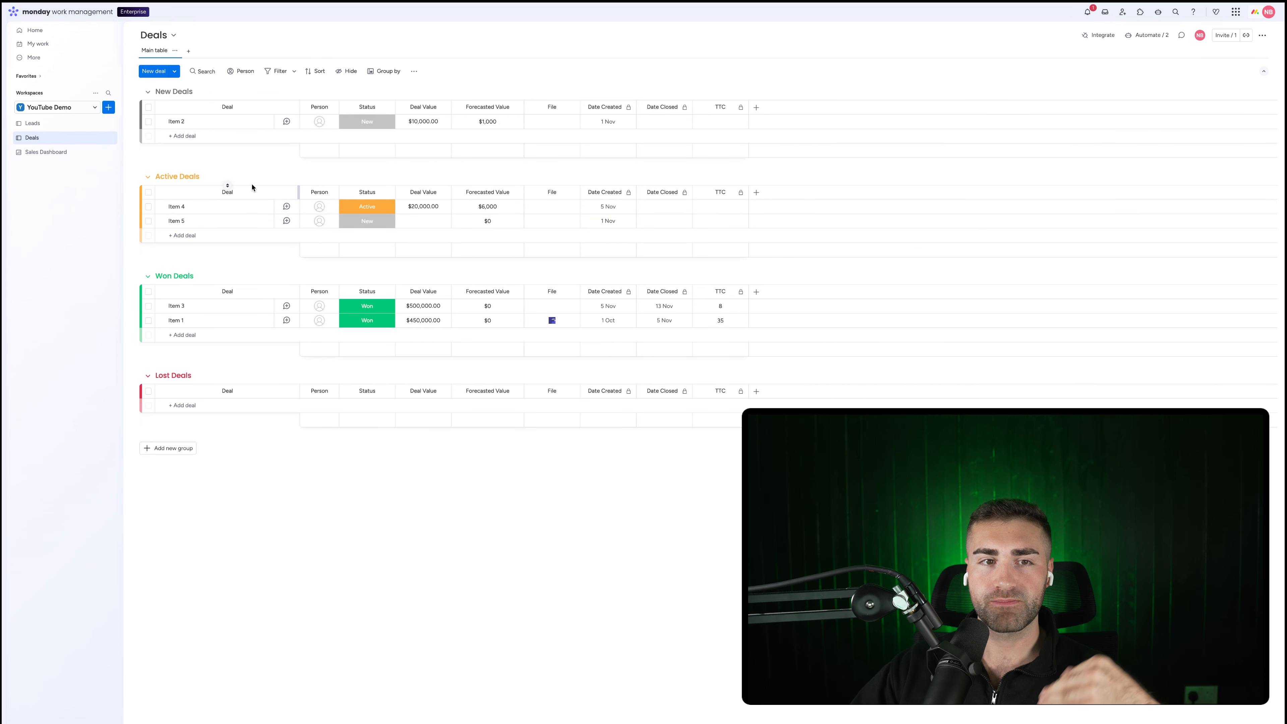
left_click(360, 206)
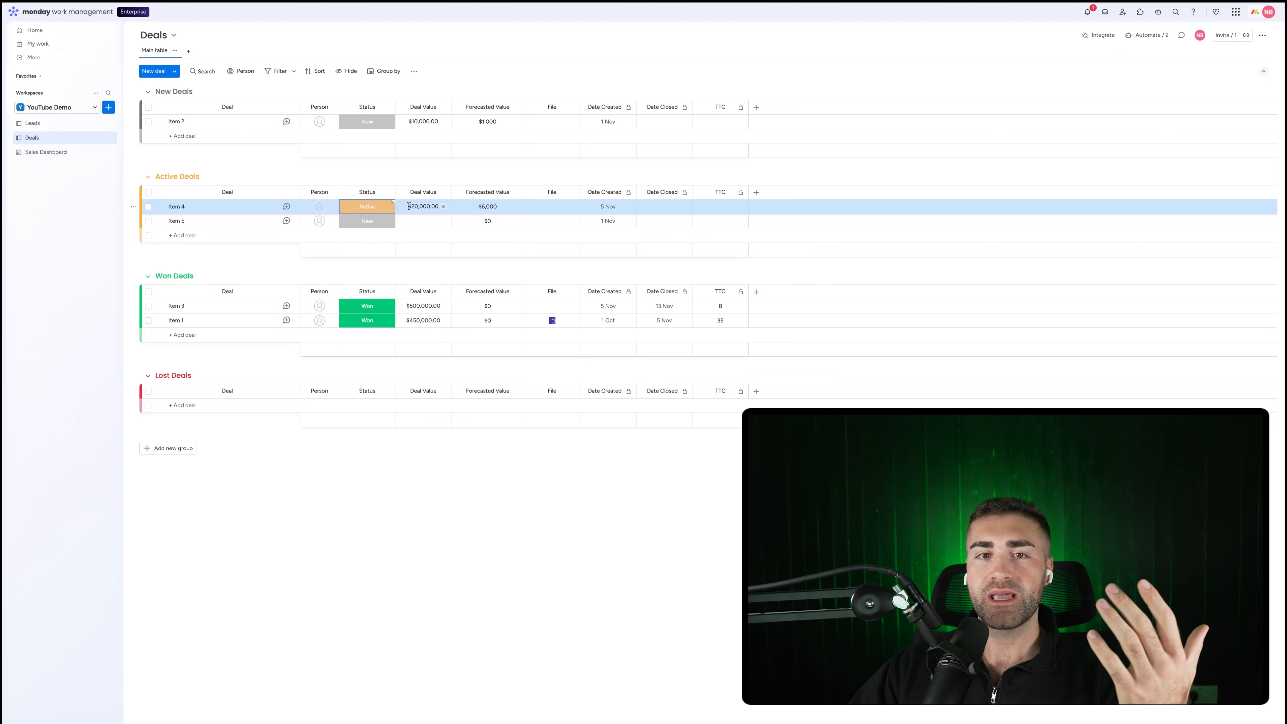
left_click(482, 208)
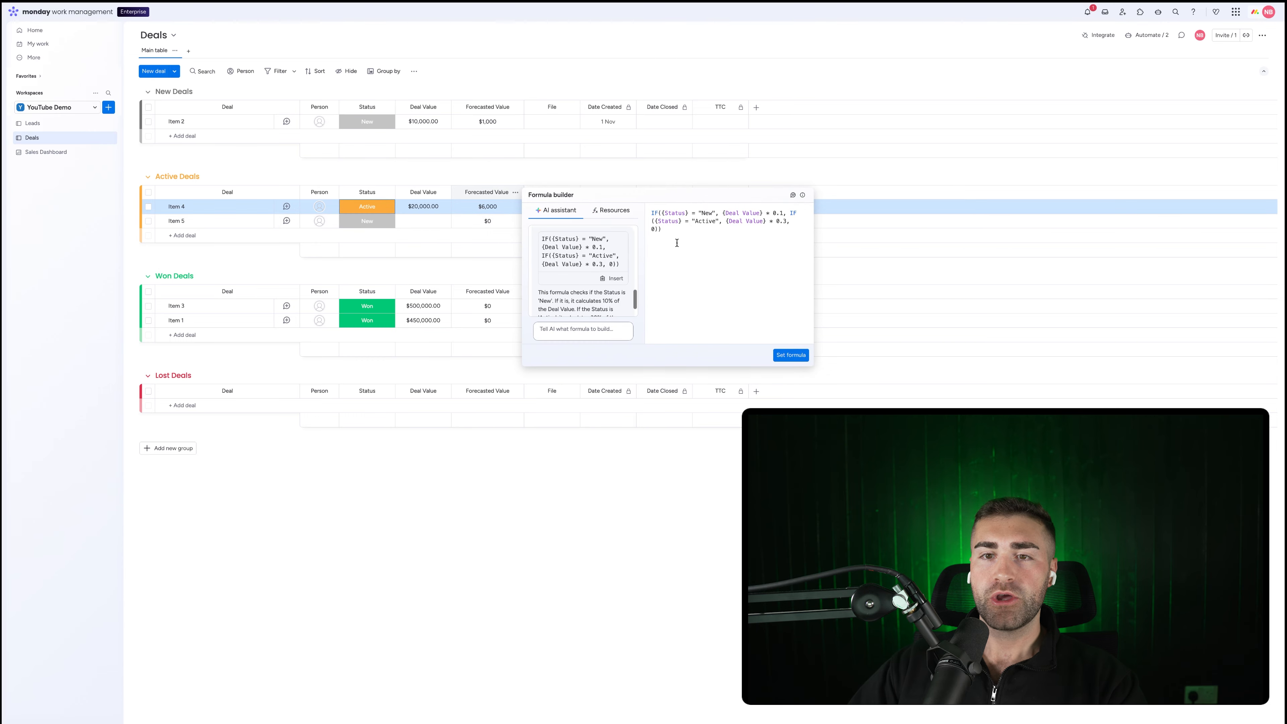
scroll(591, 311, "up", 5)
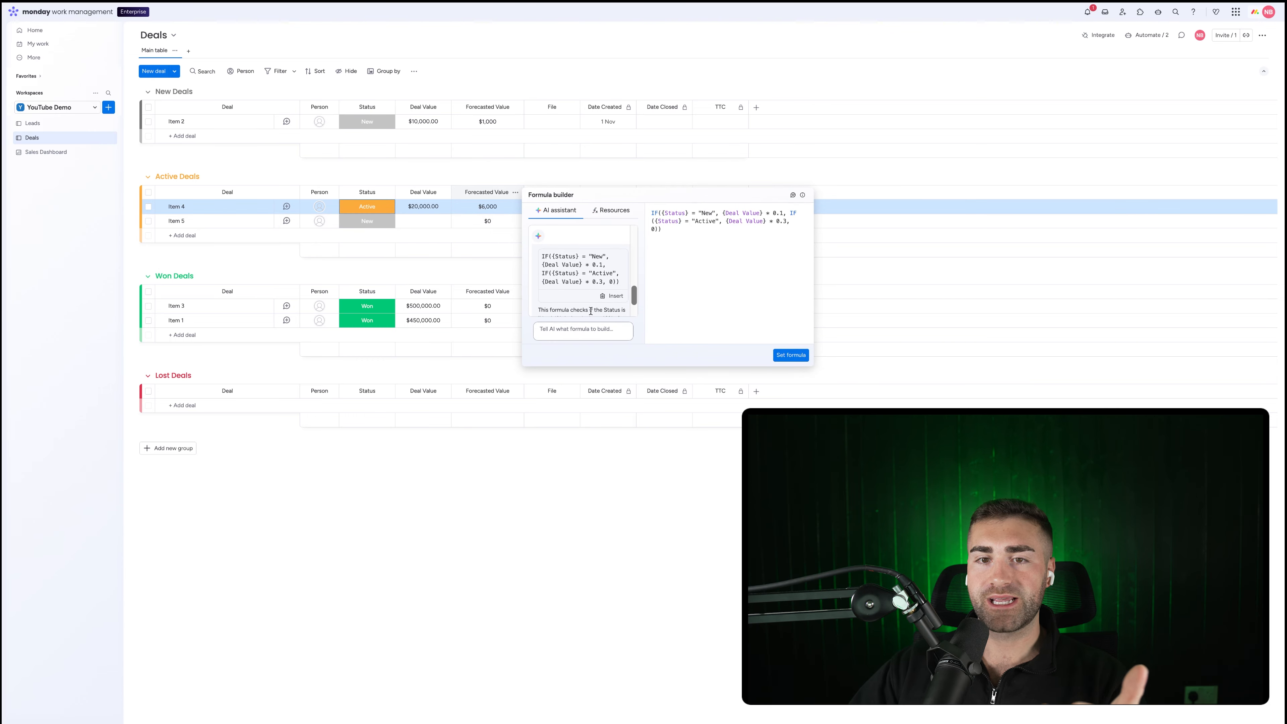
scroll(590, 311, "down", 2)
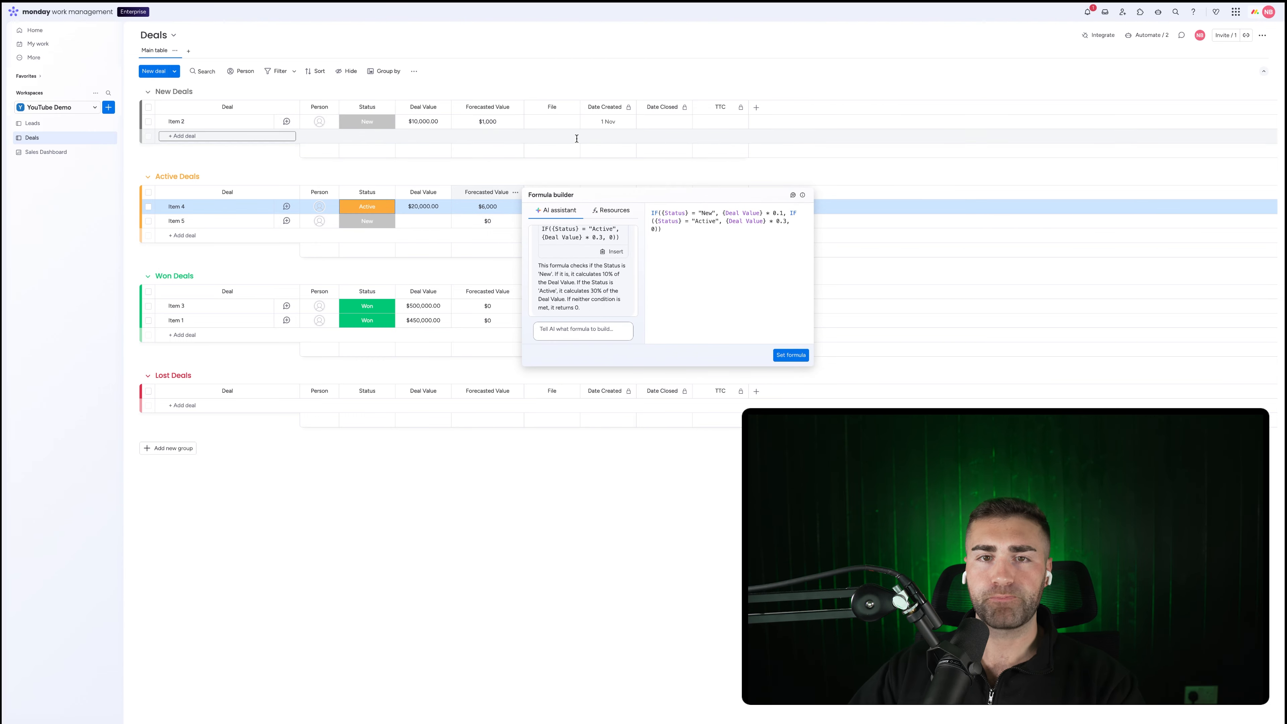
left_click(527, 172)
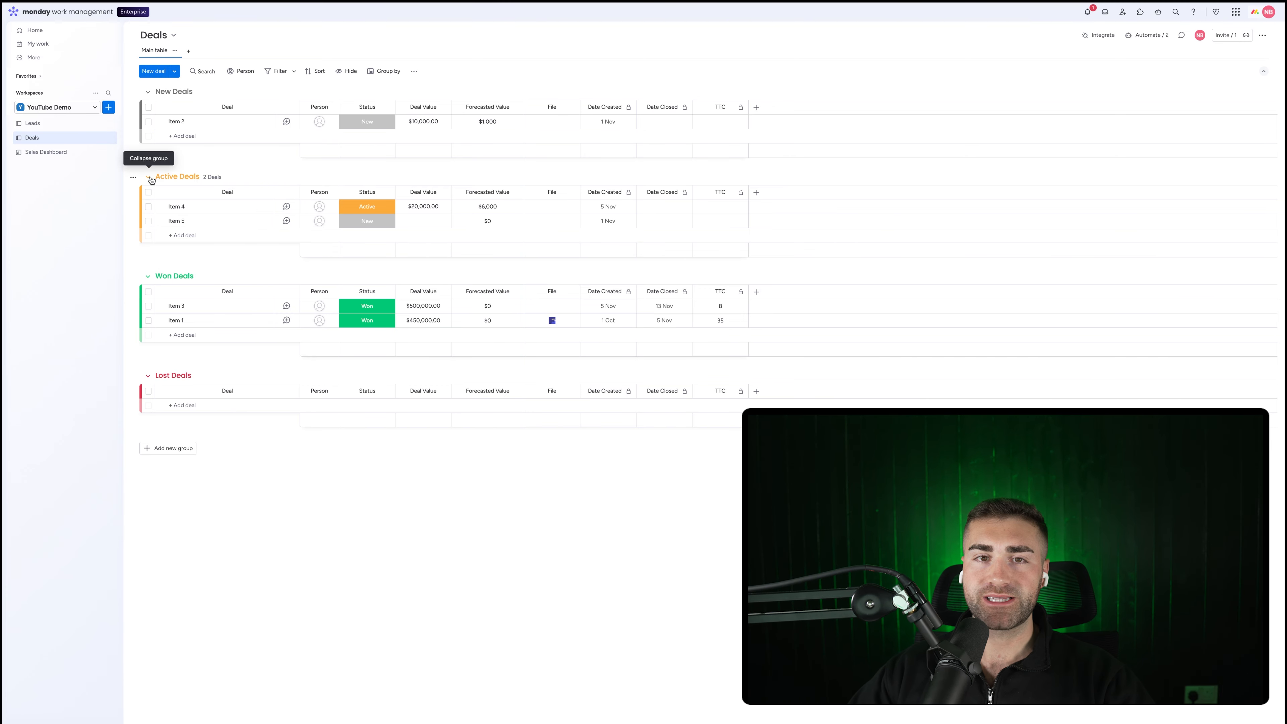
- Add a Status column to the Deals board and name it "Source"
left_click(757, 107)
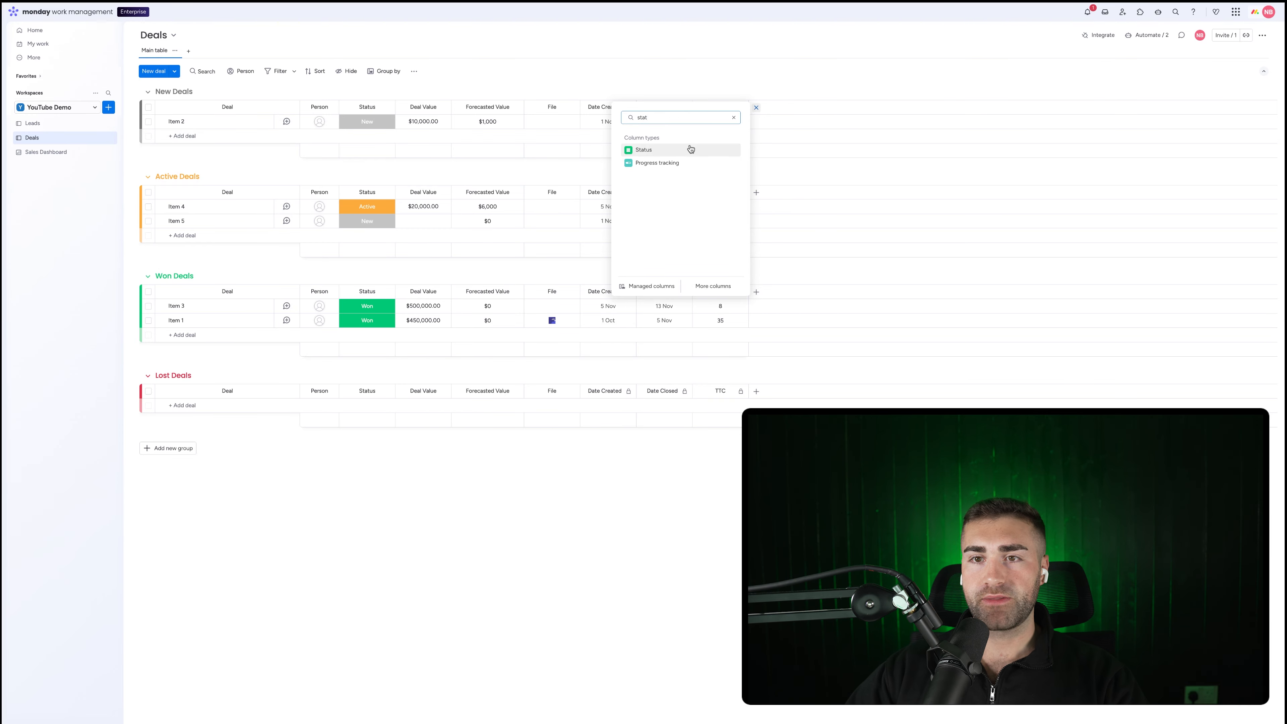
left_click(689, 149)
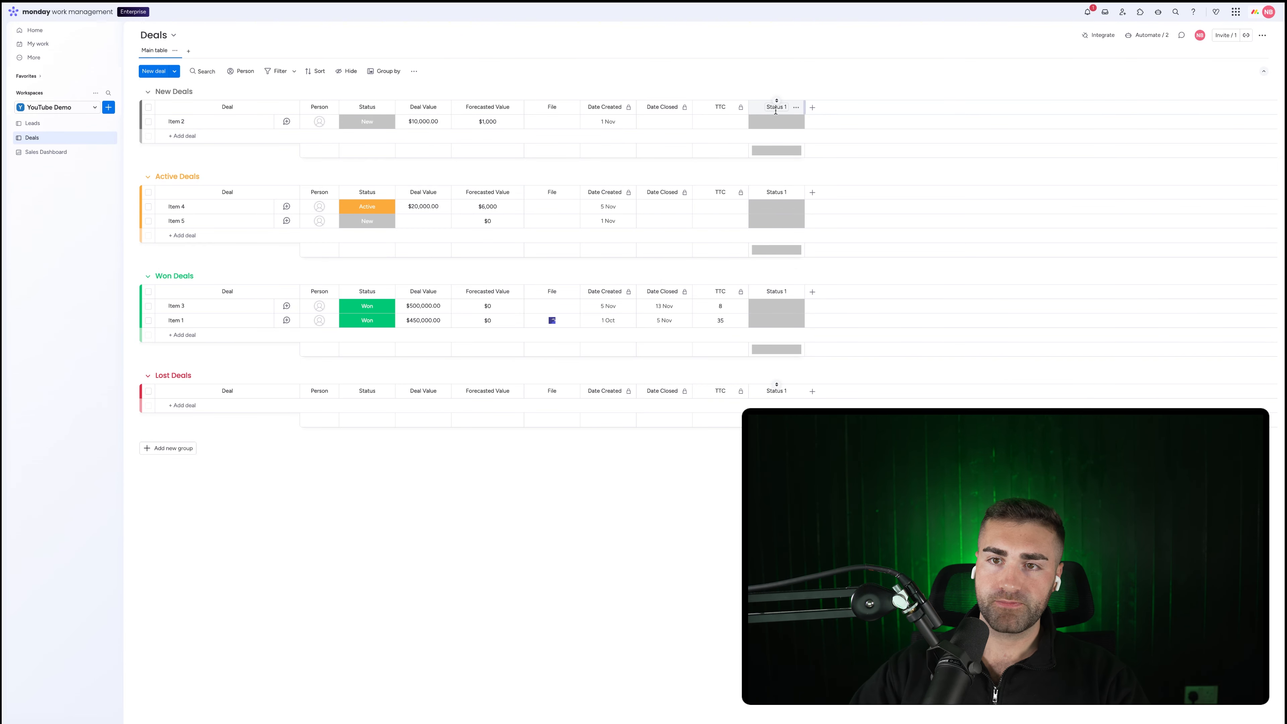
left_click(771, 103)
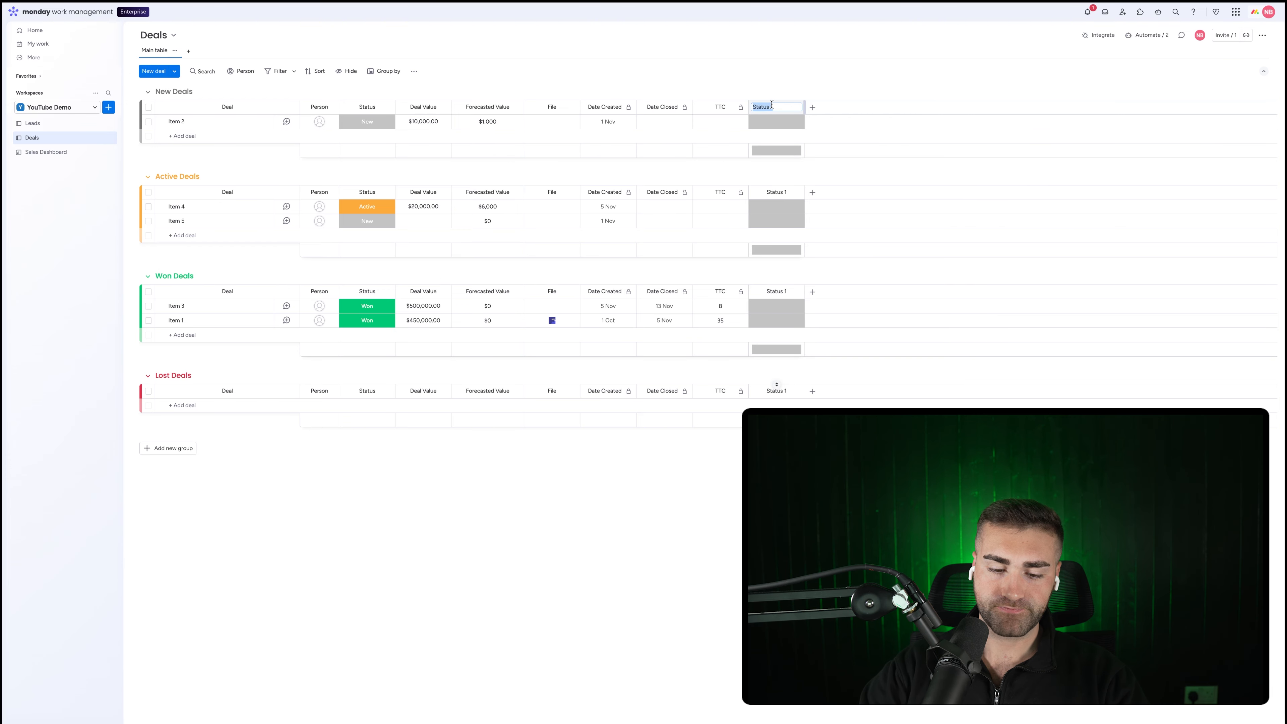
type("Source")
key("Return")
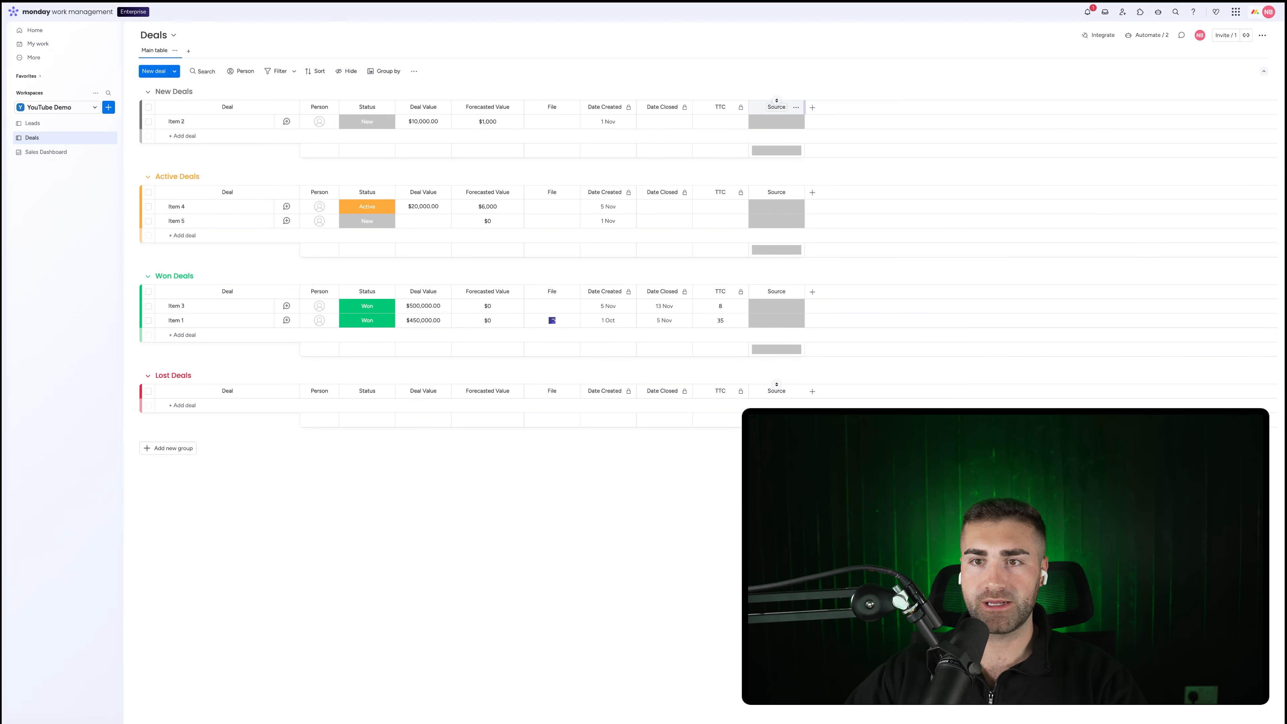
- Hide the Source column's summary and move the column between Forecasted Value and File
left_click(797, 108)
mouse_move(840, 133)
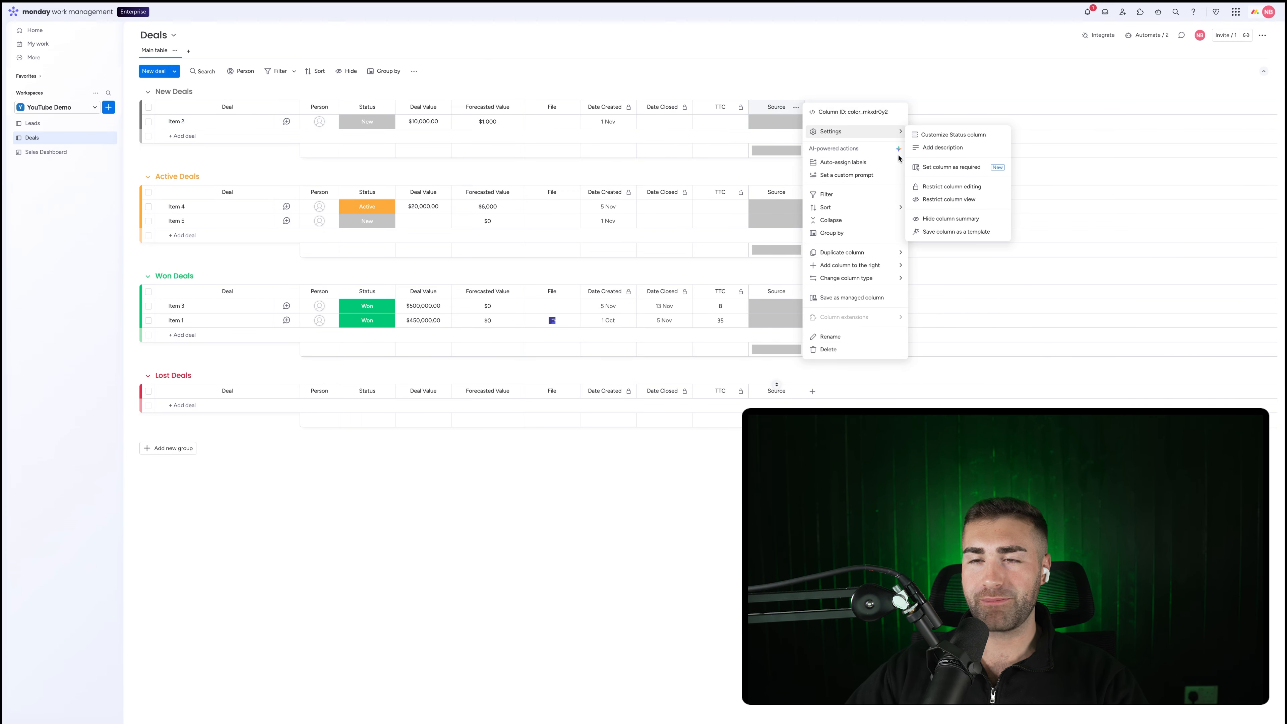
left_click(929, 219)
left_click_drag(750, 109, 542, 129)
- Add the labels "Facebook Ads" and "Google SEO" to the Source column
left_click(540, 127)
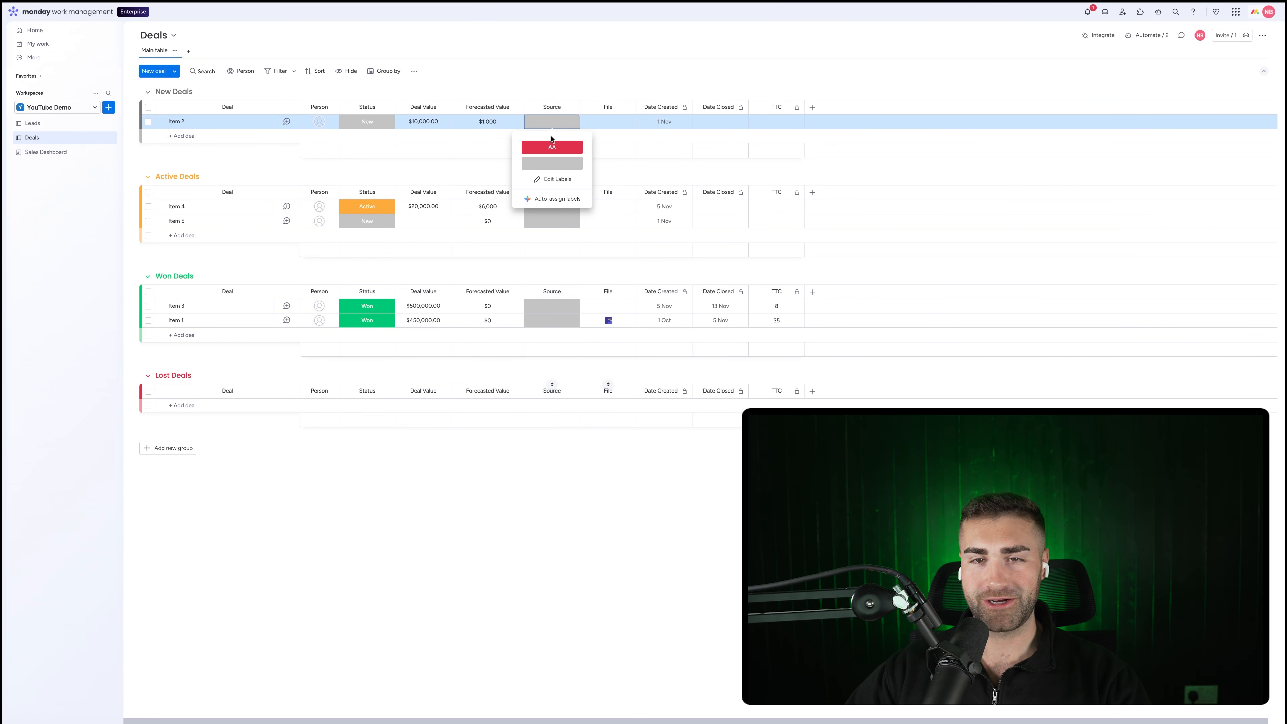
left_click(552, 179)
left_click(553, 180)
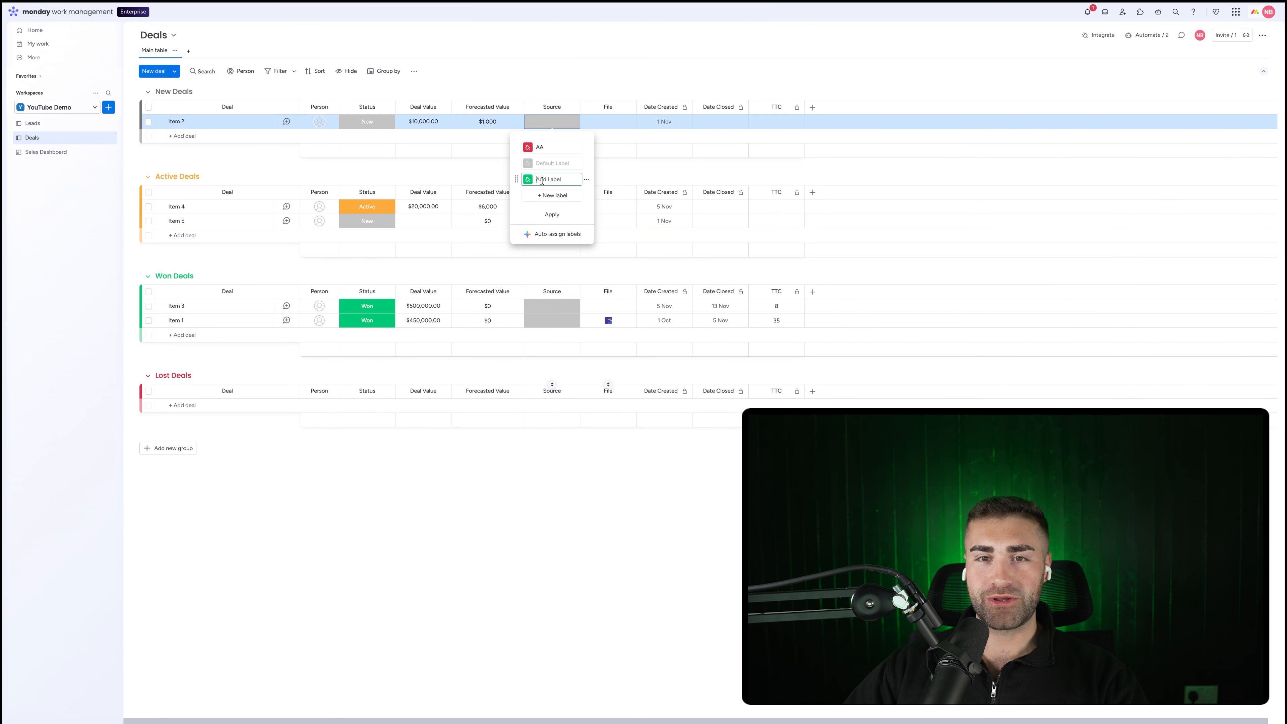
left_click(550, 196)
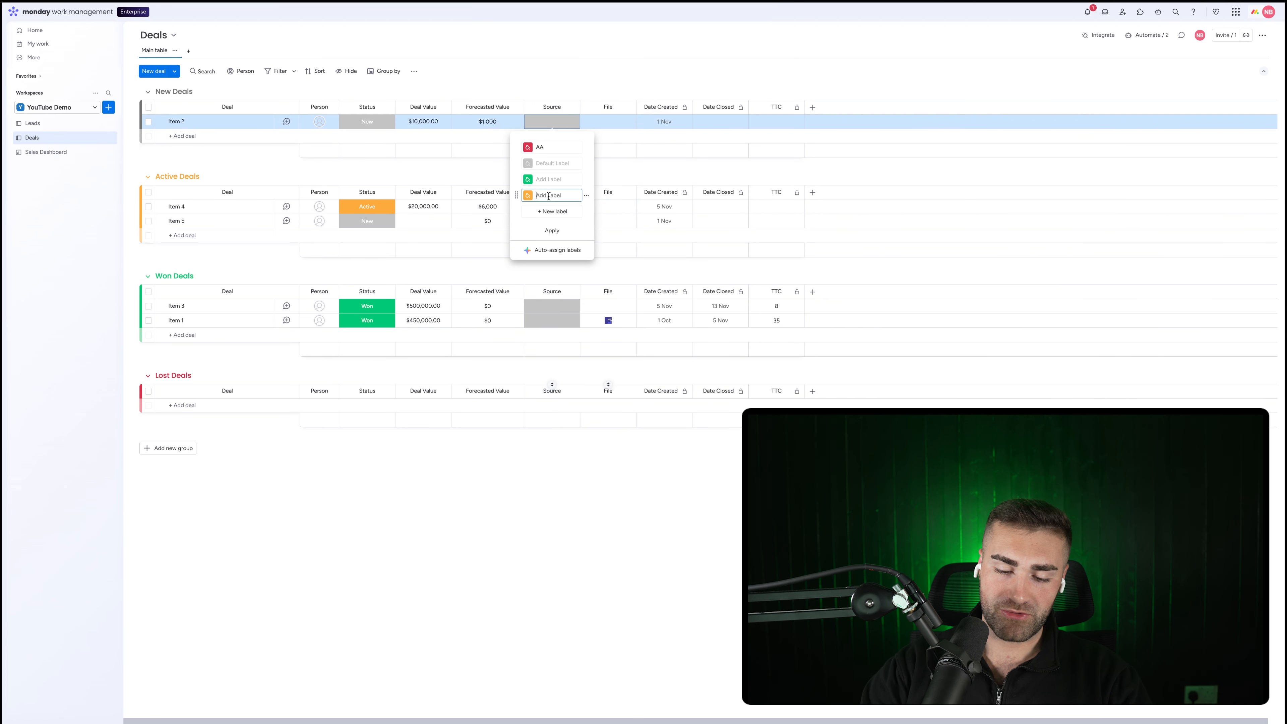
type("Facebook")
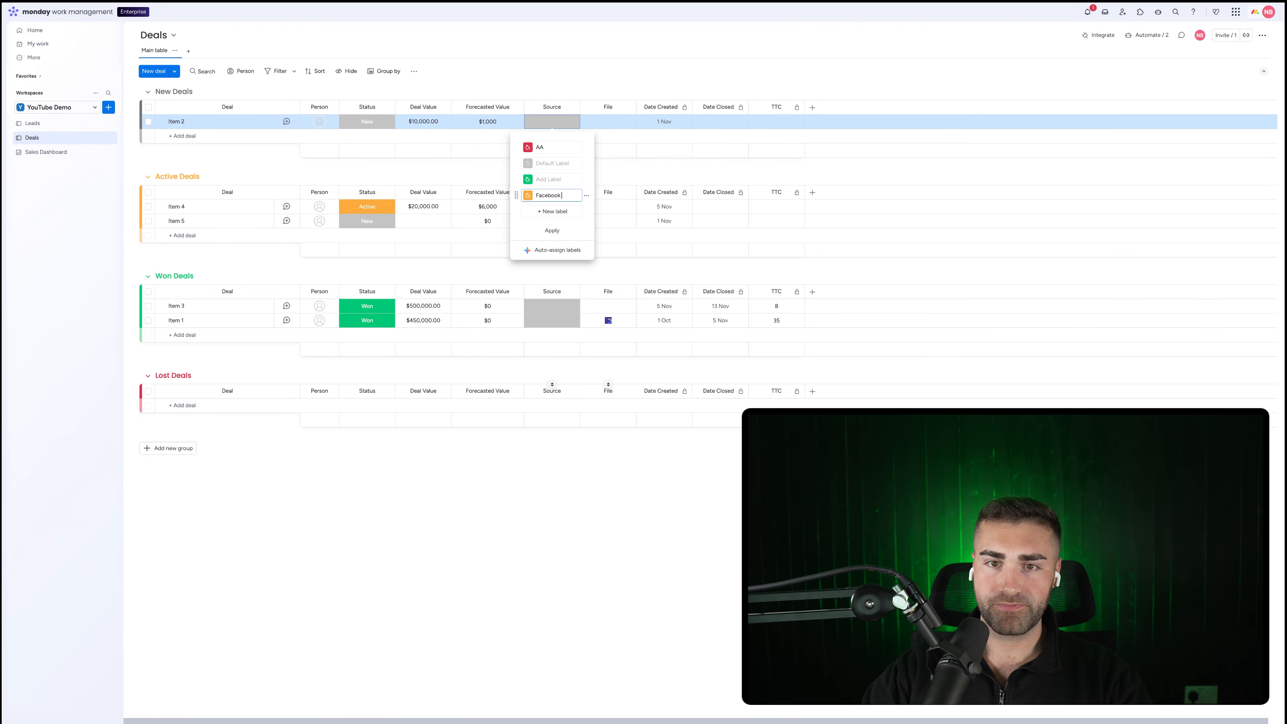
type(" Ads")
left_click(532, 210)
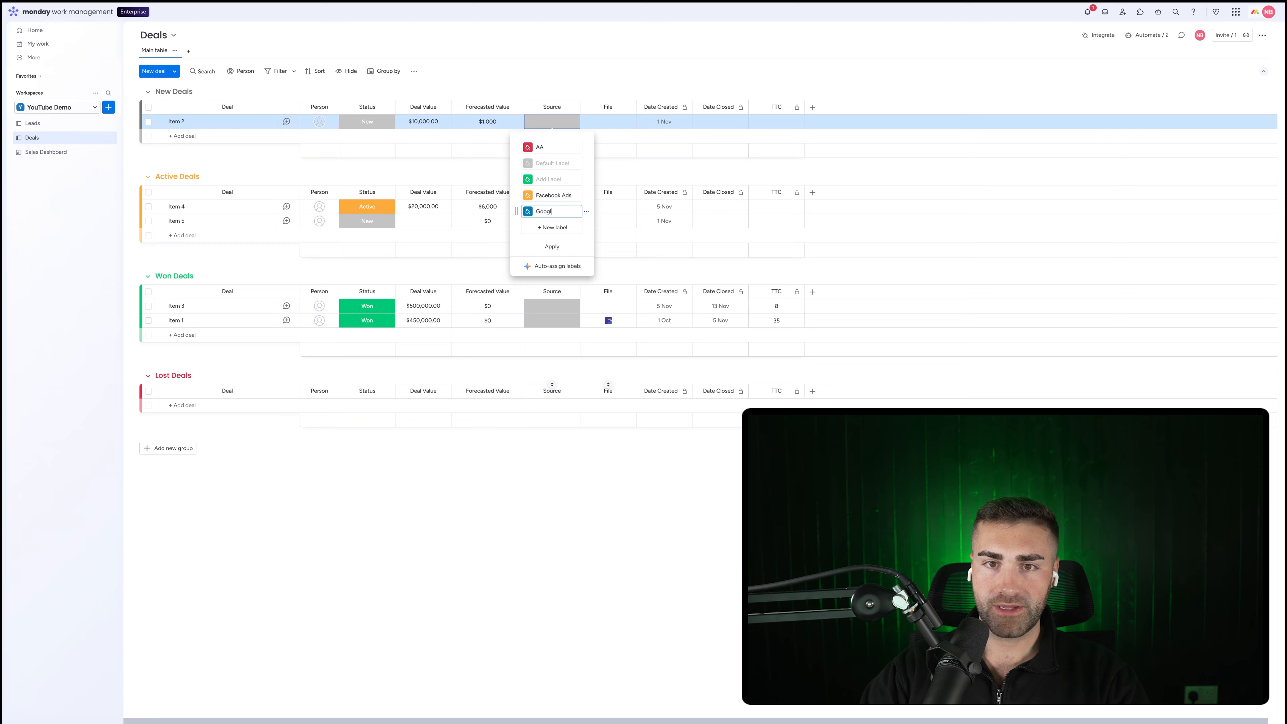
type("Google SEO")
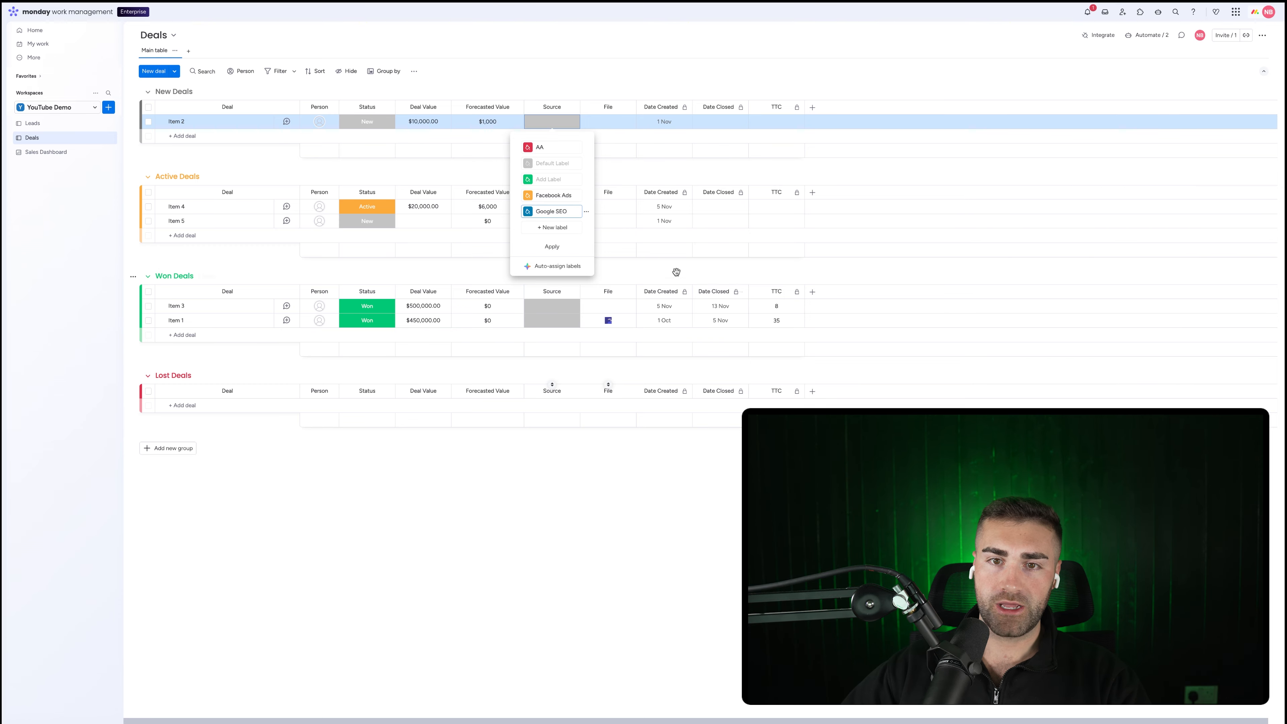
- Add the labels "YouTube Ads", "YouTube Organic", "Outbound" and "Inbound" to the Source column
left_click(561, 227)
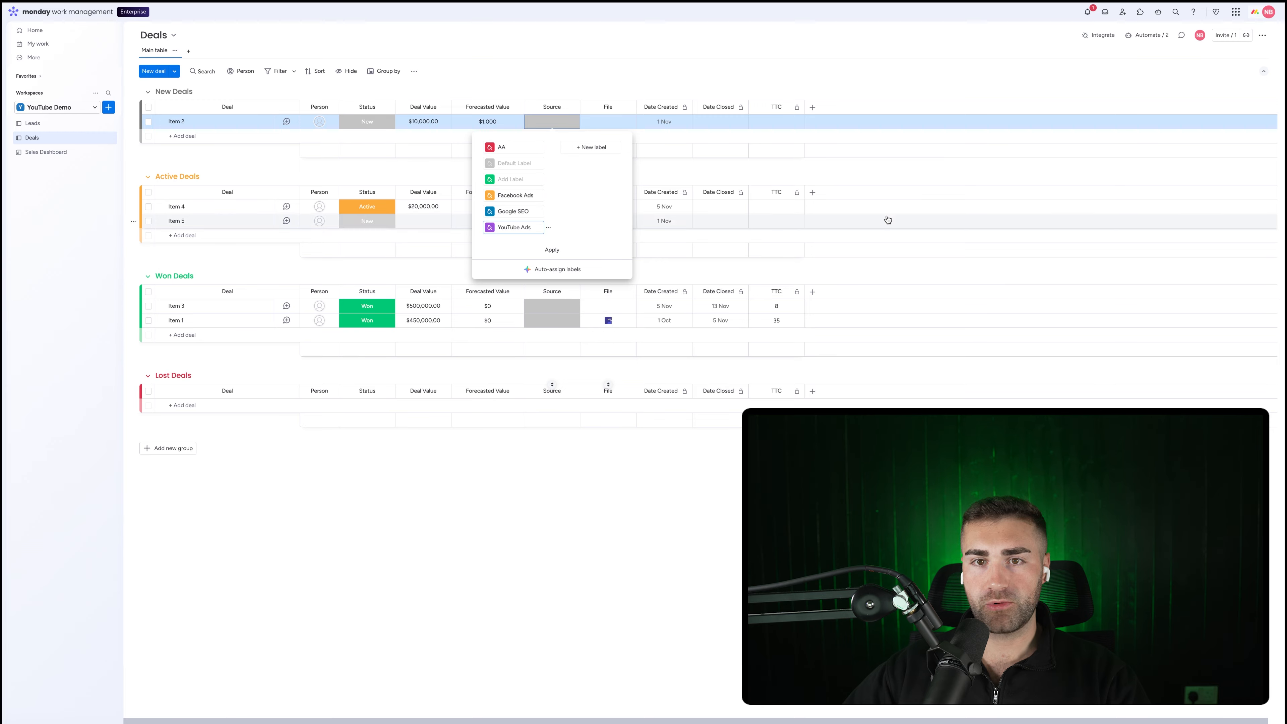
left_click(576, 148)
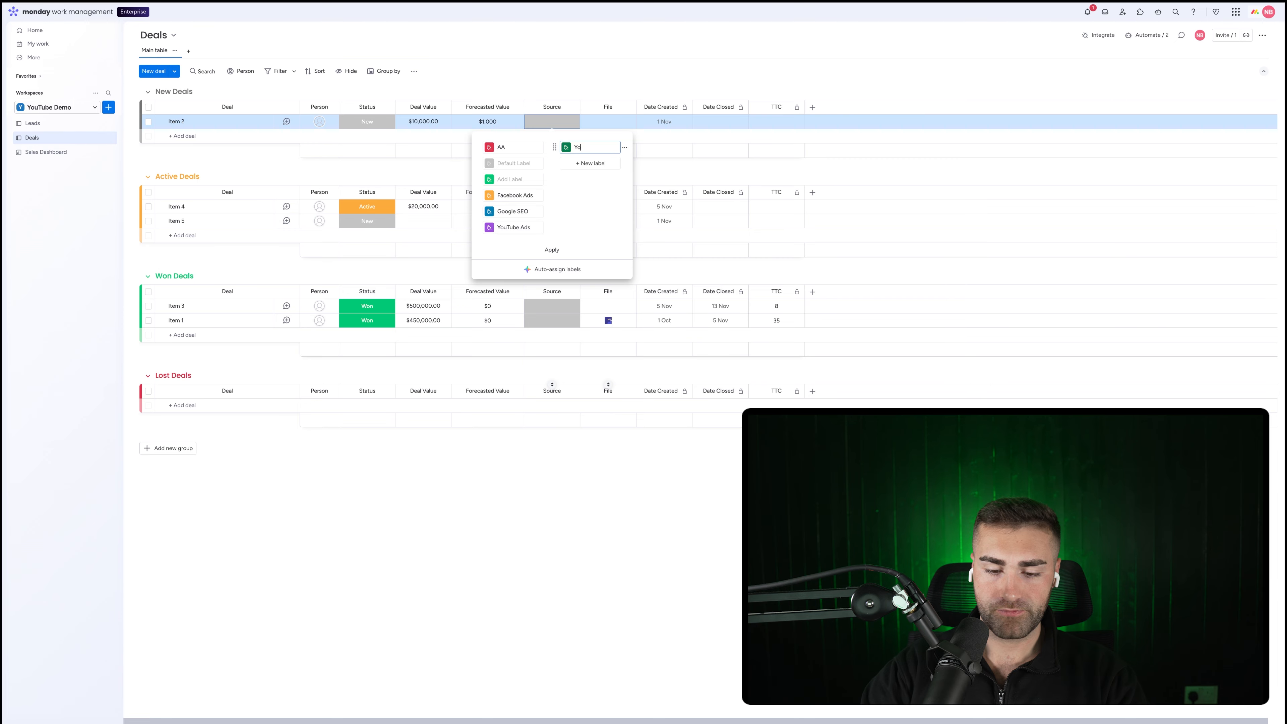
type("YouTube Organic")
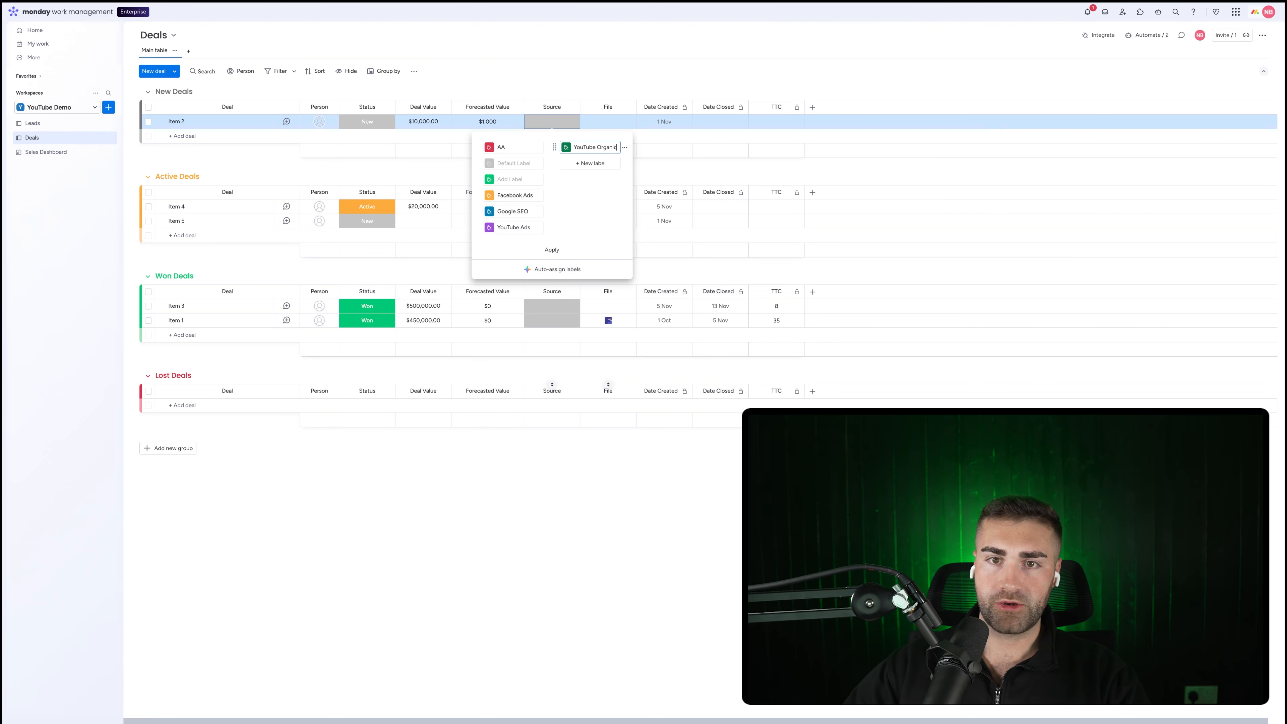
left_click(584, 164)
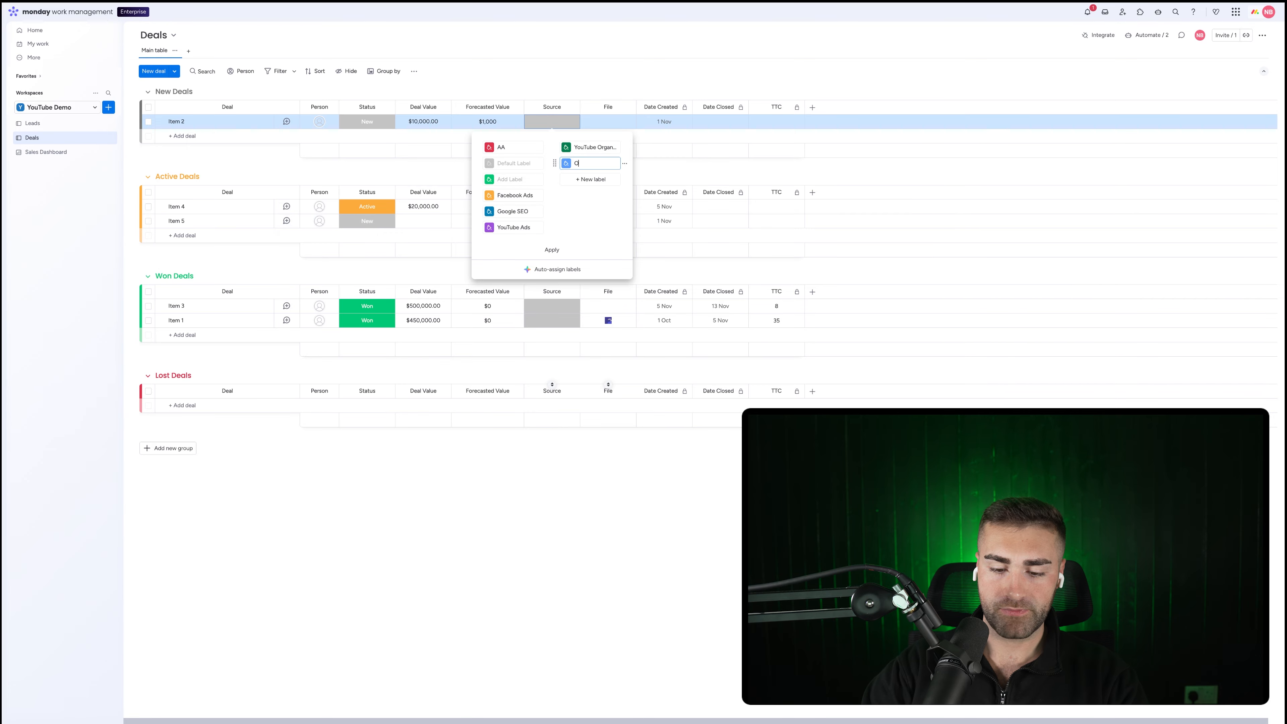
type("Outbound")
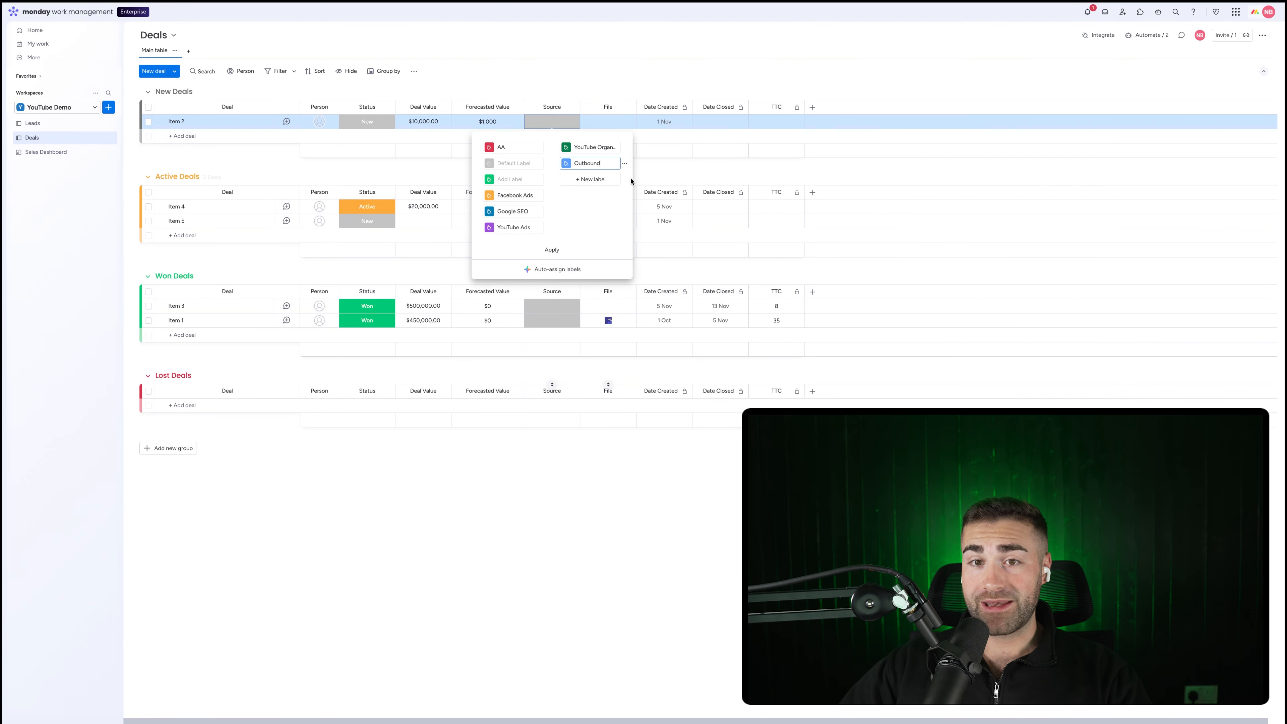
left_click(611, 179)
type("Inbound")
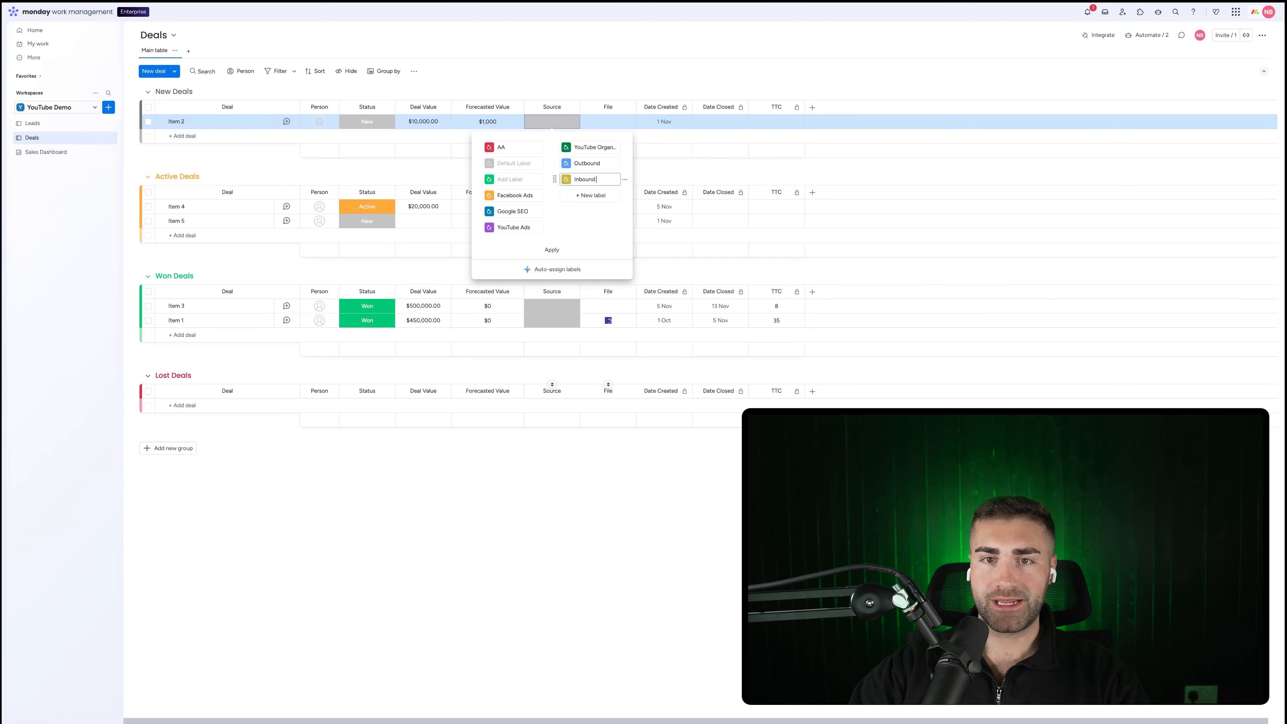
- Try to delete the blank green label from the Source column's label list
left_click(548, 179)
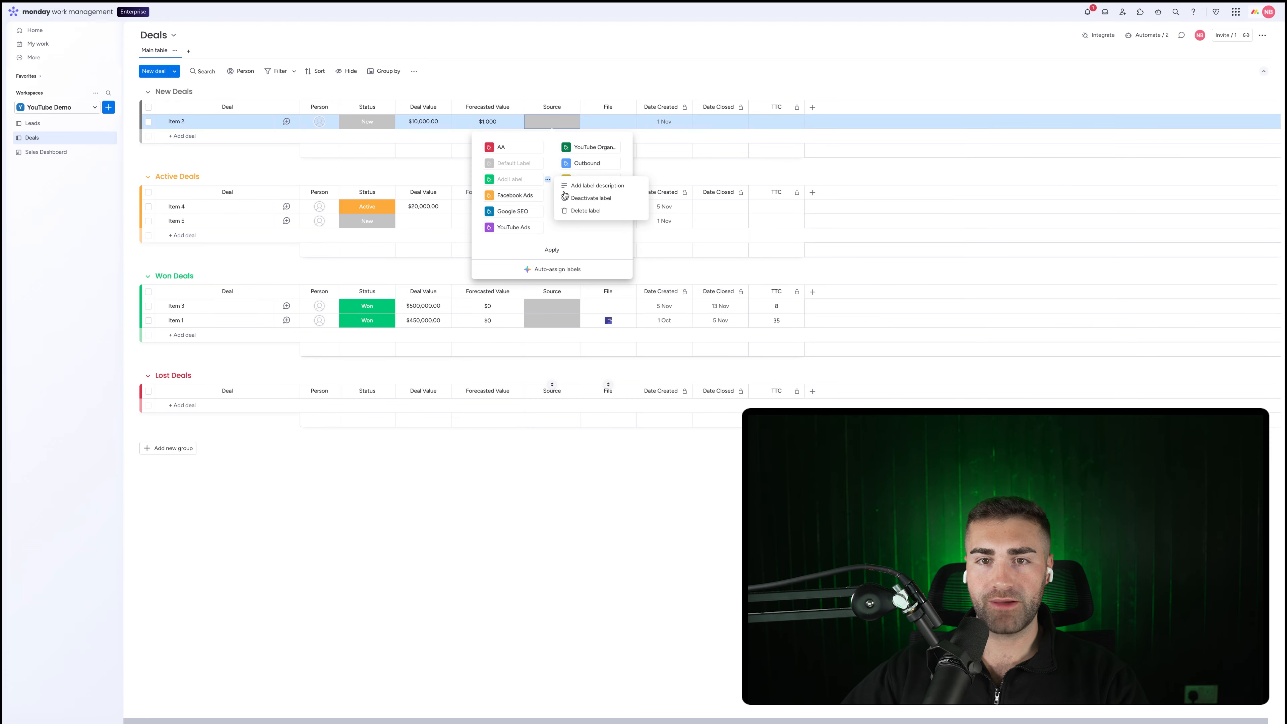
left_click(571, 212)
left_click(551, 126)
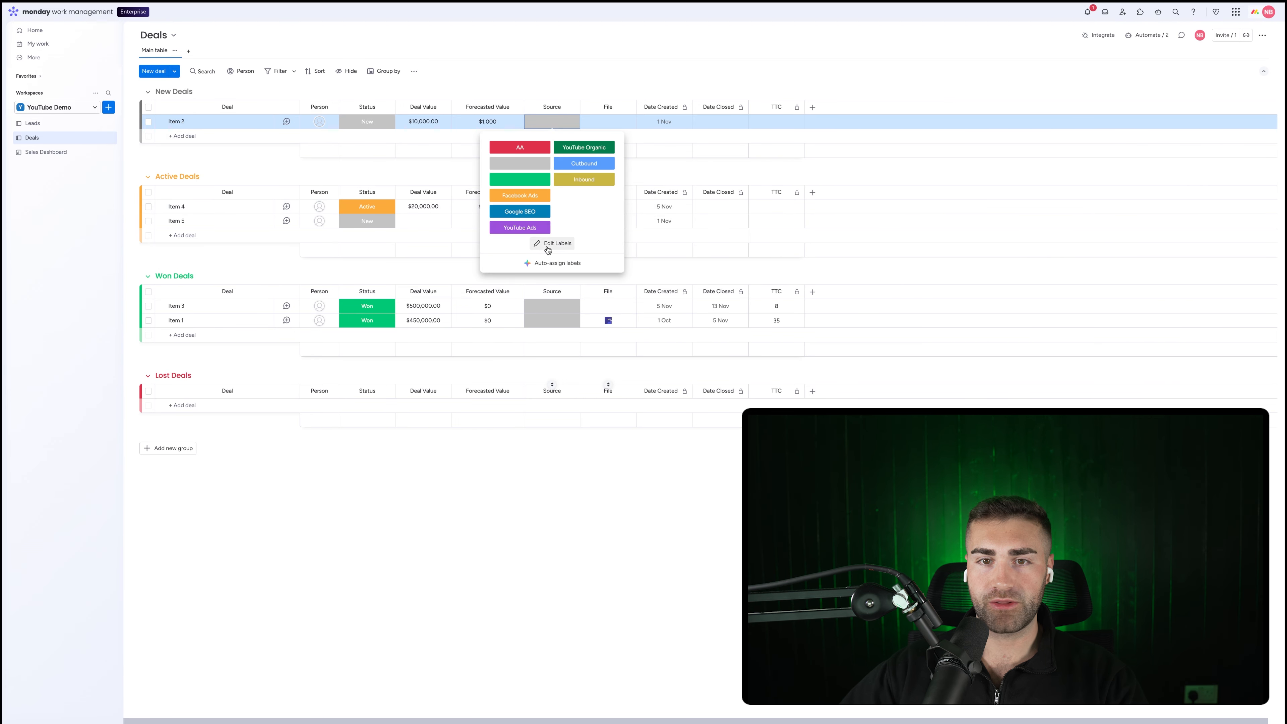
left_click(546, 240)
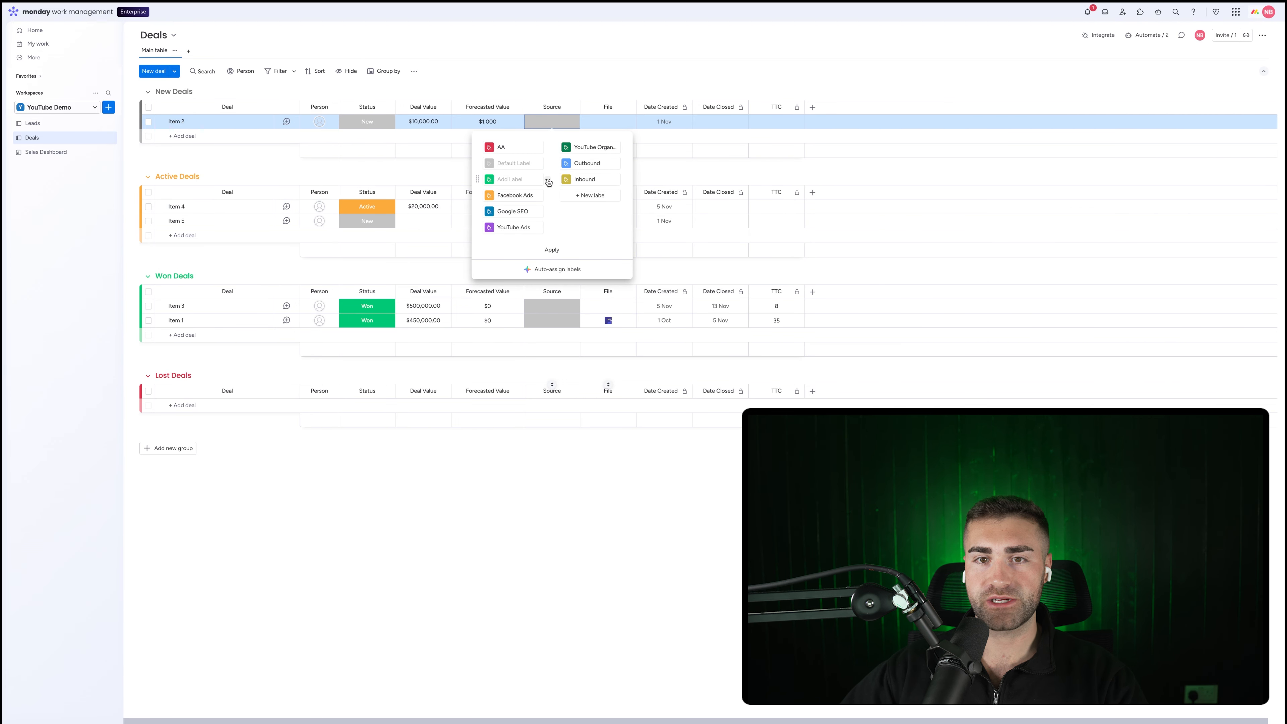
left_click(548, 179)
left_click(571, 216)
left_click(552, 126)
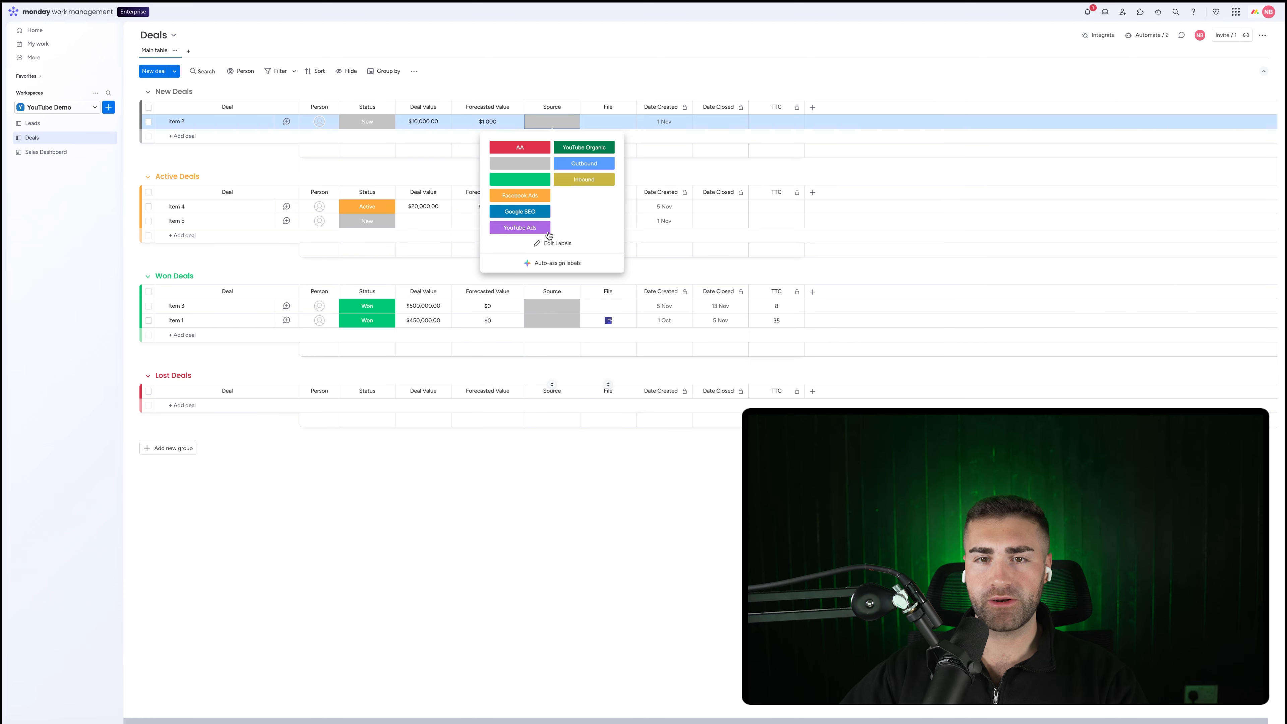
left_click(548, 241)
left_click(548, 180)
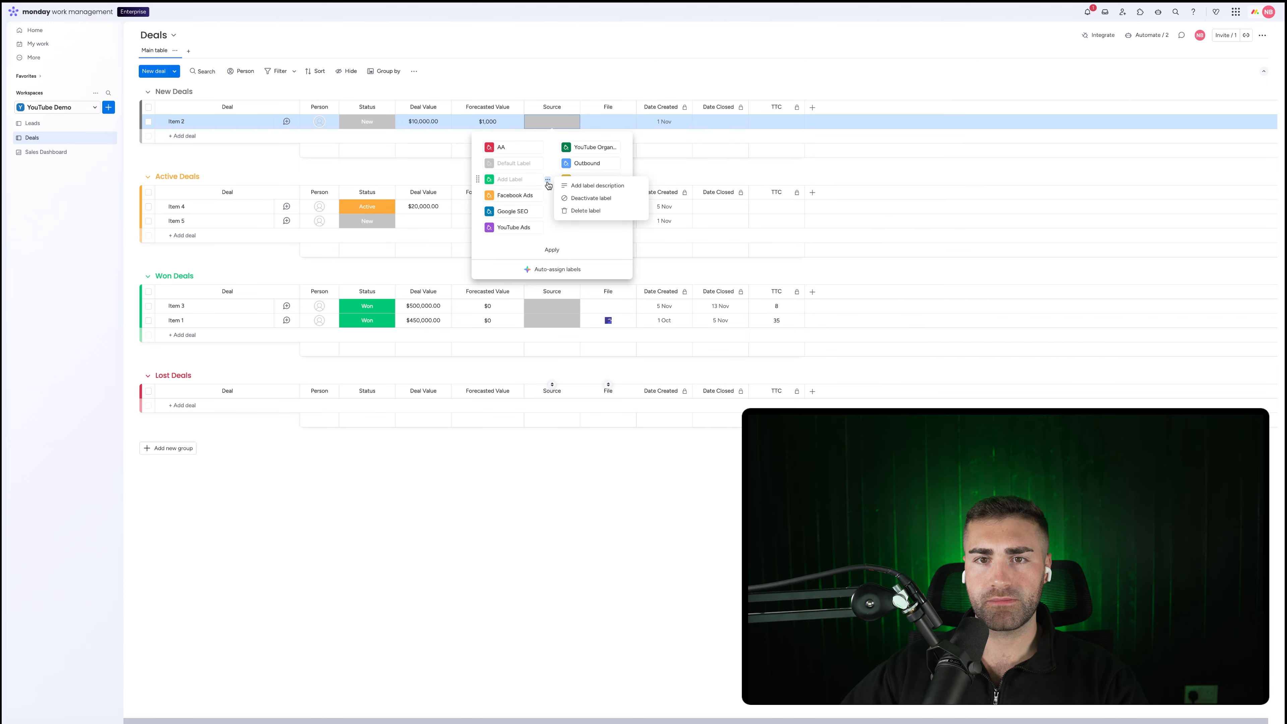
left_click(570, 211)
left_click(552, 121)
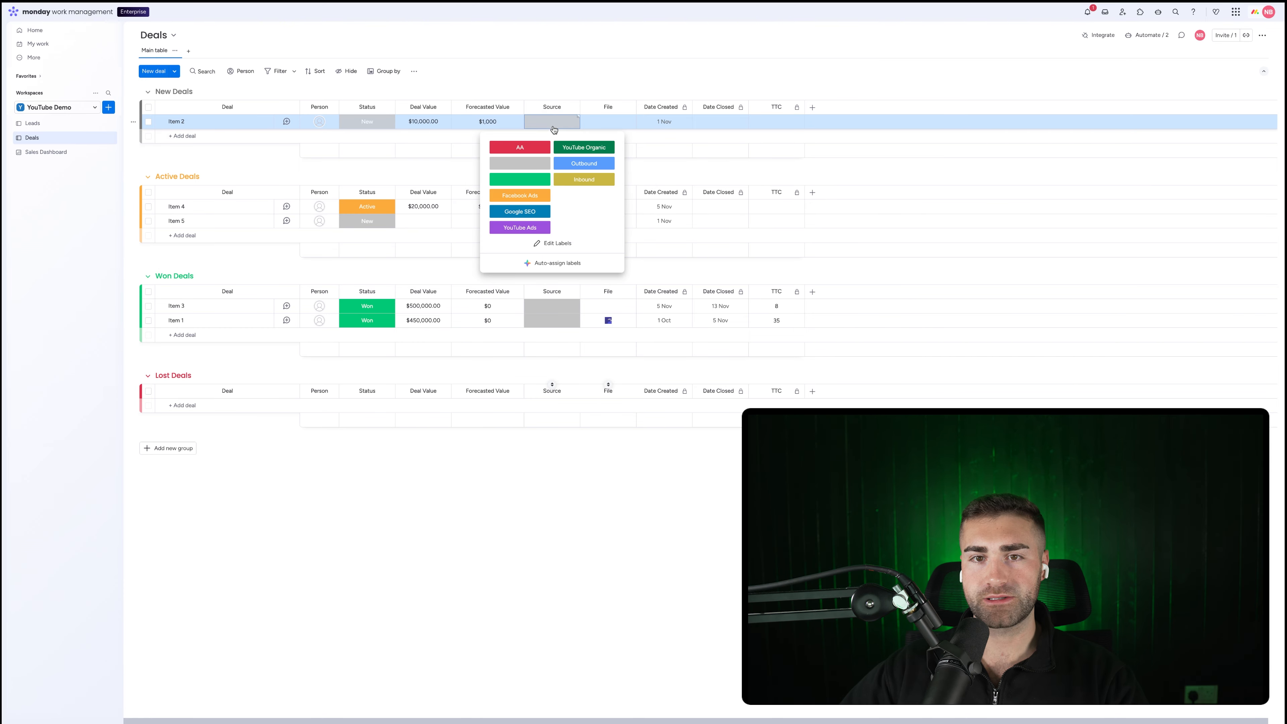
- Reload the Deals board and retry deleting the Source column's blank green label
left_click(575, 68)
key("super+r")
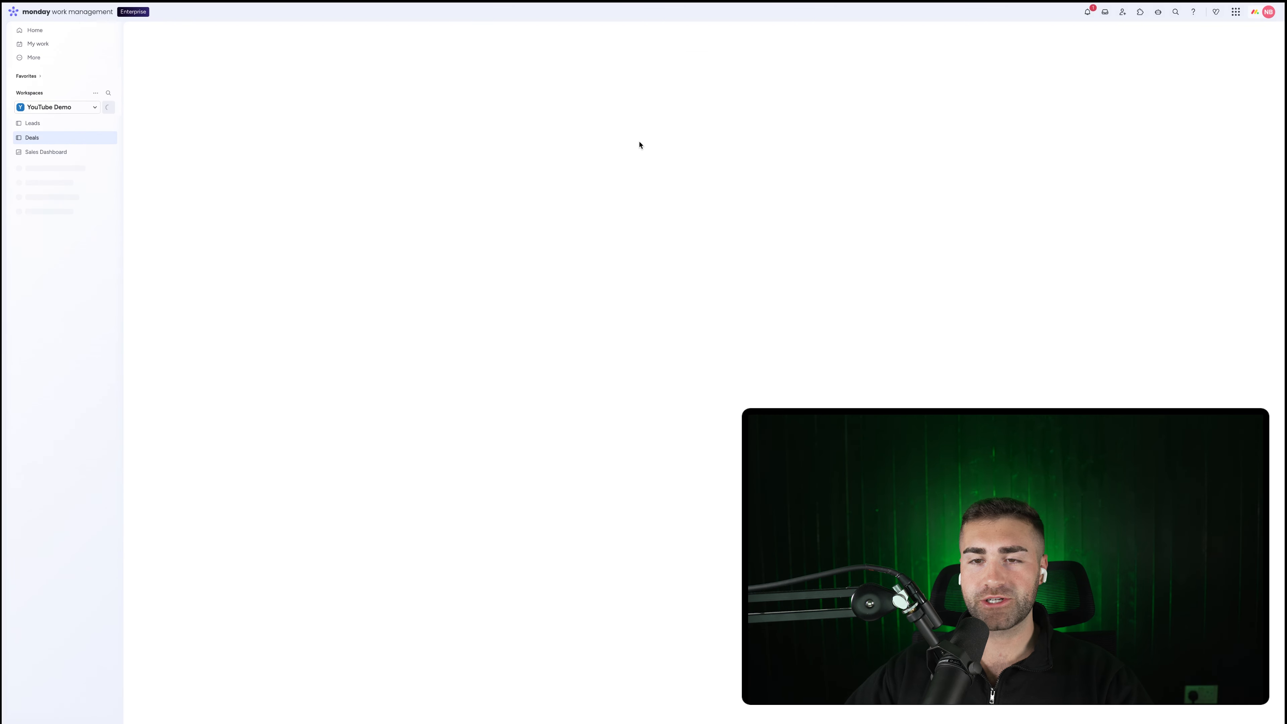
left_click(546, 123)
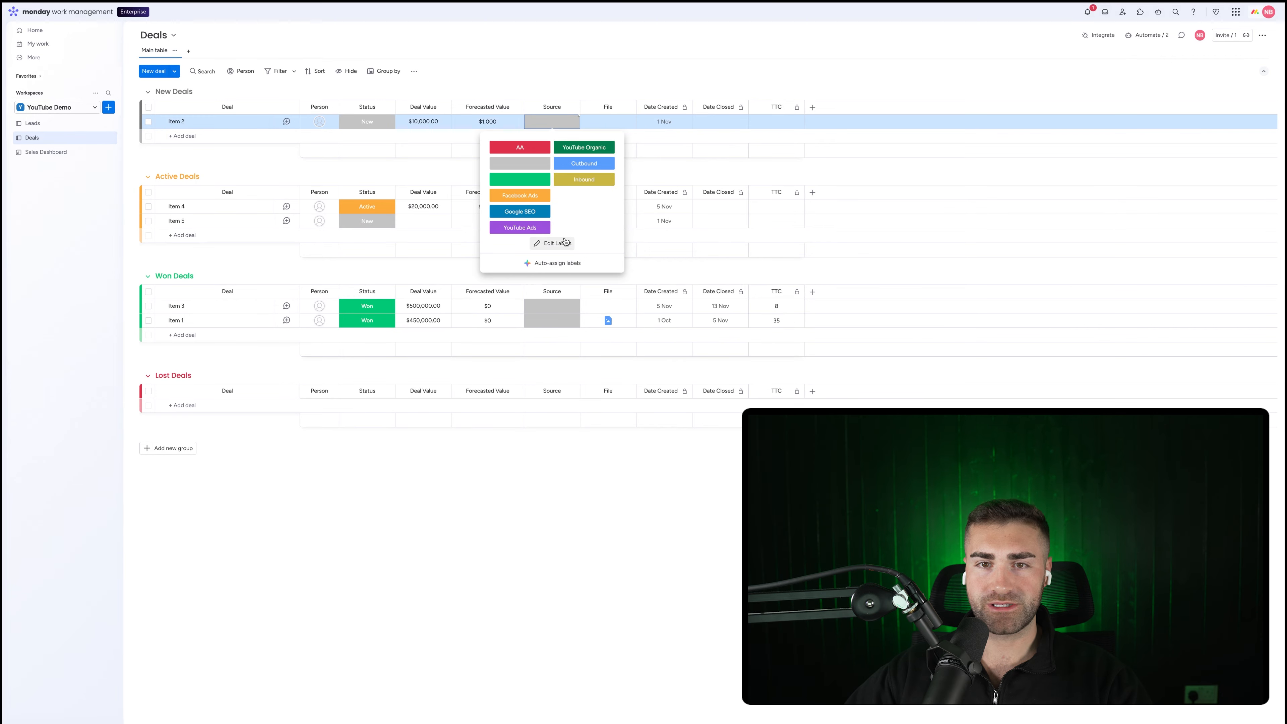
left_click(552, 243)
left_click(547, 180)
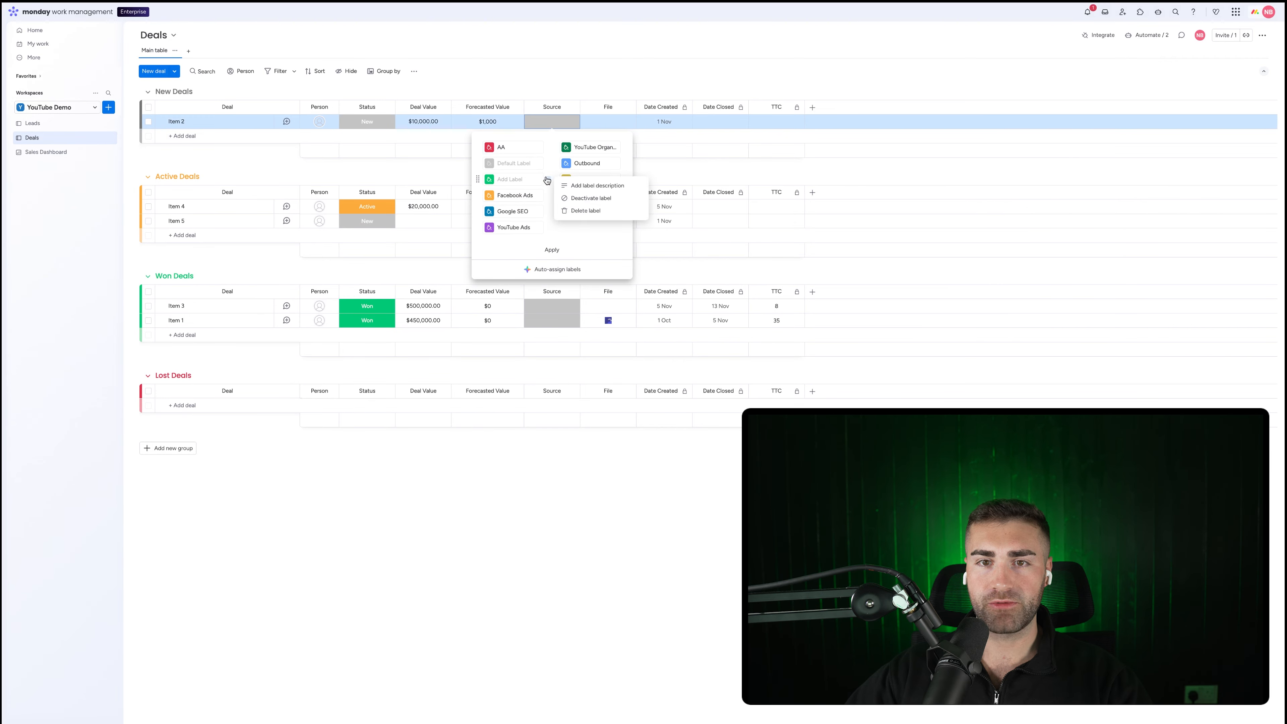
left_click(575, 212)
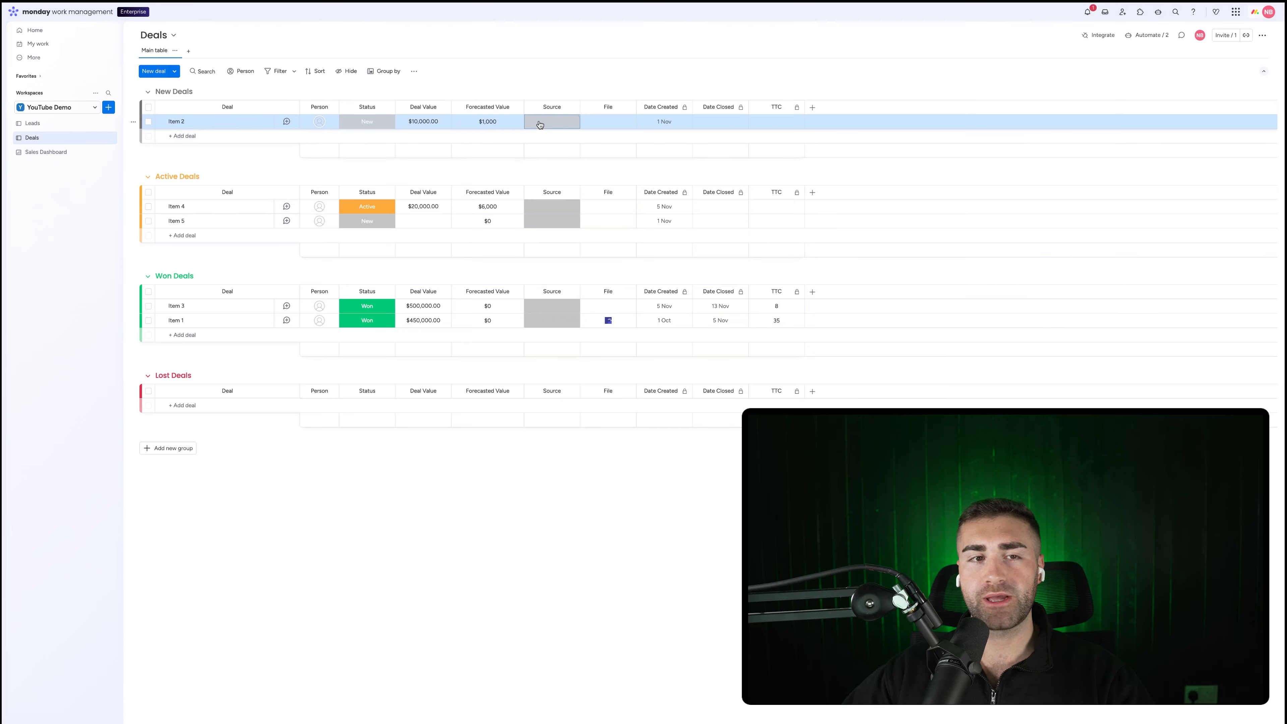
- In the Won Deals group, set the Source of Item 3 to Google SEO and Item 1 to Inbound
left_click(555, 213)
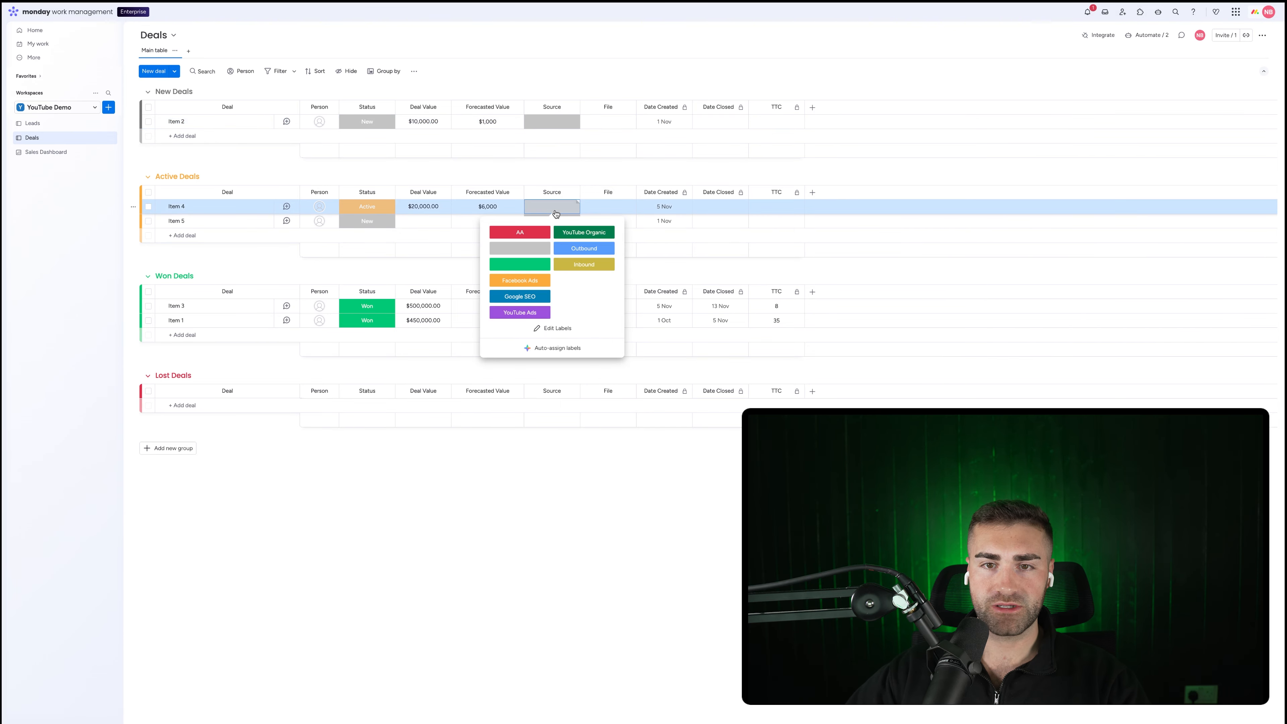
left_click(553, 210)
left_click(560, 309)
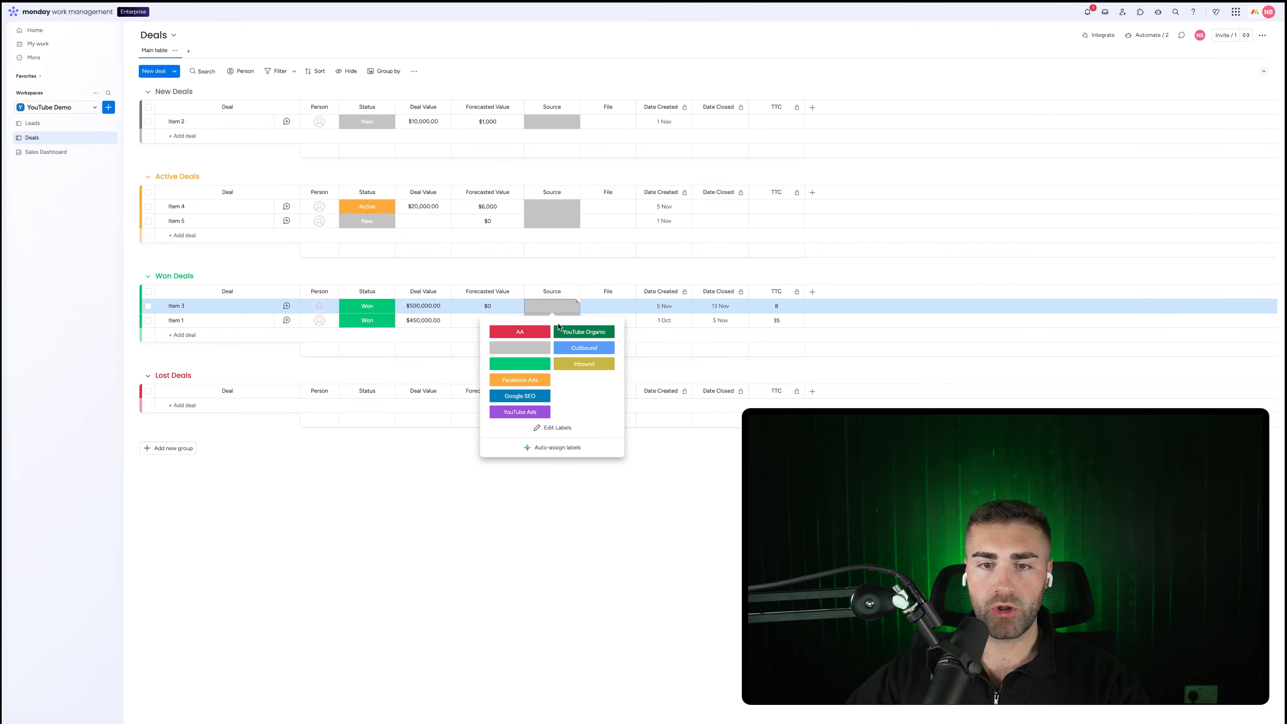
left_click(520, 396)
left_click(538, 320)
left_click(588, 377)
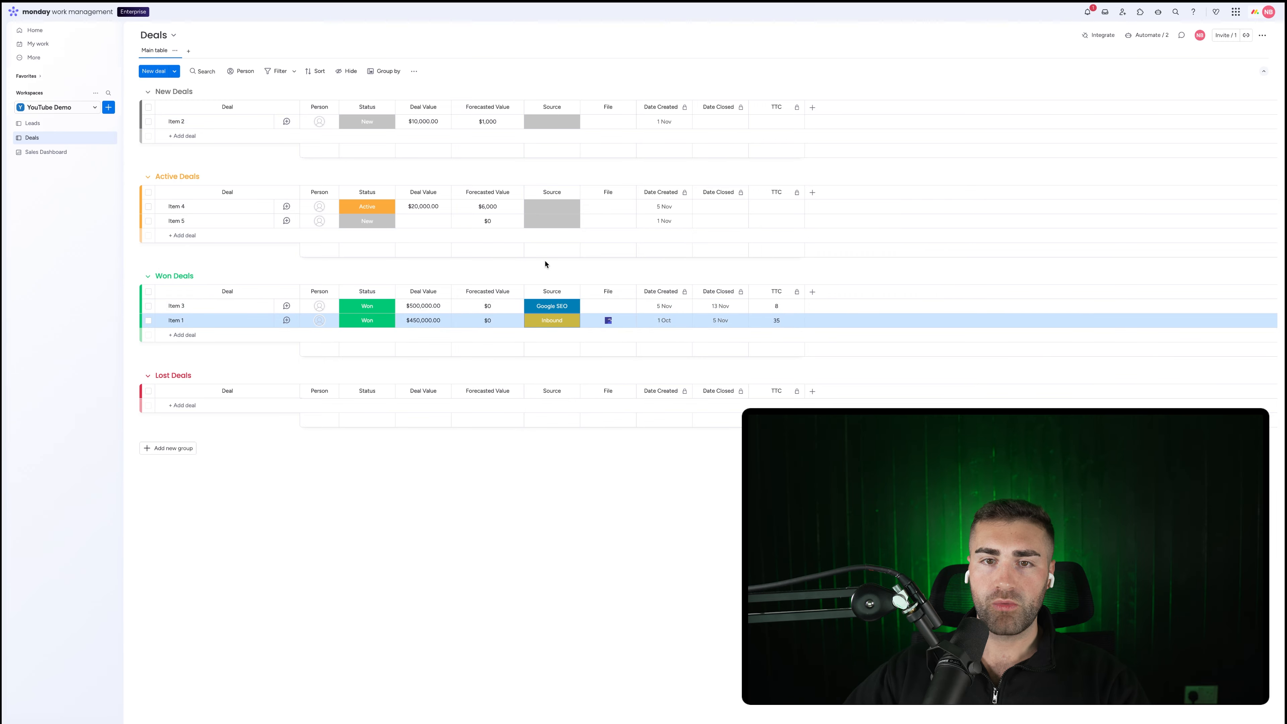
- In the Active Deals group, set the Source of Item 4 to Outbound and Item 5 to YouTube Organic
left_click(552, 208)
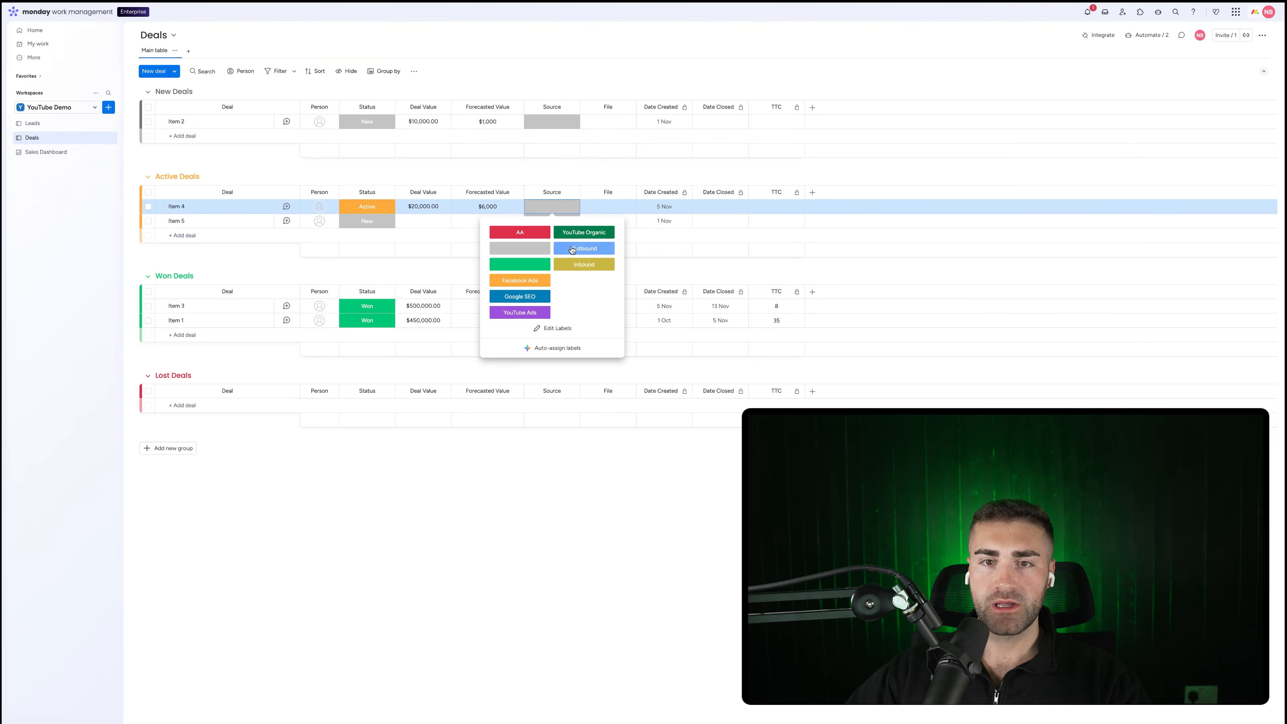
left_click(572, 249)
left_click(553, 221)
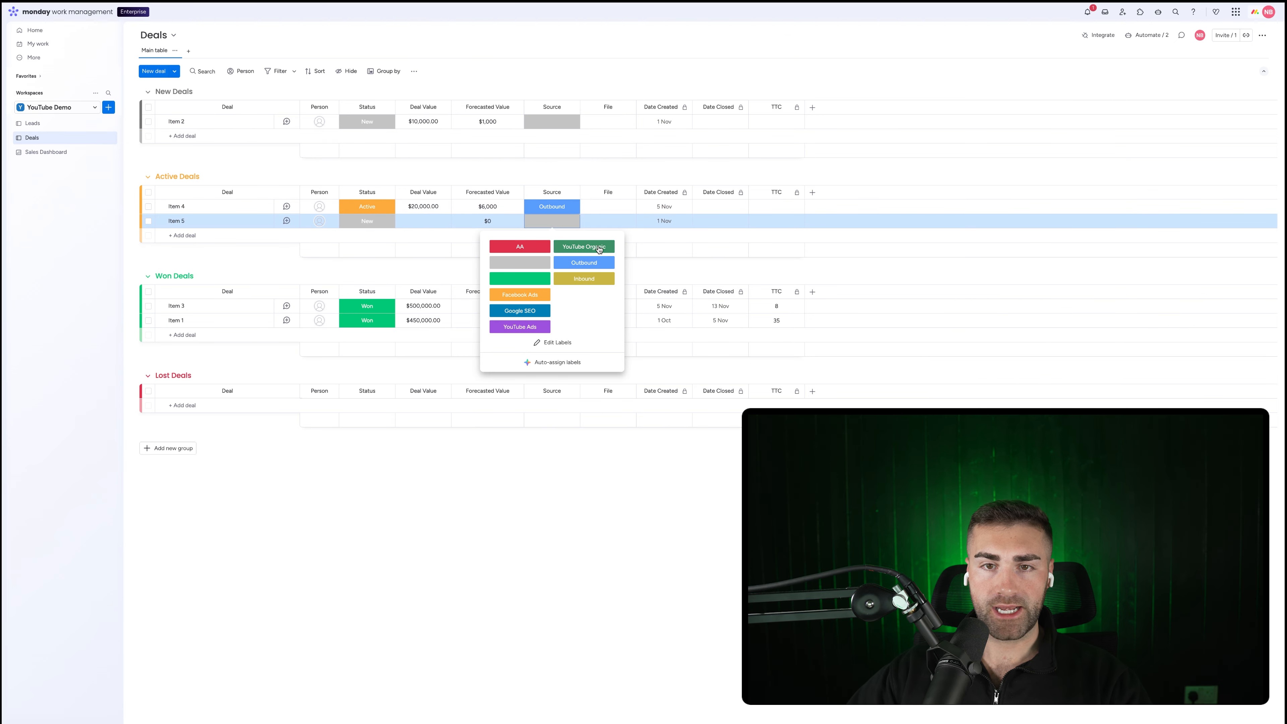
left_click(584, 247)
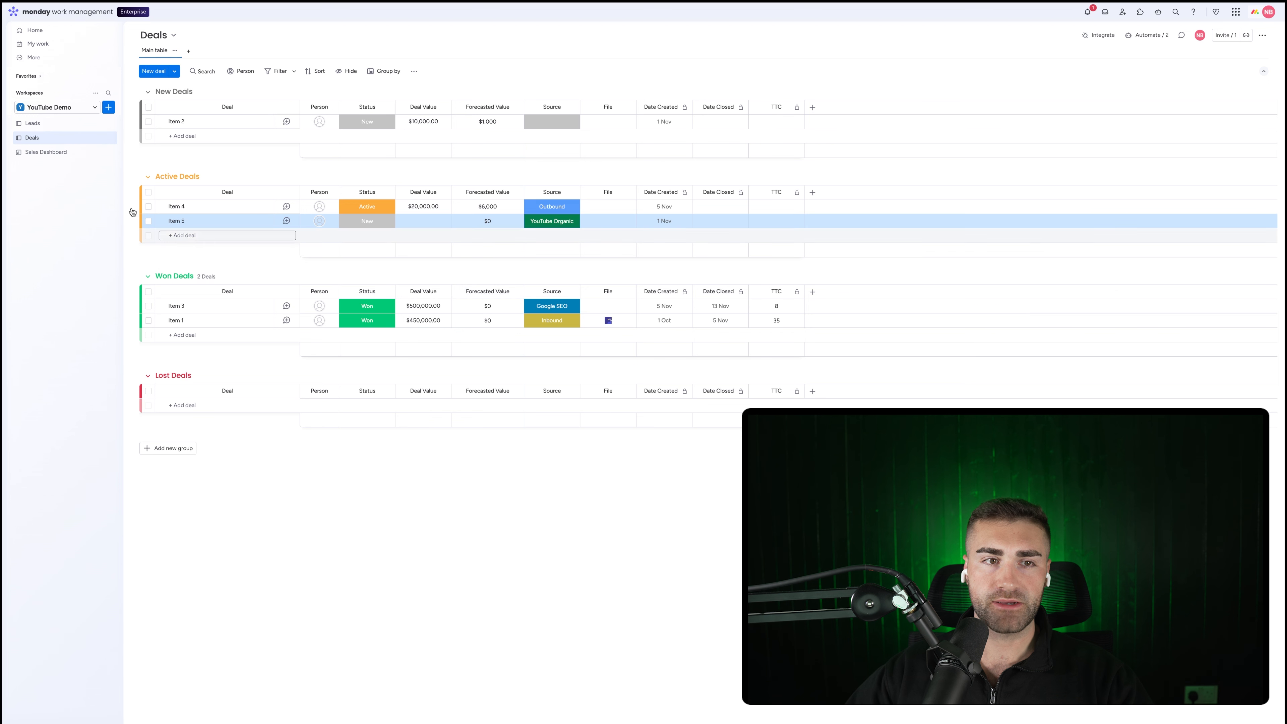
- Add a Chart widget to the Sales Dashboard and place it directly below the Leads Per Month chart
left_click(57, 153)
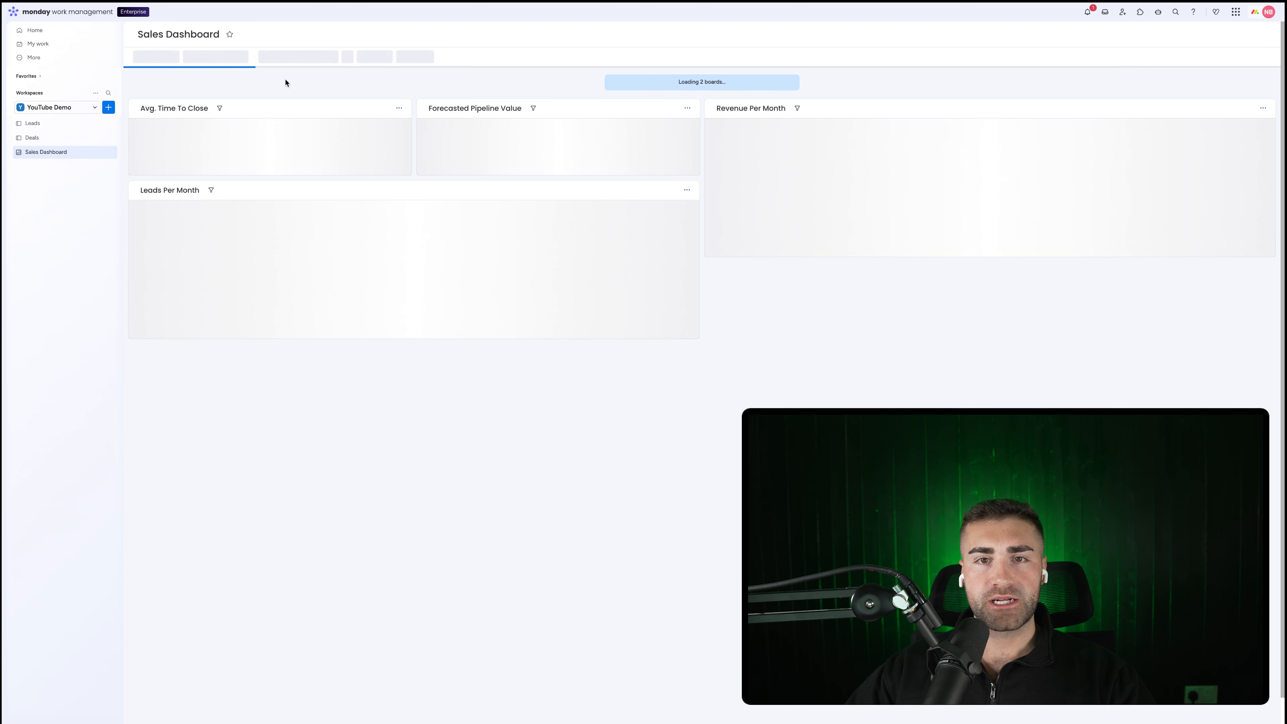
left_click(173, 58)
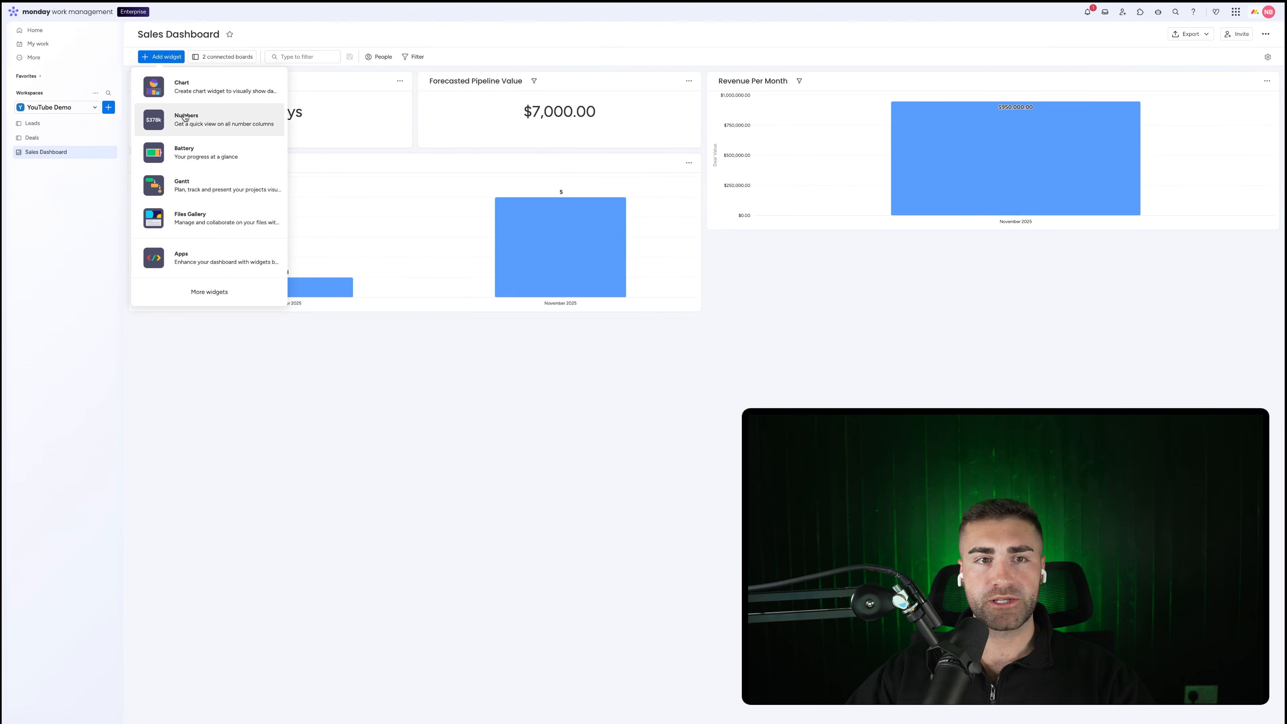
left_click(193, 103)
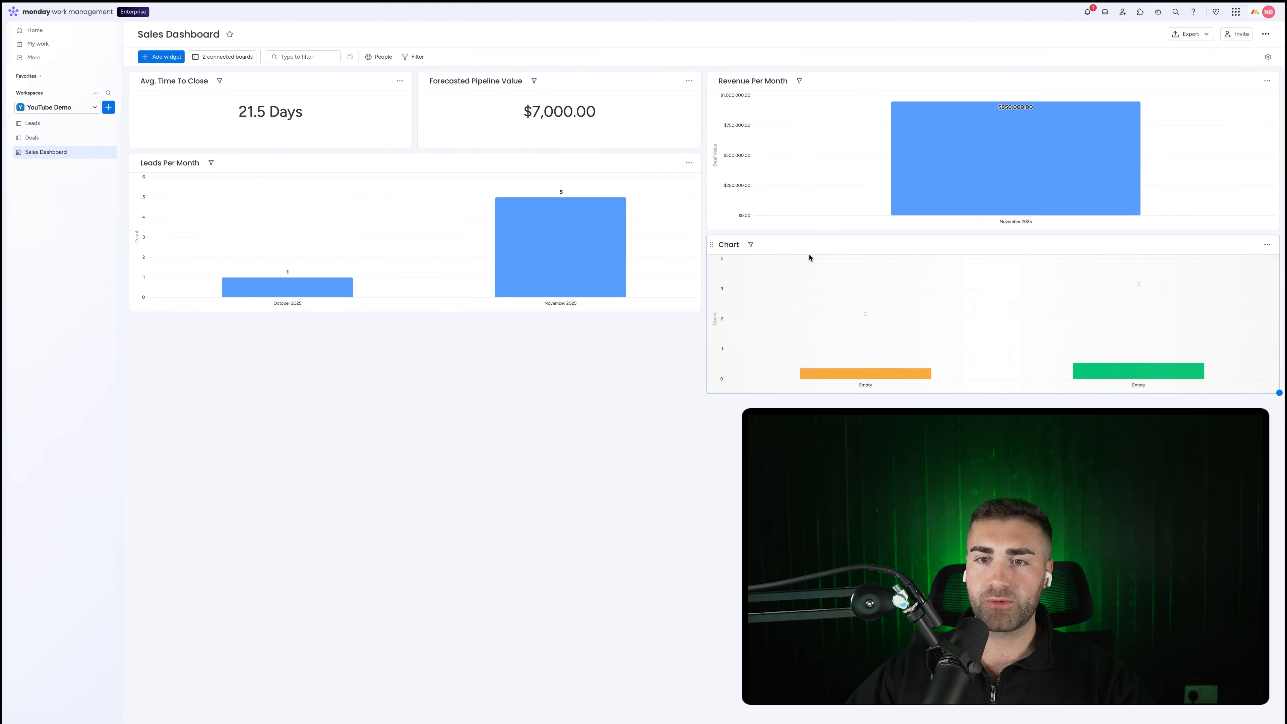
left_click_drag(713, 251, 166, 340)
- Rename the new chart widget "Revenue By Source"
left_click(157, 325)
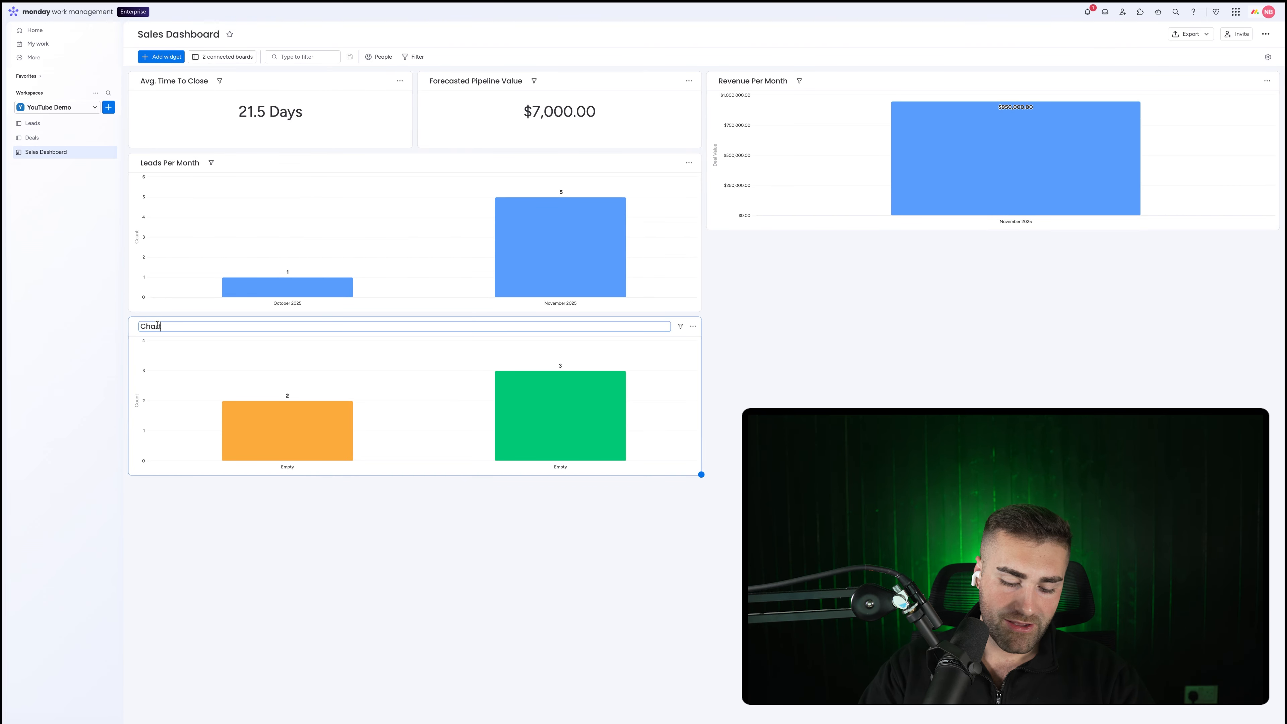
double_click(157, 325)
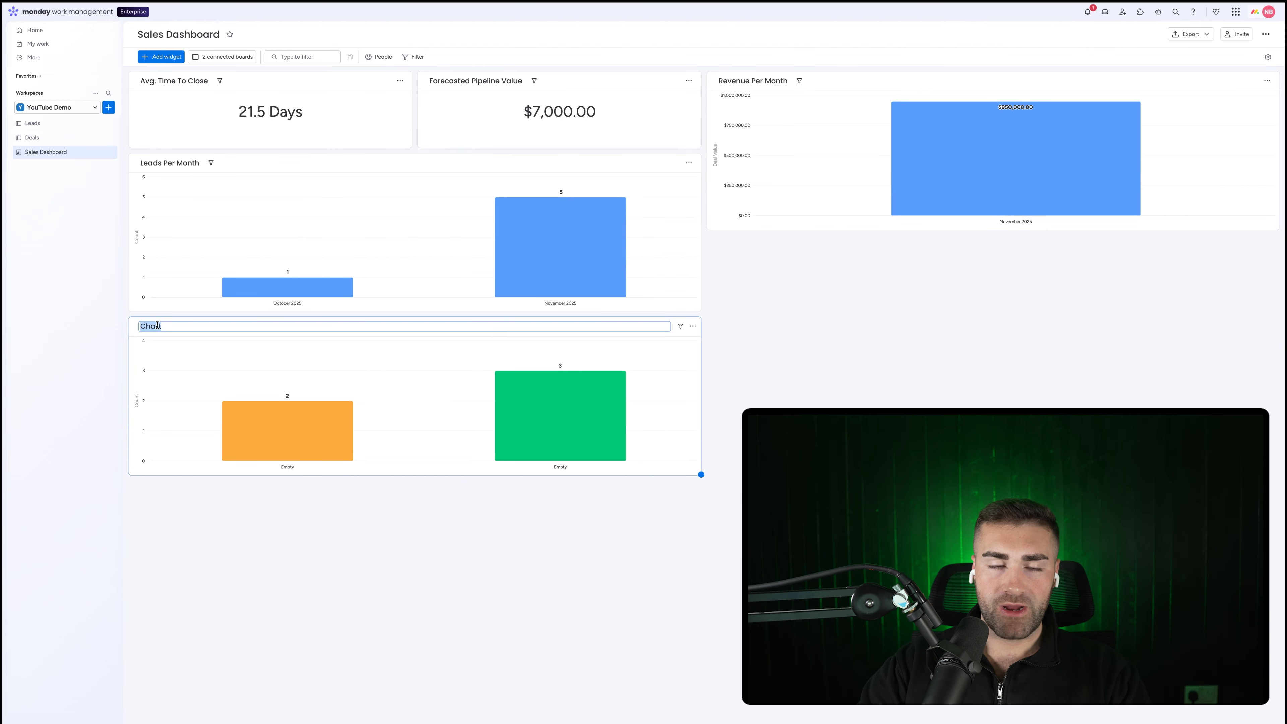
type("RevRev")
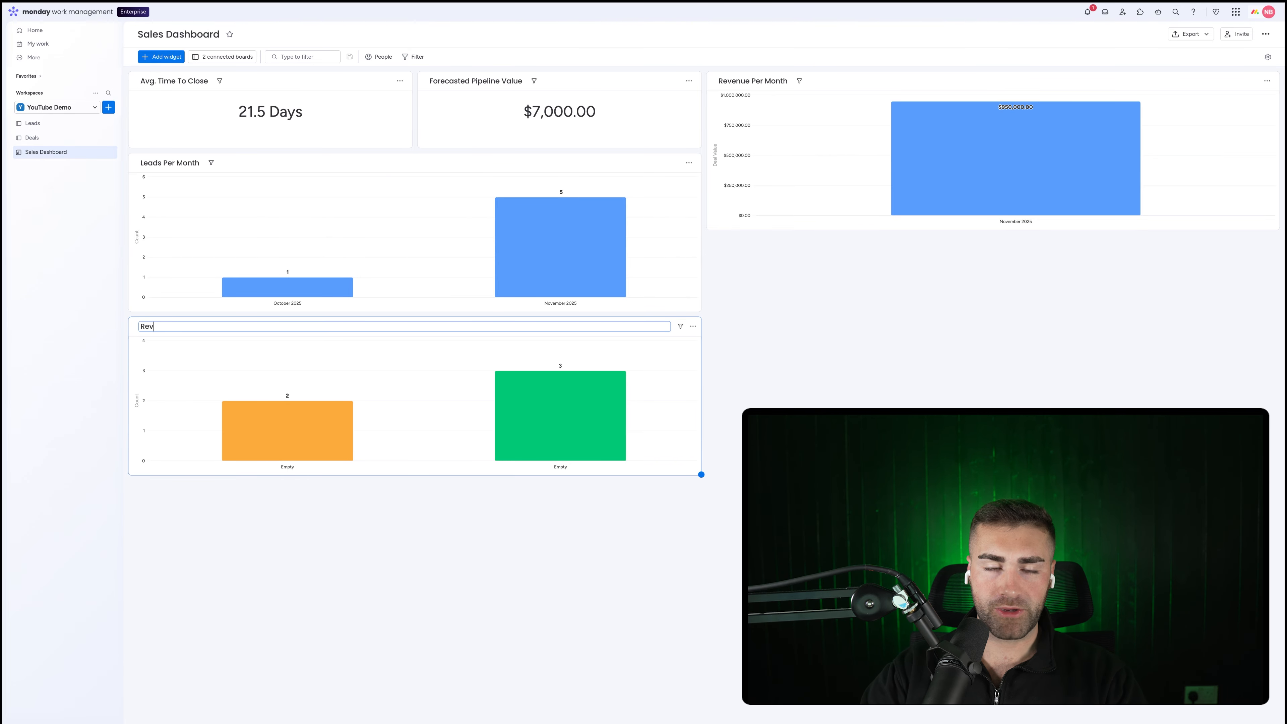
type("enue By Source")
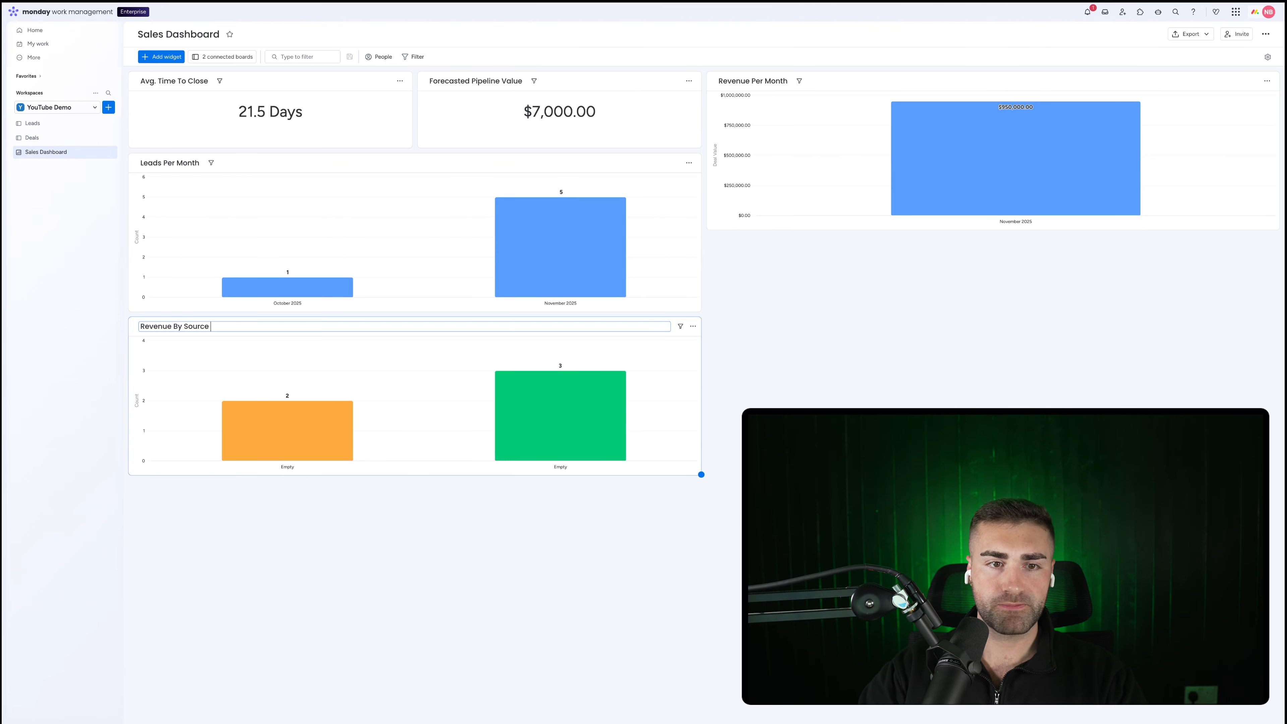
key("Return")
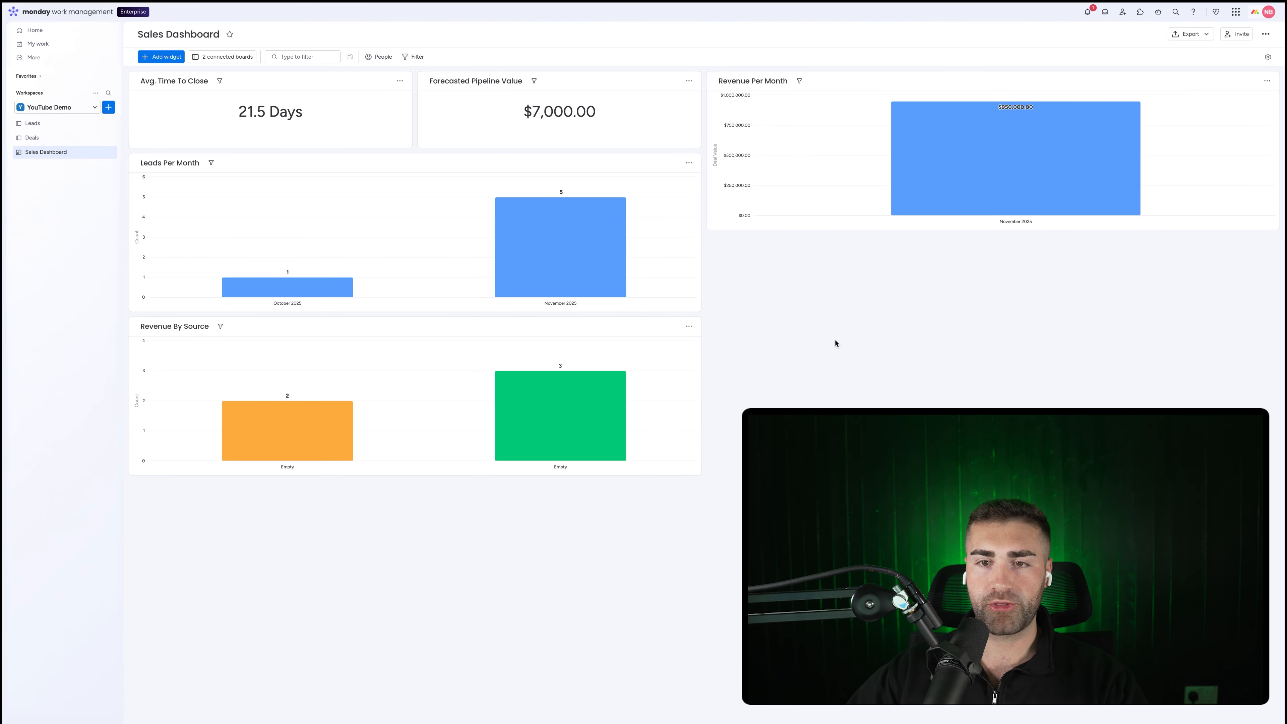
- In the Revenue By Source settings, choose X-axis columns one by one and exclude the Leads board, keeping only Deals
left_click(689, 326)
left_click(702, 359)
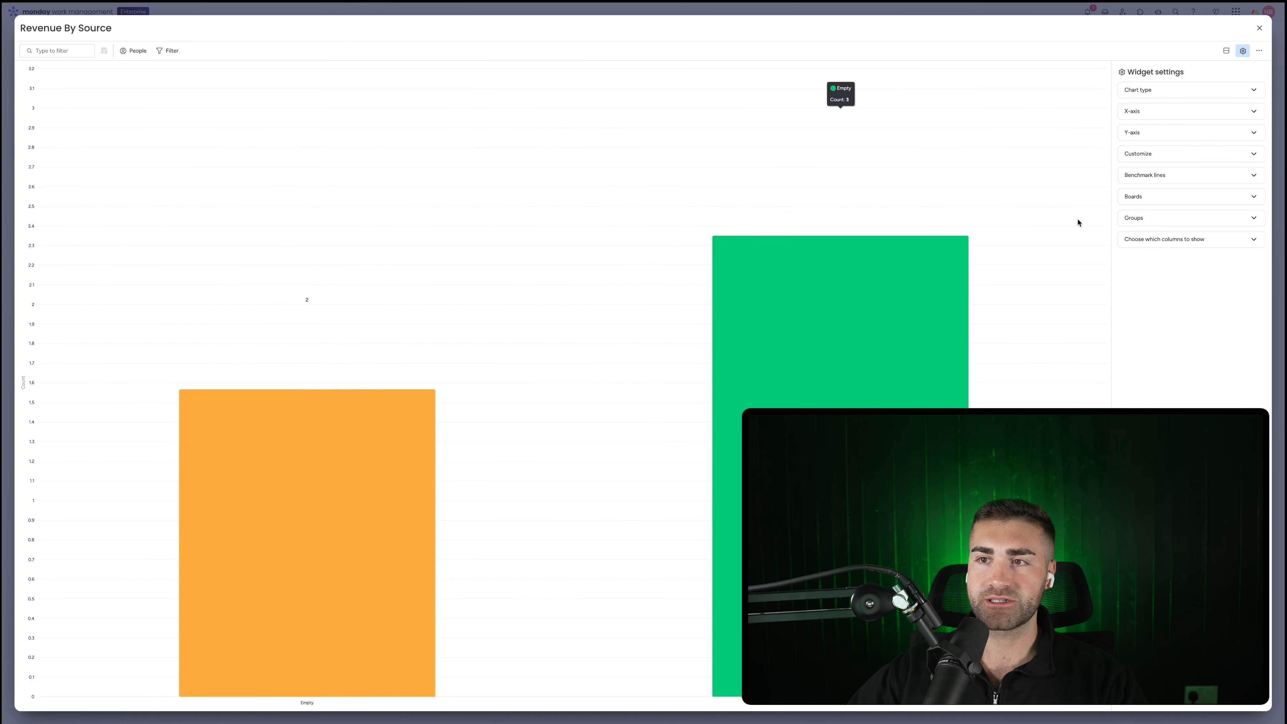
left_click(1146, 110)
left_click(1211, 131)
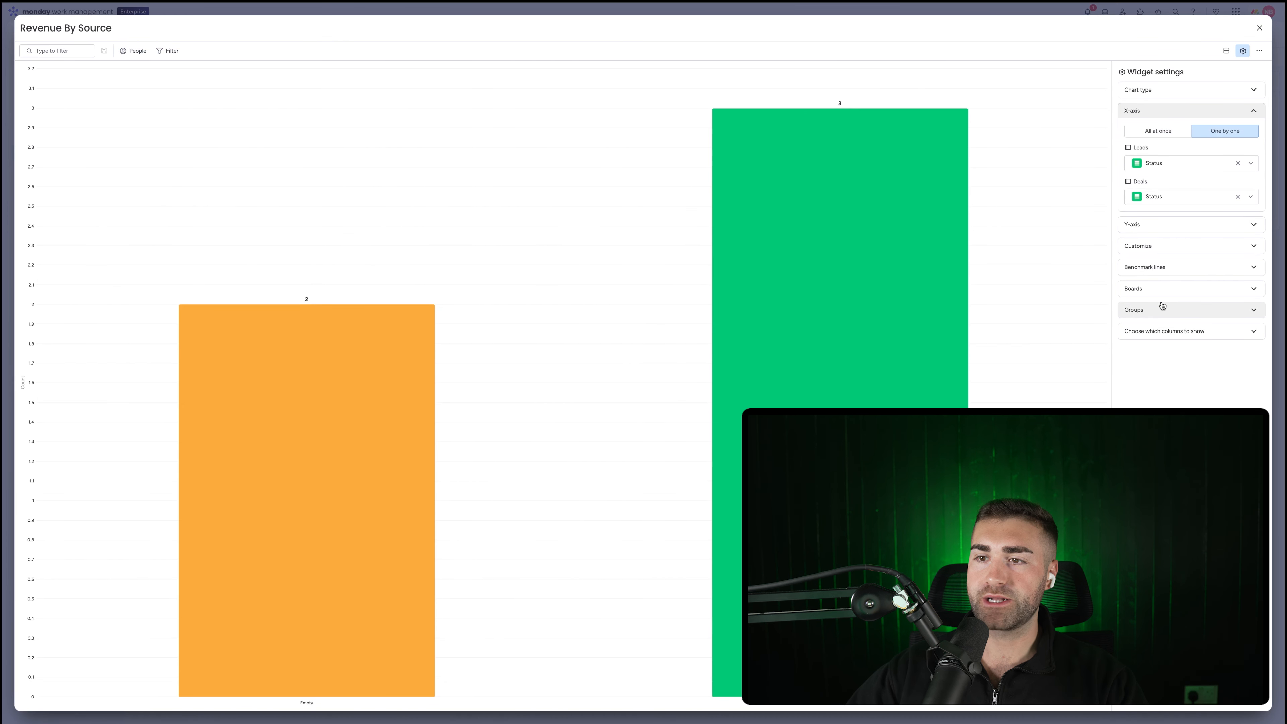
left_click(1159, 289)
left_click(1149, 278)
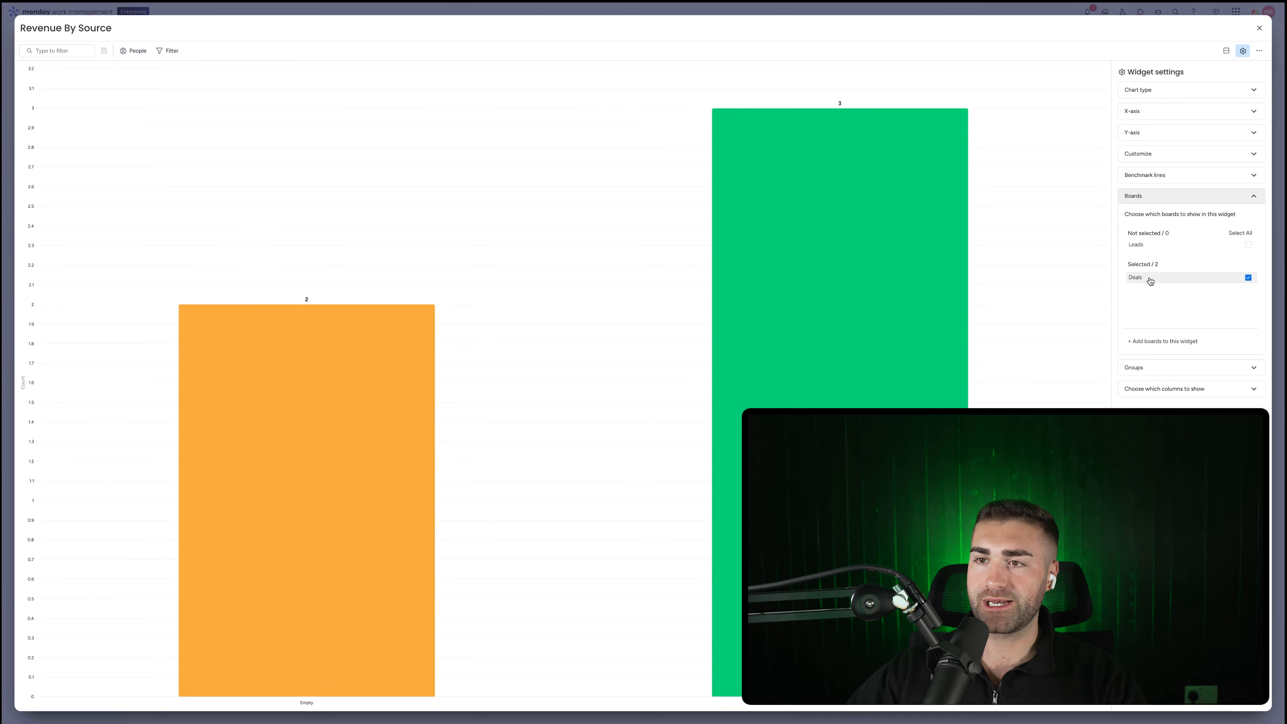
- Set the Revenue By Source chart's X-axis for the Deals board to the Source column
left_click(1159, 110)
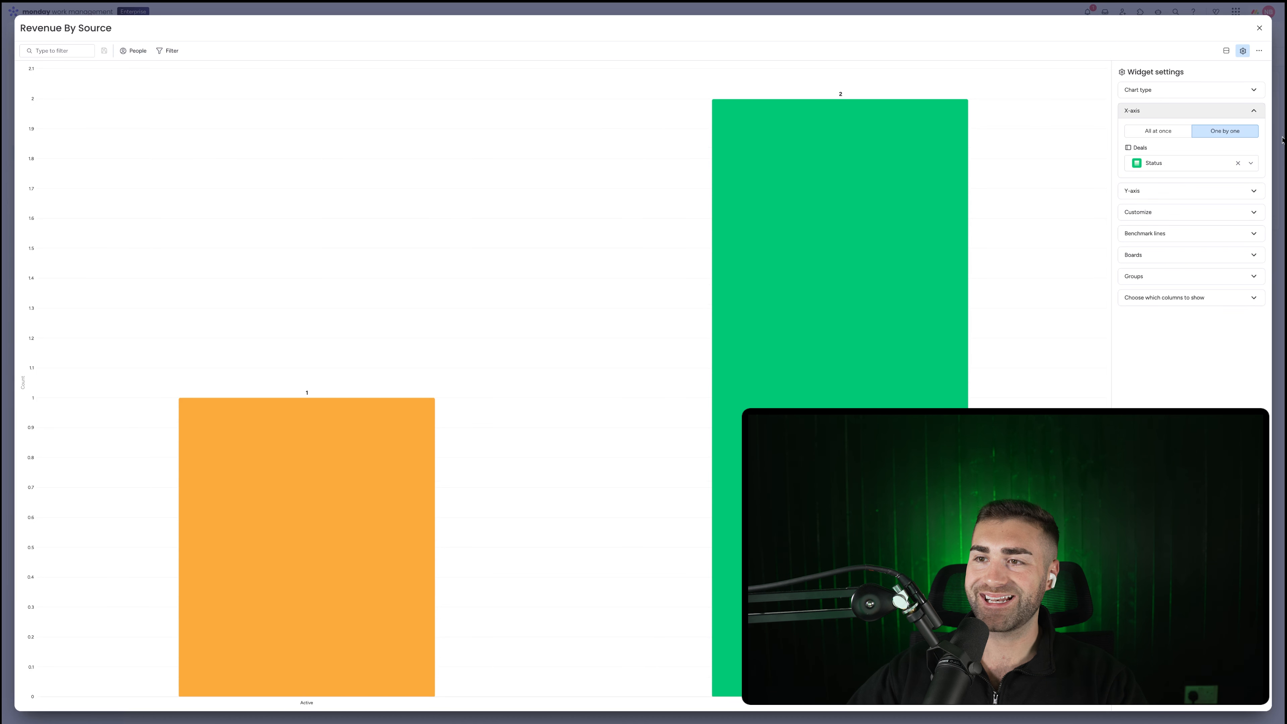
left_click(1186, 168)
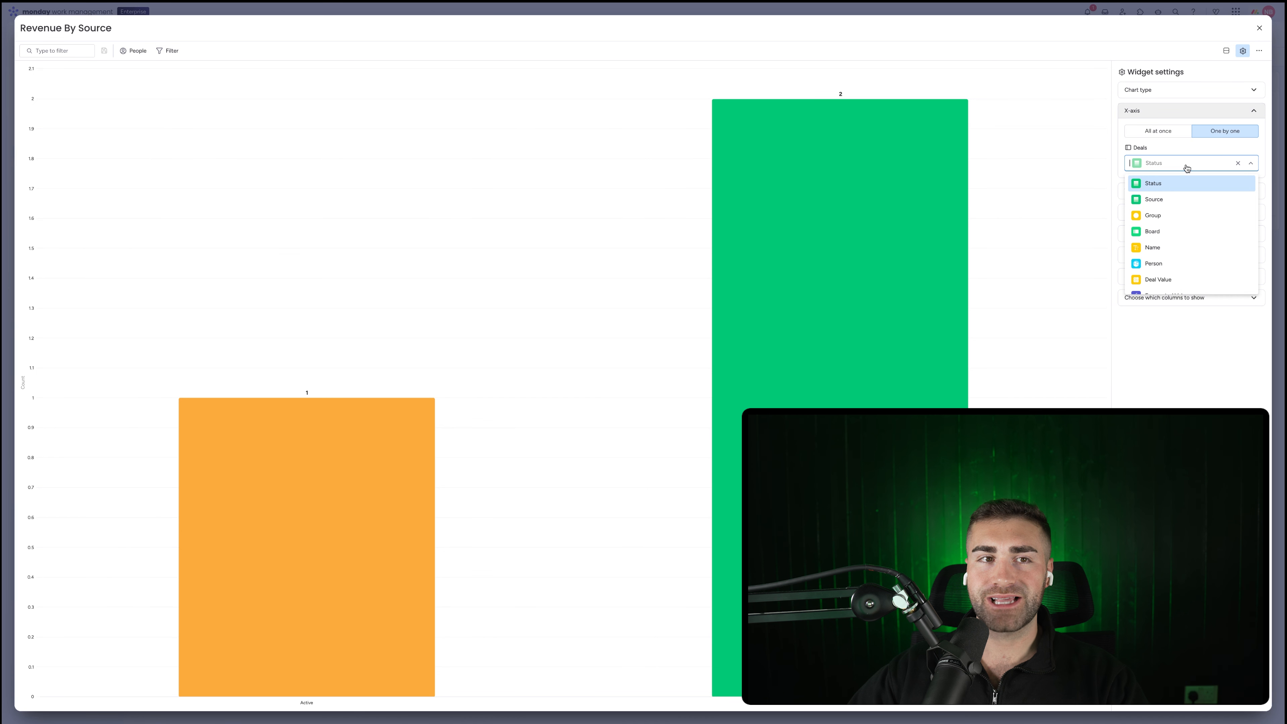
scroll(1191, 209, "down", 1)
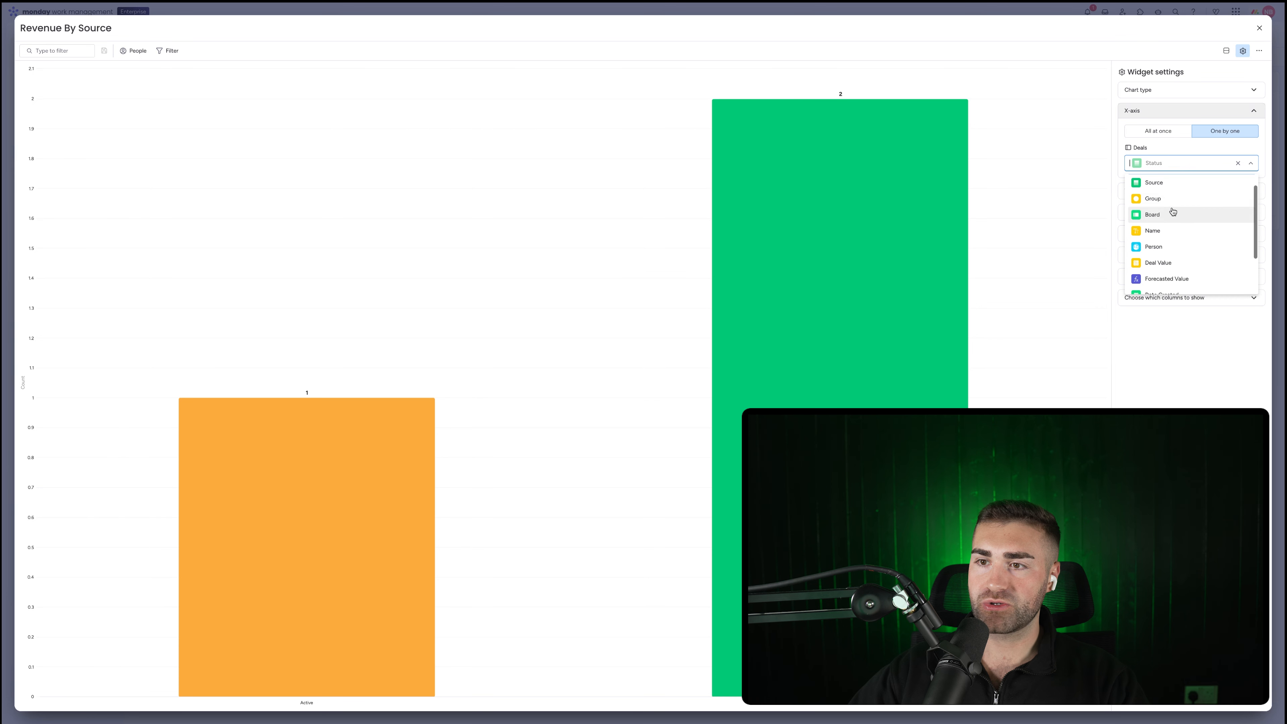
left_click(1175, 185)
- Set the chart's Y-axis to Deal Value instead of counting items
left_click(1197, 198)
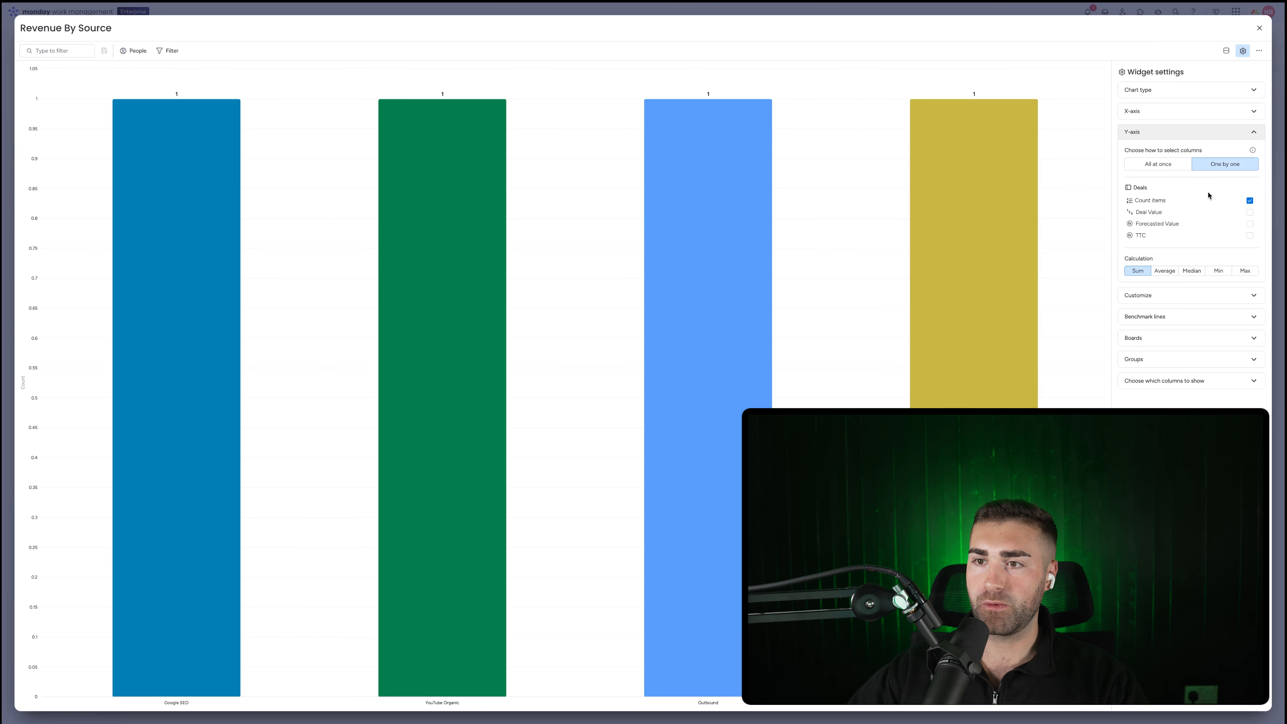
left_click(1197, 199)
left_click(1176, 213)
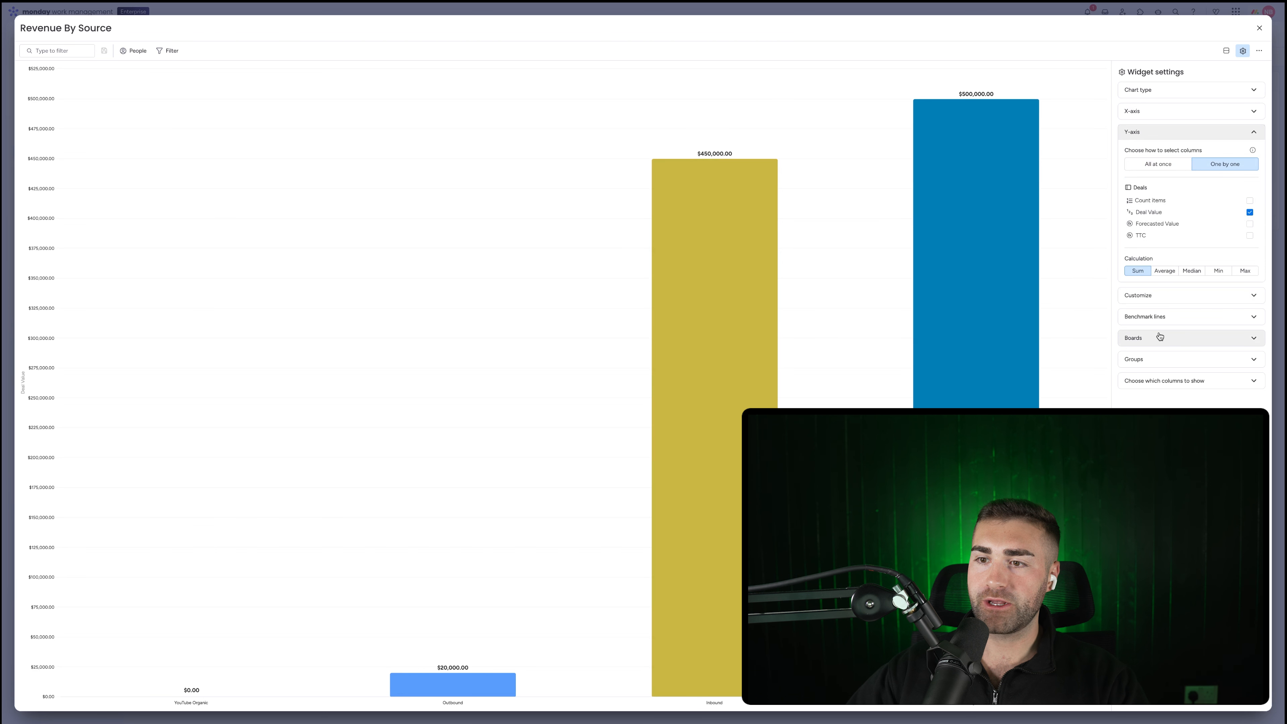
- Limit the Revenue By Source chart to the Won Deals group and return to the dashboard
left_click(1150, 358)
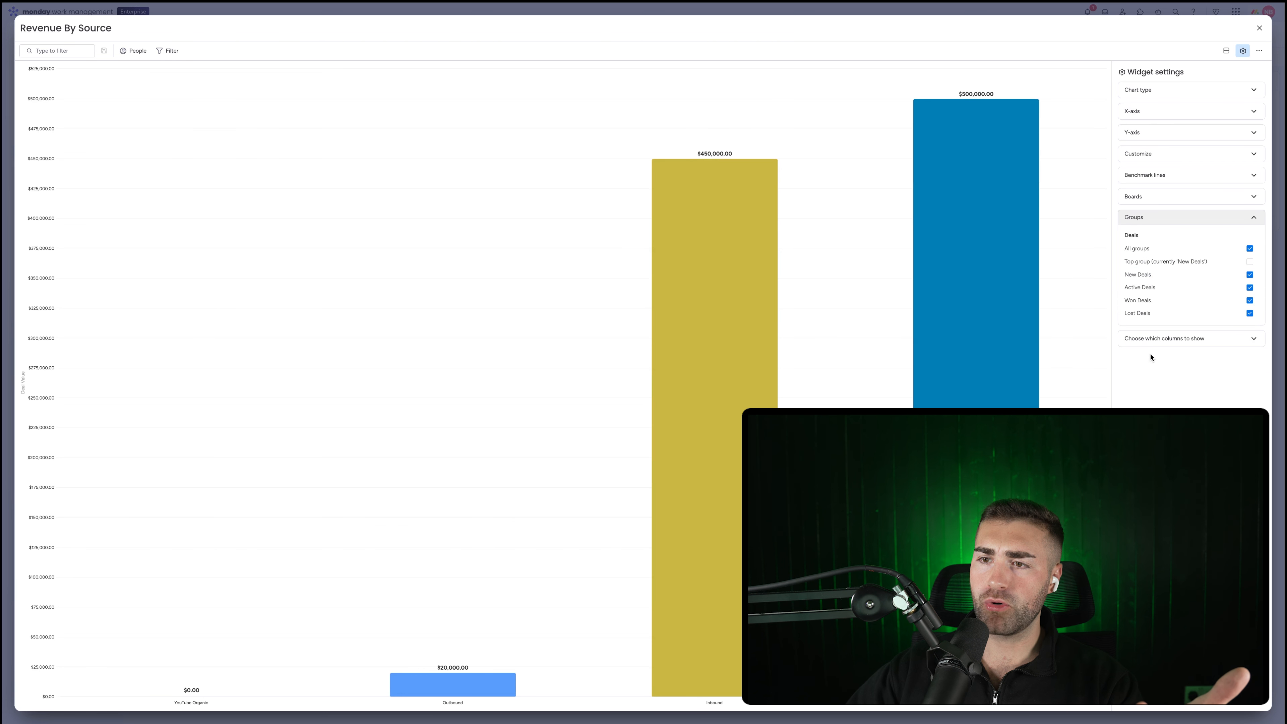
left_click(1147, 313)
left_click(1146, 288)
left_click(1145, 275)
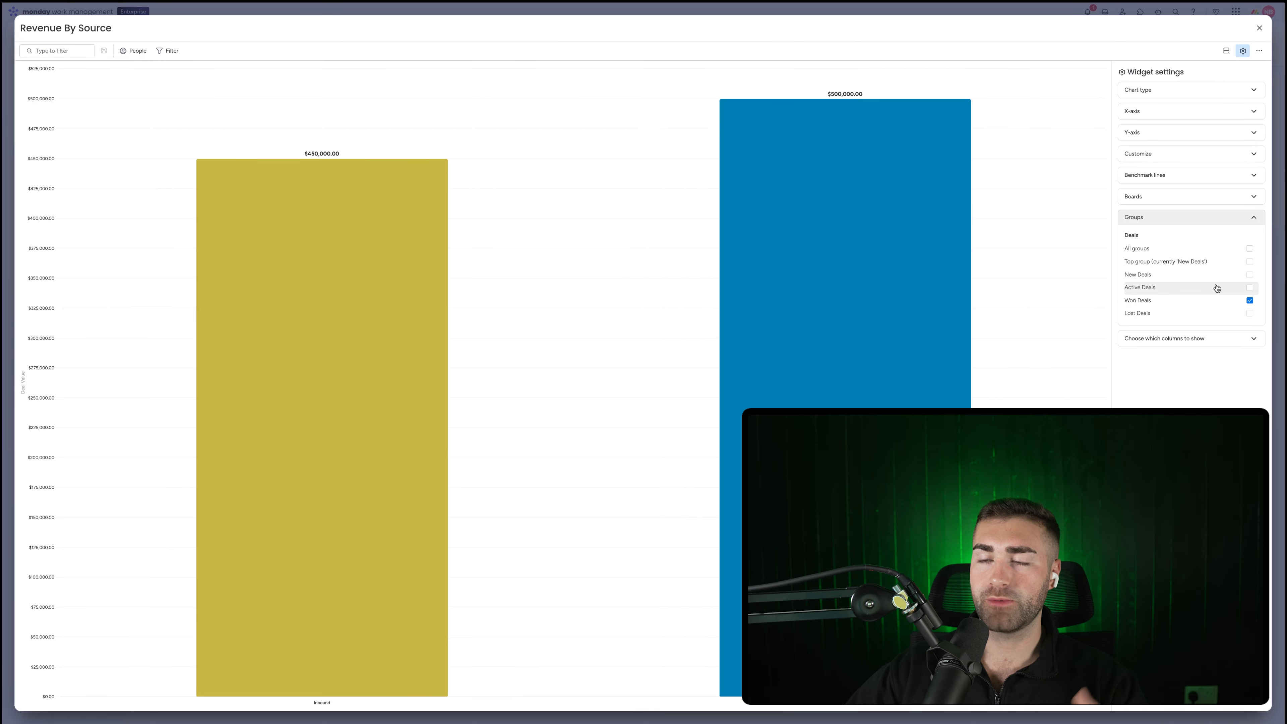
left_click(1262, 27)
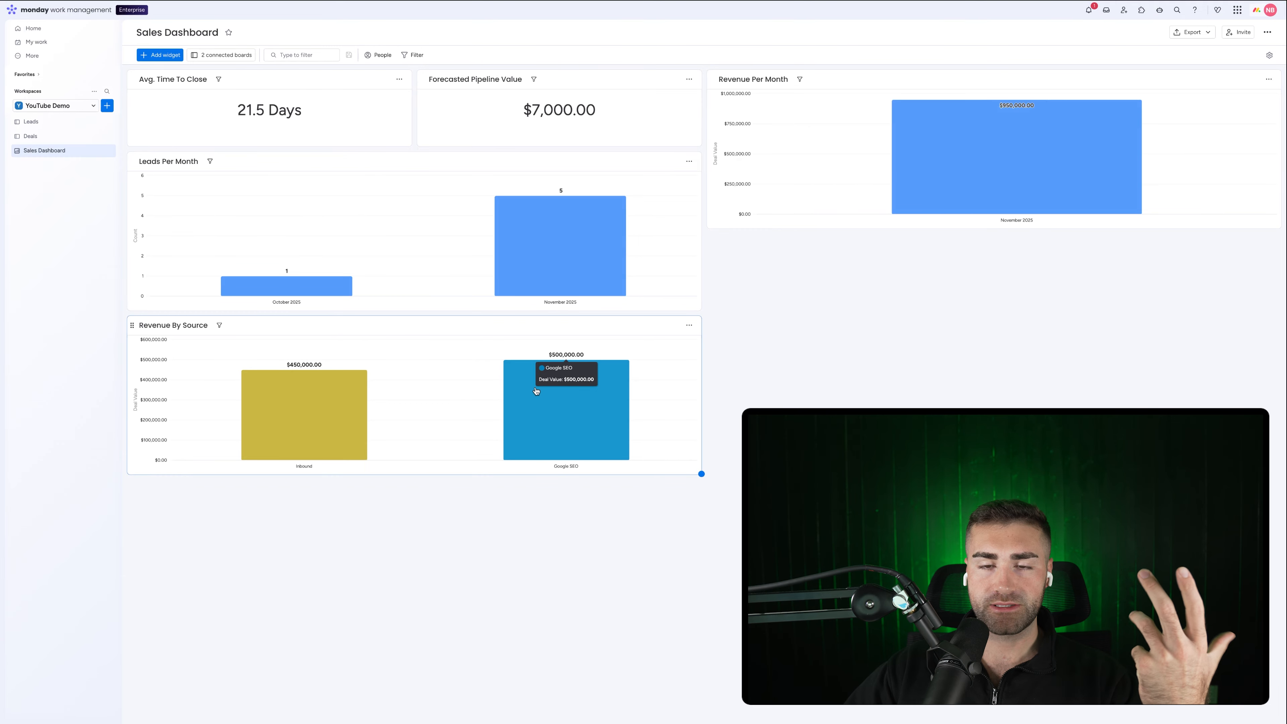
- On the Deals board, set Item 5's Deal Value to 10,000 and its status to Won
left_click(76, 136)
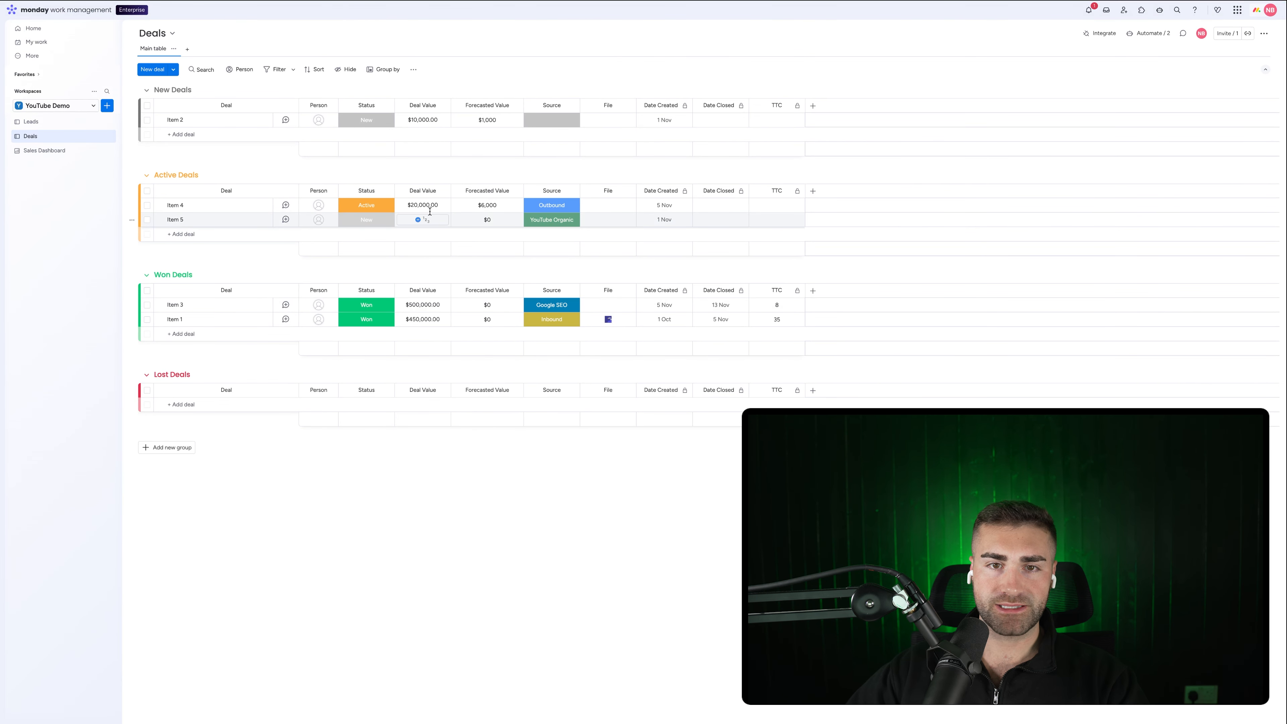
left_click(428, 216)
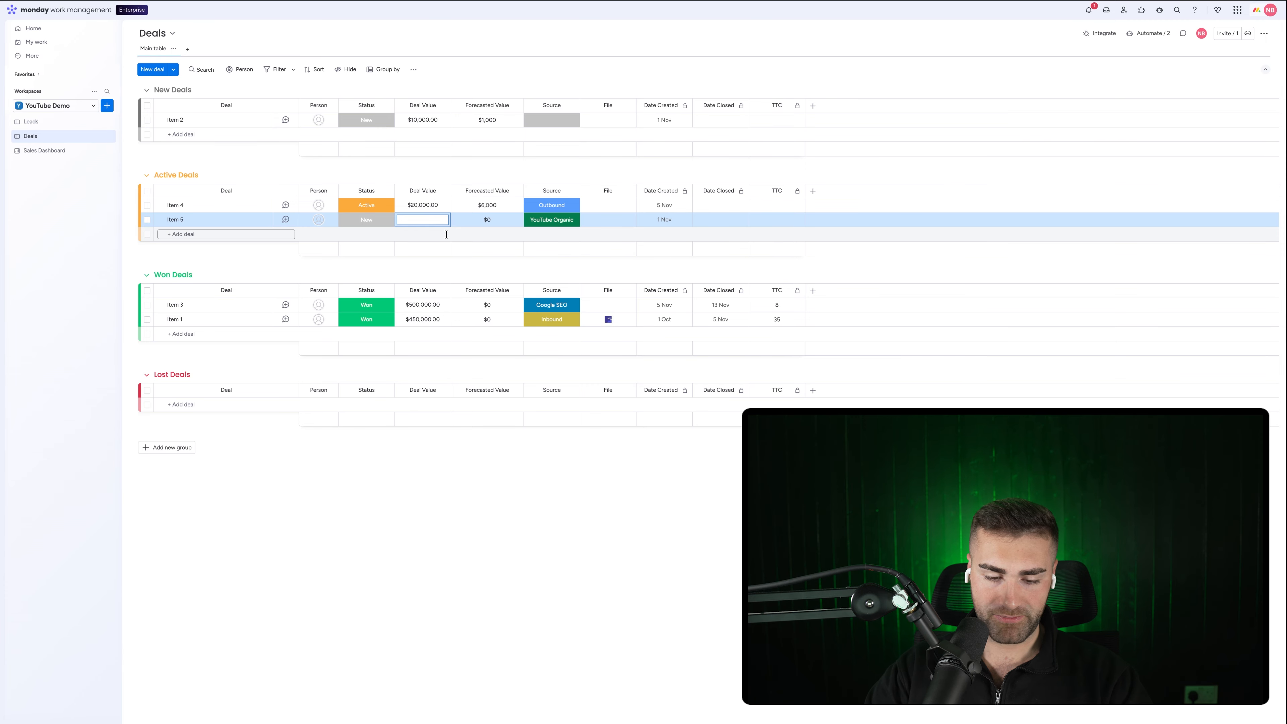
type("10,000")
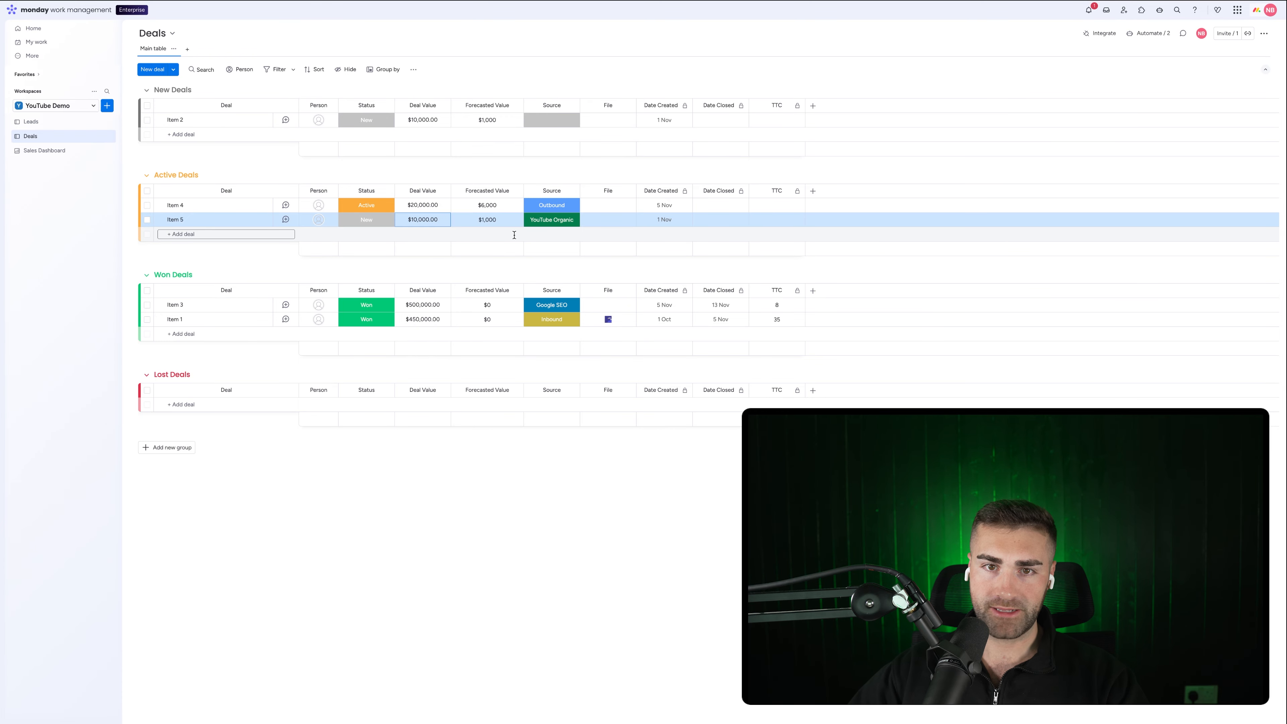
left_click(362, 223)
left_click(366, 278)
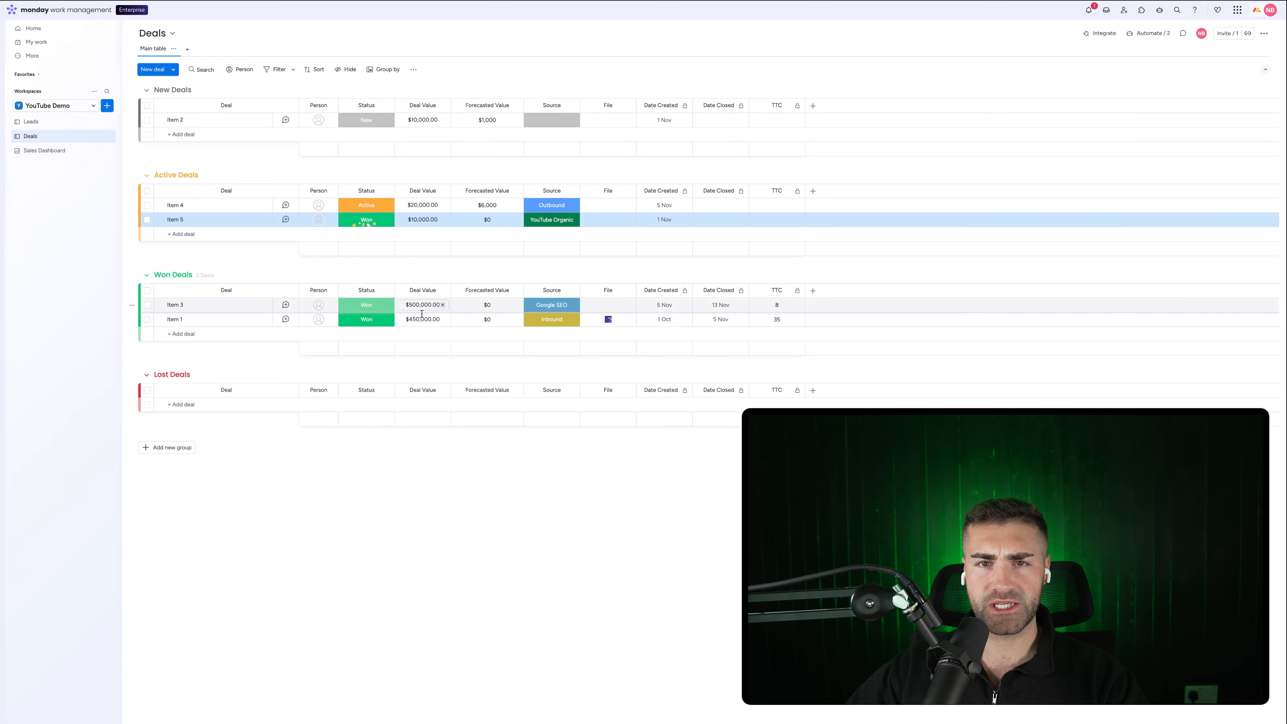
- Return to the Sales Dashboard and check the sources in the Revenue By Source chart
left_click(44, 150)
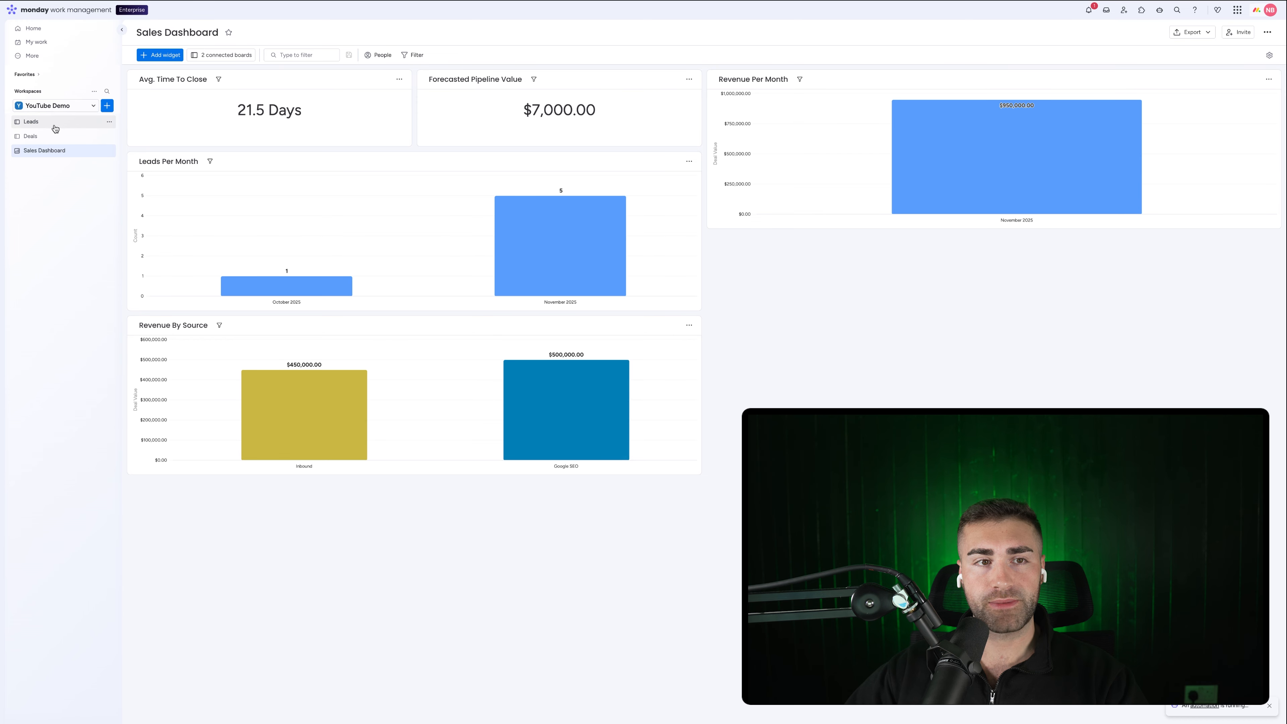
left_click(41, 136)
left_click(45, 151)
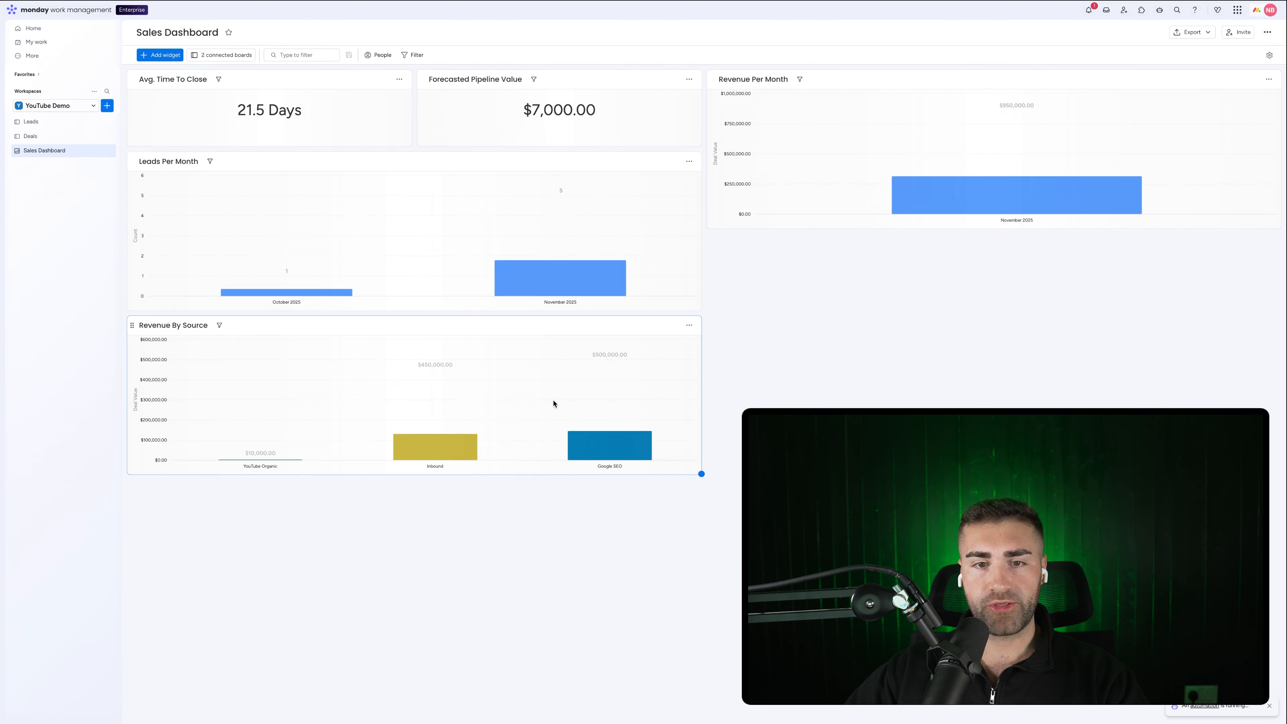
mouse_move(237, 462)
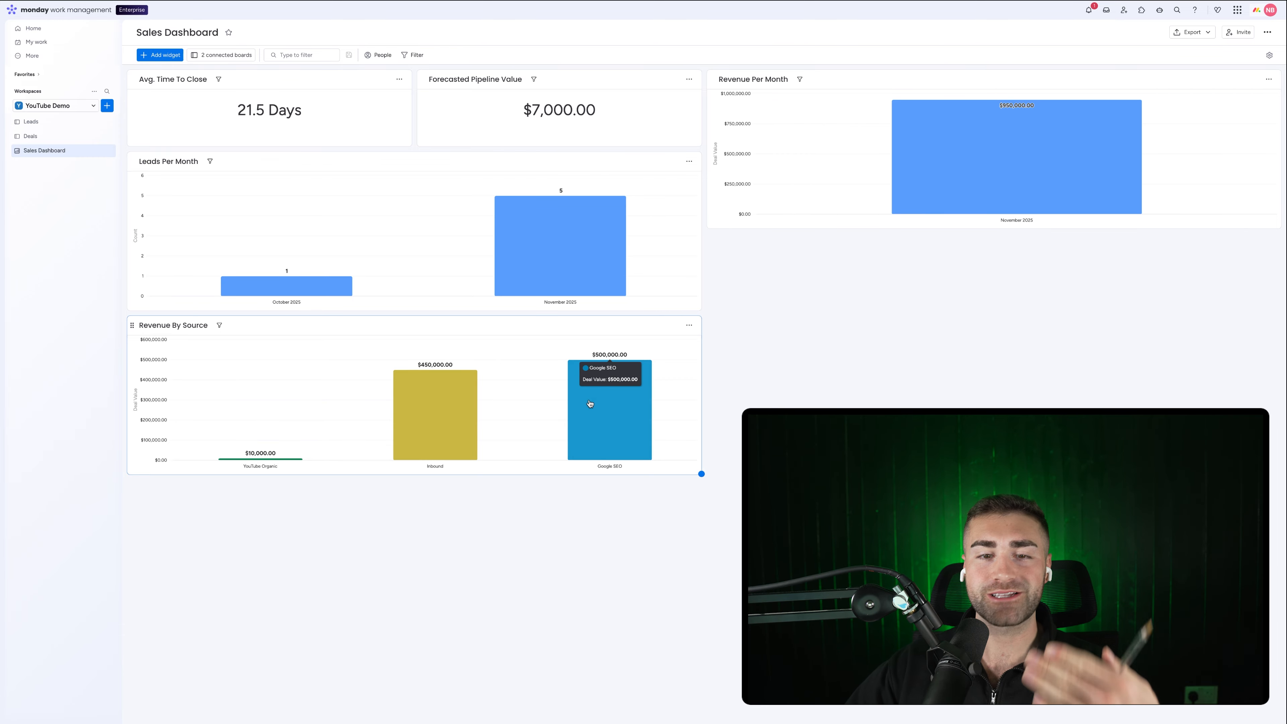
mouse_move(458, 396)
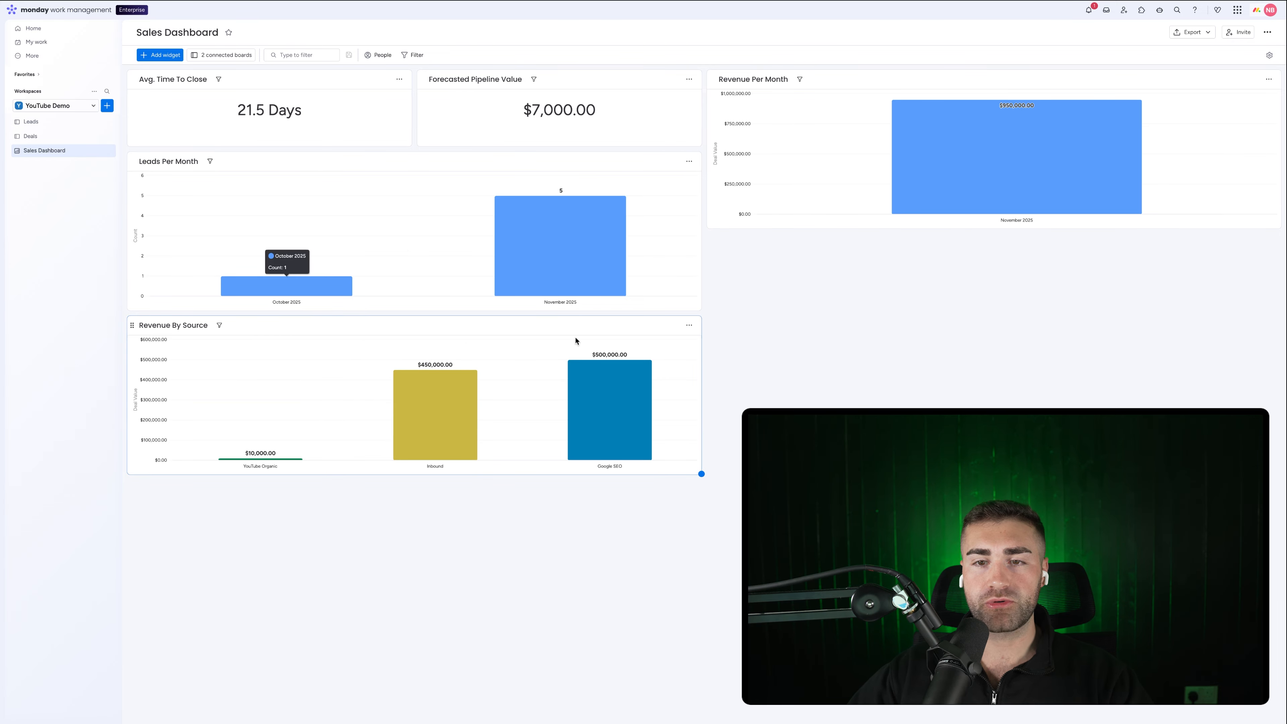
- Set the Revenue By Source chart's X-axis for the Deals board to the Date Closed column
left_click(690, 327)
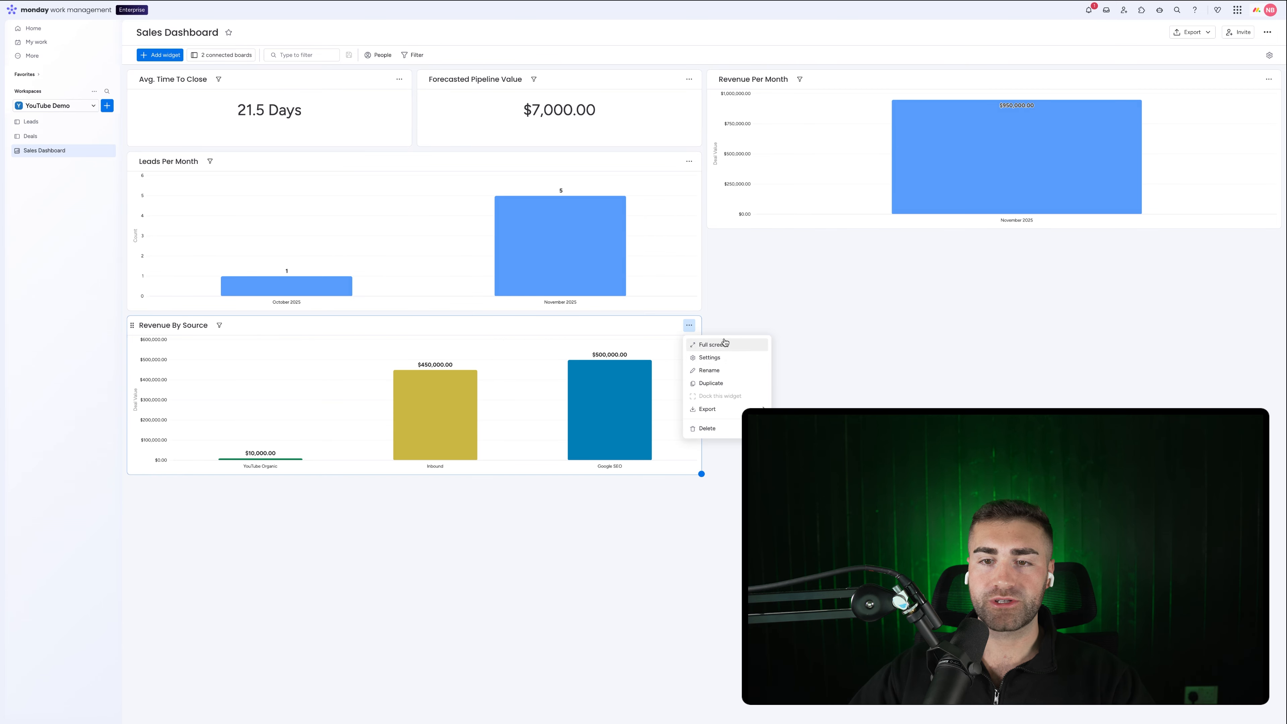
left_click(712, 361)
left_click(1230, 115)
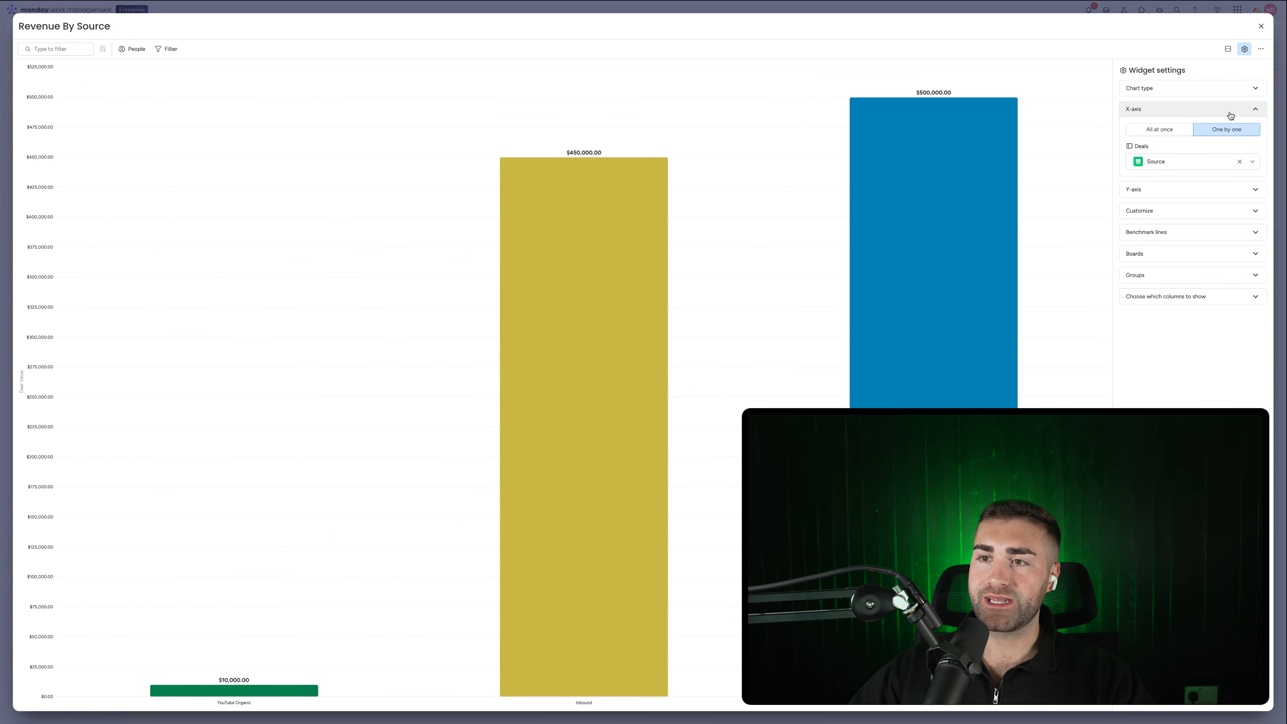
left_click(1205, 167)
scroll(1183, 219, "down", 2)
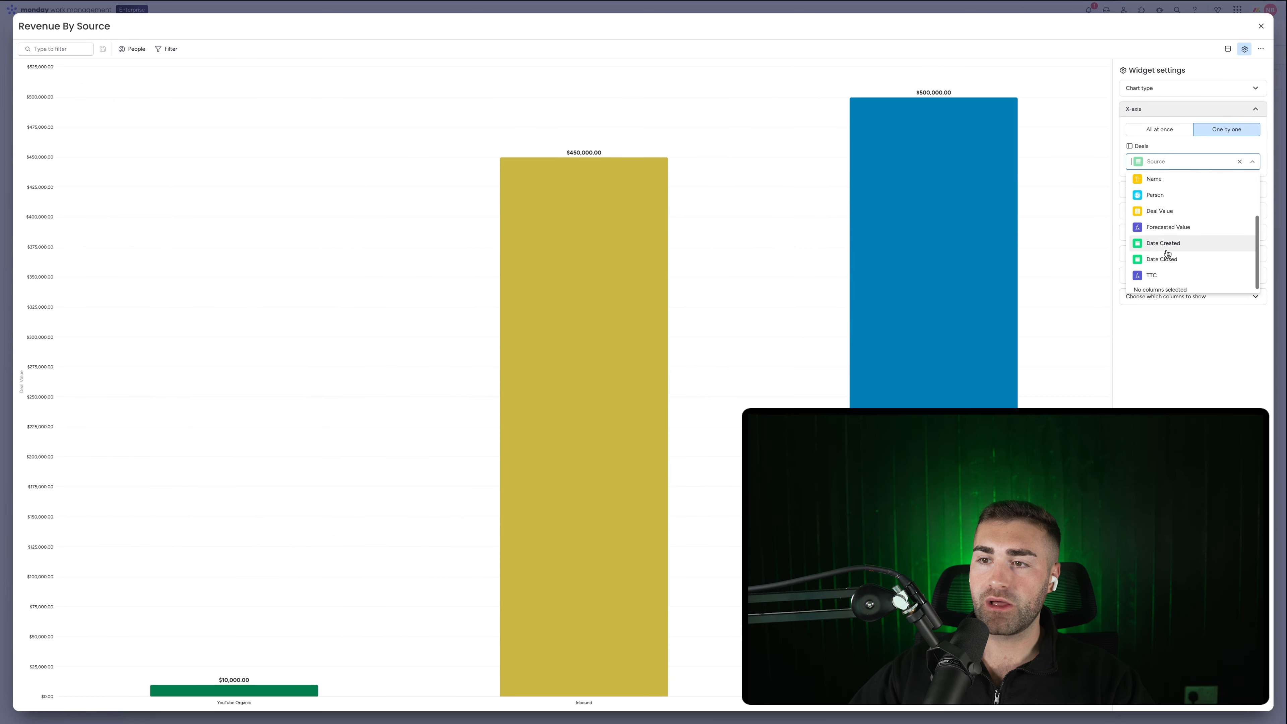
left_click(1185, 250)
- Change the Revenue By Source chart to Stacked Bar, stacked by the Deals board's Source column with Expanded Stack Mode enabled
left_click(1202, 89)
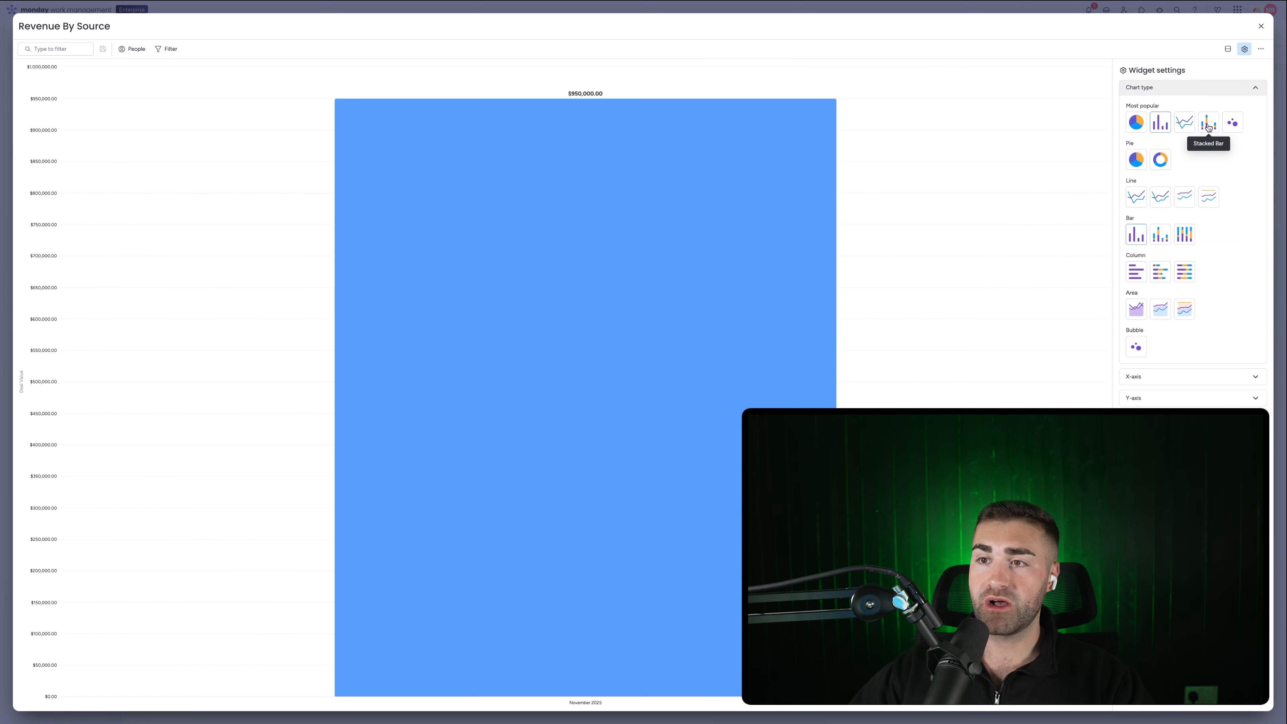
left_click(1209, 126)
left_click(1206, 131)
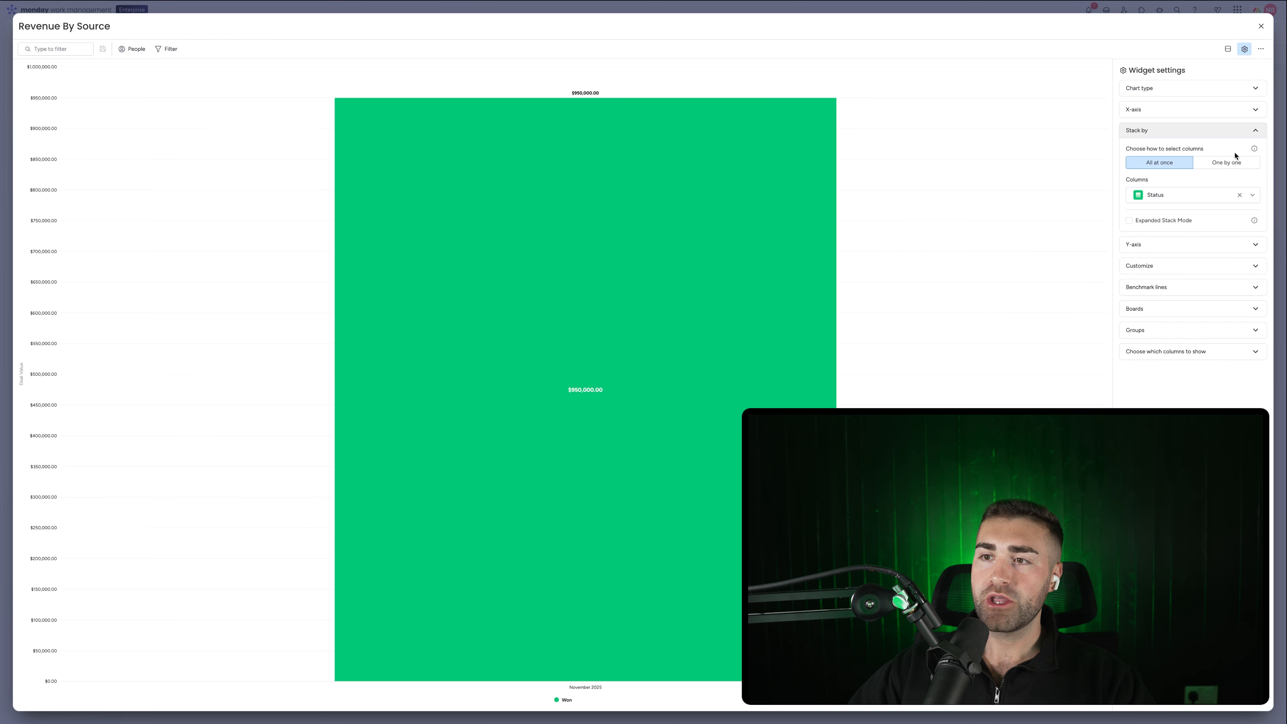
left_click(1228, 163)
left_click(1192, 200)
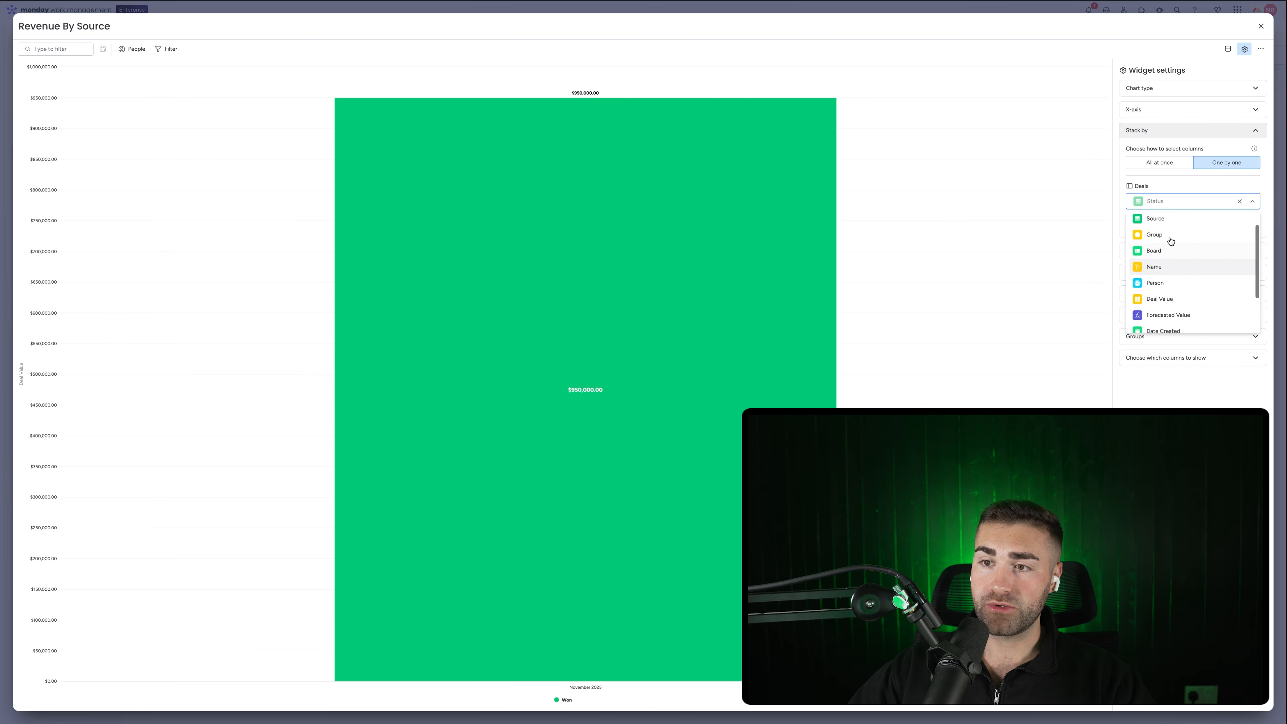
left_click(1158, 217)
left_click(1158, 227)
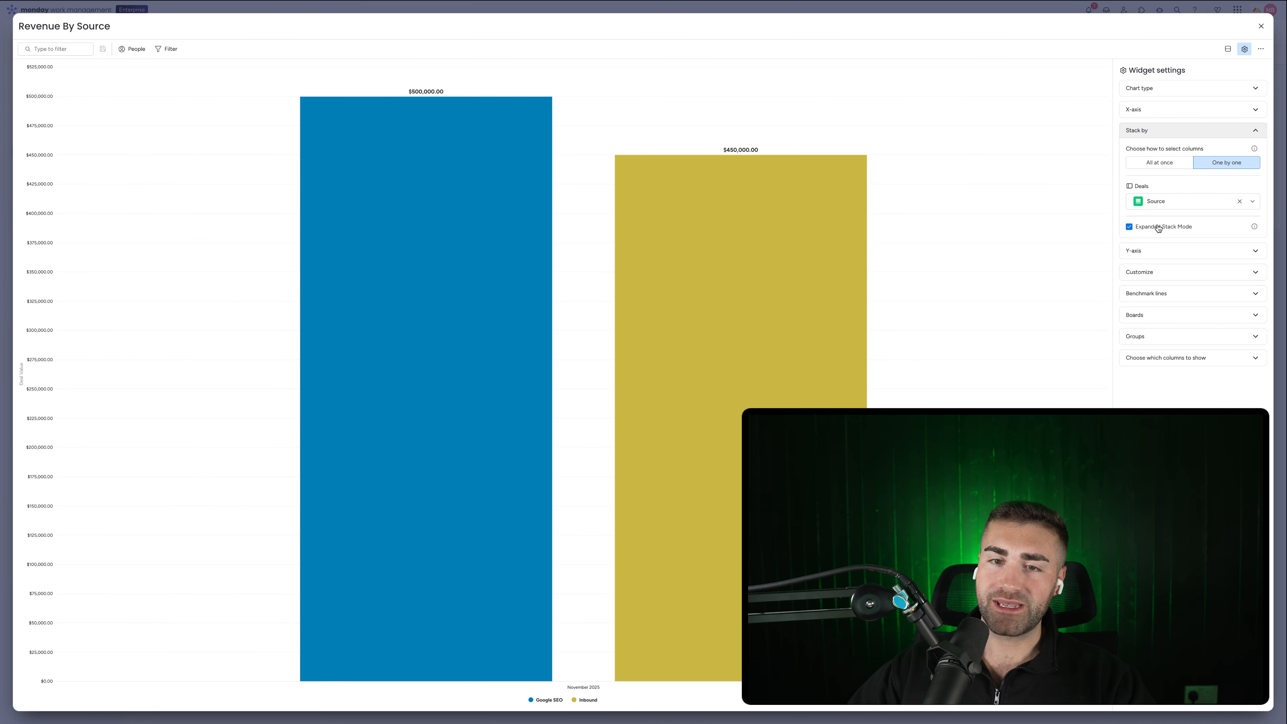
left_click(1181, 251)
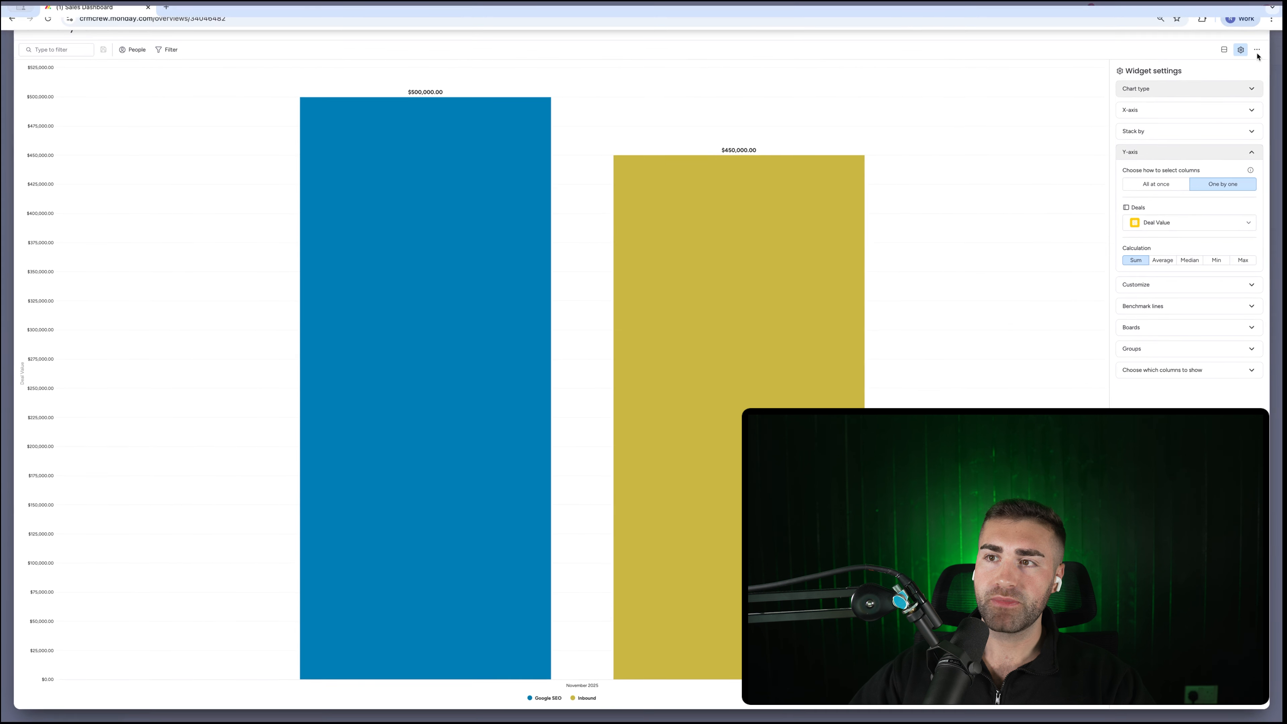
- Leave the widget settings and compare the won deals on the Deals board with the dashboard's Revenue By Source chart
left_click(1265, 28)
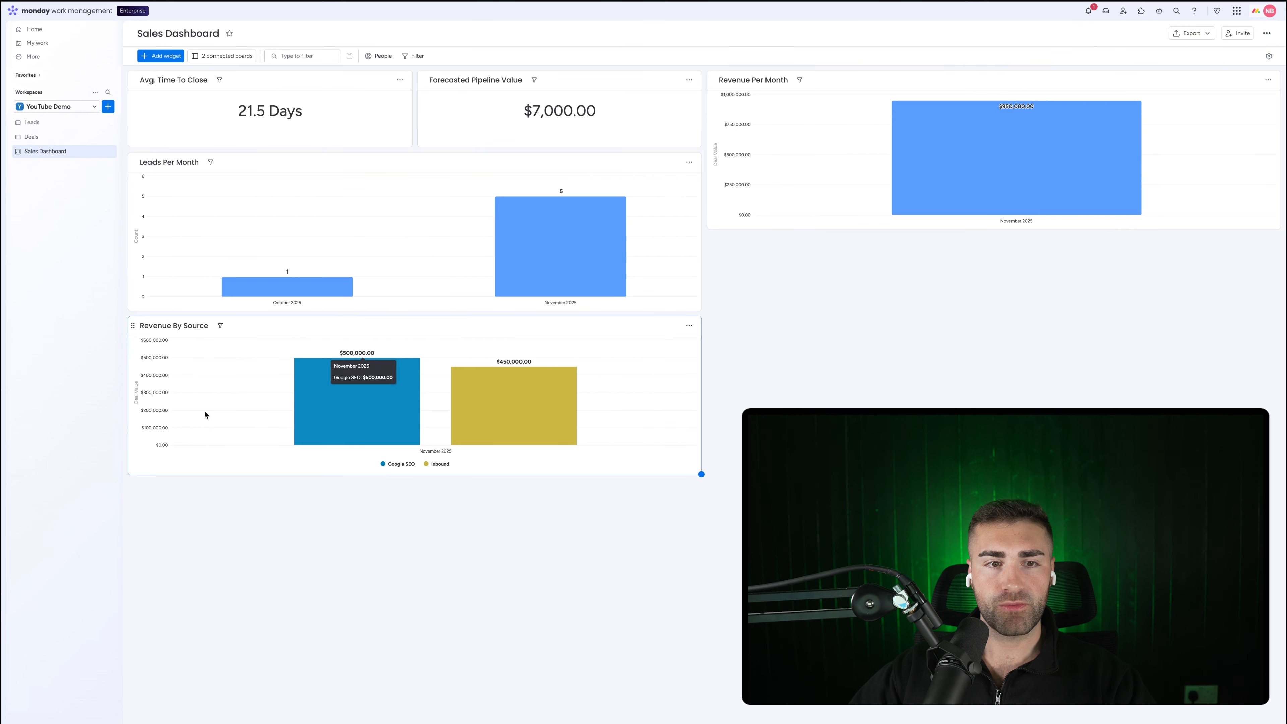
left_click(29, 136)
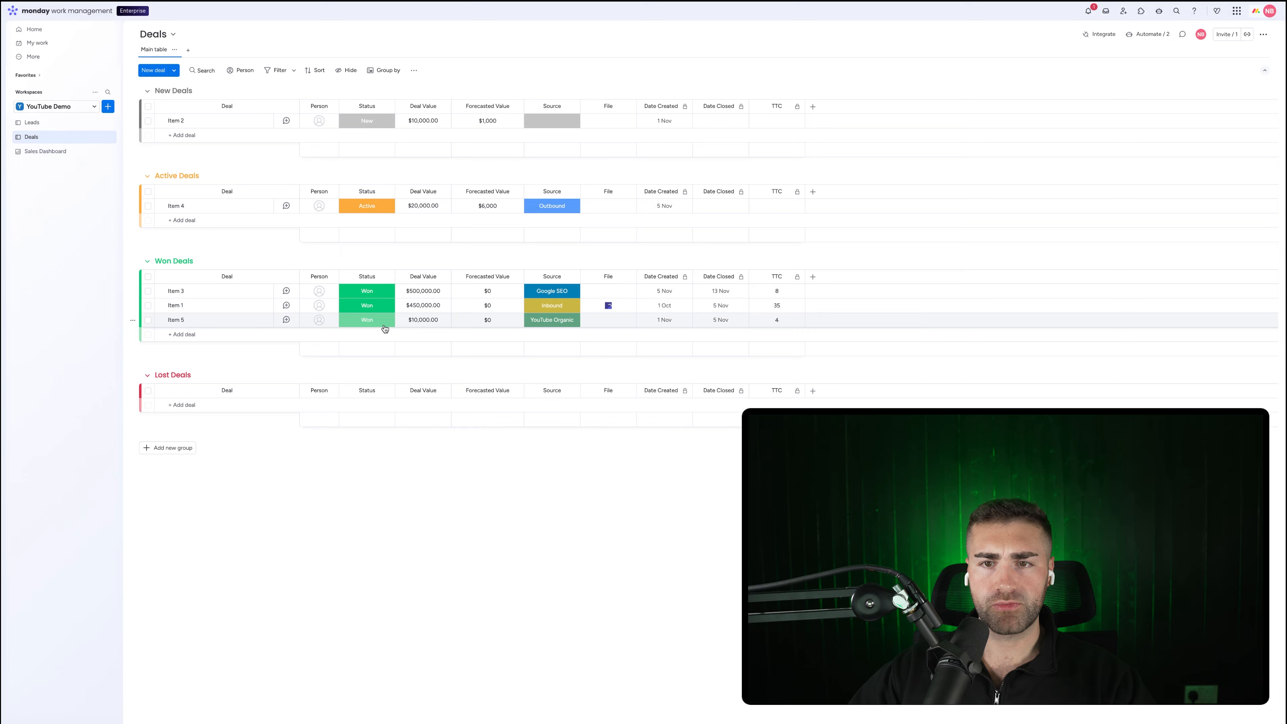
left_click(36, 152)
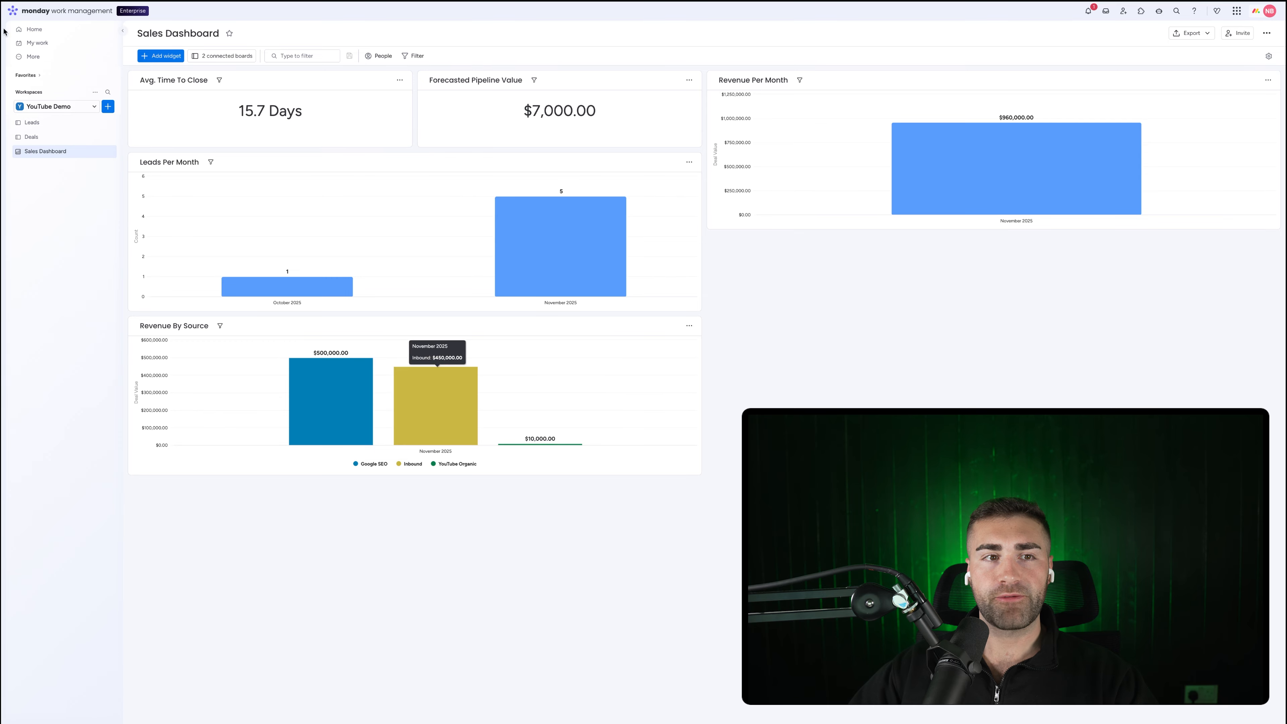
- Set Item 1's Date Closed to 11 December 2025 on the Deals board and return to the Sales Dashboard
left_click(31, 137)
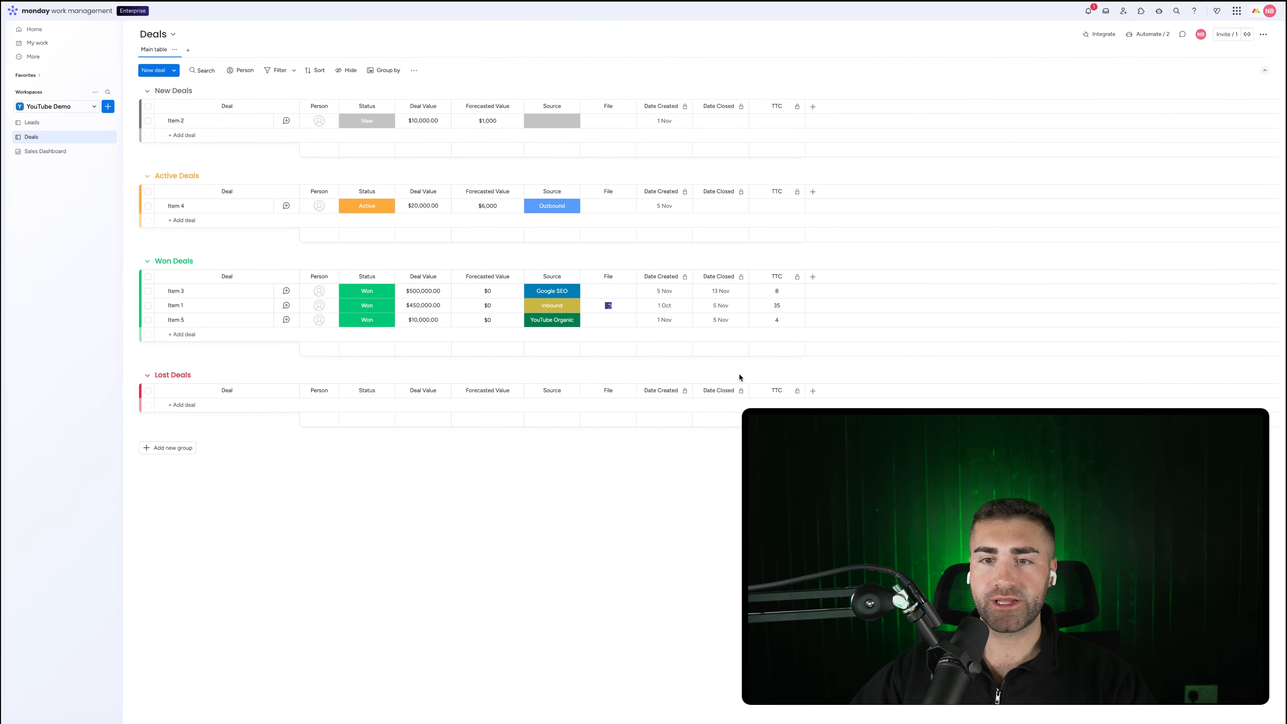
left_click(706, 305)
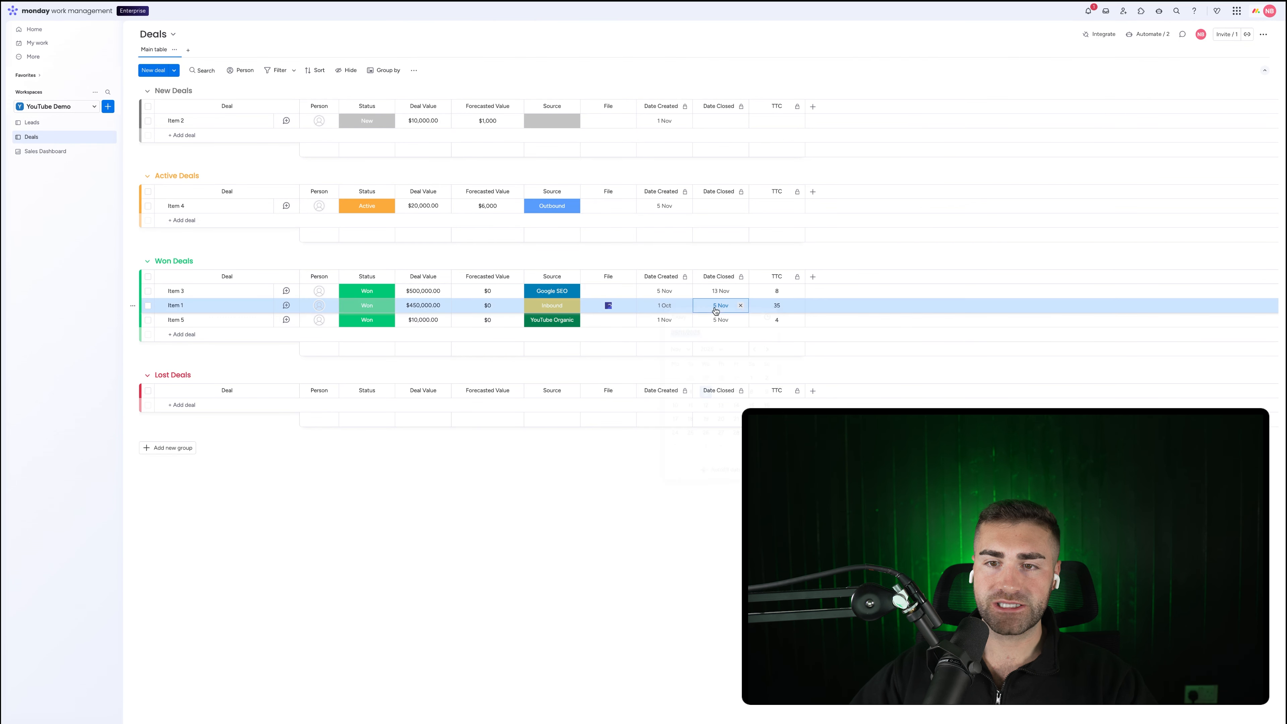
left_click(768, 354)
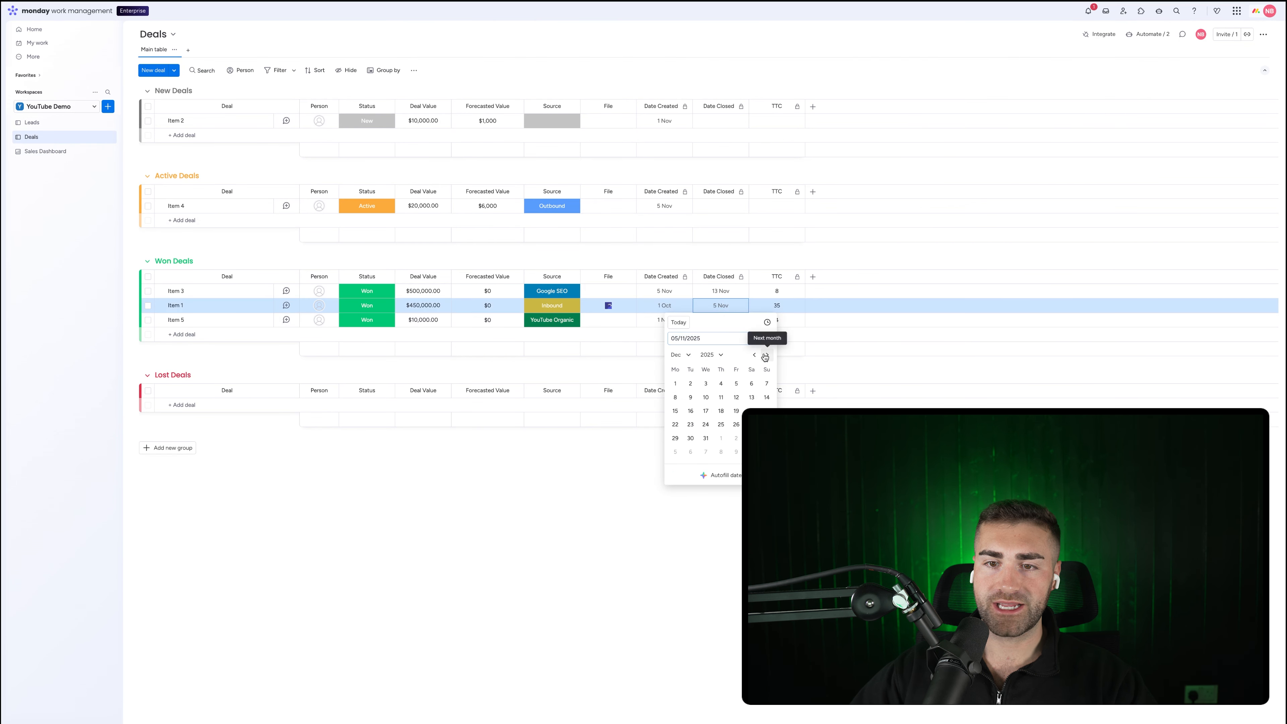
left_click(721, 397)
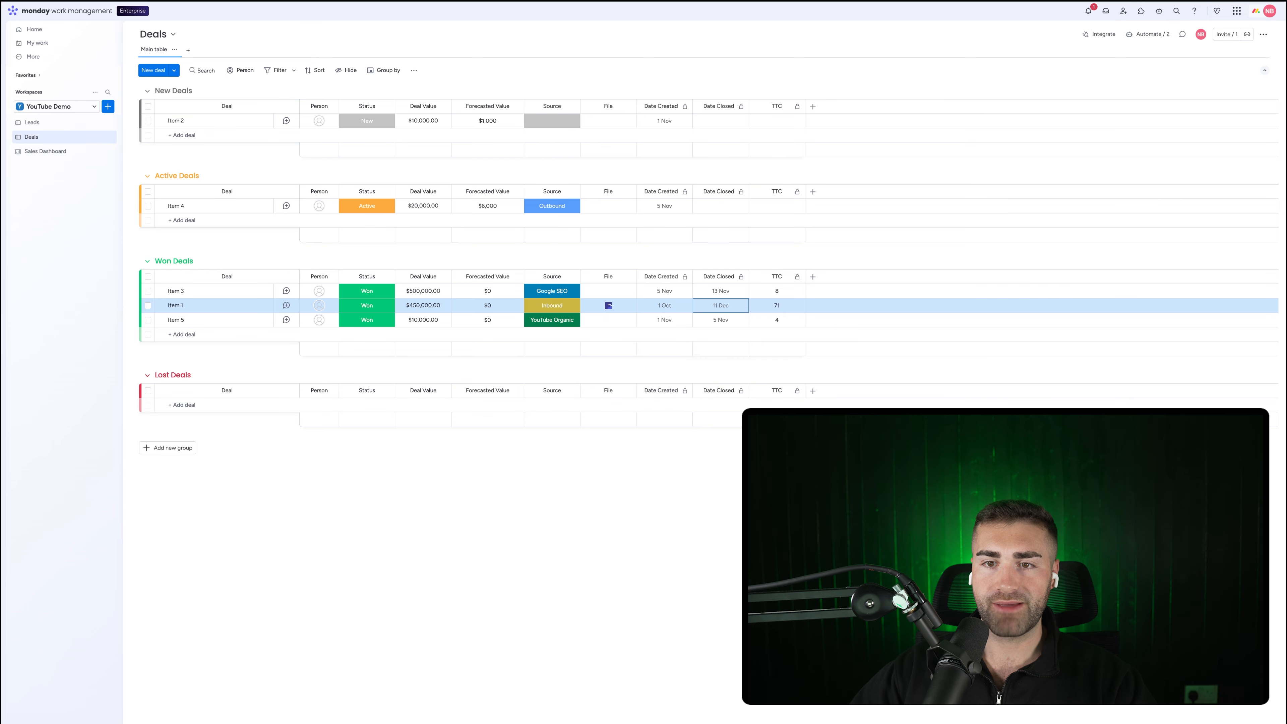
left_click(46, 151)
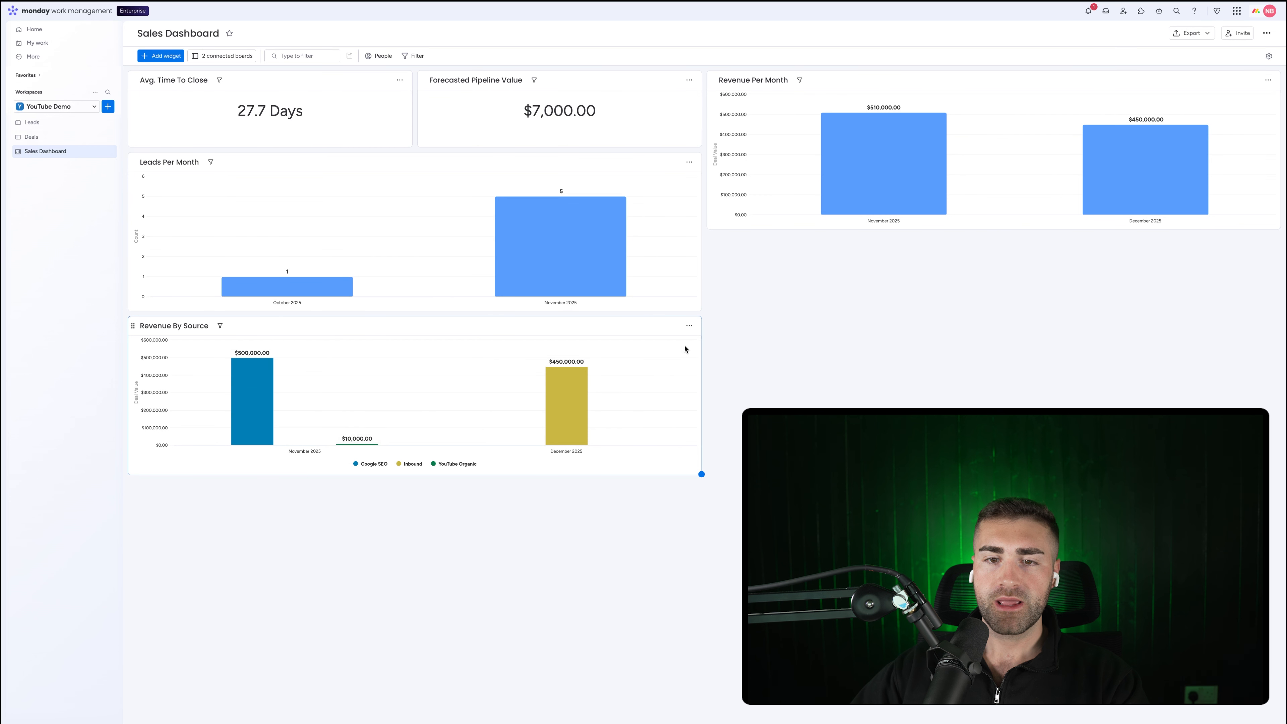
- Disable Expanded Stack Mode for the Revenue By Source chart and close its settings
left_click(690, 327)
left_click(709, 351)
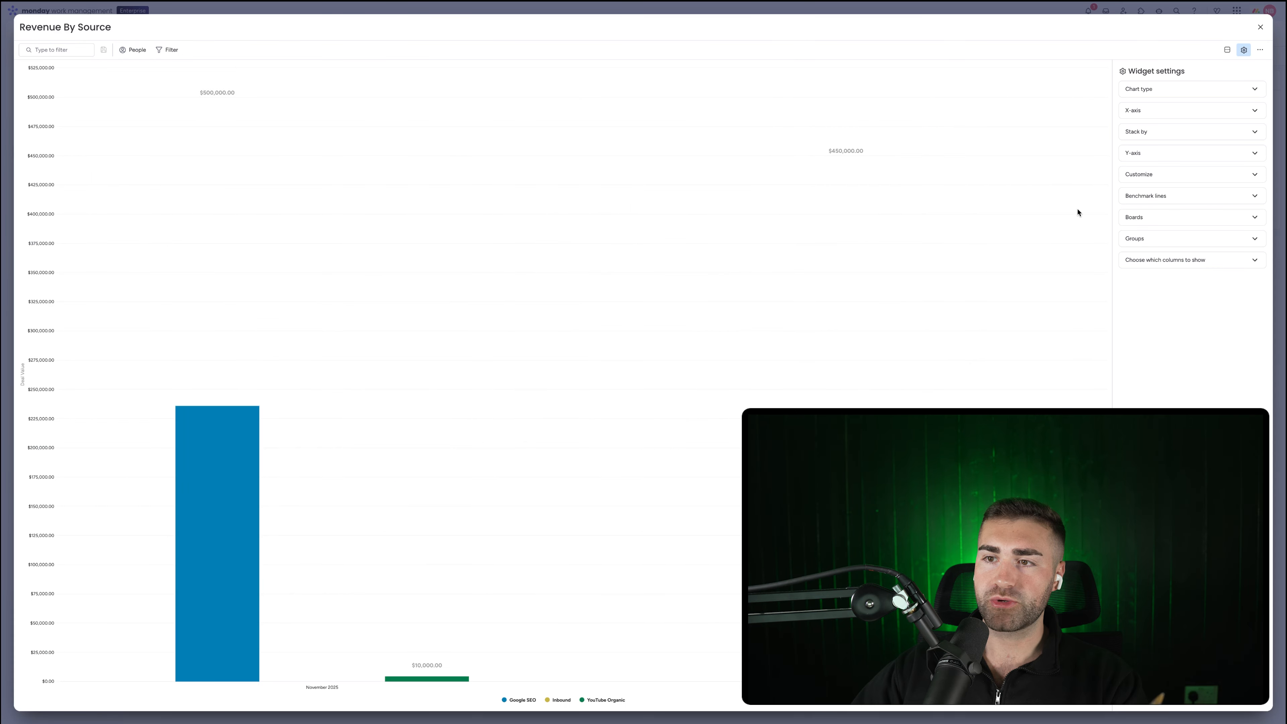
left_click(1146, 132)
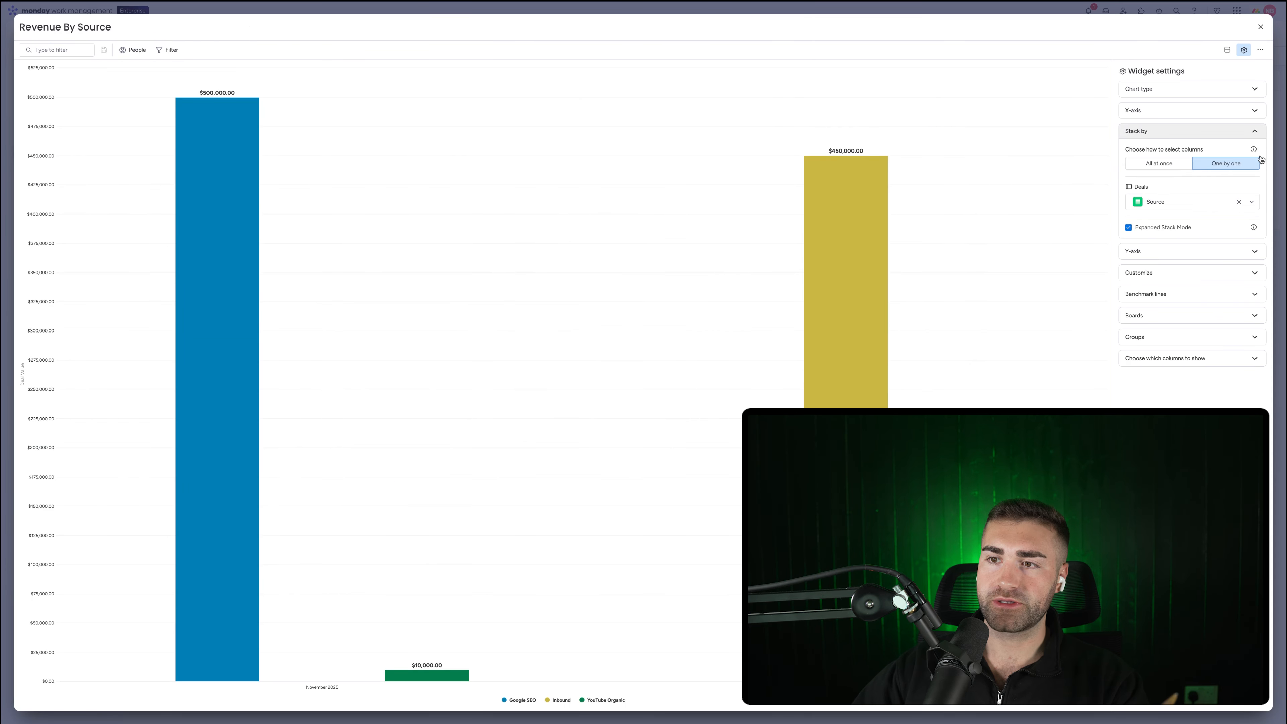
left_click(1160, 229)
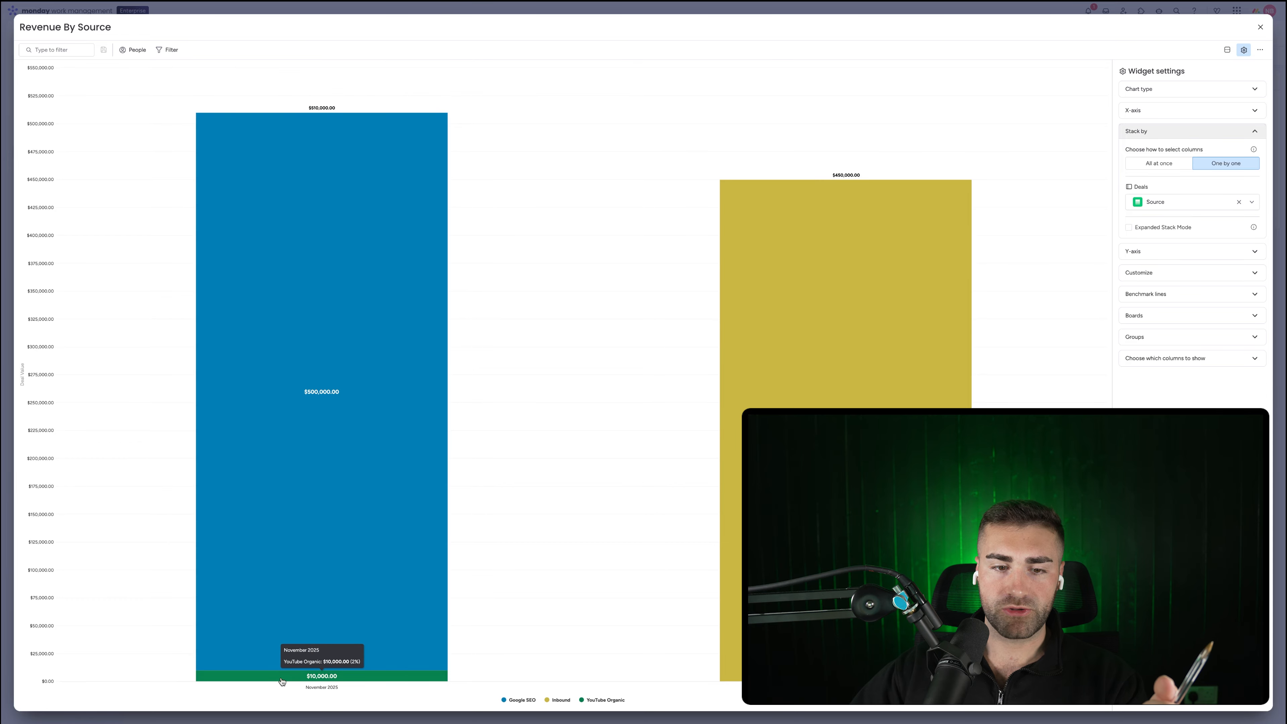
left_click(1261, 26)
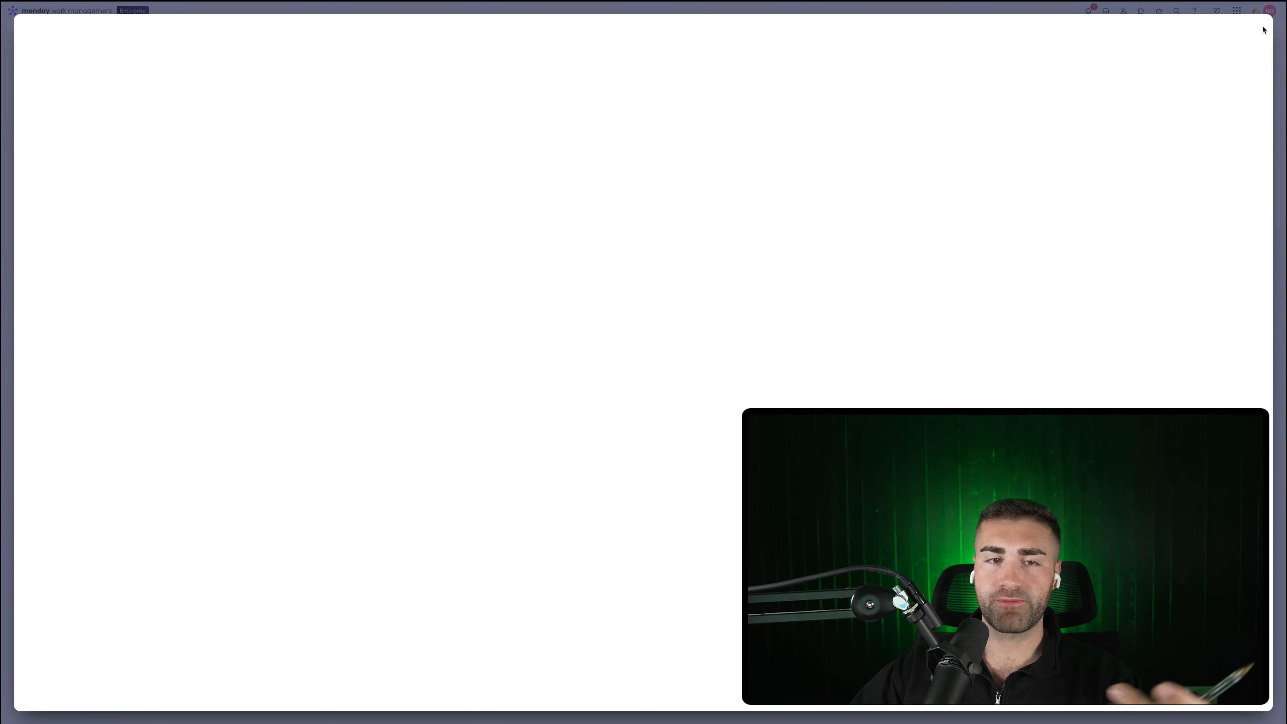
- Set Item 1's Date Closed to 13 November 2025 on the Deals board and return to the Sales Dashboard
left_click(31, 136)
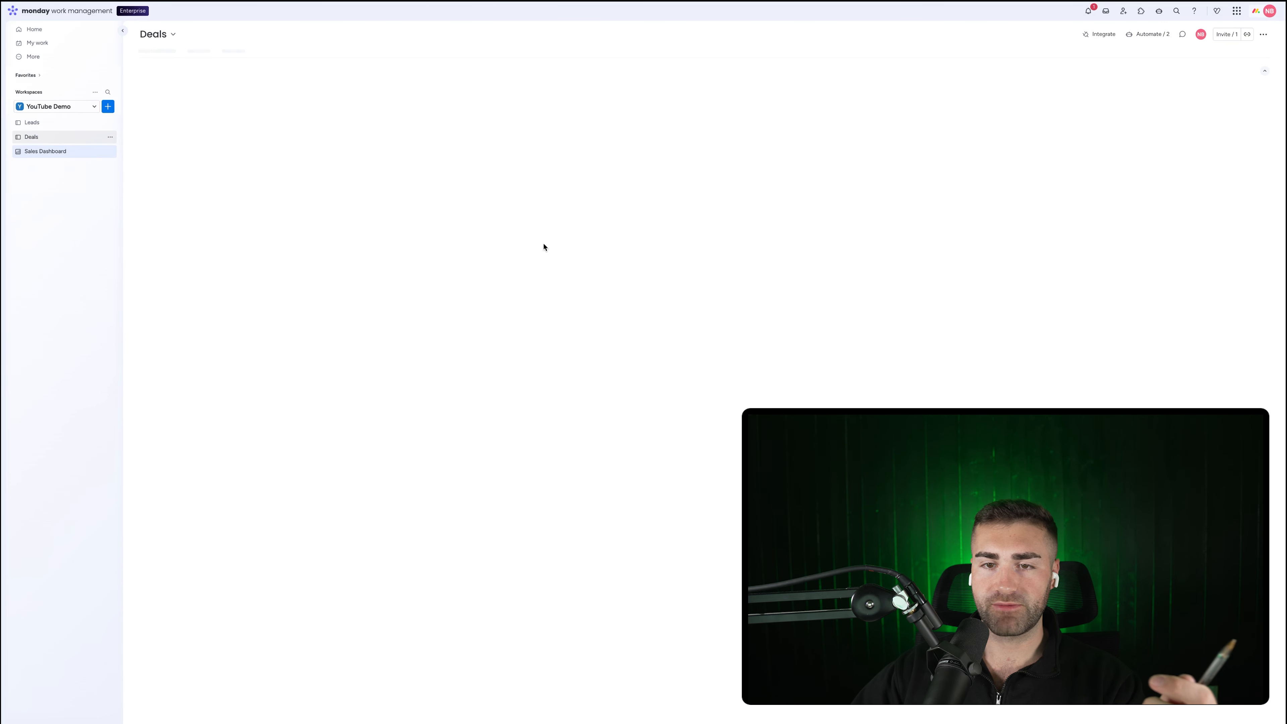
left_click(712, 305)
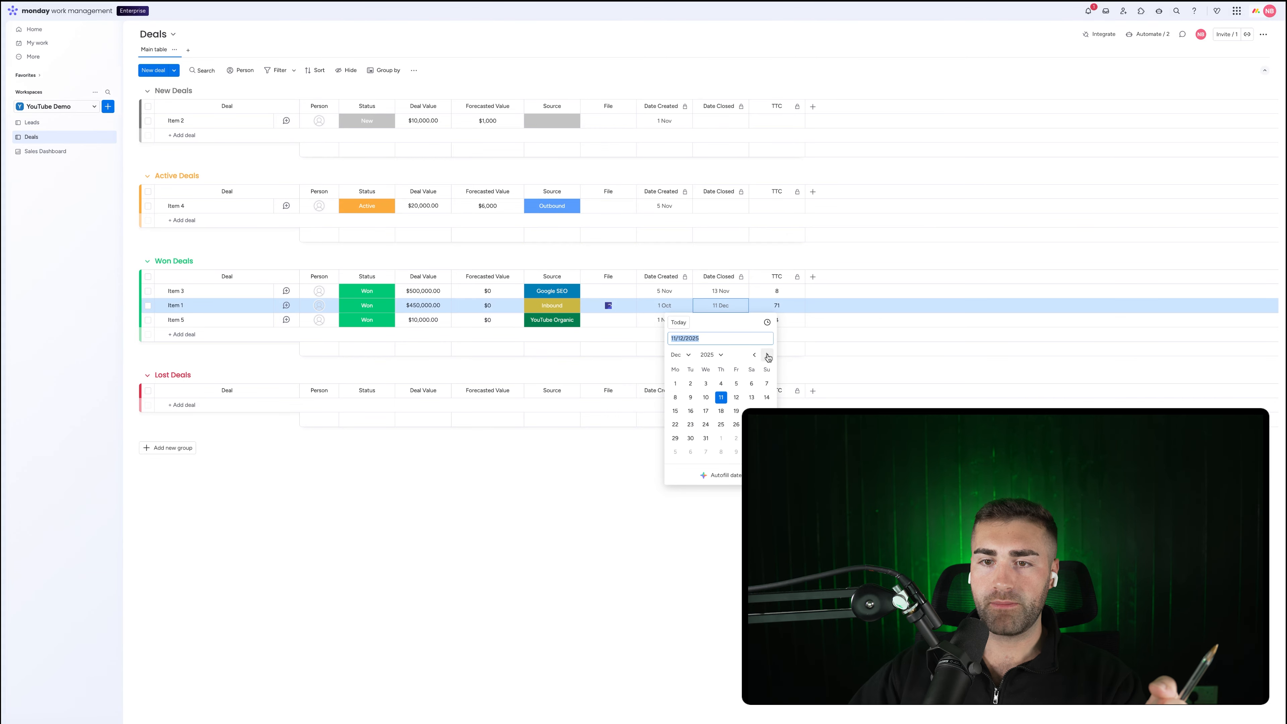
left_click(757, 355)
left_click(722, 409)
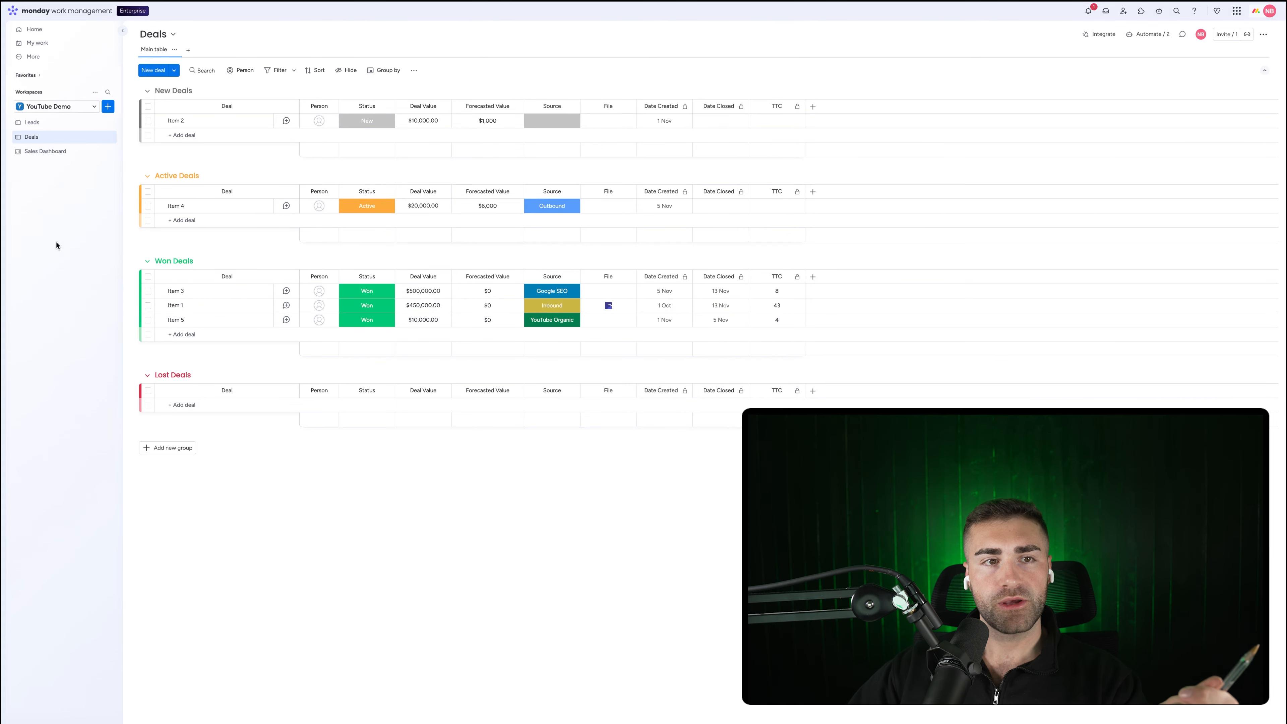
left_click(50, 155)
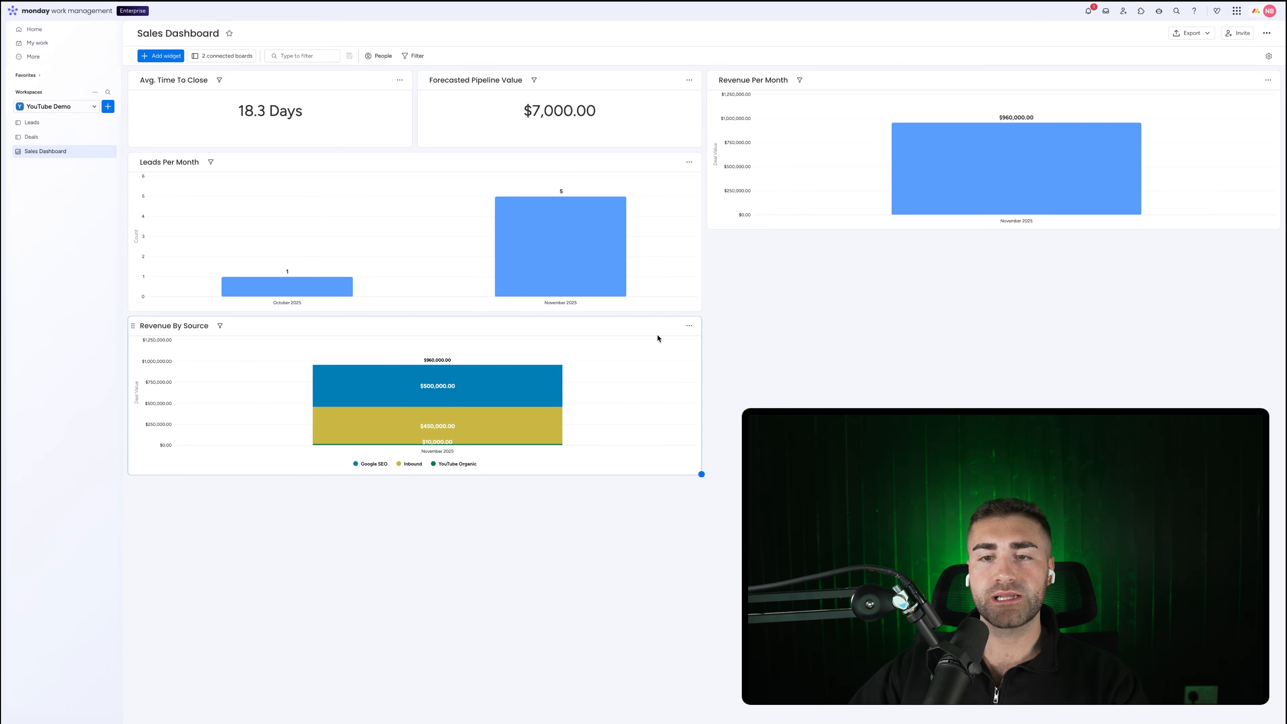
- Change the Revenue By Source chart type to the plain Bar chart
left_click(690, 325)
left_click(712, 360)
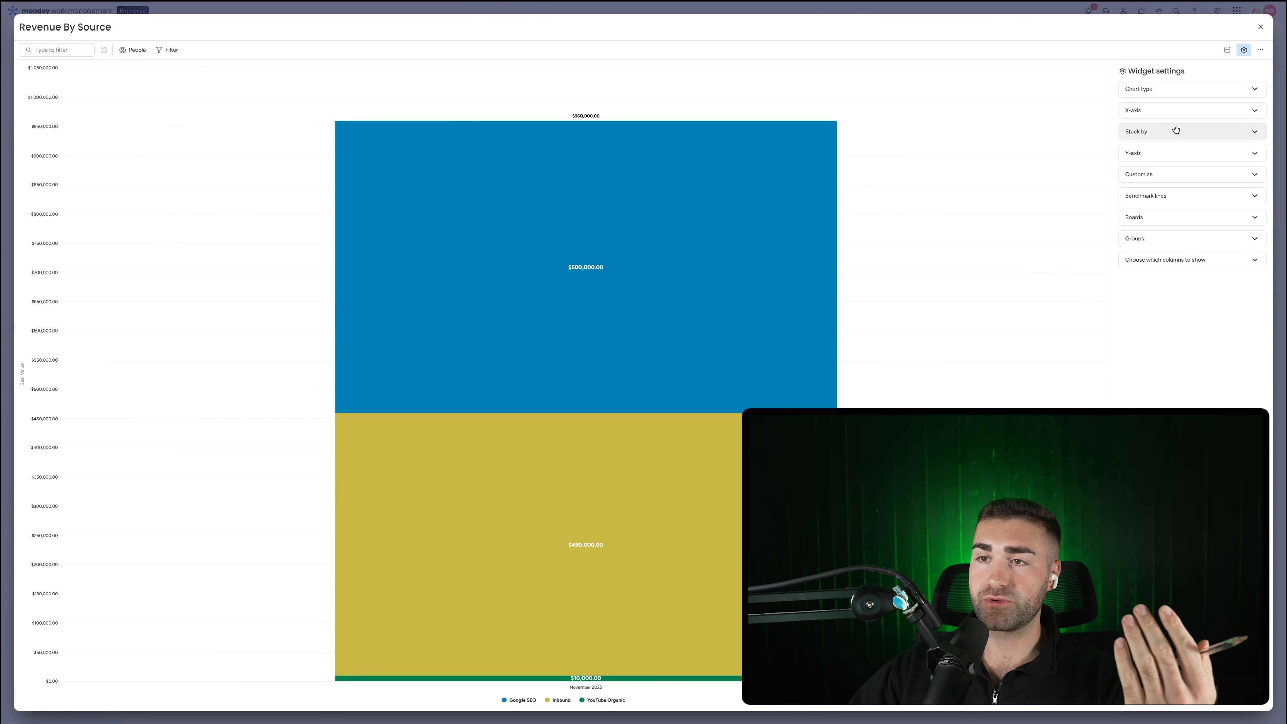
left_click(1176, 91)
left_click(1155, 122)
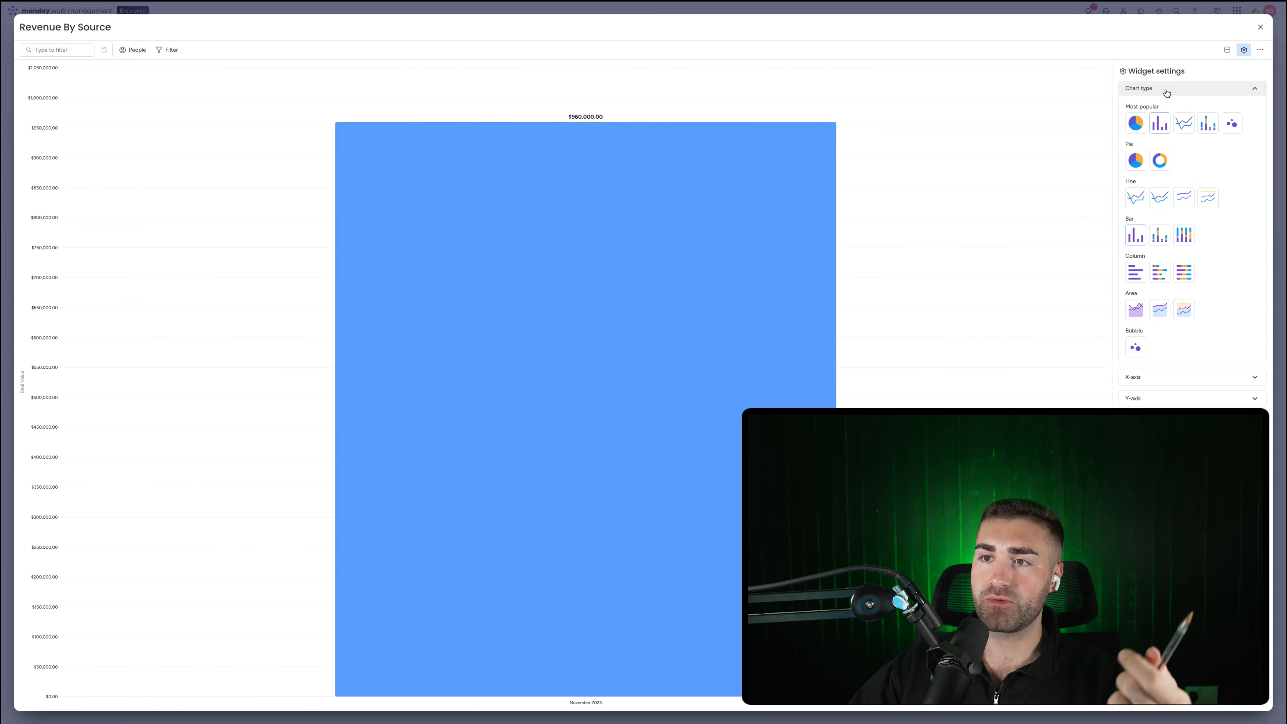
left_click(1166, 91)
- Replace Date Closed with Source as the Revenue By Source chart's X-axis column and return to the dashboard
left_click(1169, 111)
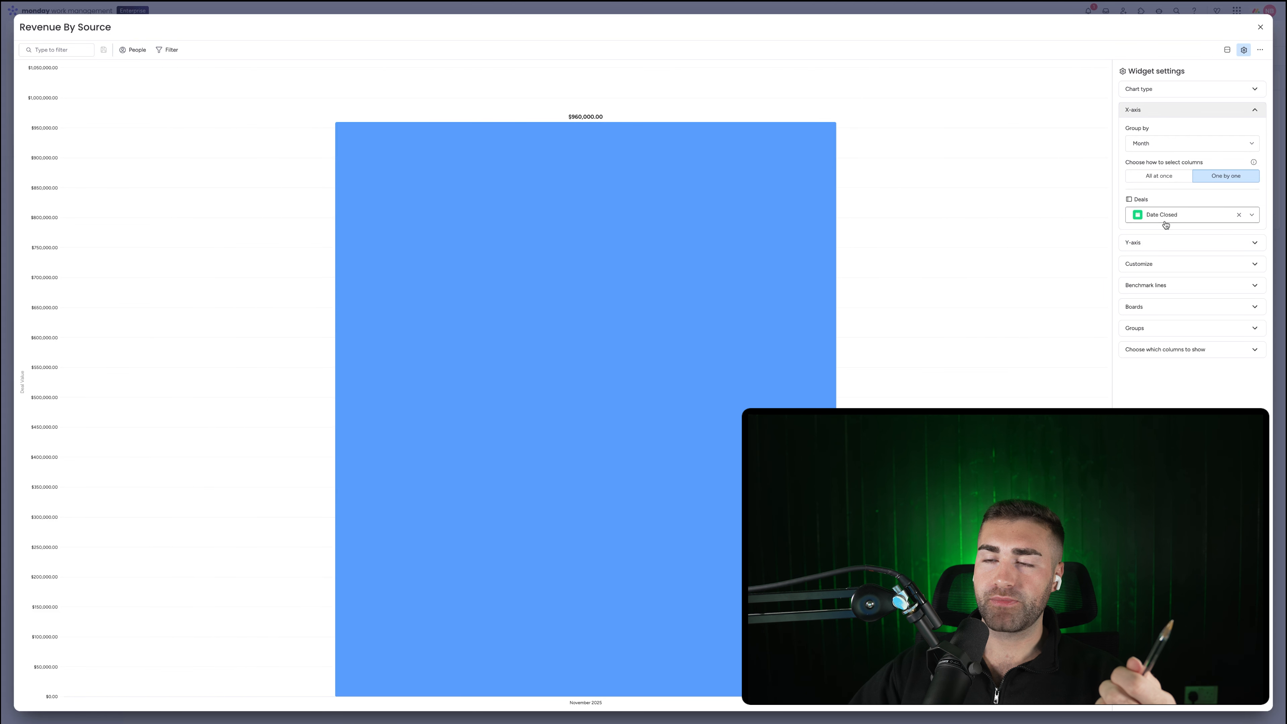
left_click(1238, 214)
left_click(1205, 214)
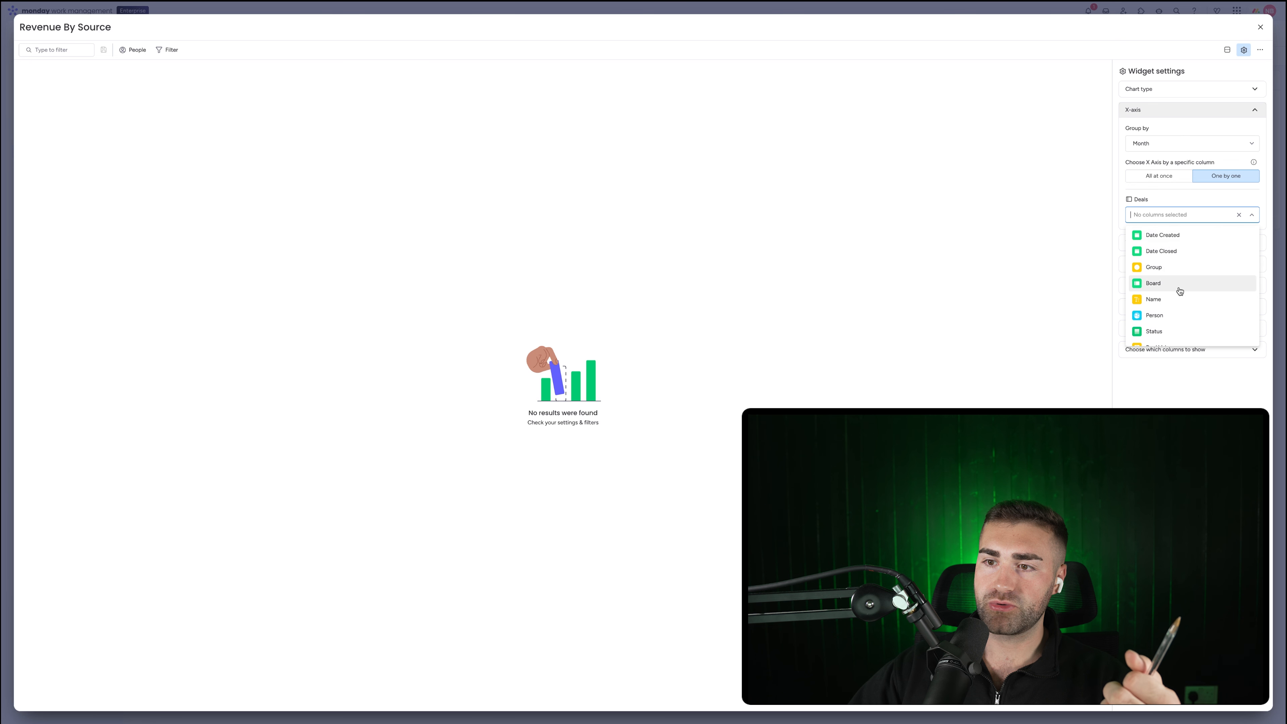
scroll(1176, 294, "down", 3)
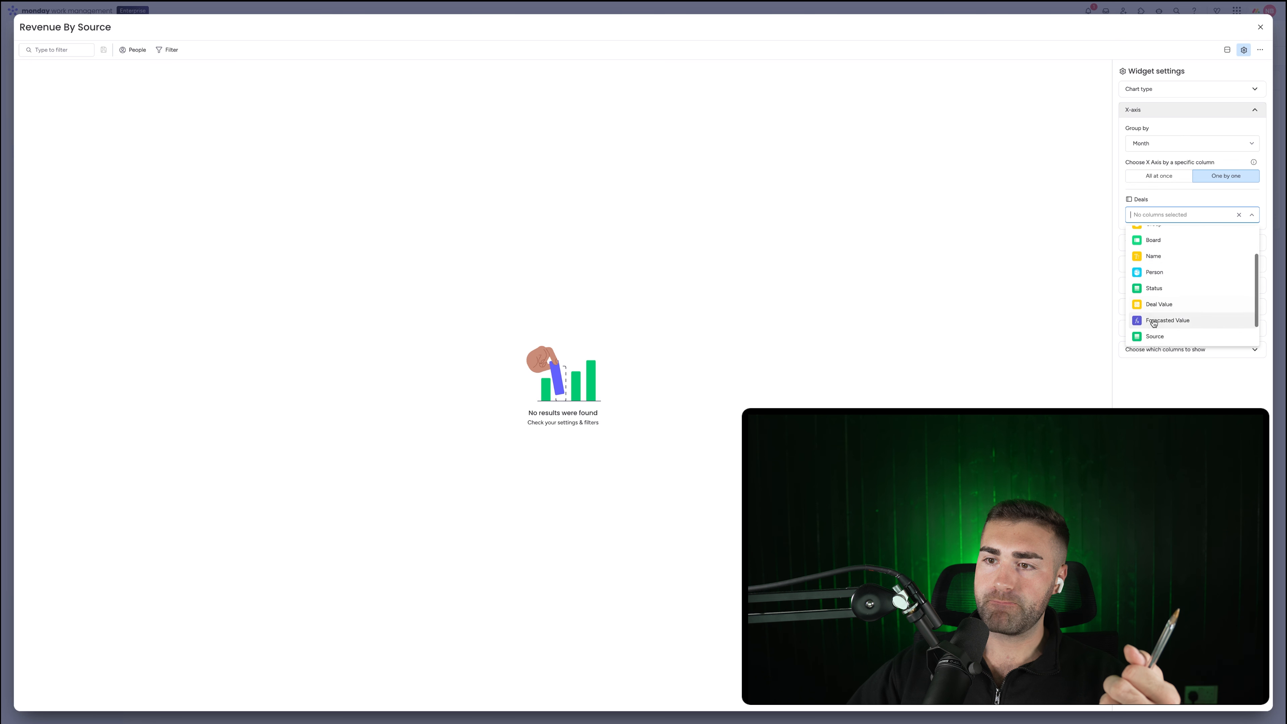
left_click(1158, 335)
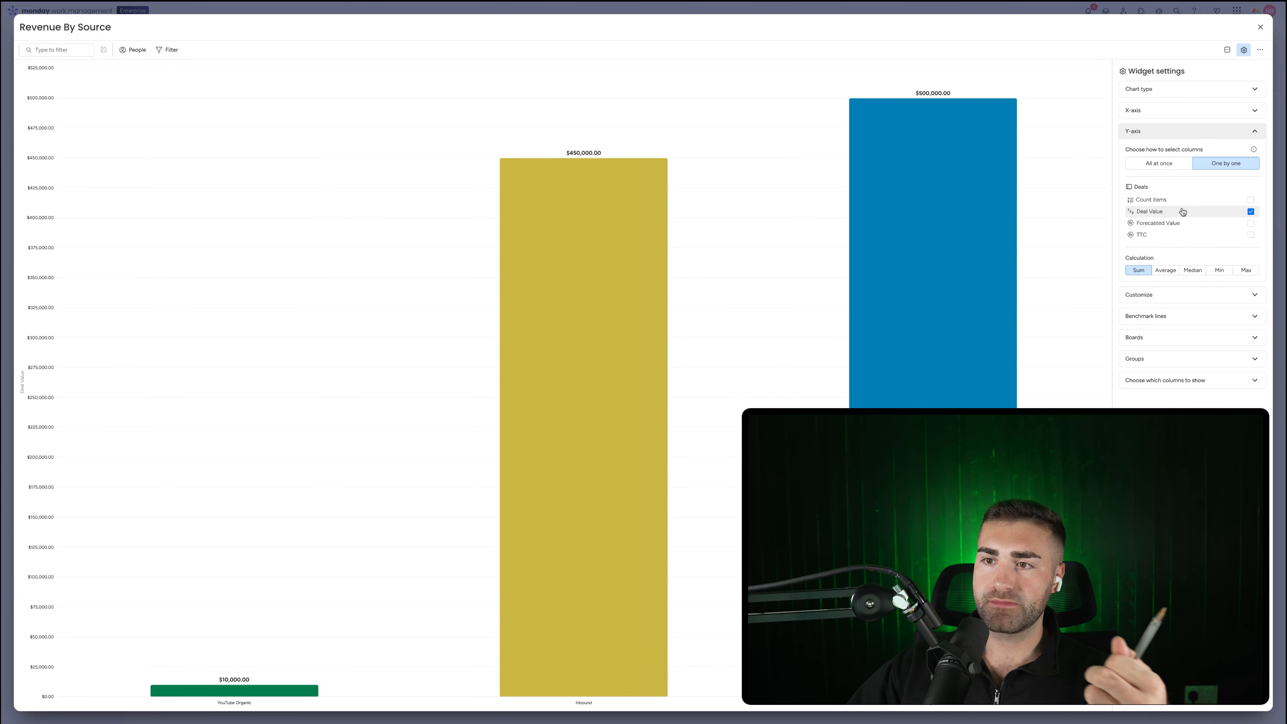
left_click(1261, 28)
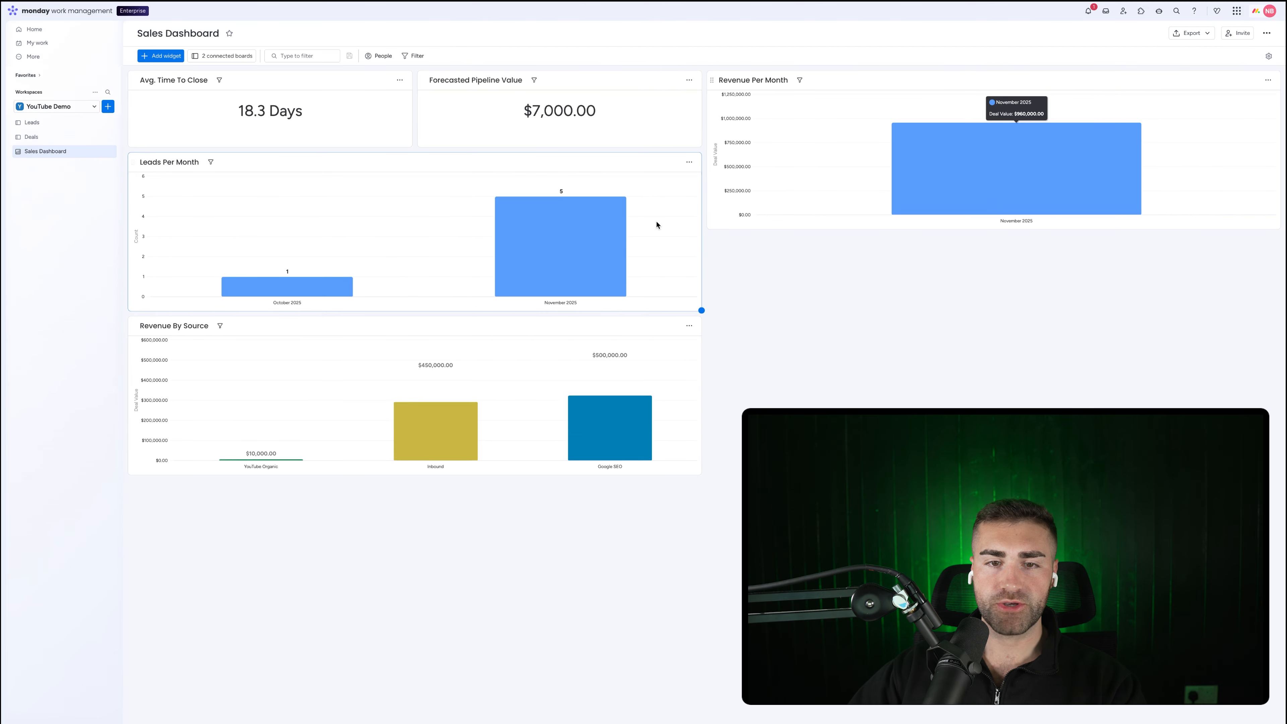